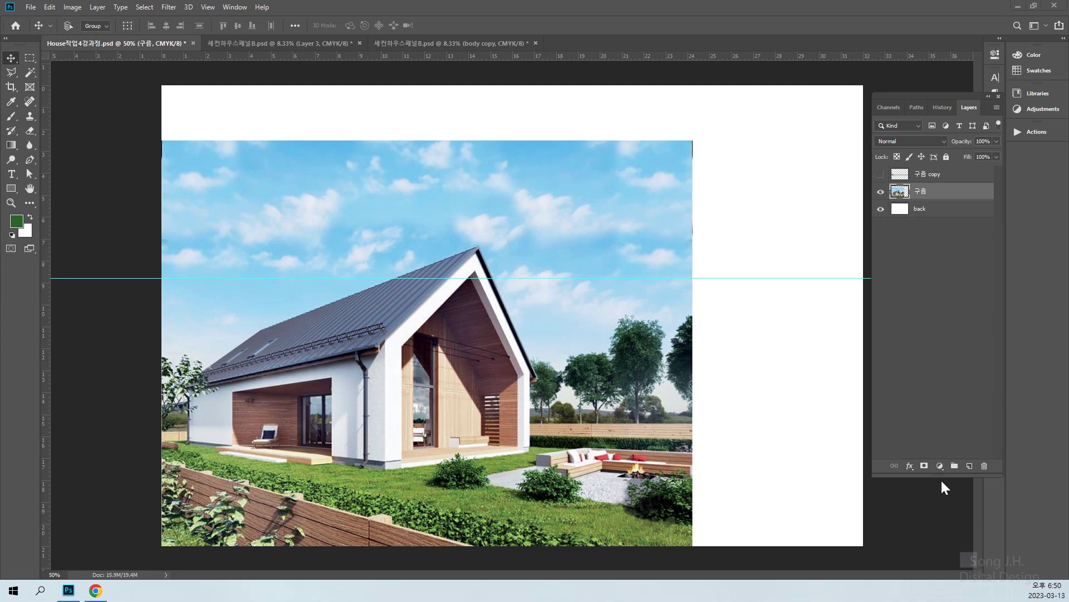
Add a layer mask to the 구름 layer that follows the outline of the house photo.
left_click_drag(947, 472, 945, 313)
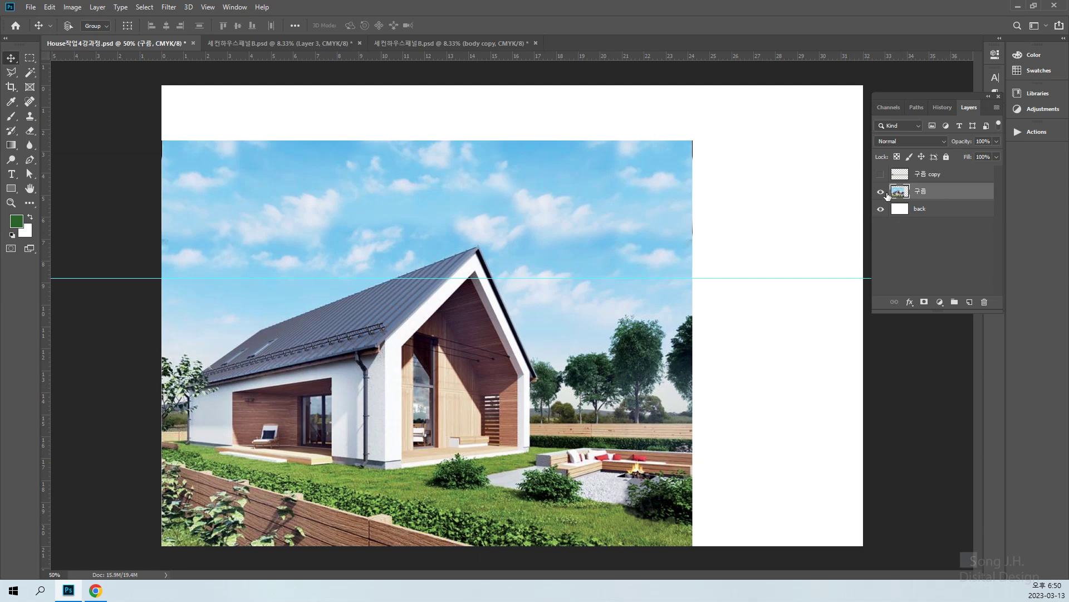
left_click(881, 192)
left_click(880, 192)
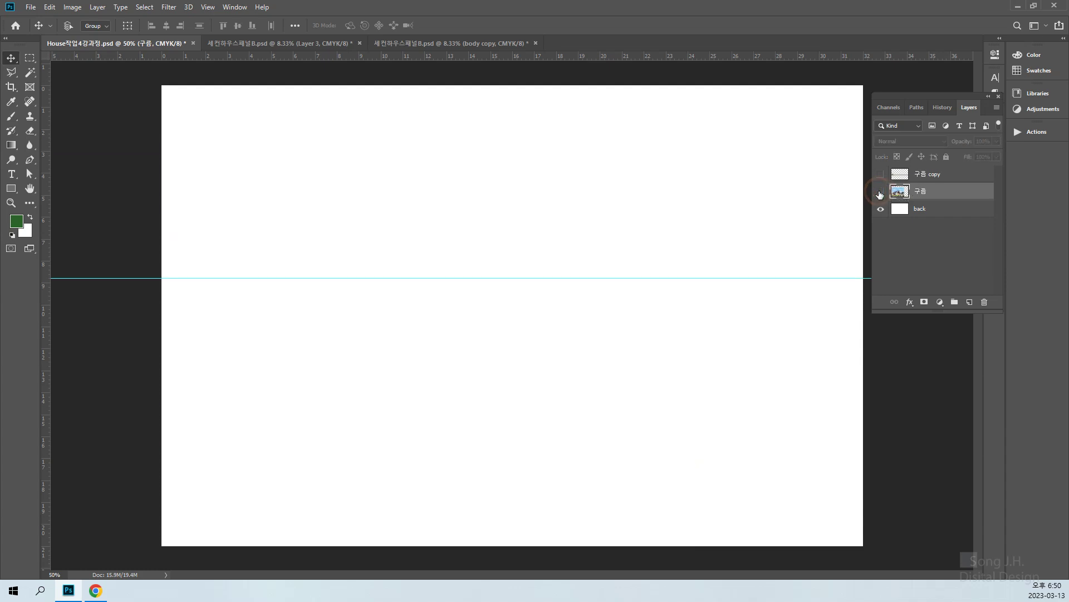
left_click(881, 192)
left_click(880, 193)
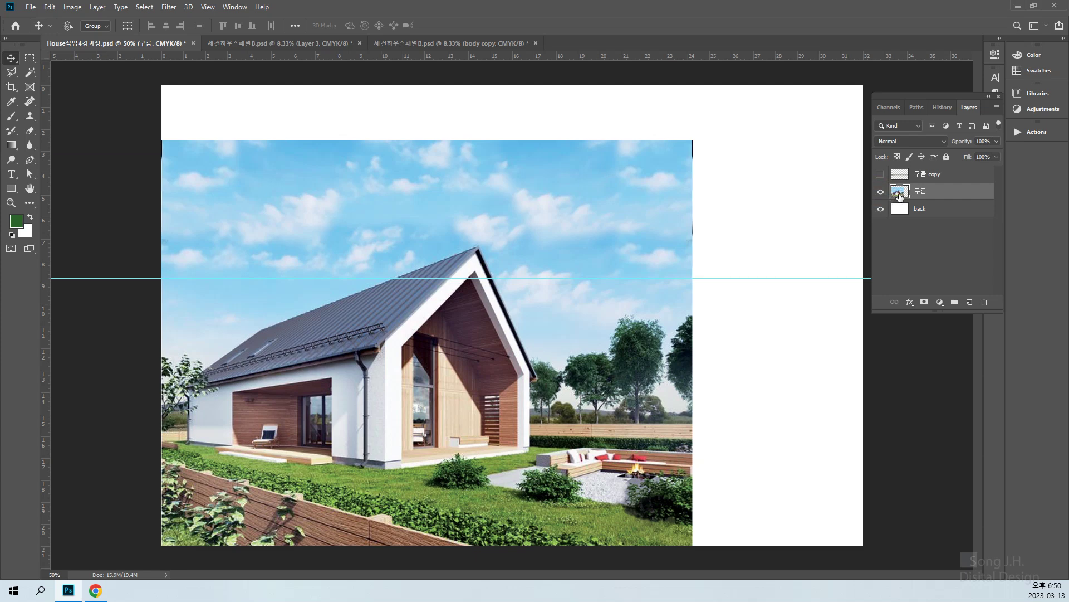
left_click_drag(899, 194, 924, 302)
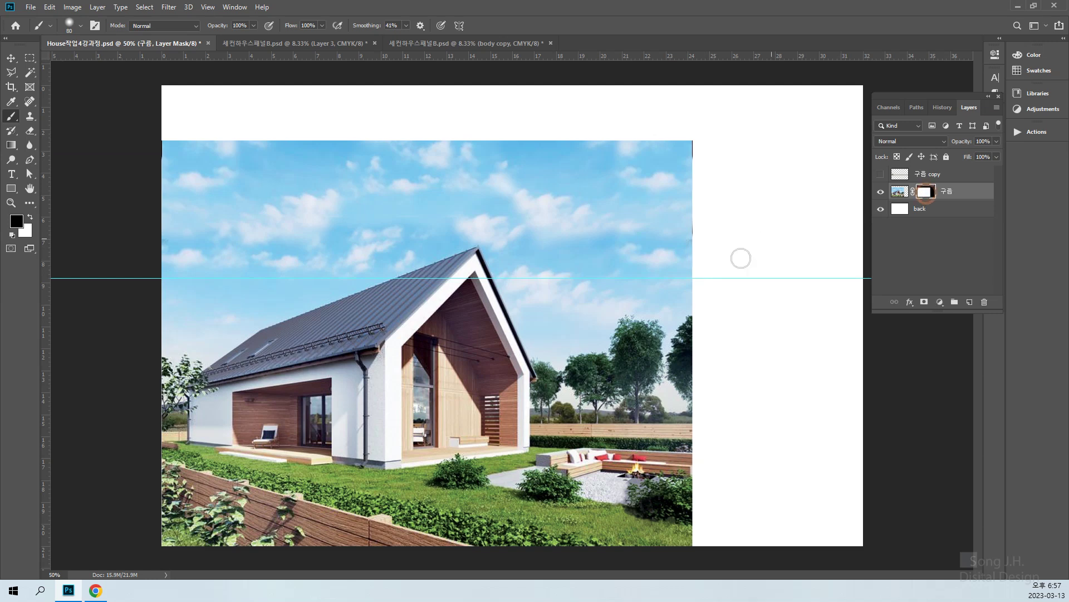
Brush black on the 구름 mask to hide the photo's right edge, and restore it by painting with white.
mouse_move(700, 312)
left_mouse_down()
mouse_move(684, 361)
mouse_move(689, 347)
mouse_move(700, 389)
left_mouse_up()
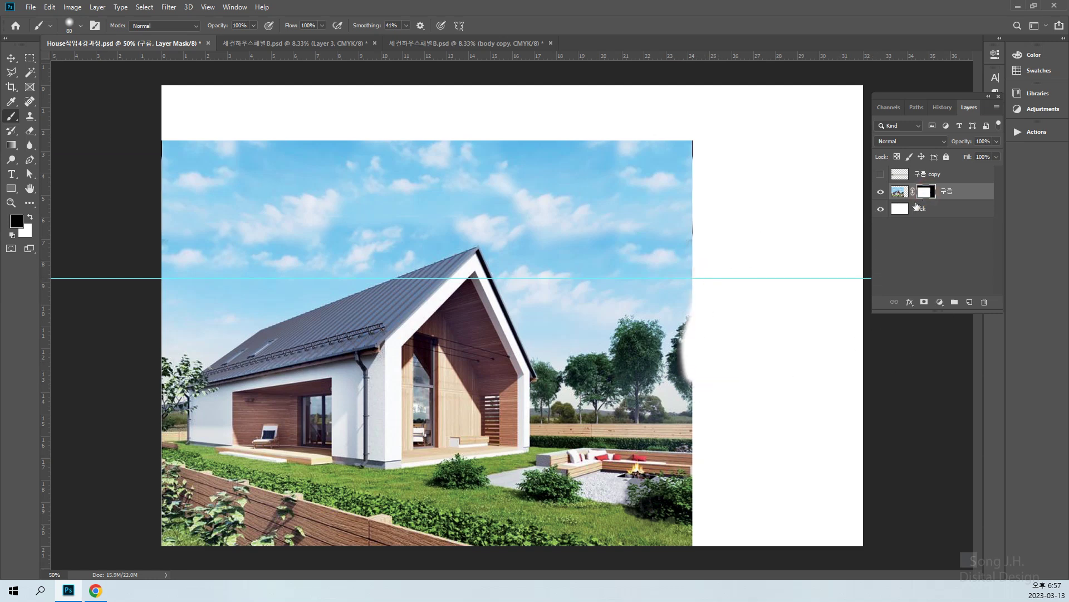
mouse_move(693, 281)
left_mouse_down()
mouse_move(670, 340)
mouse_move(693, 447)
mouse_move(682, 337)
mouse_move(691, 232)
mouse_move(672, 332)
mouse_move(696, 255)
mouse_move(696, 238)
mouse_move(693, 269)
mouse_move(689, 135)
mouse_move(673, 333)
left_mouse_up()
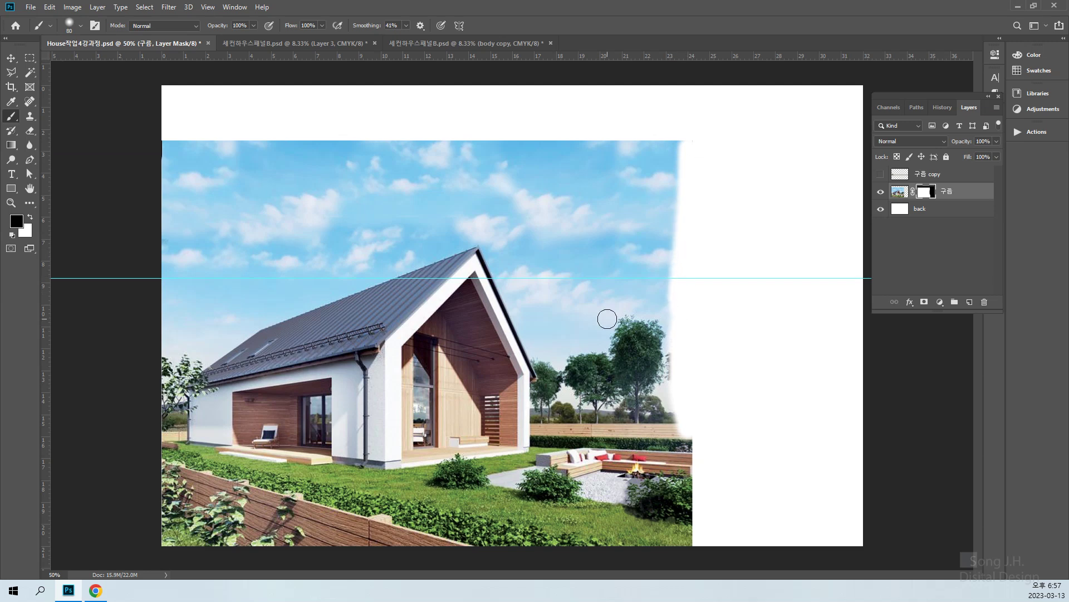
left_click(32, 217)
mouse_move(669, 169)
left_mouse_down()
mouse_move(677, 227)
mouse_move(664, 416)
mouse_move(666, 345)
mouse_move(681, 460)
mouse_move(686, 129)
mouse_move(667, 485)
left_mouse_up()
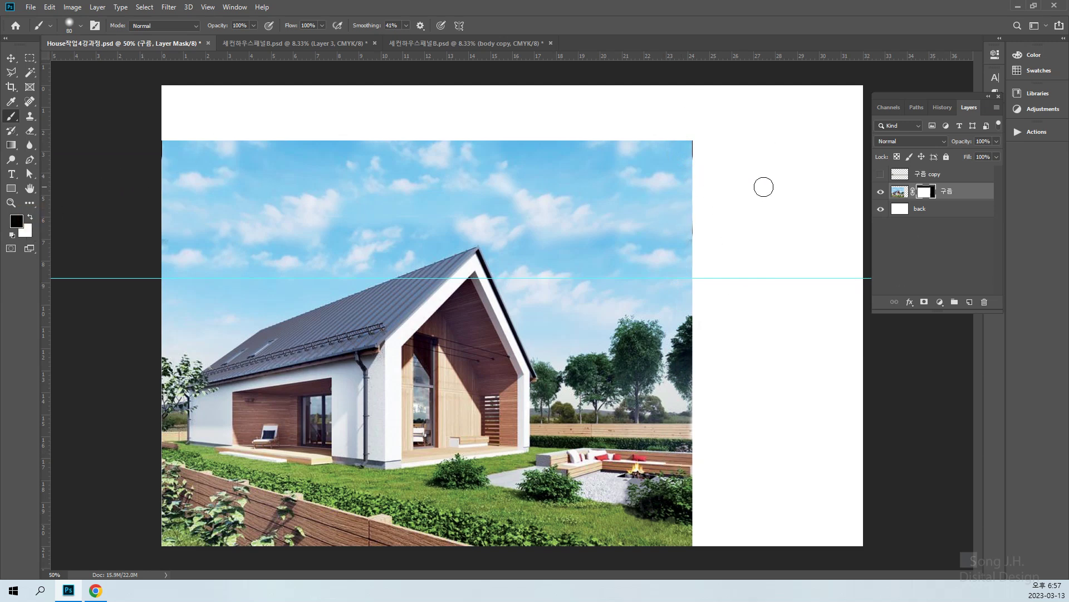
Hide the upper part of the photo's right edge with black brush strokes on the mask, and paint it back in white.
mouse_move(693, 134)
left_mouse_down()
mouse_move(680, 242)
mouse_move(685, 306)
mouse_move(690, 207)
mouse_move(694, 307)
left_mouse_up()
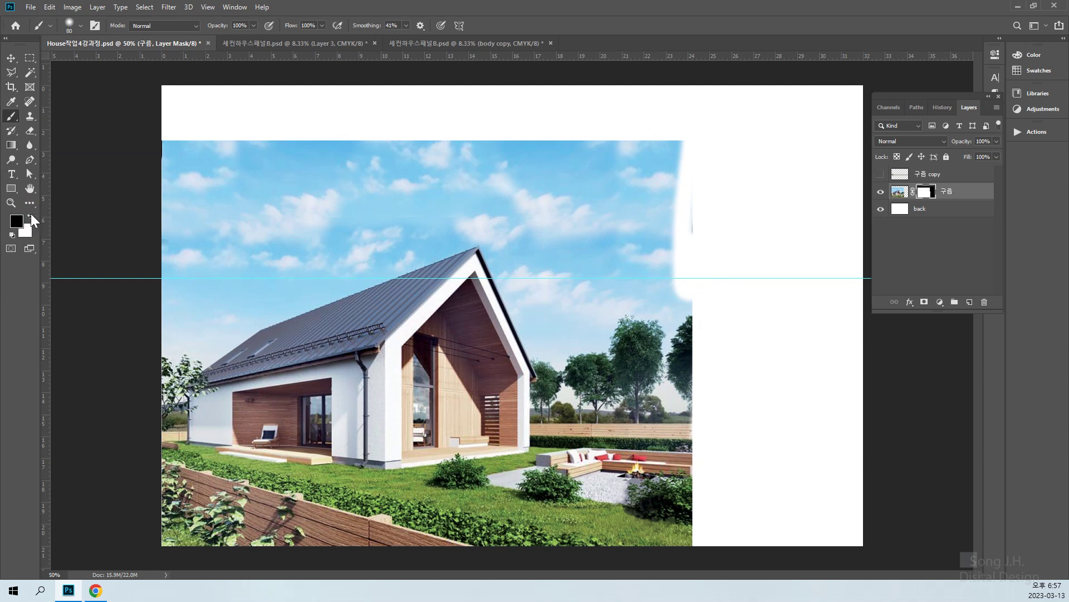
left_click_drag(702, 145, 691, 218)
mouse_move(687, 321)
left_mouse_down()
mouse_move(685, 165)
mouse_move(675, 293)
mouse_move(673, 267)
mouse_move(683, 215)
mouse_move(685, 294)
mouse_move(676, 284)
mouse_move(689, 298)
left_mouse_up()
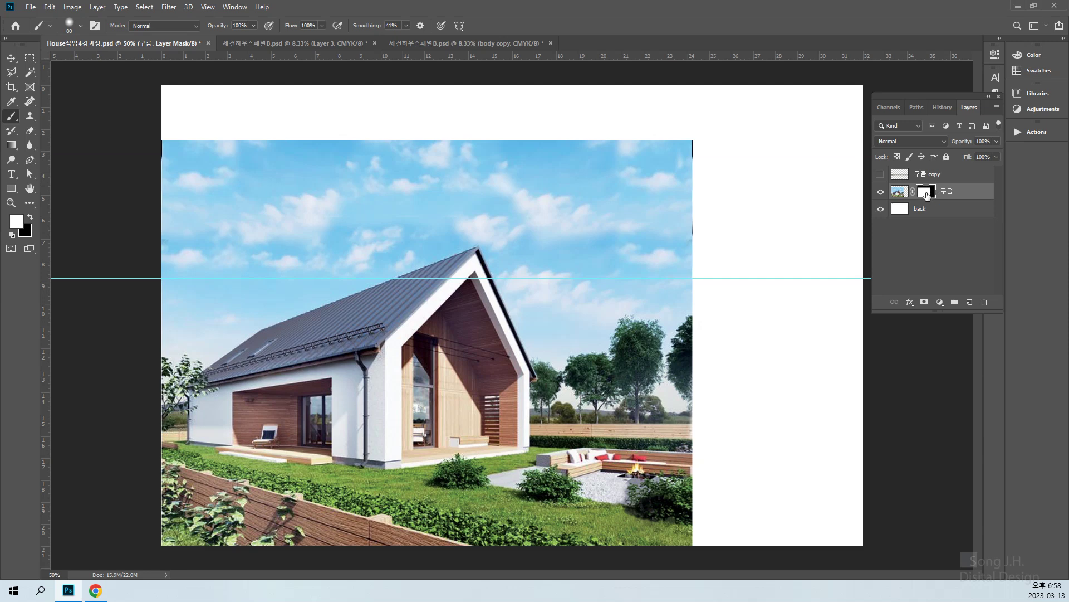
Set up the Gradient tool with a black foreground colour and the foreground-to-transparent preset.
left_click(11, 146)
right_click(11, 146)
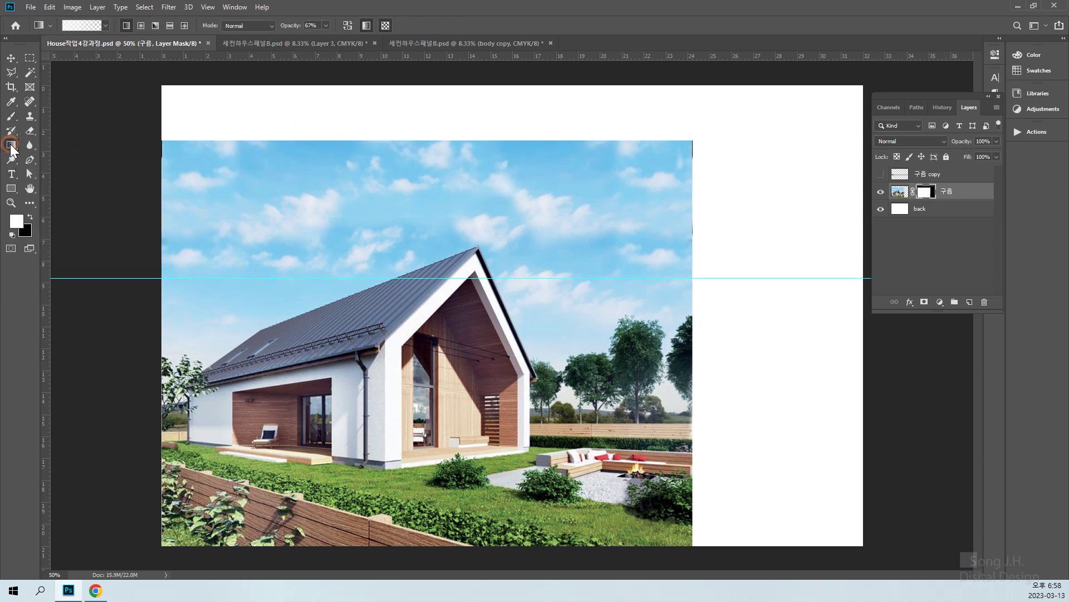
left_click(45, 147)
left_click(104, 26)
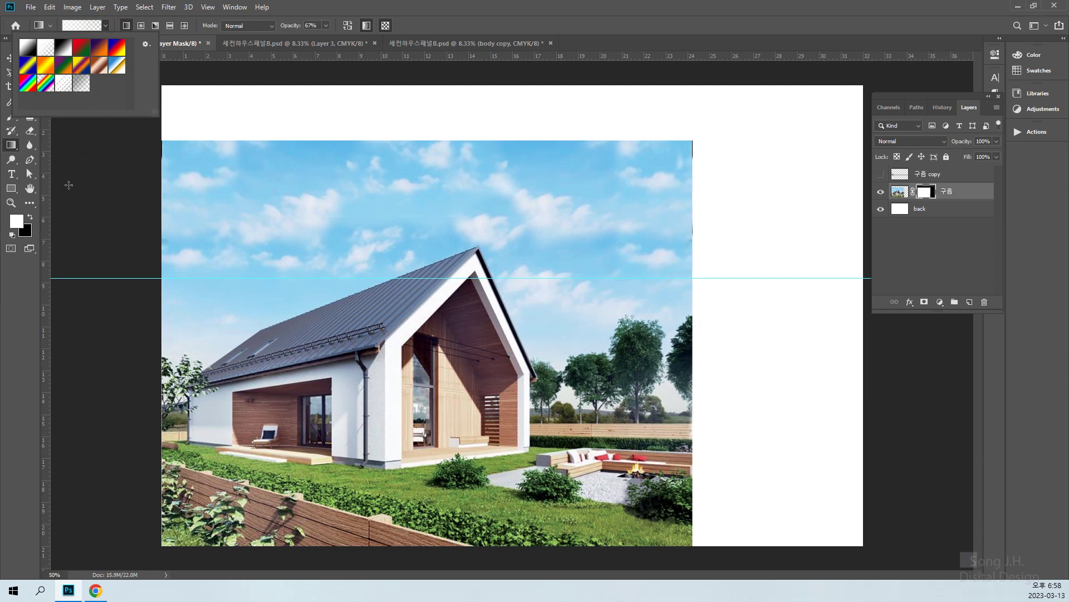
left_click(28, 222)
left_click(30, 216)
left_click(105, 25)
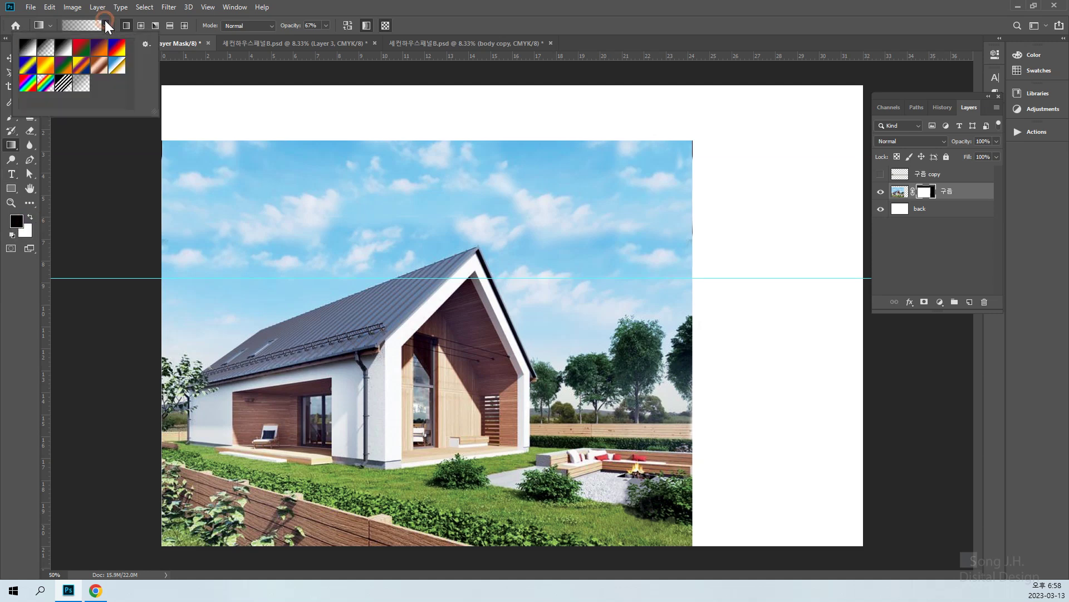
left_click(43, 51)
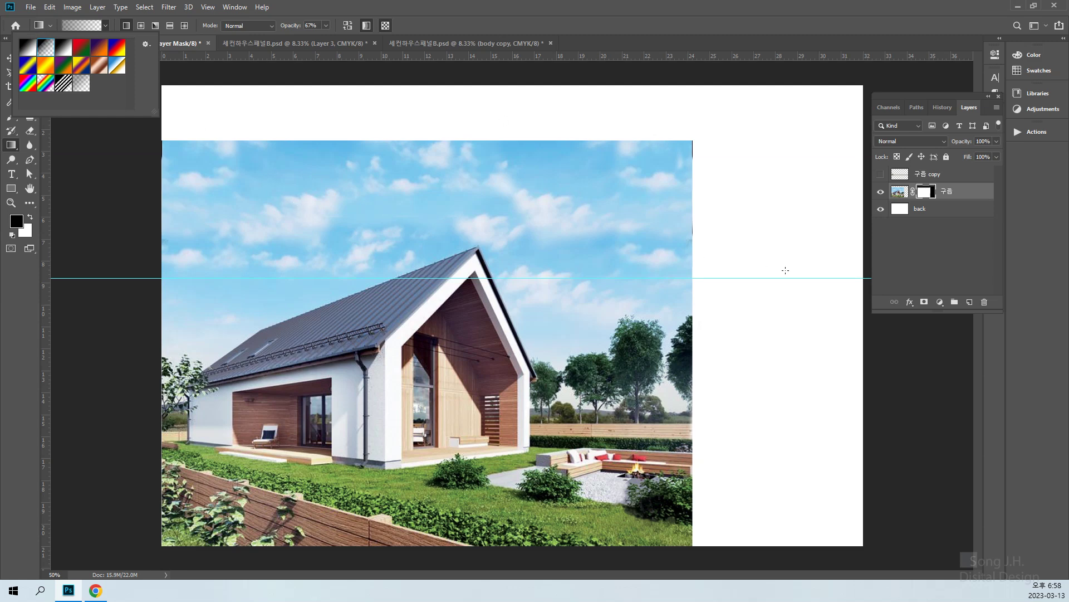
left_click(740, 265)
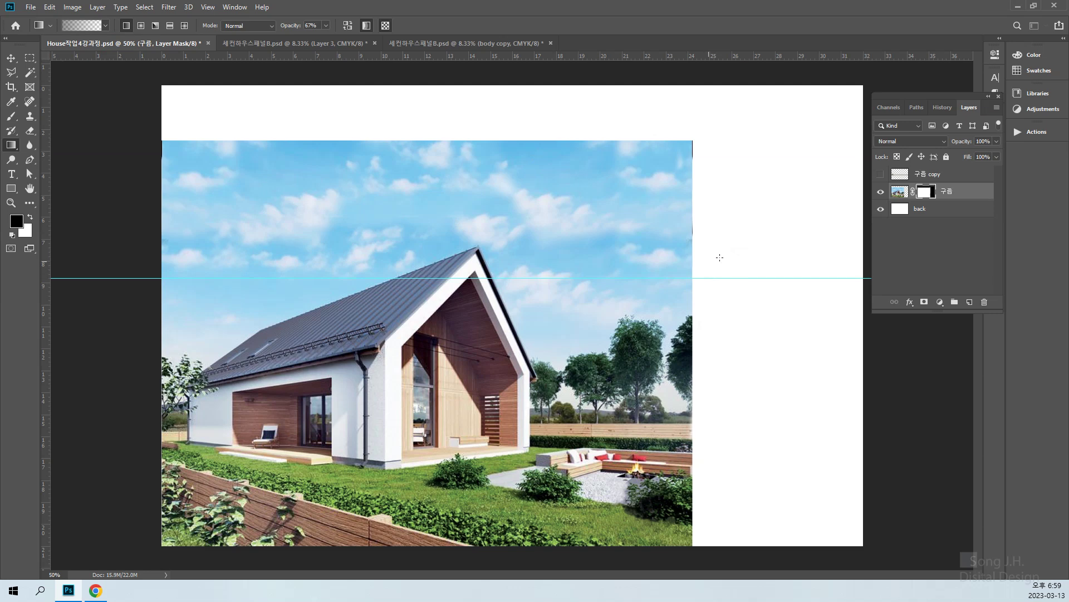
Fade the photo's right edge into white with several inward linear gradients on the 구름 layer mask.
left_click_drag(704, 231, 582, 241)
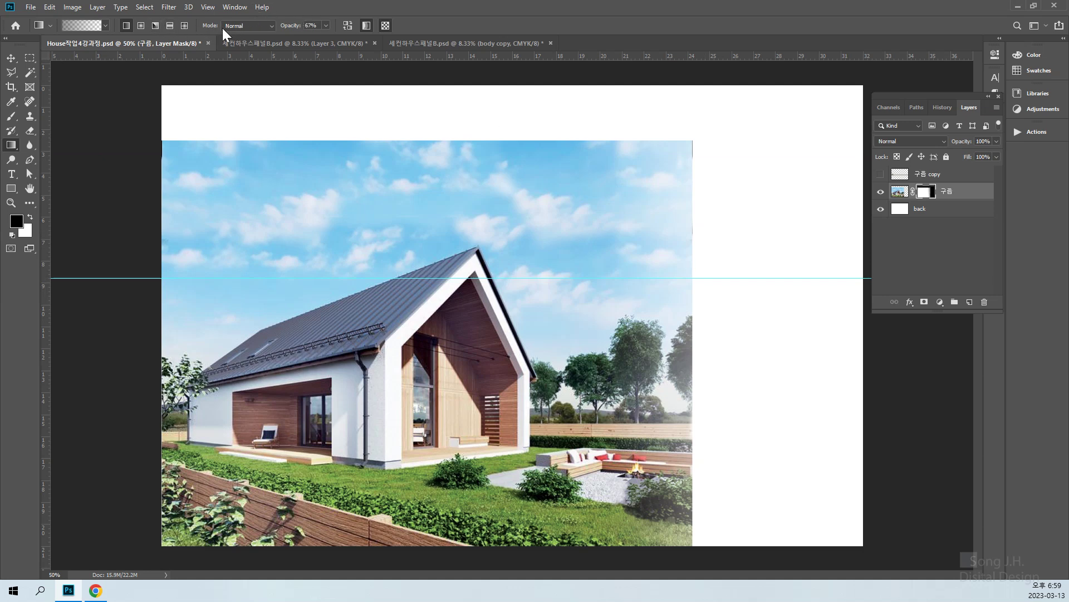
left_click(273, 25)
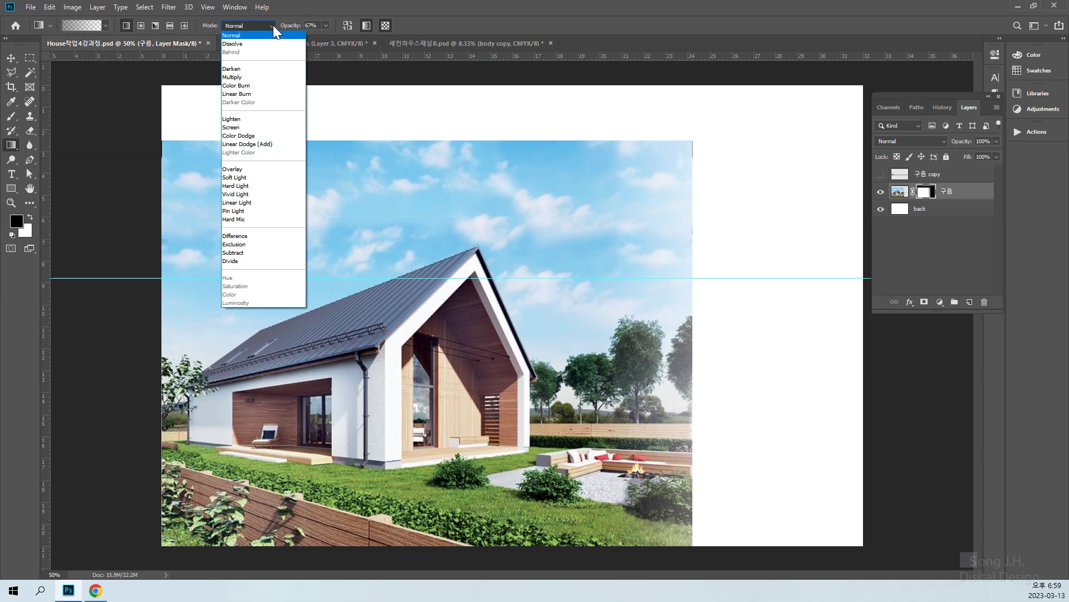
left_click(273, 25)
left_click_drag(715, 327, 667, 329)
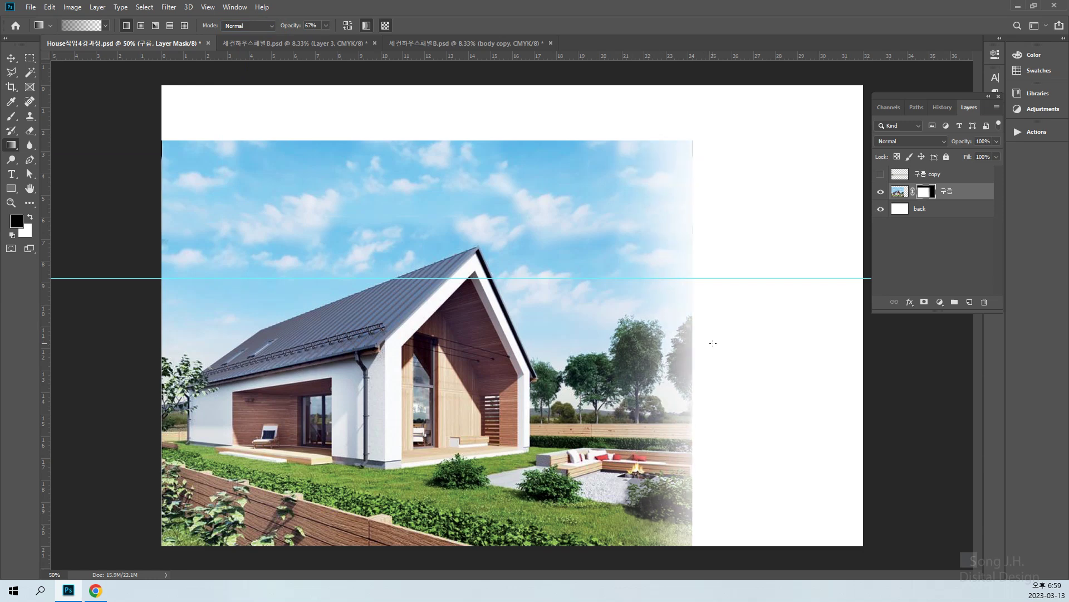
left_click_drag(717, 343, 660, 344)
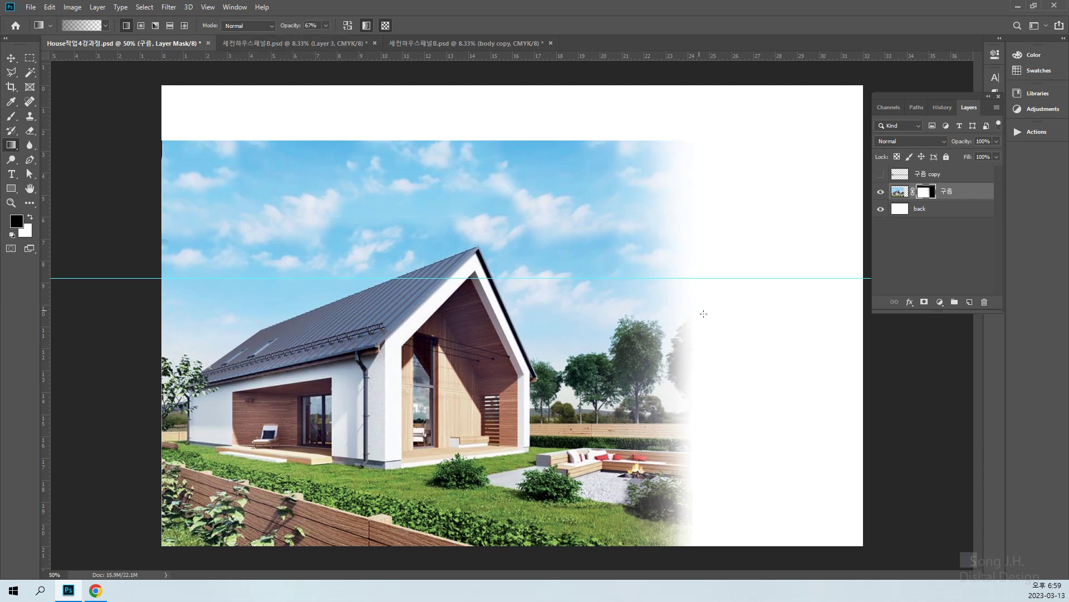
Lower the gradient opacity to 35% and apply a long fade inward from the photo's right edge.
left_click(324, 26)
left_click_drag(312, 39, 310, 38)
left_click_drag(699, 297, 533, 296)
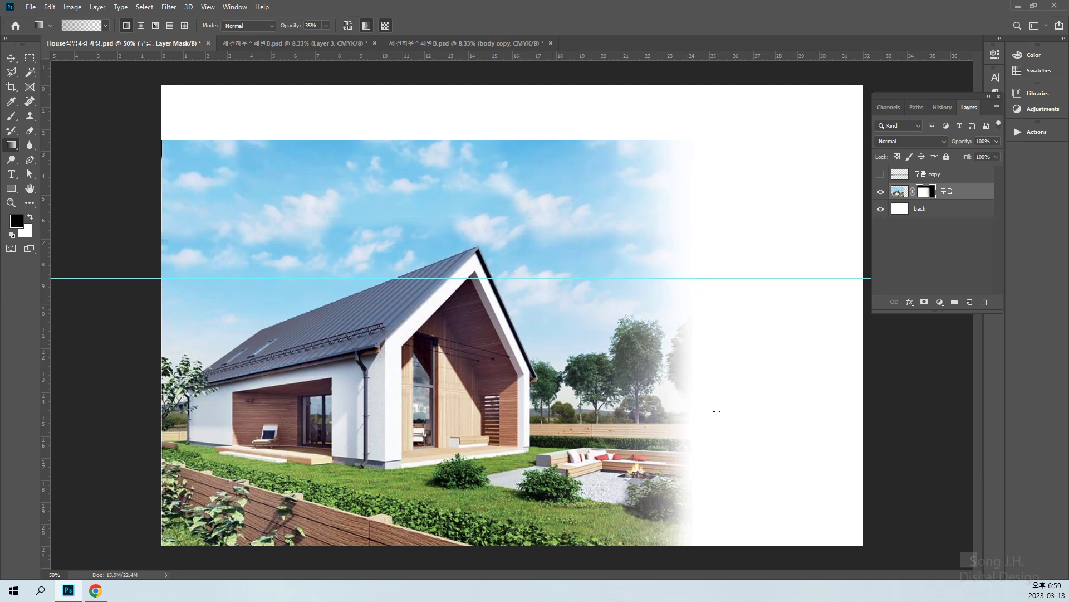
Fade the top edge and upper-right part of the sky with short downward and diagonal gradients on the mask.
left_click_drag(553, 132, 552, 176)
left_click_drag(542, 132, 520, 197)
left_click_drag(610, 135, 553, 192)
left_click_drag(554, 123, 484, 188)
left_click_drag(492, 137, 452, 151)
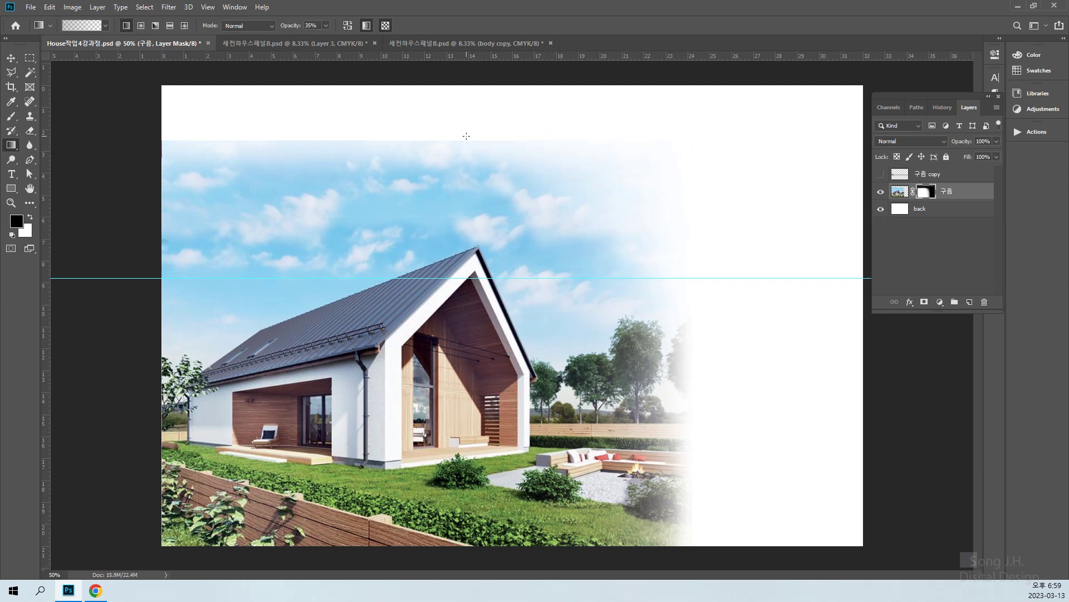
left_click_drag(537, 146, 483, 174)
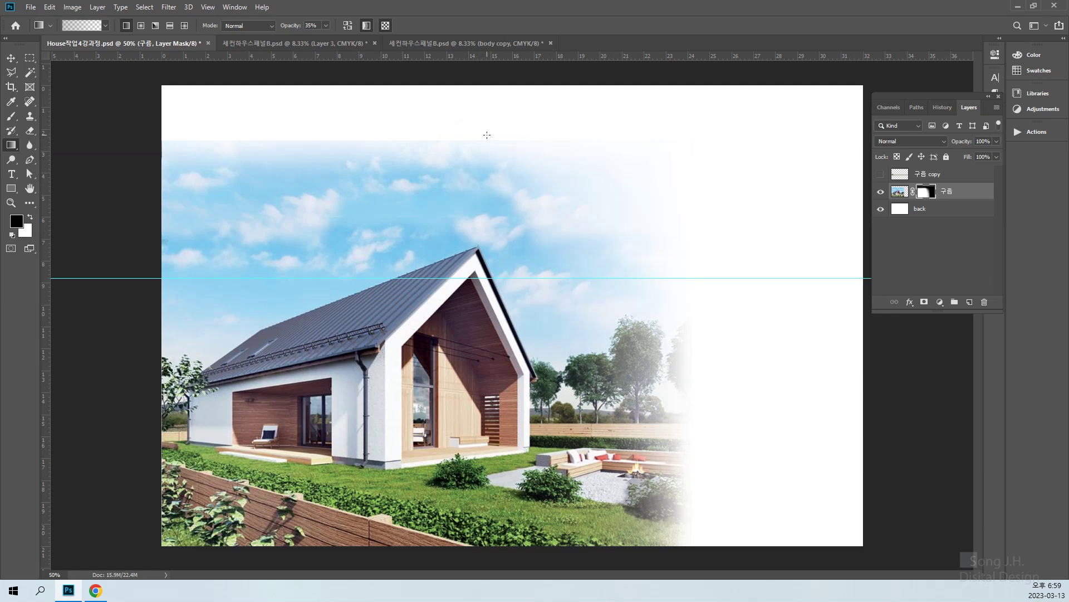
left_click_drag(430, 143, 430, 158)
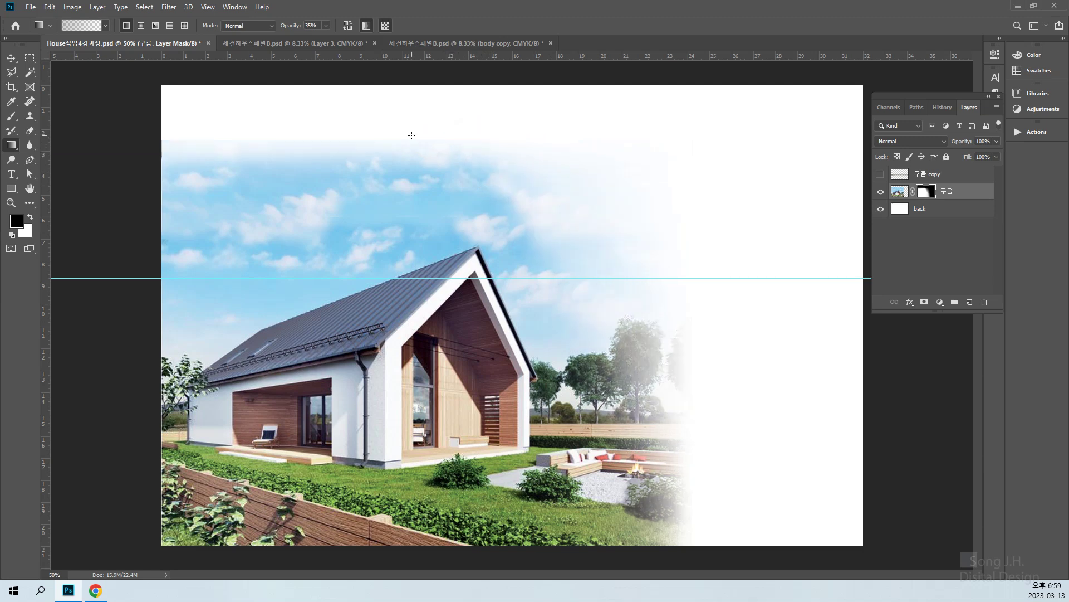
left_click_drag(339, 133, 345, 150)
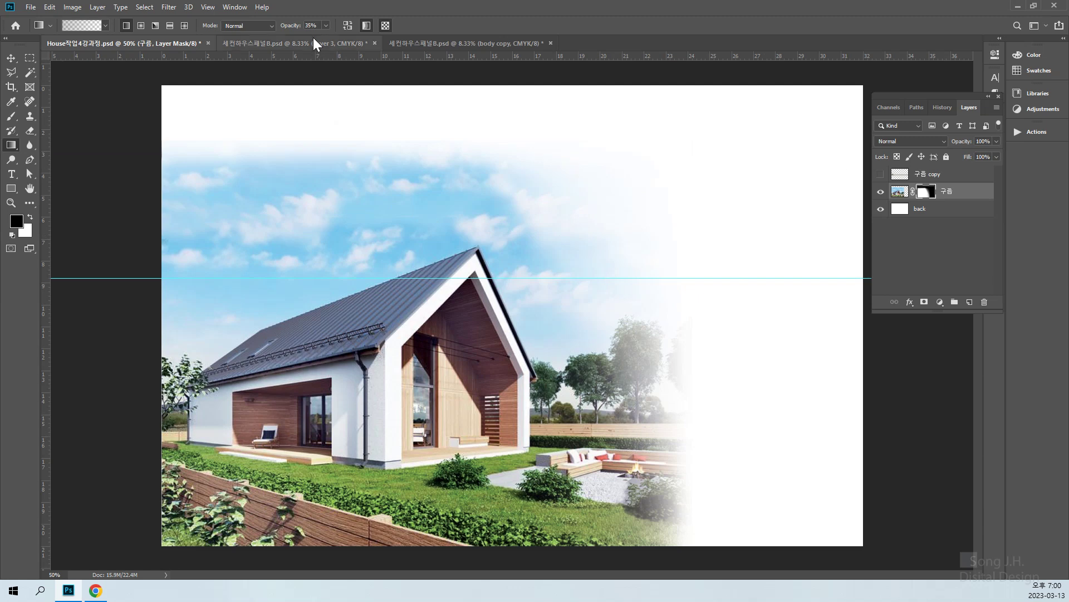
Reduce the gradient opacity to 8% and softly fade the upper-left part of the sky.
left_click(325, 25)
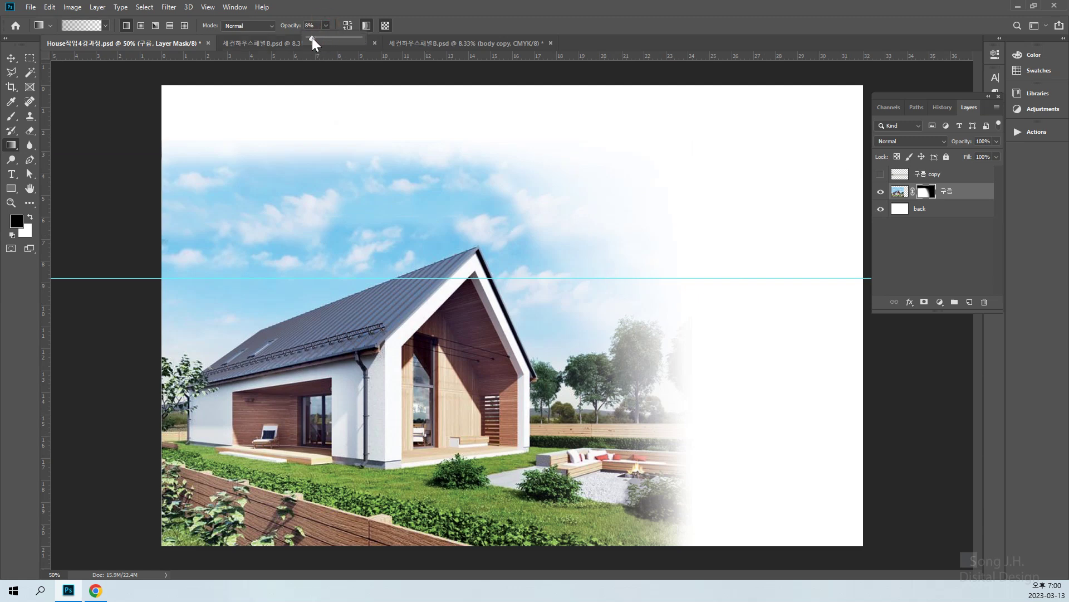
left_click_drag(325, 135, 309, 173)
mouse_move(208, 150)
left_mouse_down()
mouse_move(220, 219)
mouse_move(206, 213)
mouse_move(239, 153)
mouse_move(267, 212)
left_mouse_up()
left_click_drag(286, 165, 287, 166)
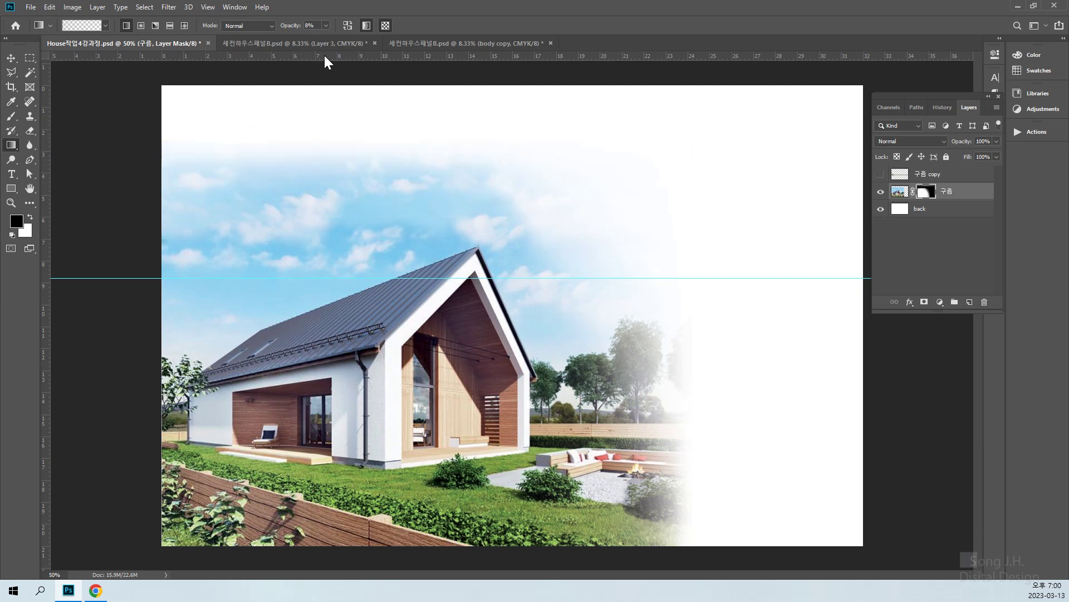
Set the gradient to 22% opacity and Multiply mode, and fade the sky above the roof peak.
left_click(326, 25)
left_click(496, 160)
left_click(269, 28)
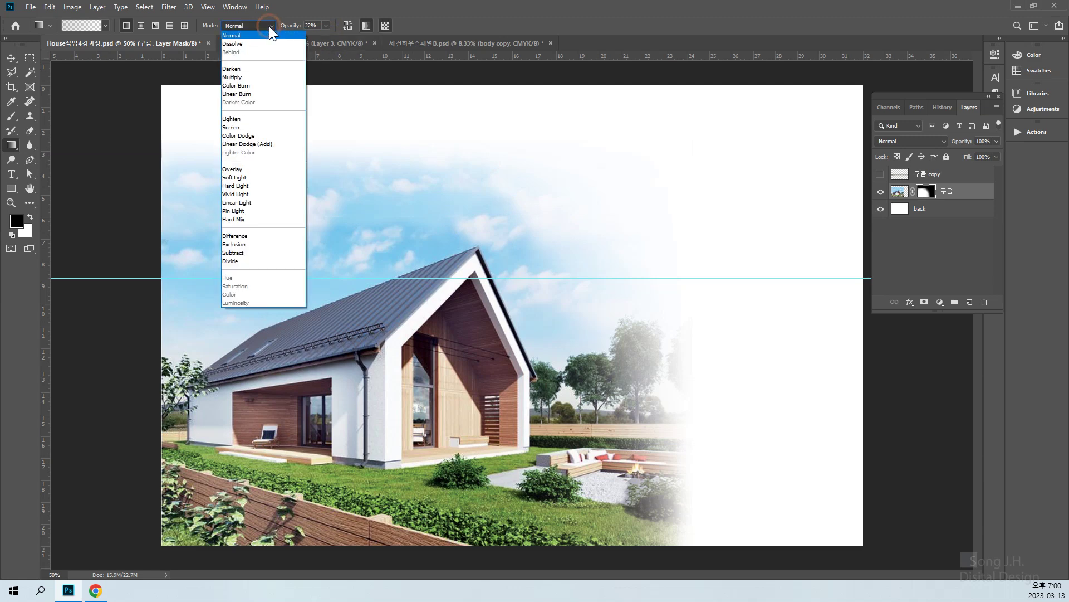
left_click(254, 82)
mouse_move(537, 153)
left_mouse_down()
mouse_move(491, 212)
mouse_move(446, 243)
left_mouse_up()
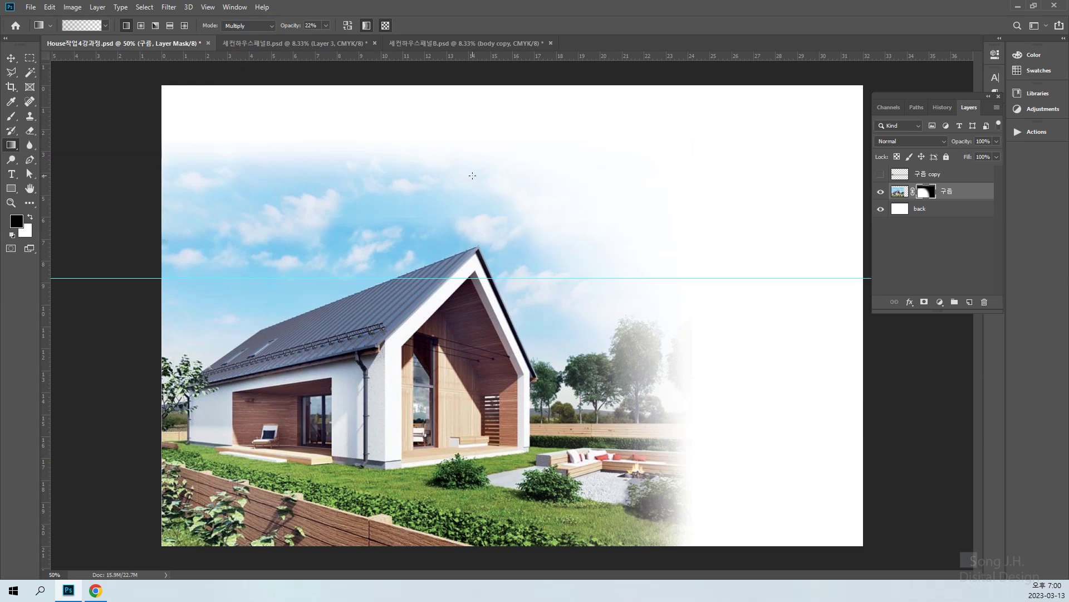
Soften the trees, fence and seating area along the photo's right side with short inward Multiply gradients.
left_click_drag(676, 299, 655, 368)
left_click_drag(671, 325, 638, 337)
left_click_drag(690, 432, 659, 434)
left_click_drag(689, 473, 659, 494)
left_click_drag(677, 357, 640, 368)
left_click_drag(650, 329, 613, 345)
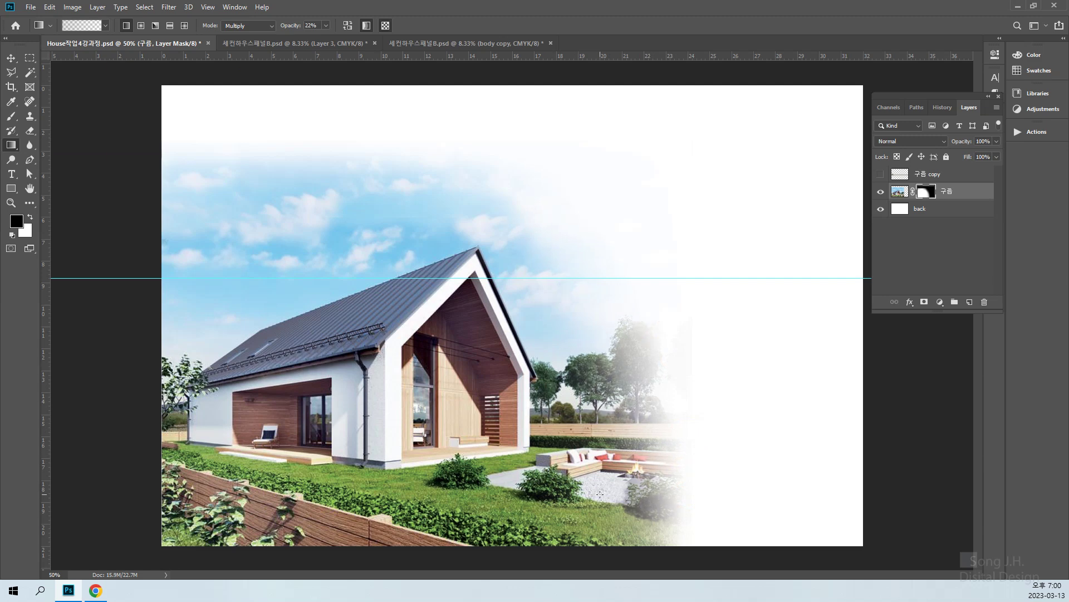
left_click_drag(617, 301, 587, 334)
Blend the clouds above the roof and the lawn's lower-right corner further into white with more mask gradients.
left_click_drag(493, 173, 471, 176)
left_click(484, 175)
left_click_drag(690, 507, 586, 496)
left_click_drag(513, 189, 488, 214)
left_click_drag(394, 154, 371, 203)
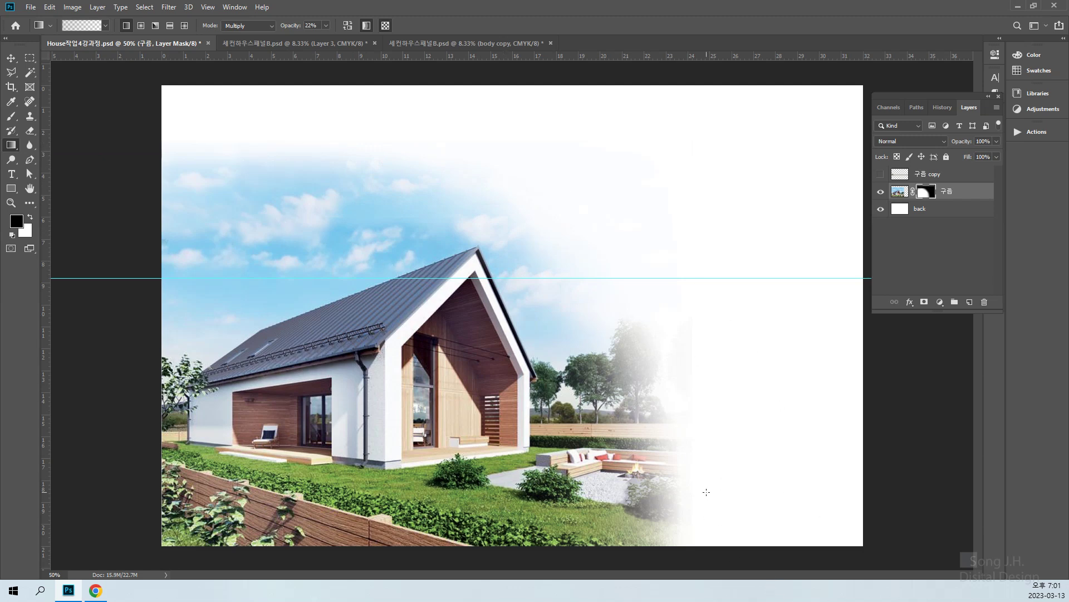
Disable the 구름 layer's mask and delete it from the layer.
left_click(926, 192, "shift")
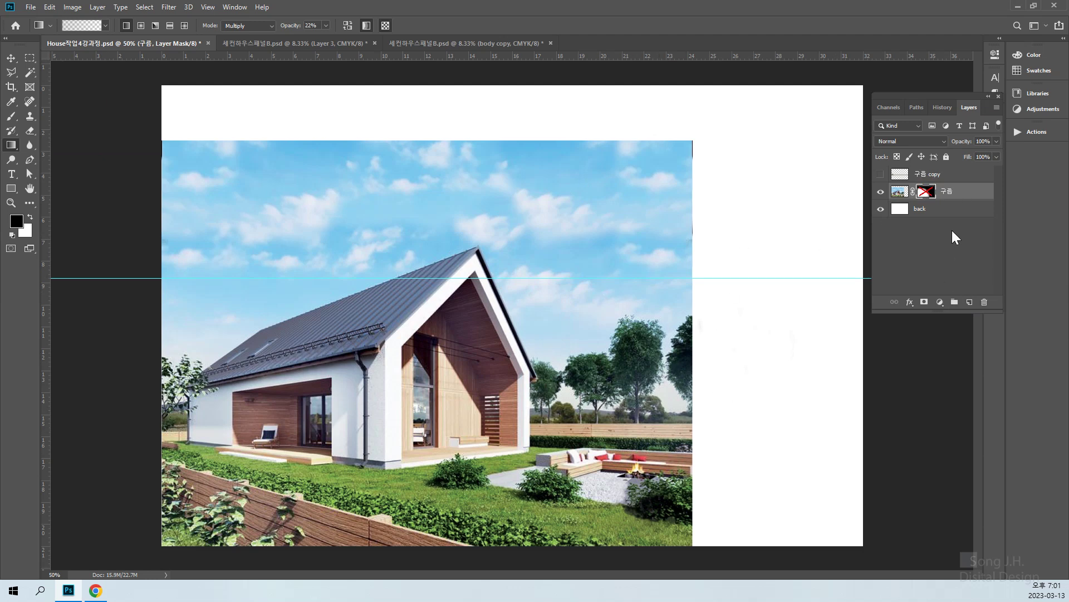
right_click(925, 192)
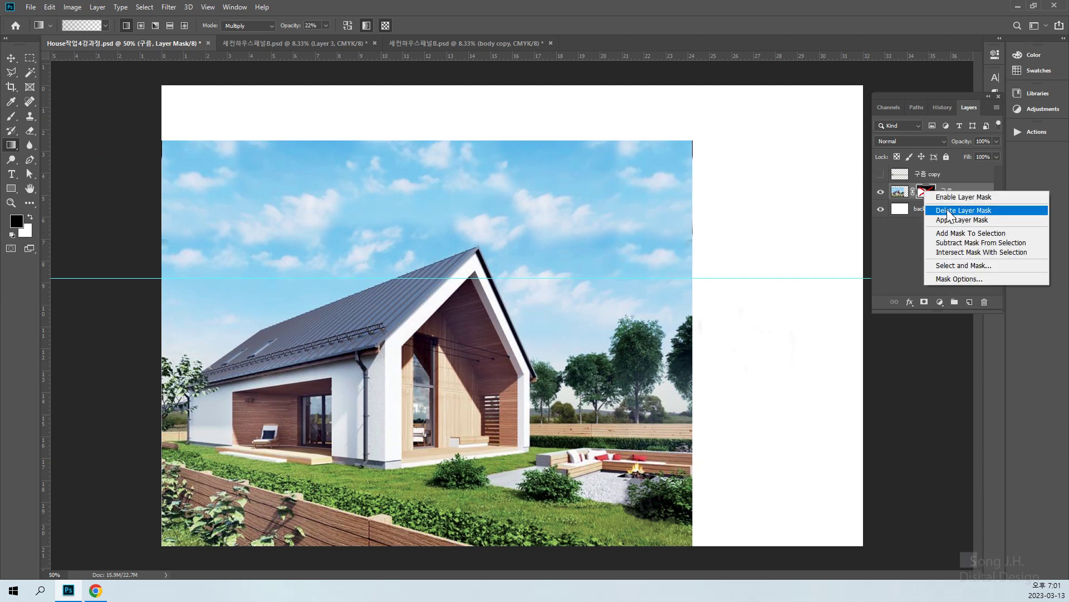
left_click(947, 210)
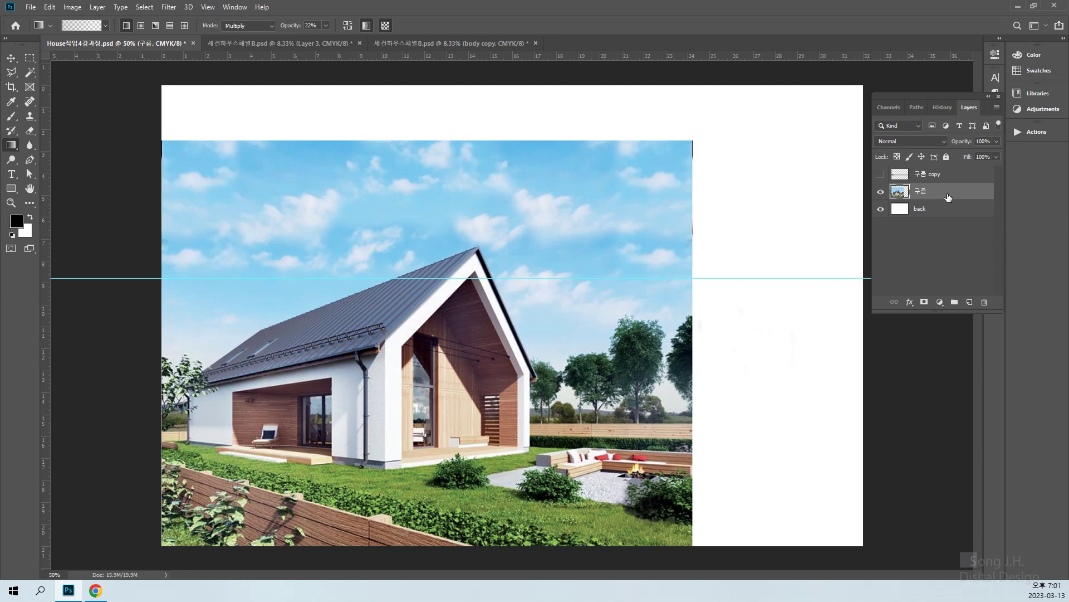
Add a new outline-shaped mask to the 구름 layer and fade the photo's right edge with a black-to-transparent gradient.
left_click_drag(899, 193, 925, 301)
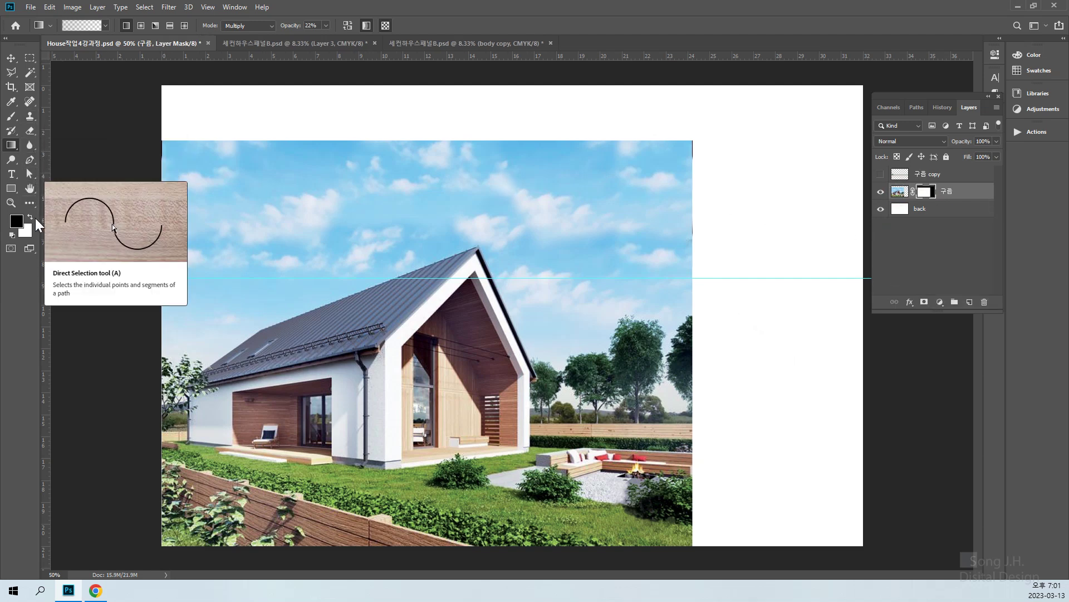
right_click(9, 146)
left_click(65, 146)
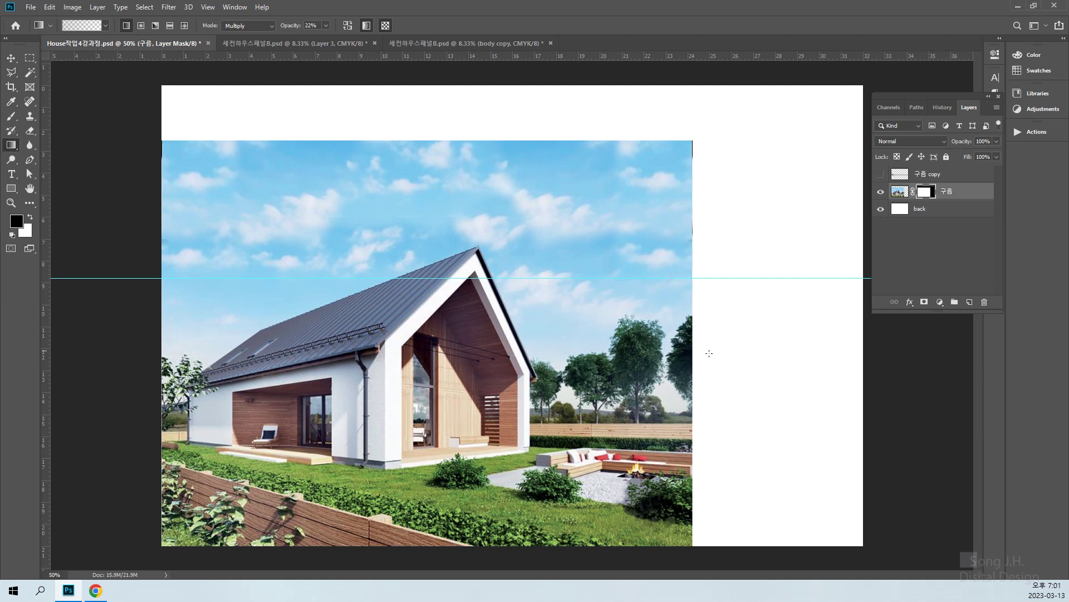
left_click_drag(707, 360, 655, 355)
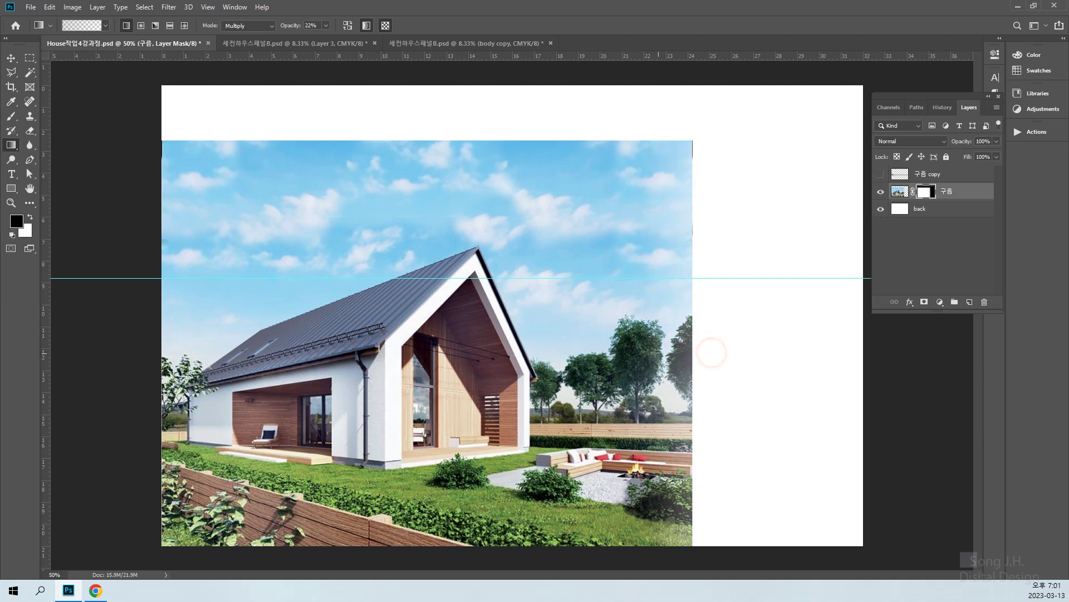
Set the gradient opacity to 70% and fade the house photo's right edge into white on the layer mask.
left_click(326, 25)
left_click_drag(327, 38, 351, 42)
left_click_drag(715, 362, 660, 360)
Fade the sky along the photo's top edge with short downward mask gradients from the right corner past the middle.
left_click_drag(623, 136, 577, 203)
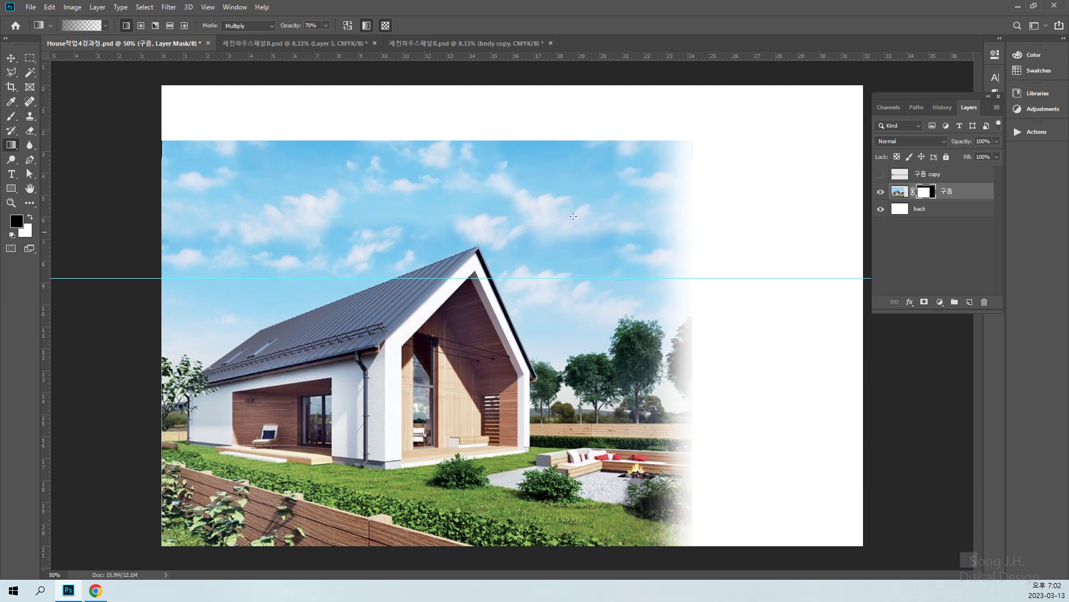
left_click_drag(653, 137, 630, 190)
left_click_drag(591, 134, 574, 176)
left_click_drag(533, 143, 518, 184)
left_click_drag(498, 139, 499, 181)
left_click_drag(457, 143, 423, 166)
left_click_drag(348, 137, 361, 178)
Soften the photo's upper-right sky, the right-hand trees and the lower-right lawn with inward mask gradients.
left_click_drag(664, 184, 565, 236)
left_click_drag(707, 334, 659, 351)
left_click_drag(667, 223, 608, 264)
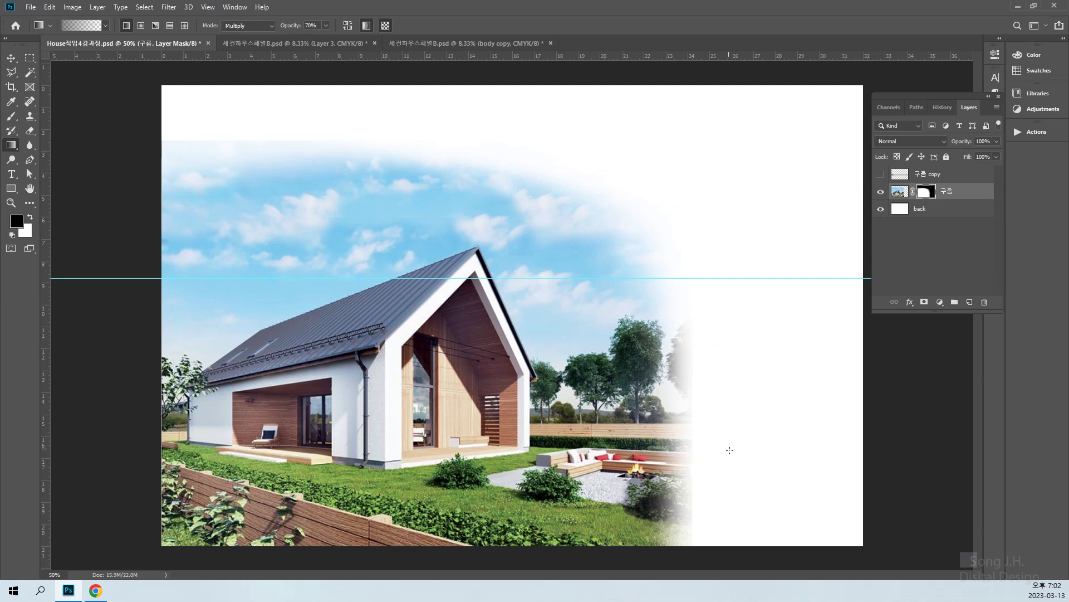
left_click_drag(707, 525, 653, 503)
left_click_drag(707, 334, 660, 348)
left_click_drag(623, 206, 586, 232)
Fade the remaining hard sky edge at the photo's upper-left corner into white and hide the guide.
left_click_drag(277, 126, 257, 166)
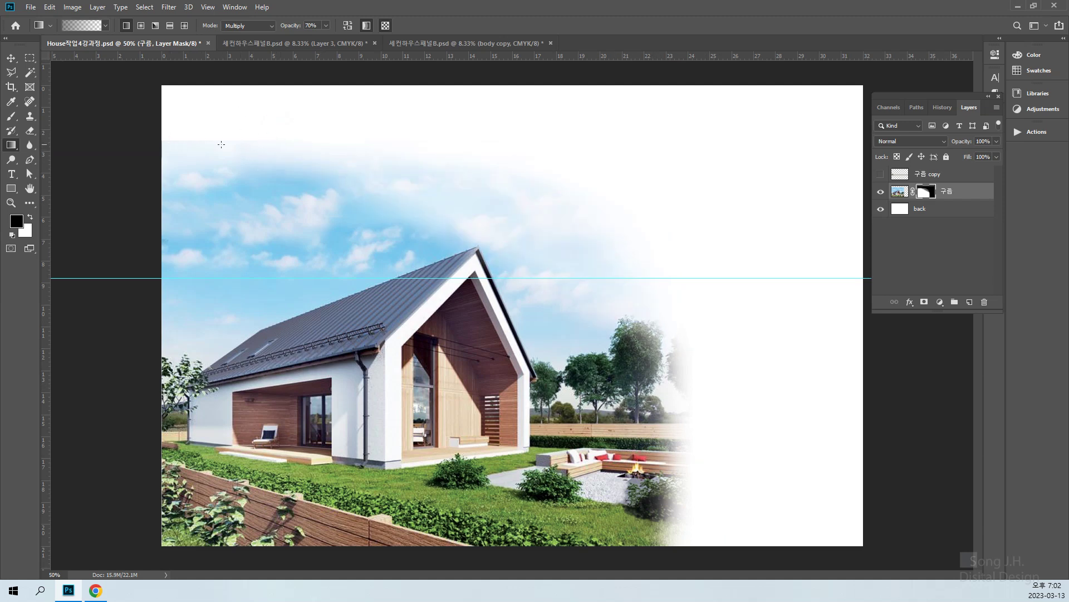
key("ctrl+plus")
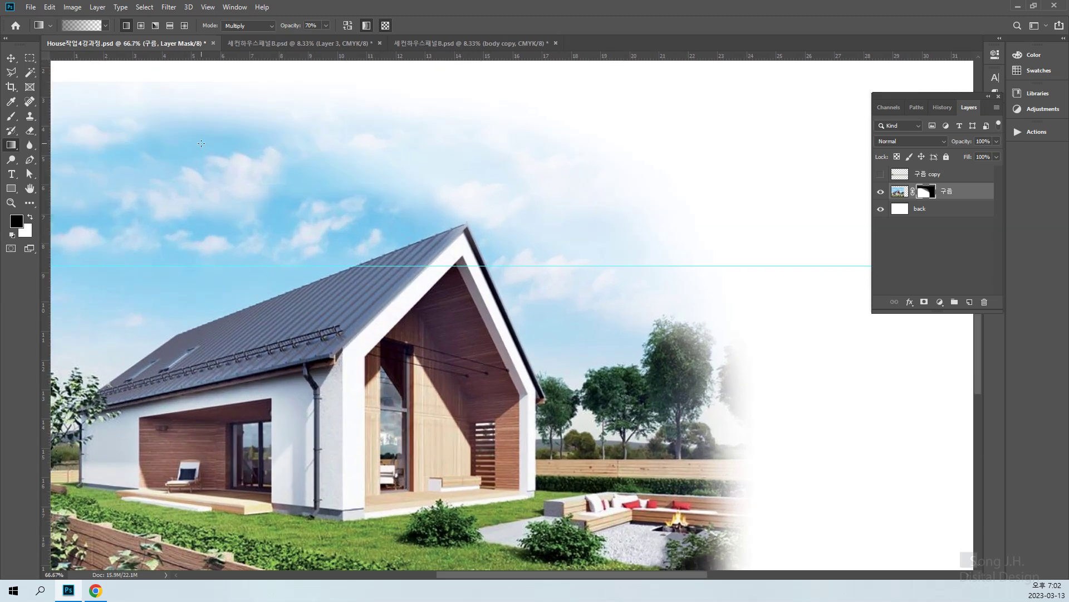
left_click_drag(231, 176, 494, 304)
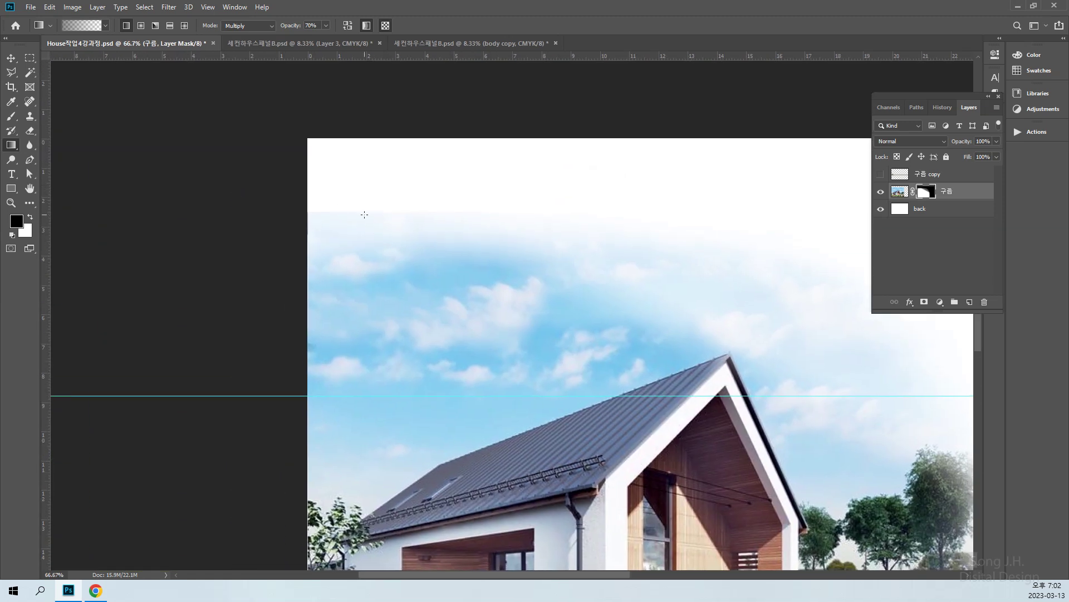
left_click_drag(353, 201, 352, 224)
left_click_drag(651, 327, 293, 254)
left_click_drag(589, 343, 626, 239)
key("ctrl+minus")
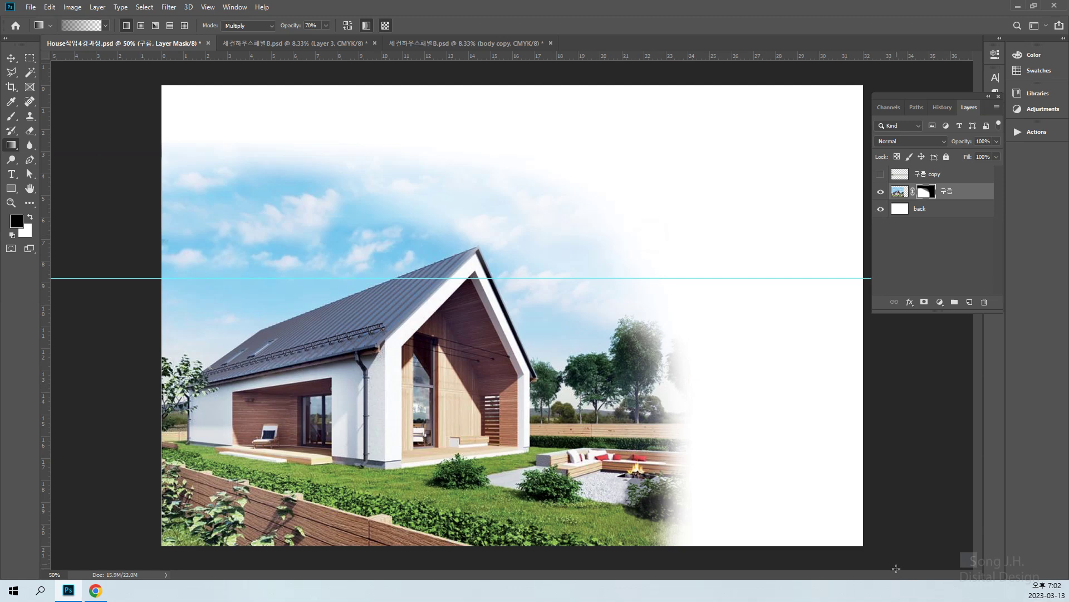
key("ctrl+semicolon")
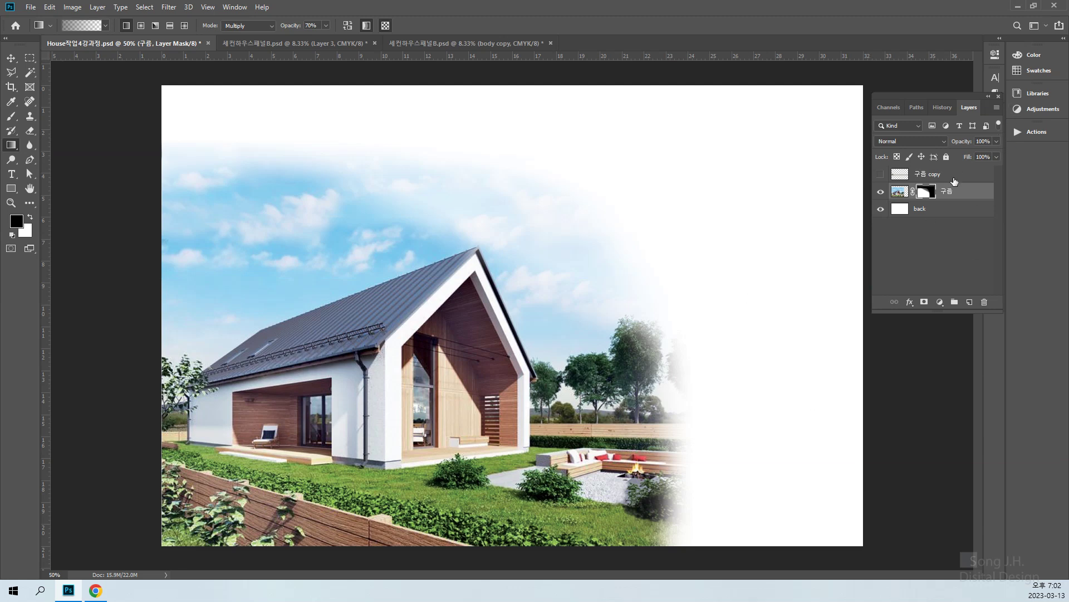
Try applying the 구름 layer's mask permanently and compare the page with the layer shown and hidden.
right_click(927, 195)
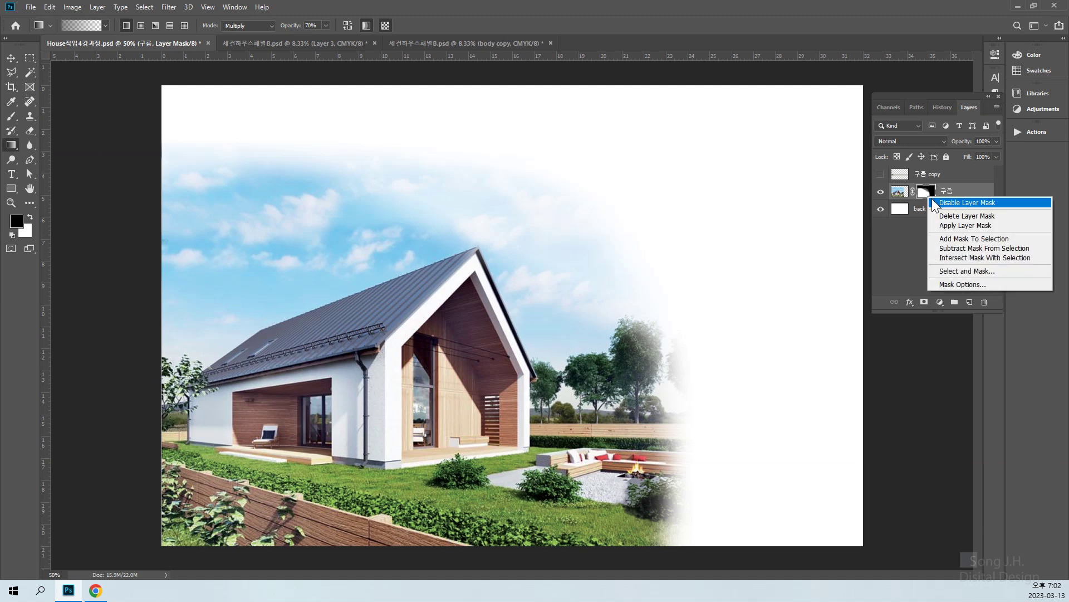
left_click(977, 227)
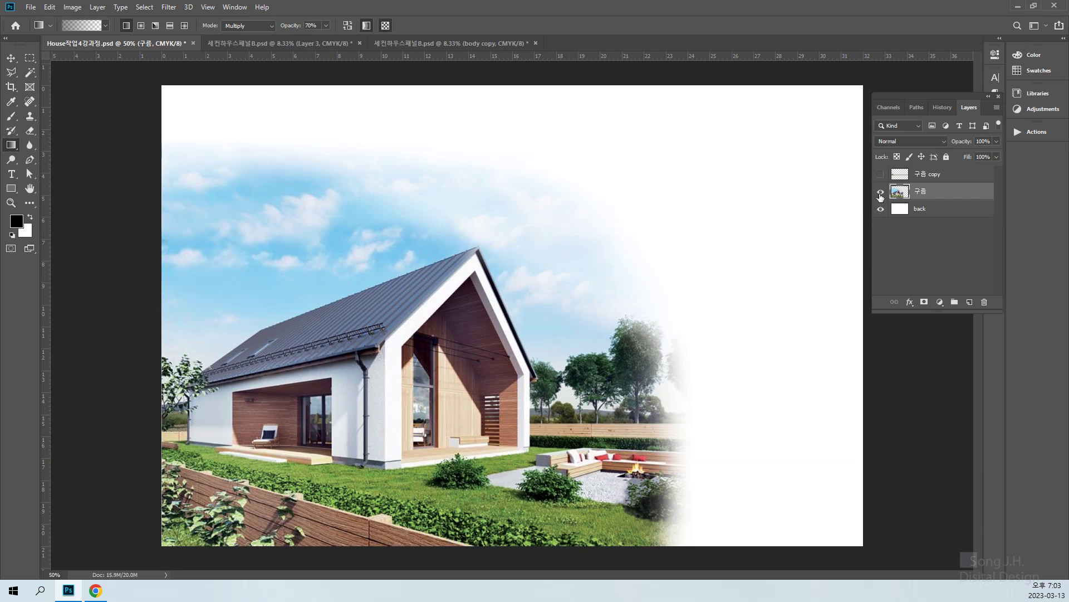
left_click(880, 192)
left_click(881, 192)
left_click(881, 193)
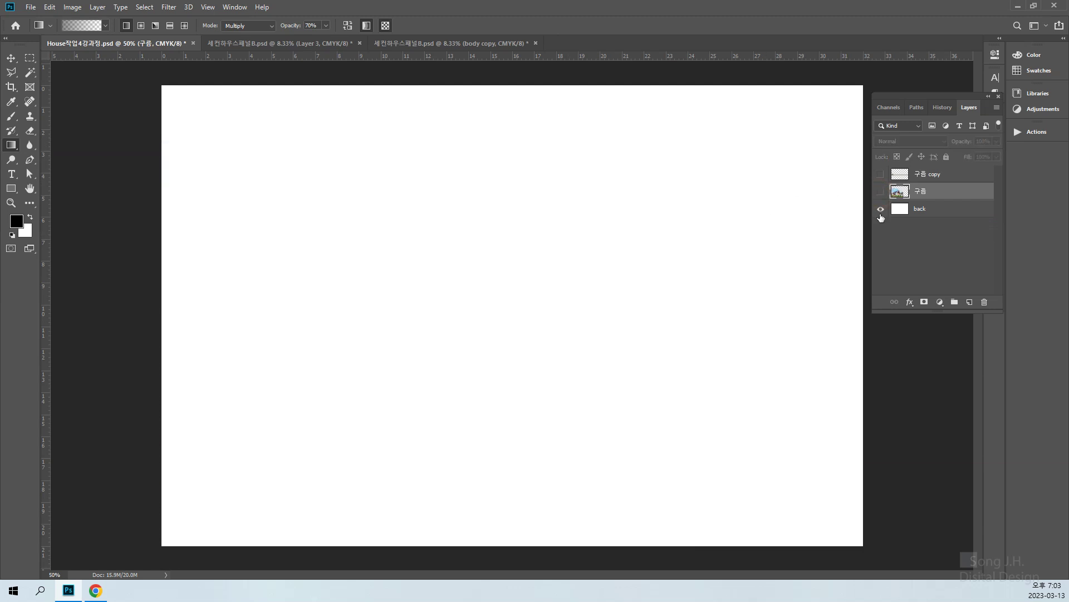
left_click(881, 192)
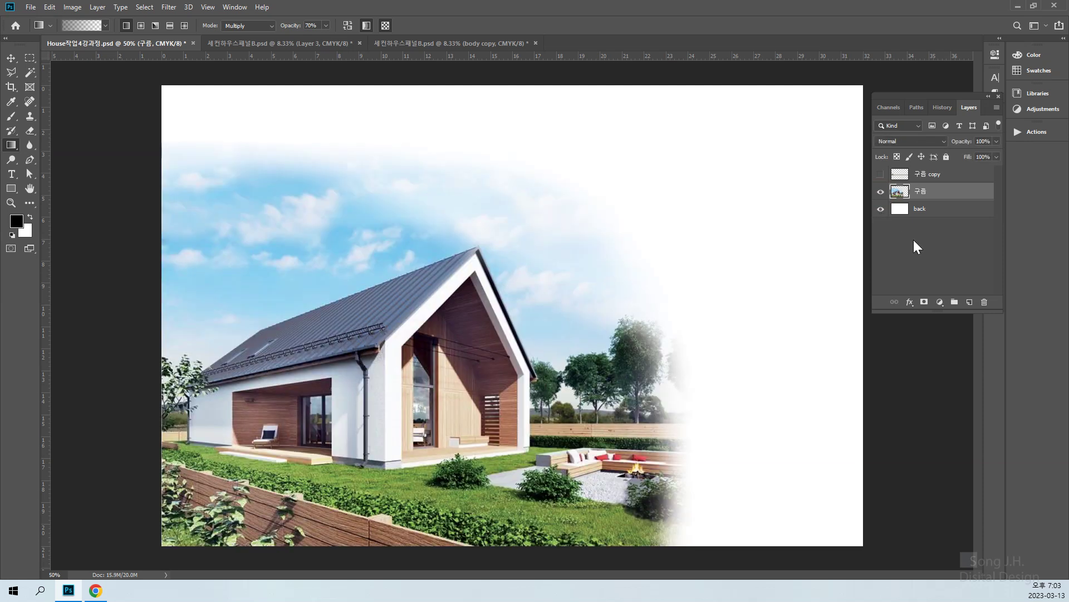
key("ctrl+z")
Look over the open Second House panels and float House작업4강과정.psd in its own window beside them.
key("v")
left_click(320, 42)
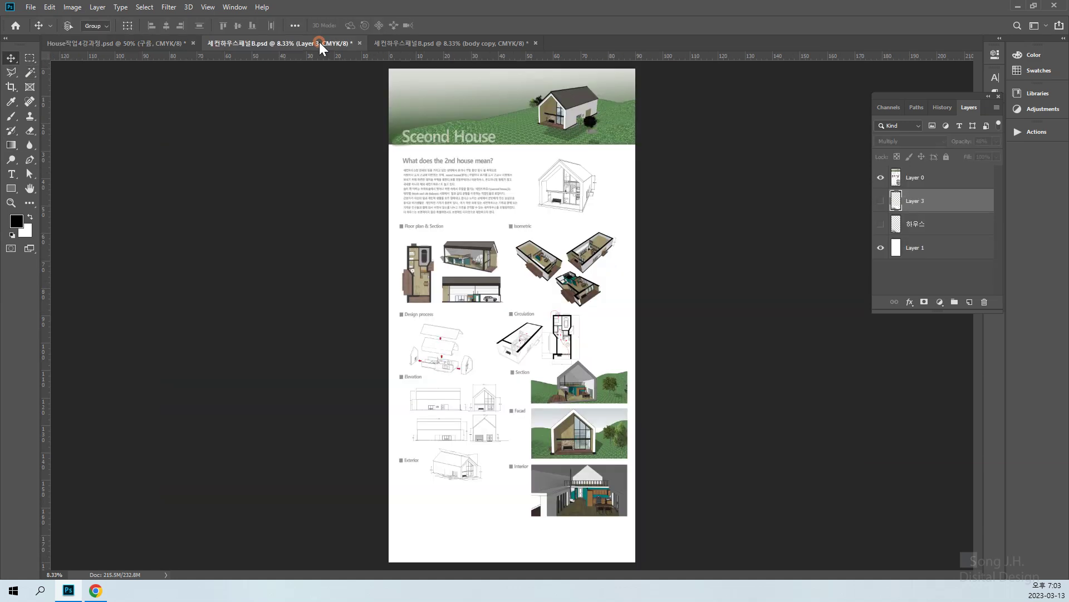
left_click(406, 41)
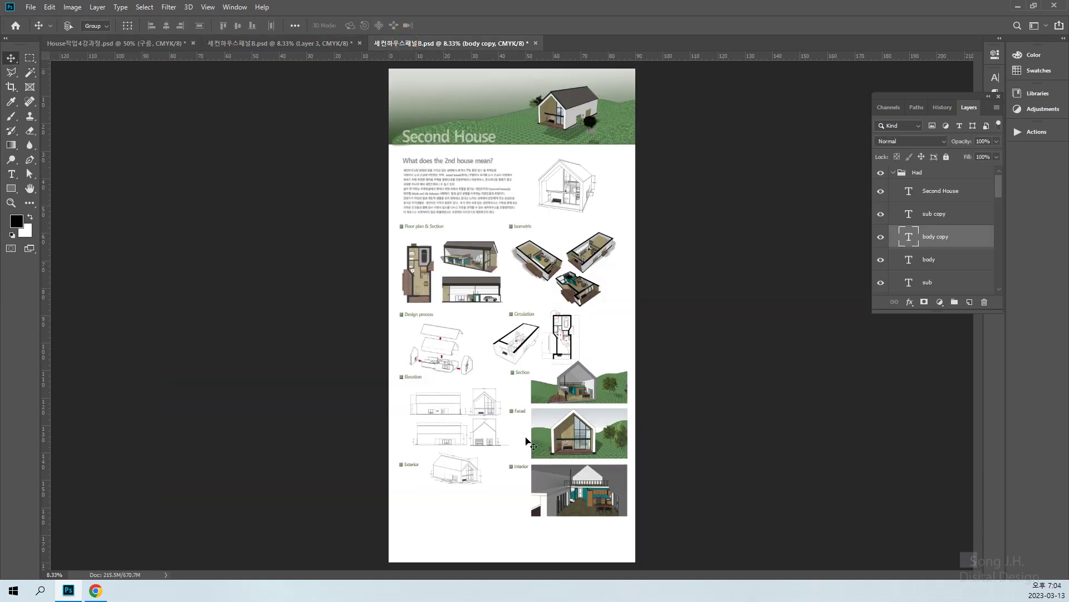
left_click(124, 44)
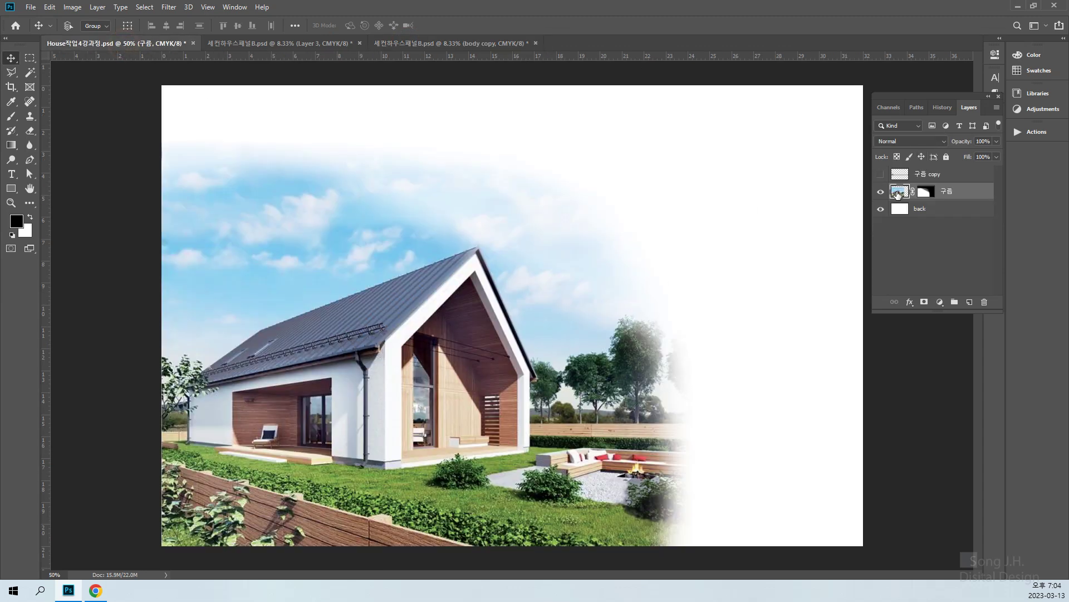
left_click(1032, 5)
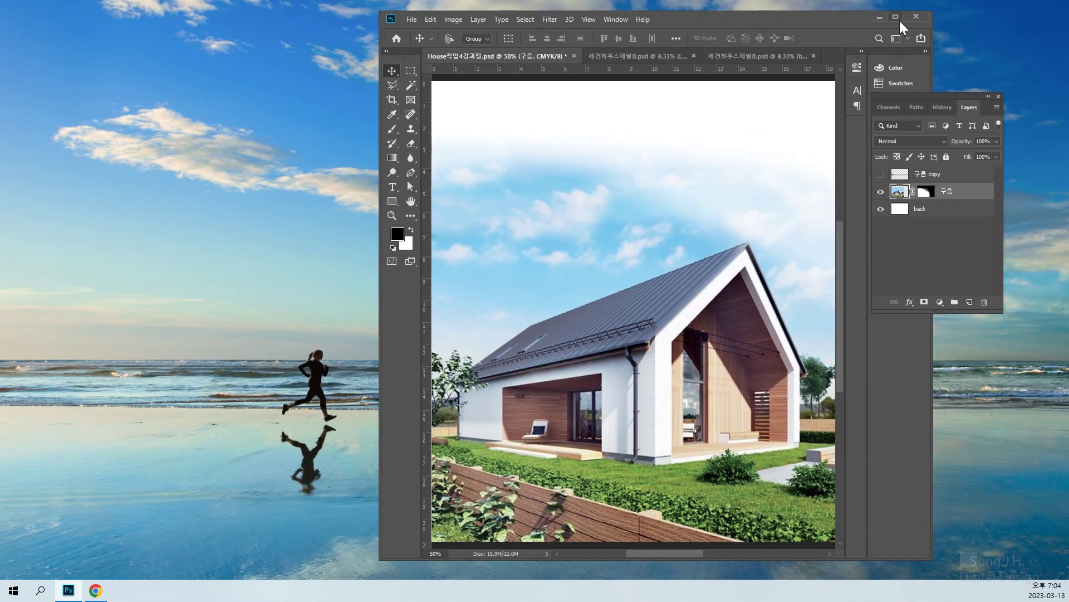
left_click(895, 17)
left_click_drag(132, 46, 604, 54)
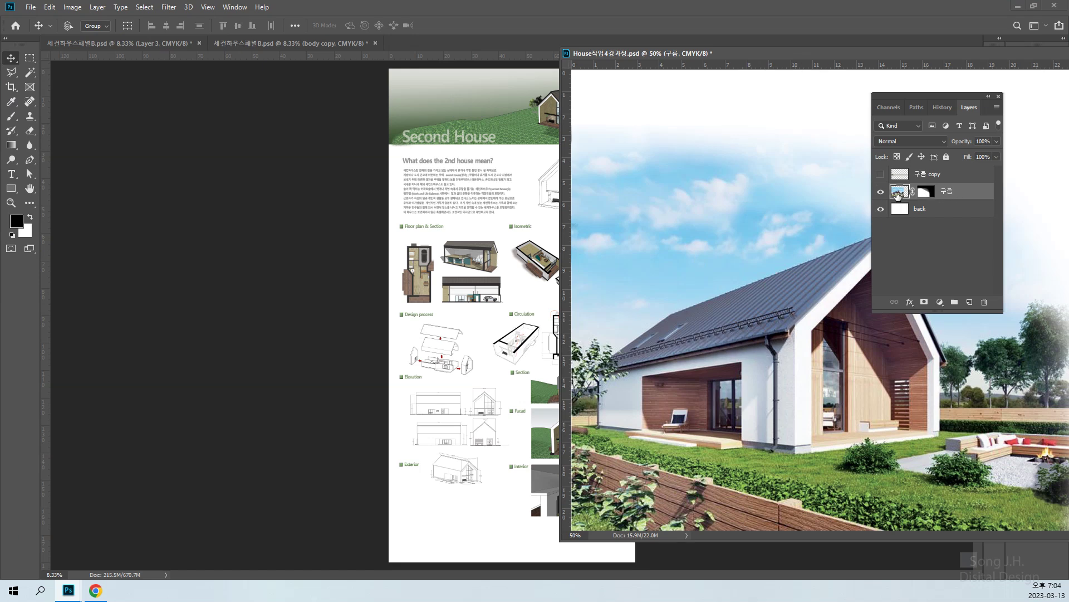
Copy the masked 구름 layer to the Second House panel's lower-left corner and rearrange the windows so the whole panel is uncovered.
left_click_drag(899, 194, 465, 532)
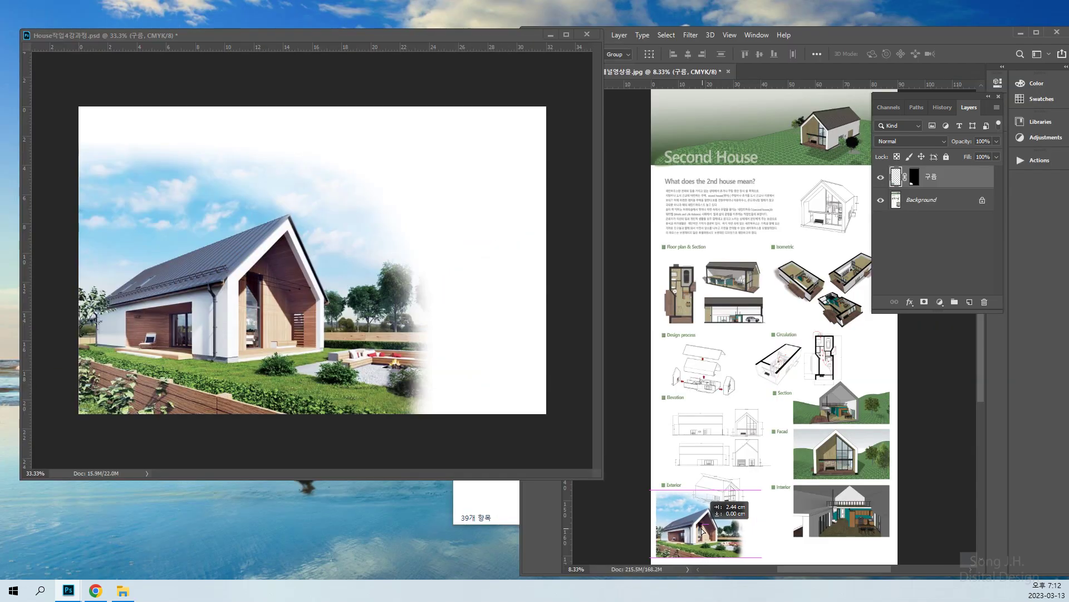
mouse_move(724, 549)
left_mouse_down()
mouse_move(750, 558)
mouse_move(708, 539)
left_mouse_up()
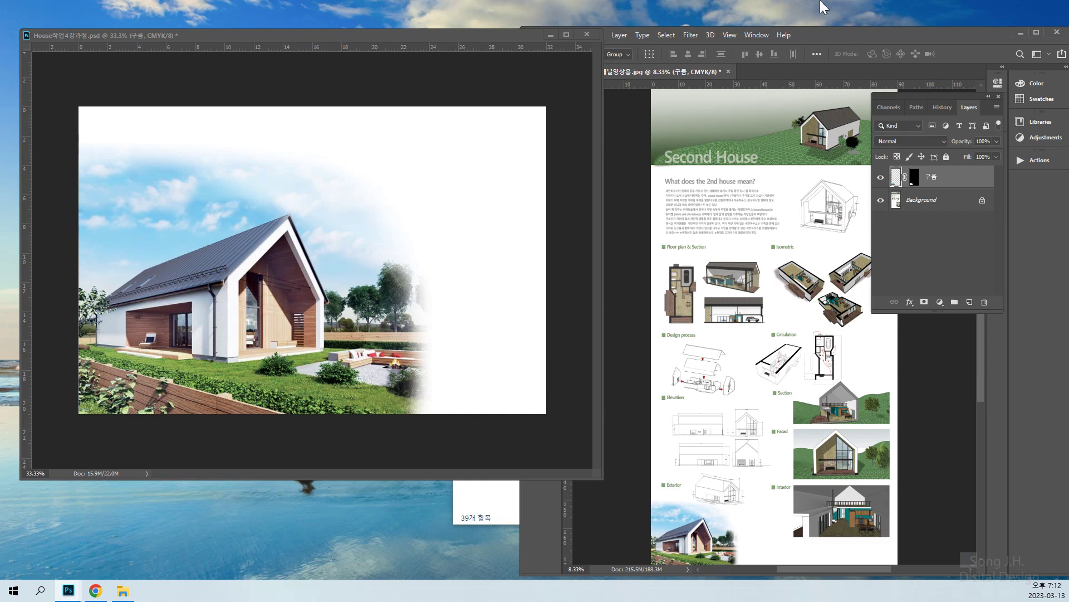
left_click_drag(904, 31, 826, 5)
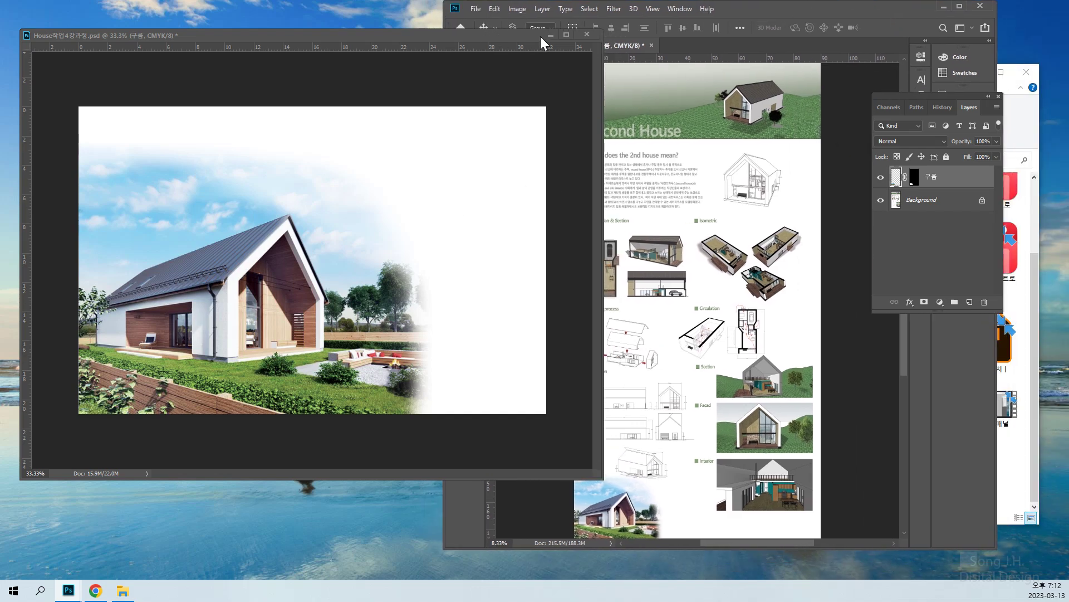
left_click_drag(592, 471, 320, 313)
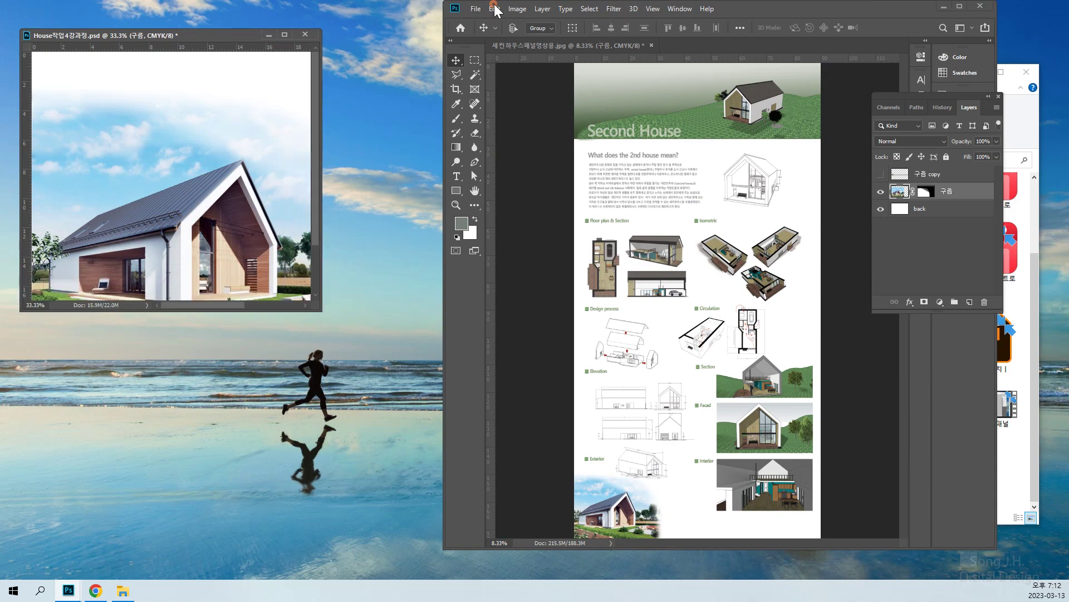
Scale the house photo to about 175.23% and fit it against the panel's lower-left corner.
left_click(495, 9)
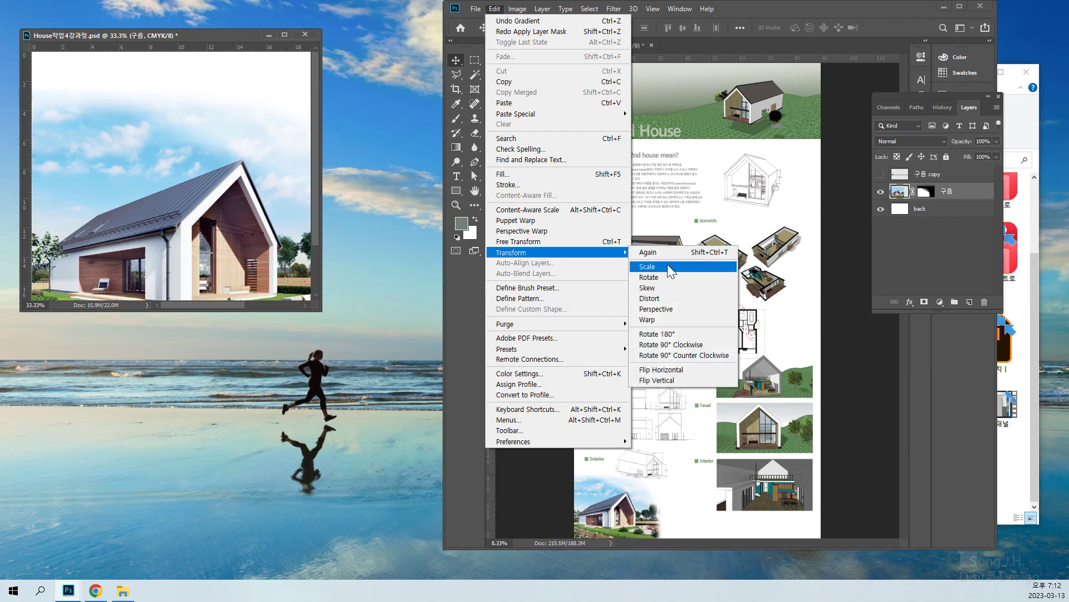
left_click(667, 267)
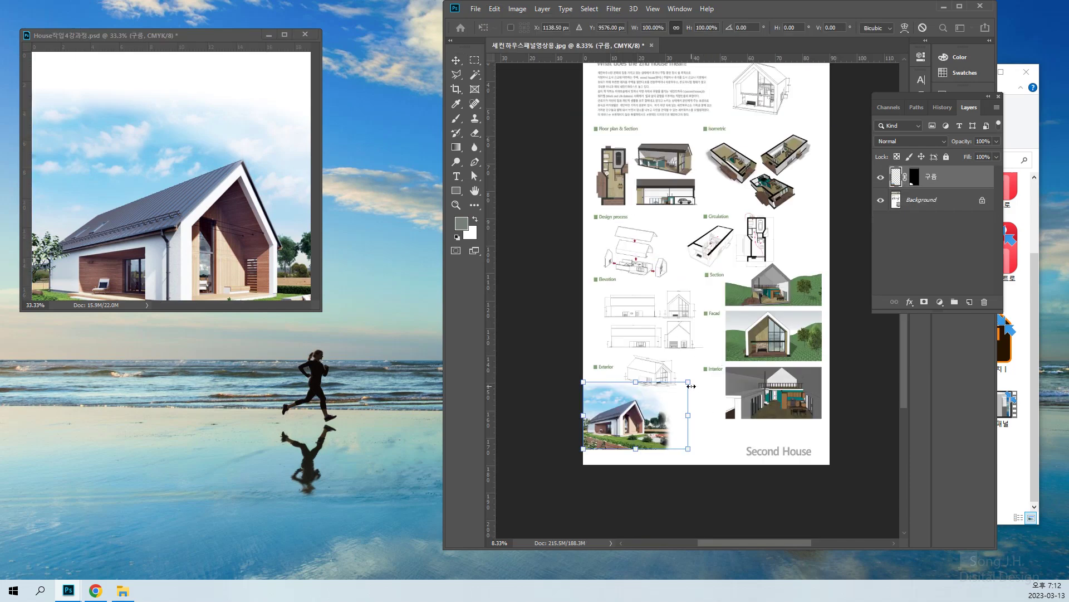
left_click_drag(688, 383, 746, 347)
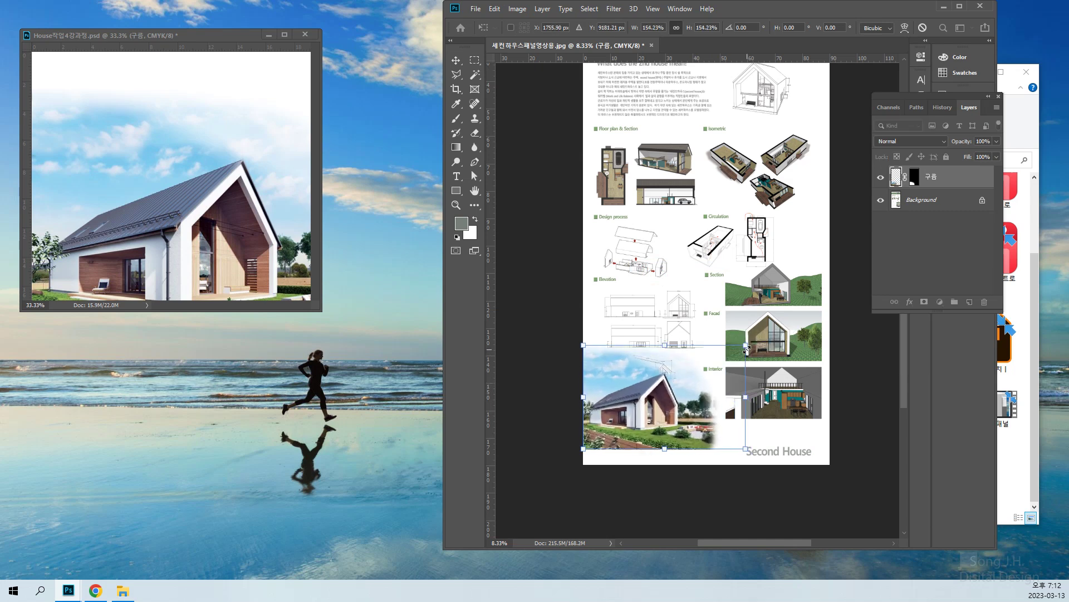
key("ctrl+z")
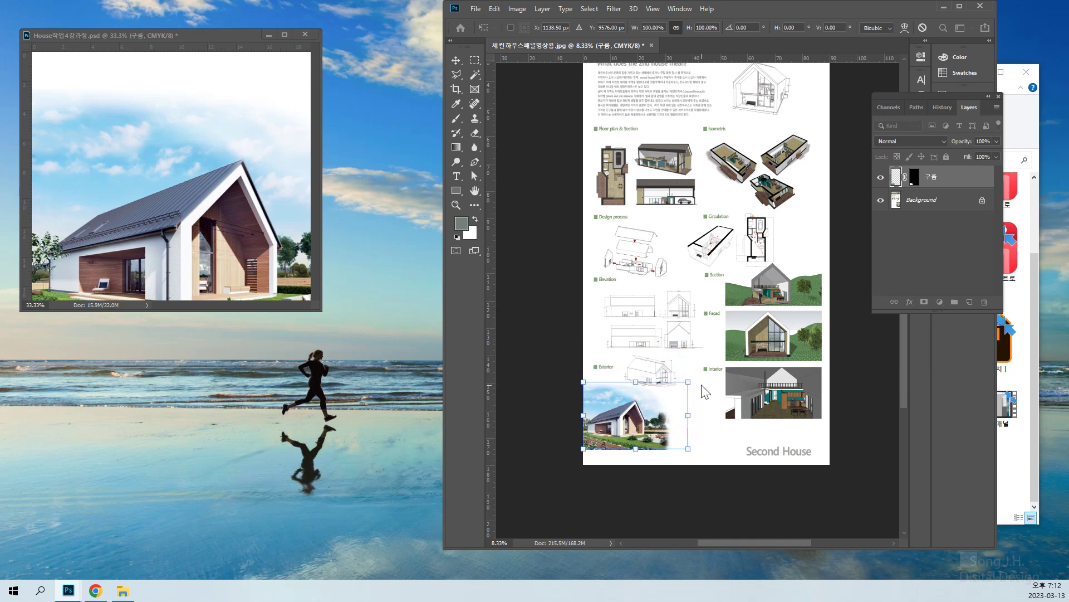
left_click_drag(688, 383, 750, 343)
left_click_drag(663, 437, 663, 452)
mouse_move(750, 357)
left_mouse_down()
mouse_move(771, 340)
mouse_move(769, 350)
left_mouse_up()
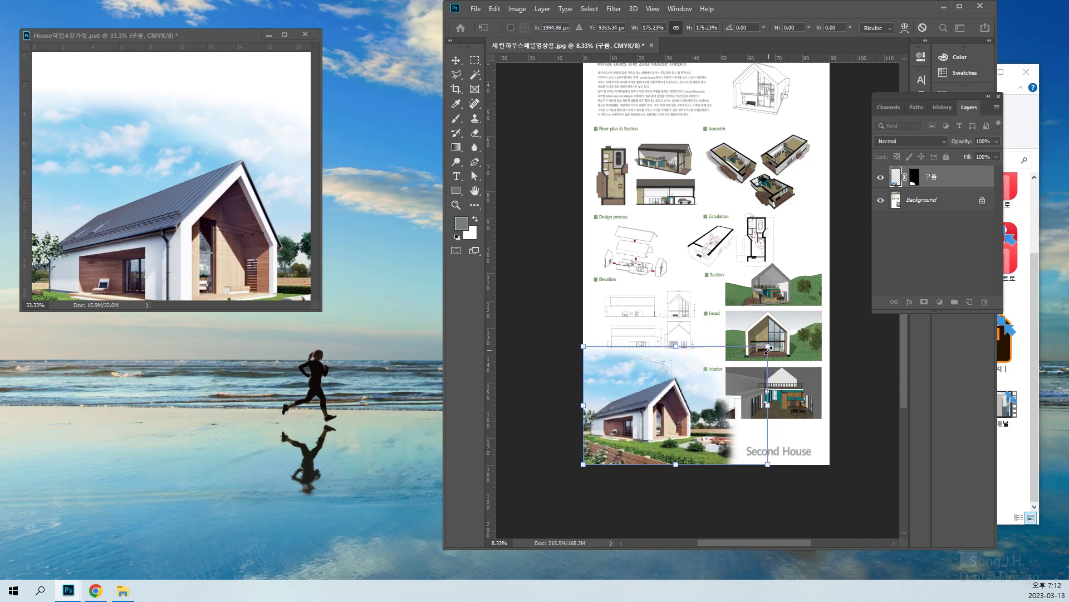
key("Return")
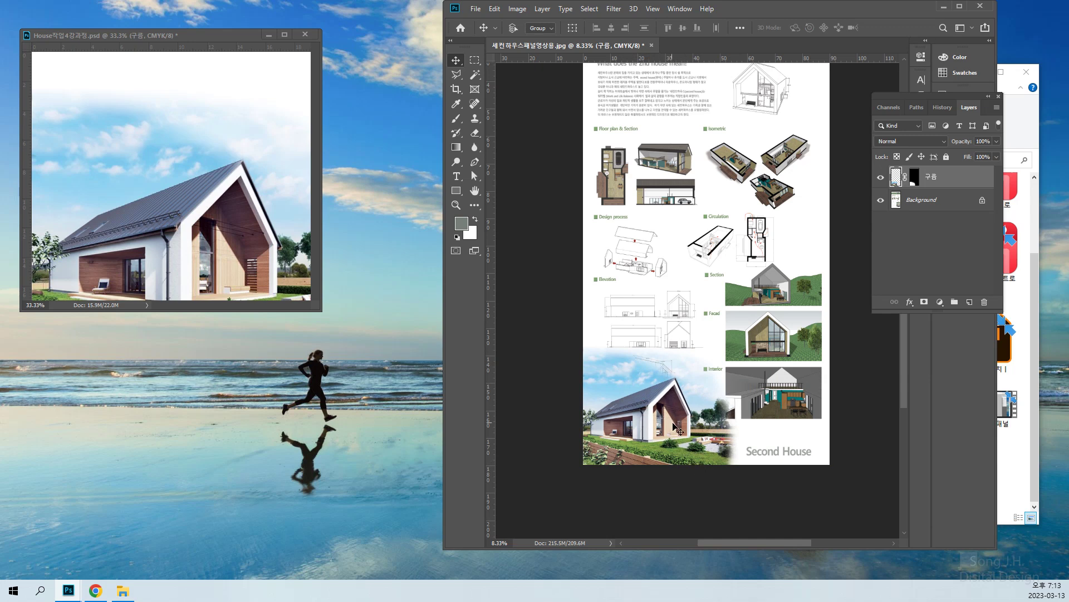
Set the house photo layer's blend mode to Multiply and move the photo down so its sky clears more of the Exterior drawing.
left_click(909, 143)
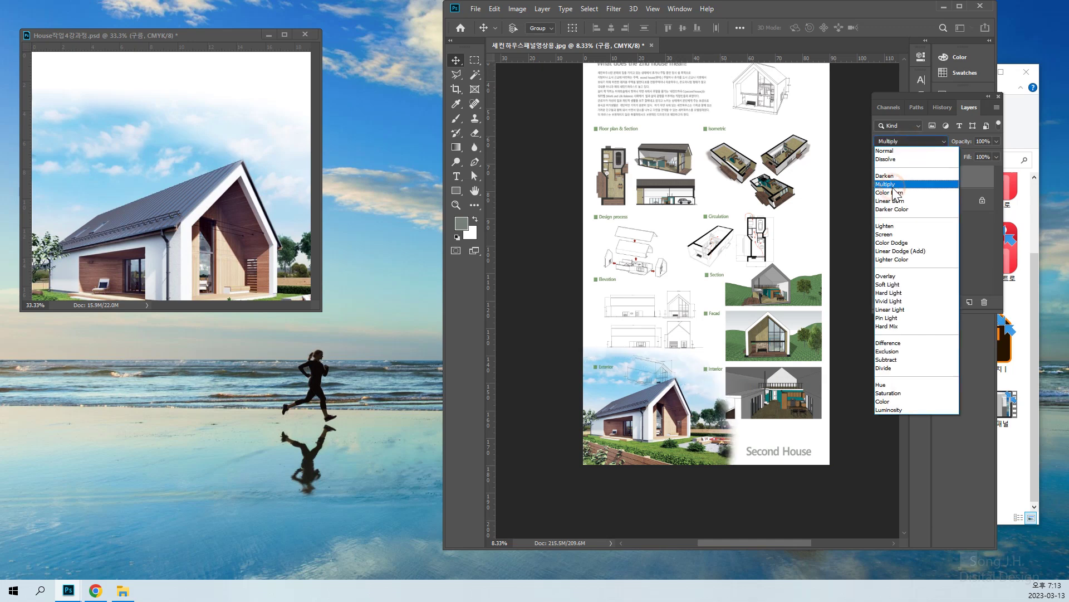
left_click(891, 185)
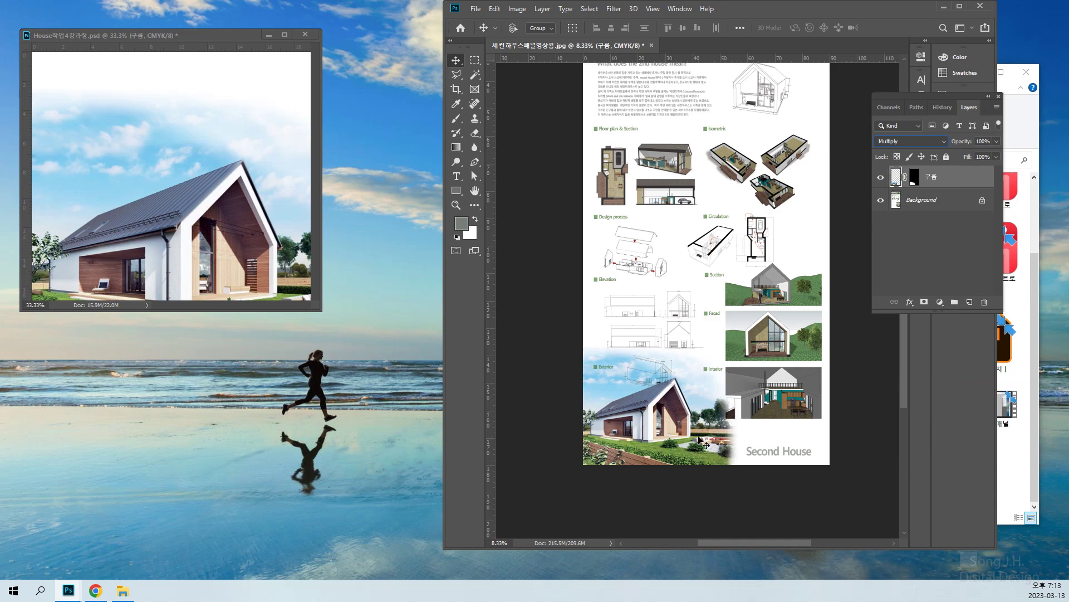
key("ctrl+plus")
left_click_drag(746, 448, 757, 347)
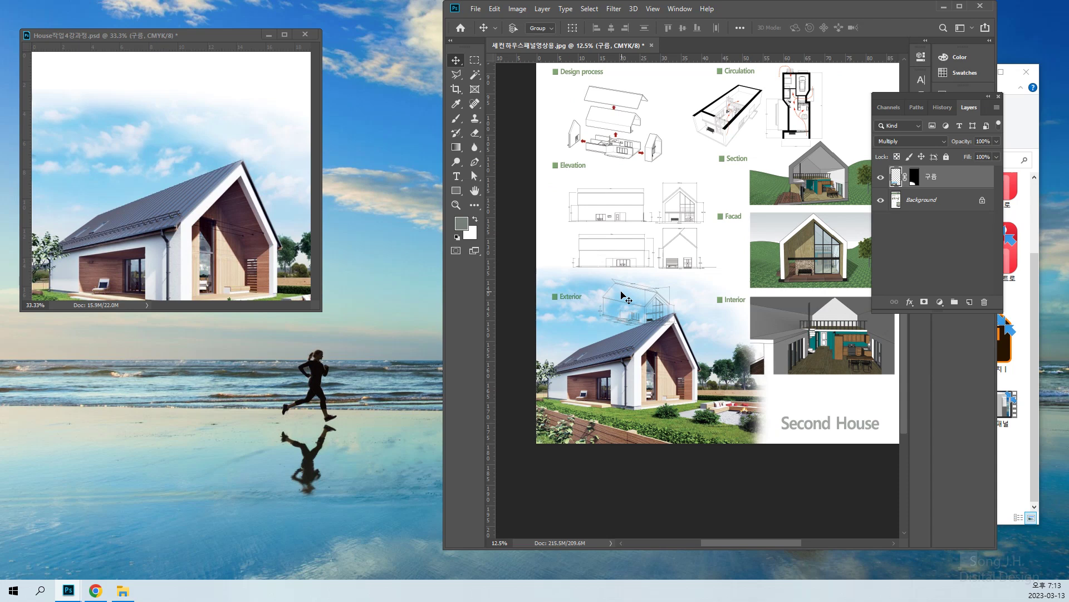
left_click_drag(681, 396, 681, 422)
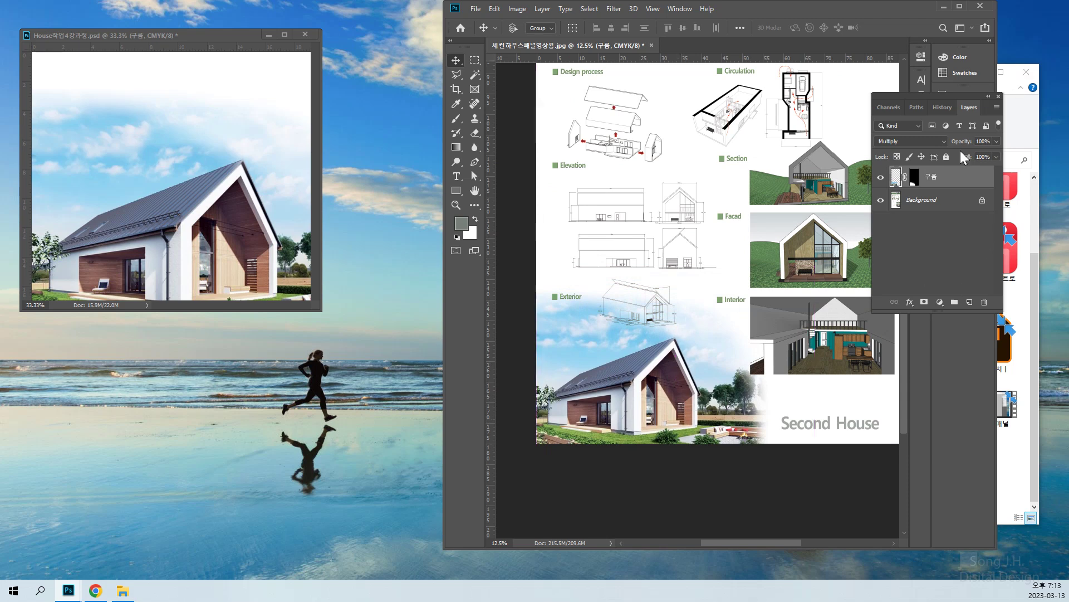
Reduce the house photo layer's fill to 73%.
left_click(996, 157)
mouse_move(992, 169)
left_mouse_down()
mouse_move(972, 169)
mouse_move(982, 172)
left_mouse_up()
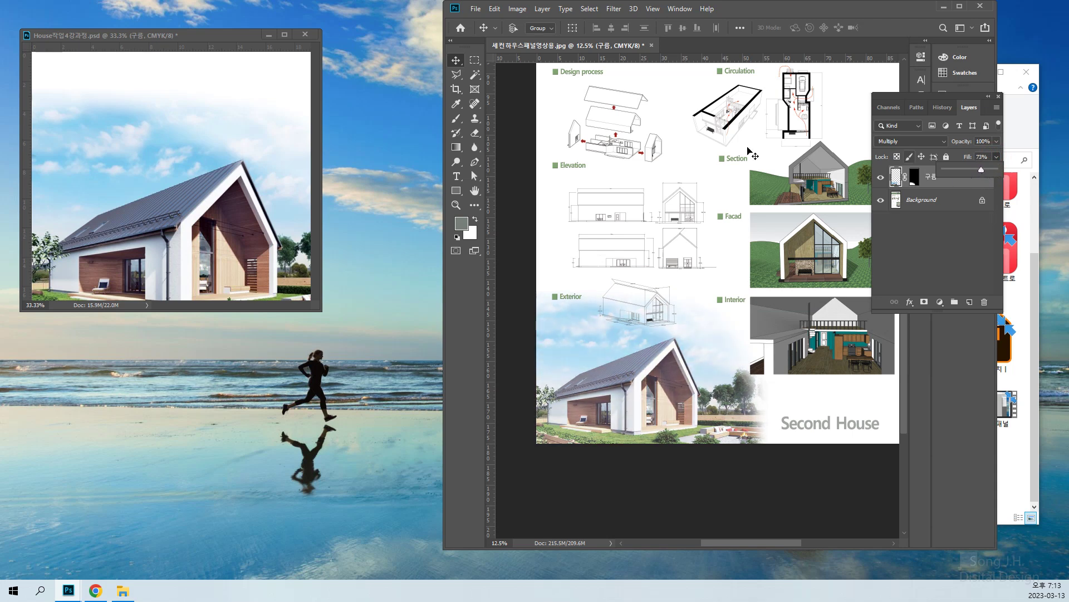
key("ctrl+minus")
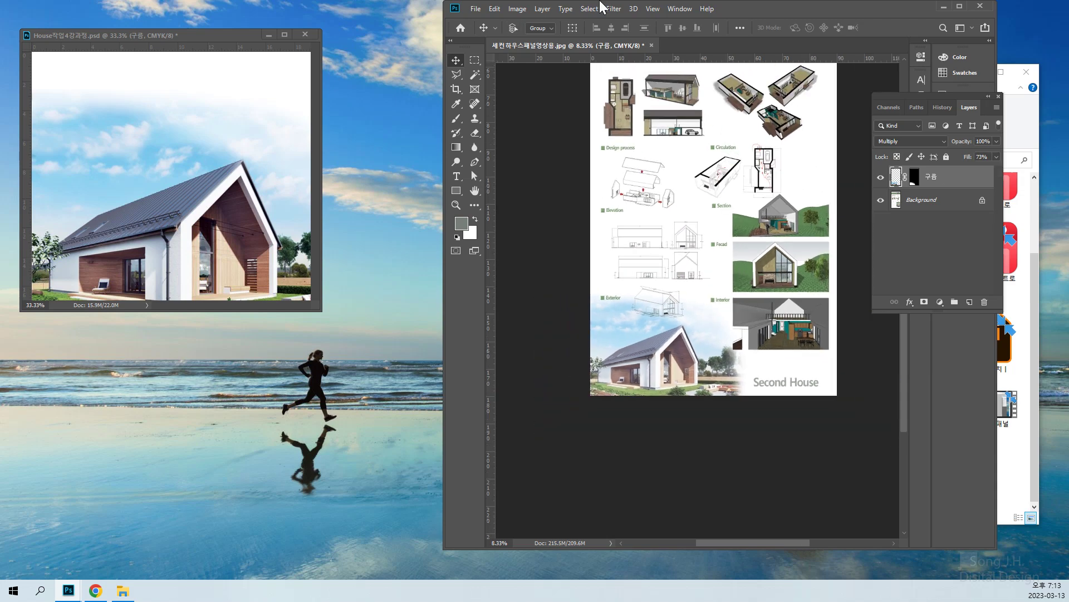
left_click(494, 9)
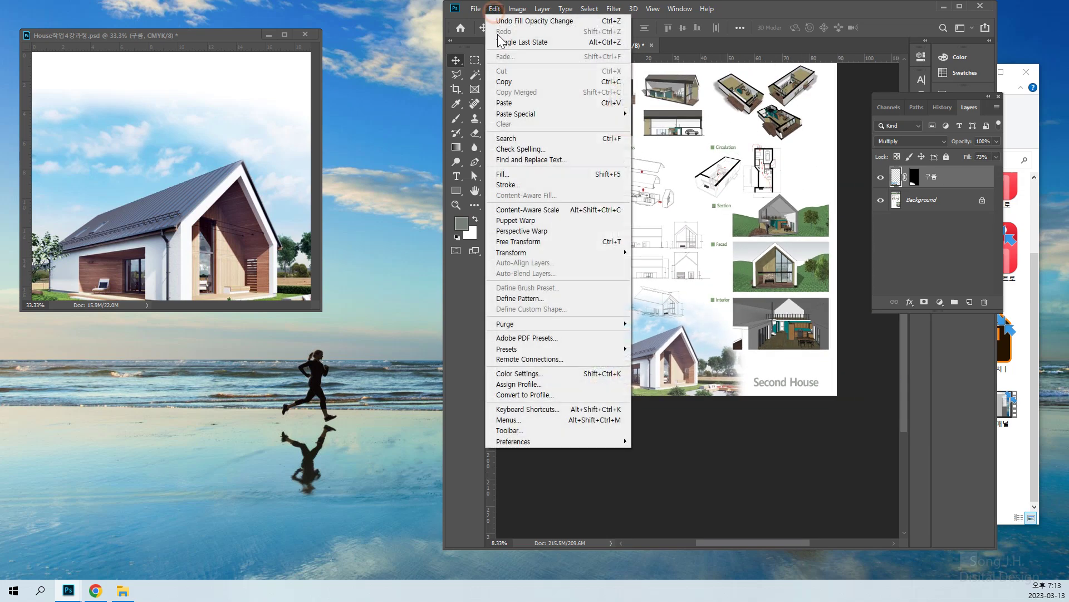
mouse_move(535, 252)
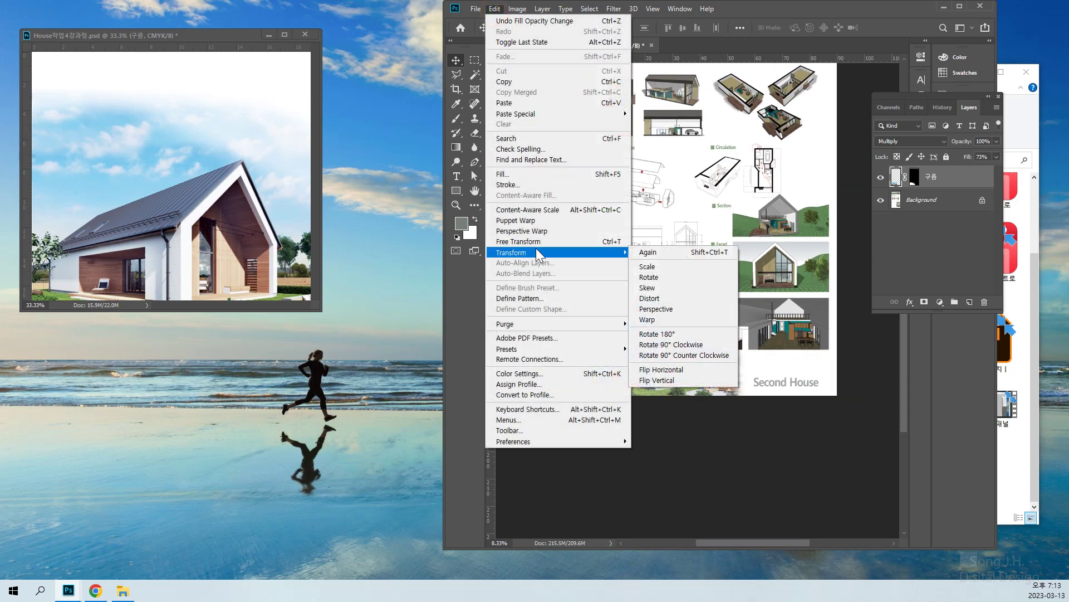
left_click(648, 268)
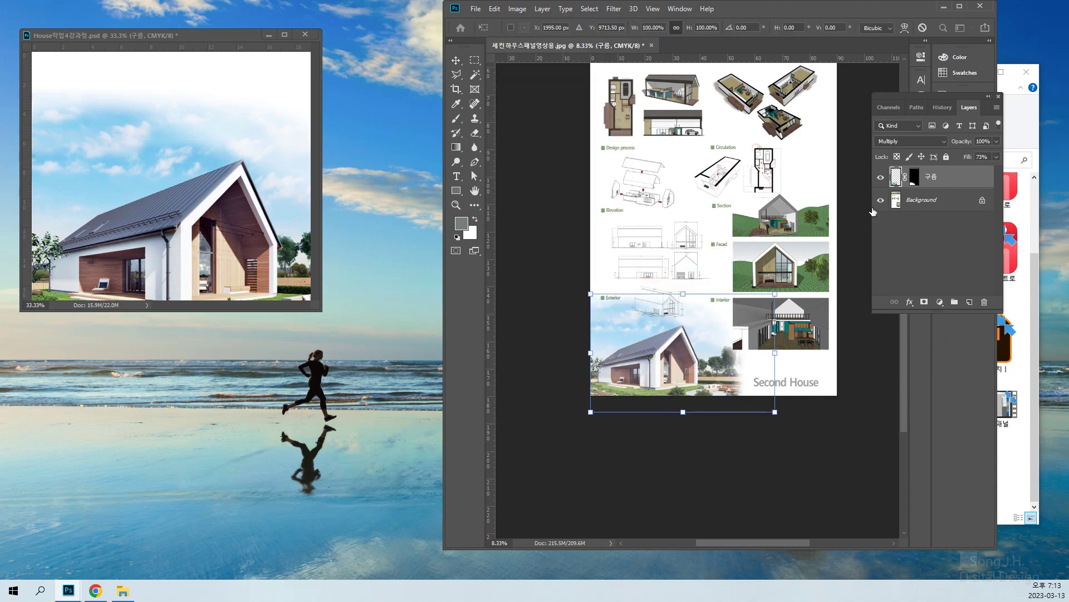
left_click(516, 9)
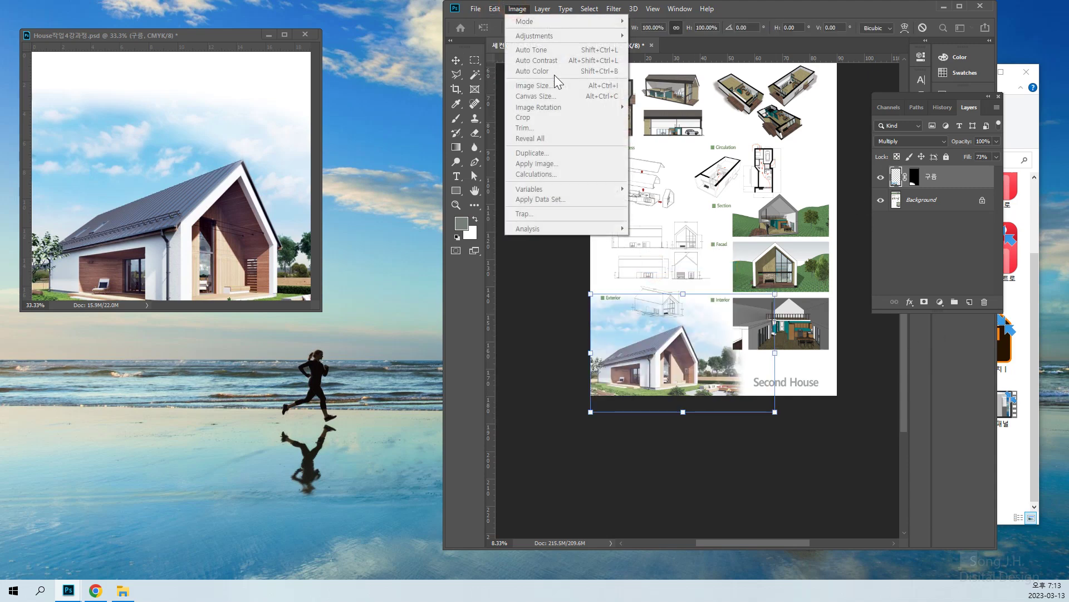
left_click(850, 454)
Apply a Hue/Saturation adjustment to the house photo layer with saturation -38 and lightness +12.
left_click_drag(781, 12, 658, 14)
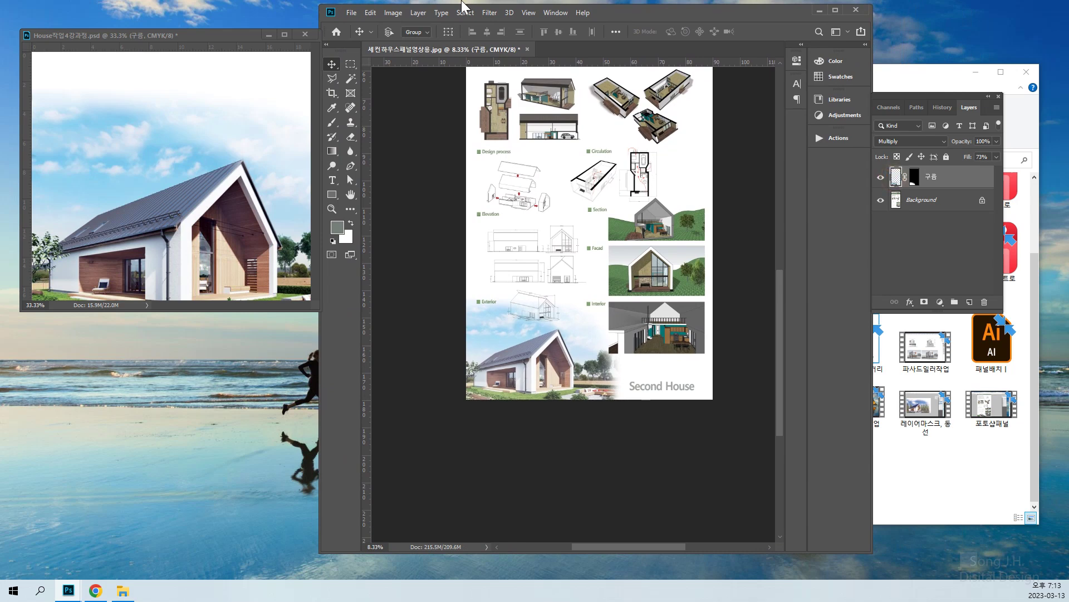
left_click(393, 12)
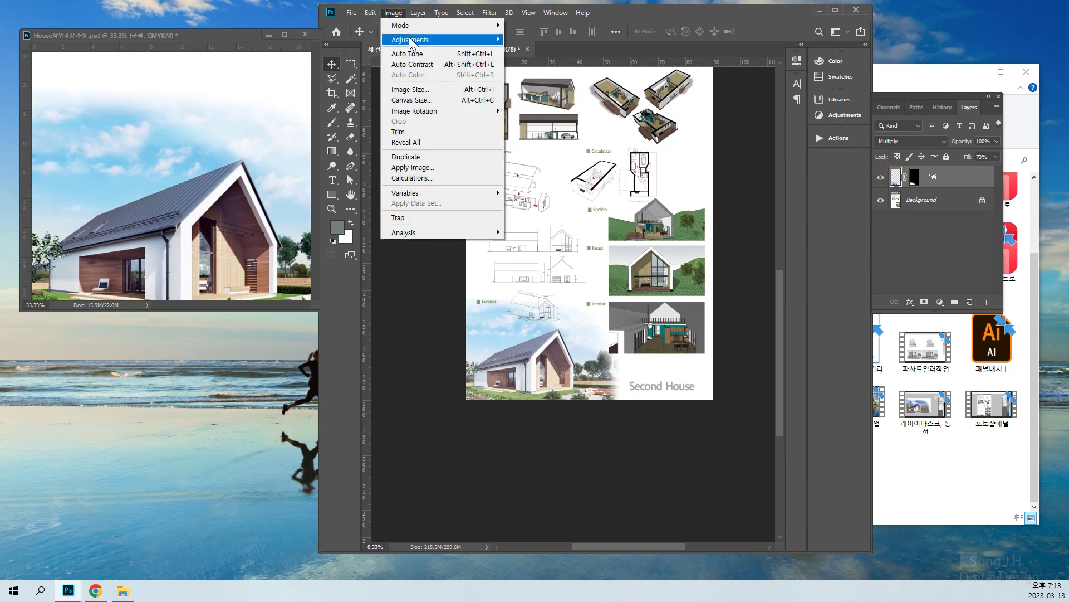
mouse_move(411, 42)
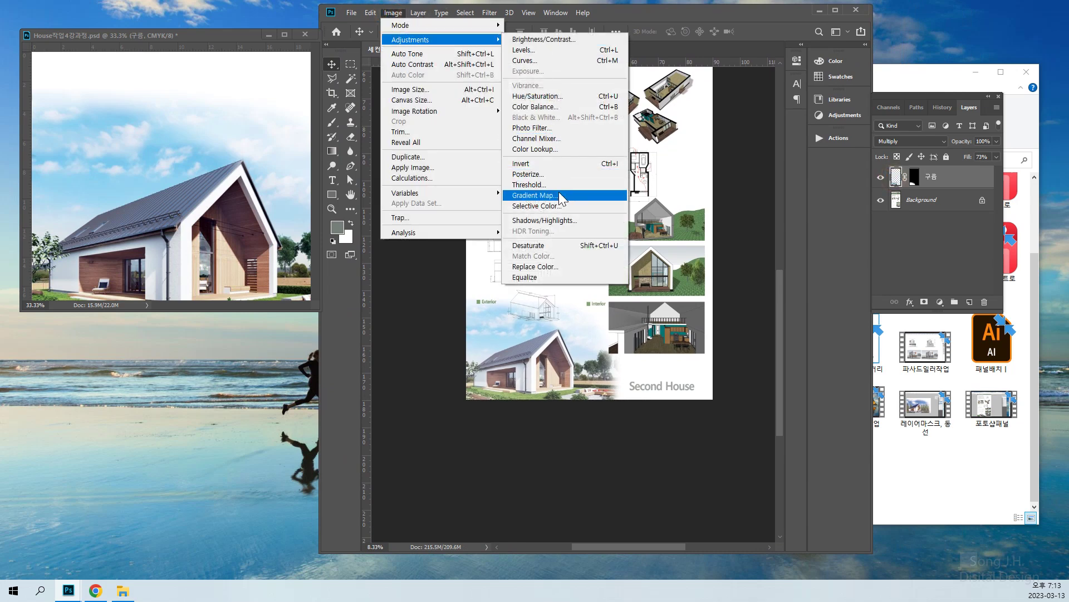
left_click(543, 97)
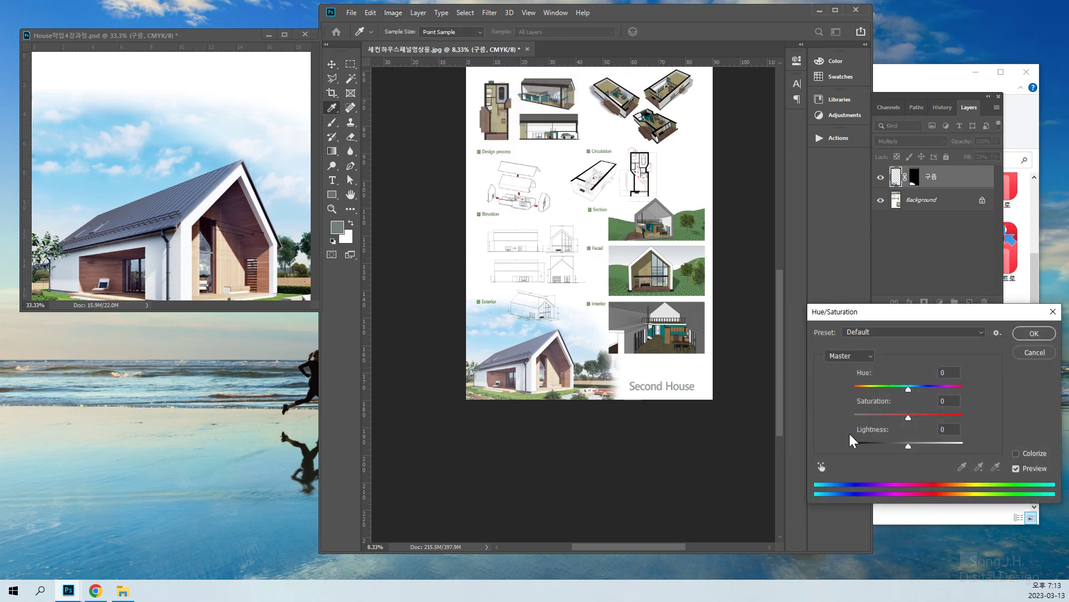
left_click_drag(909, 417, 888, 419)
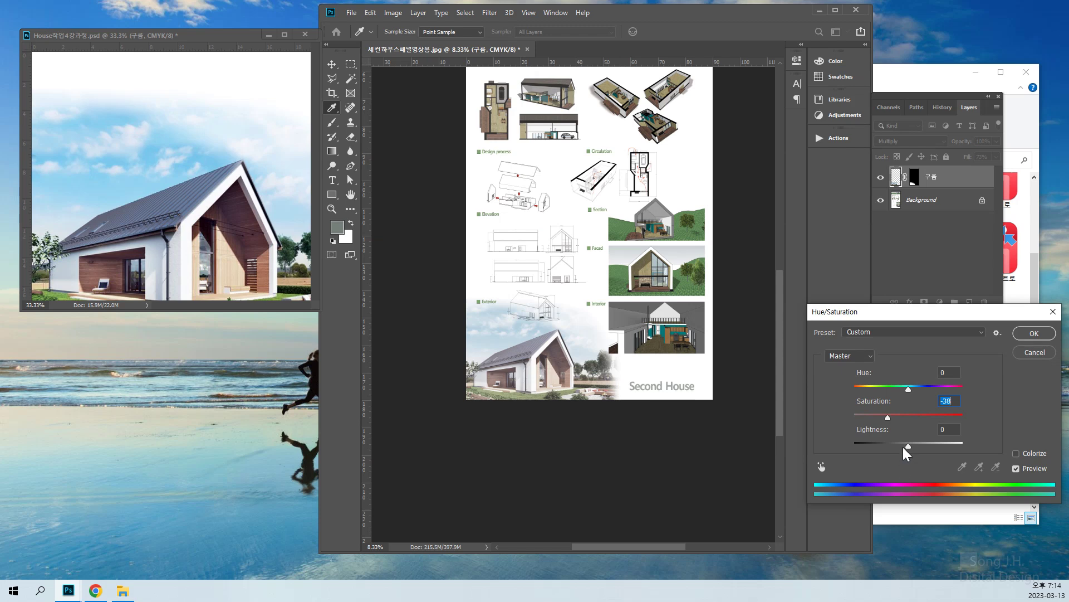
left_click_drag(909, 445, 923, 444)
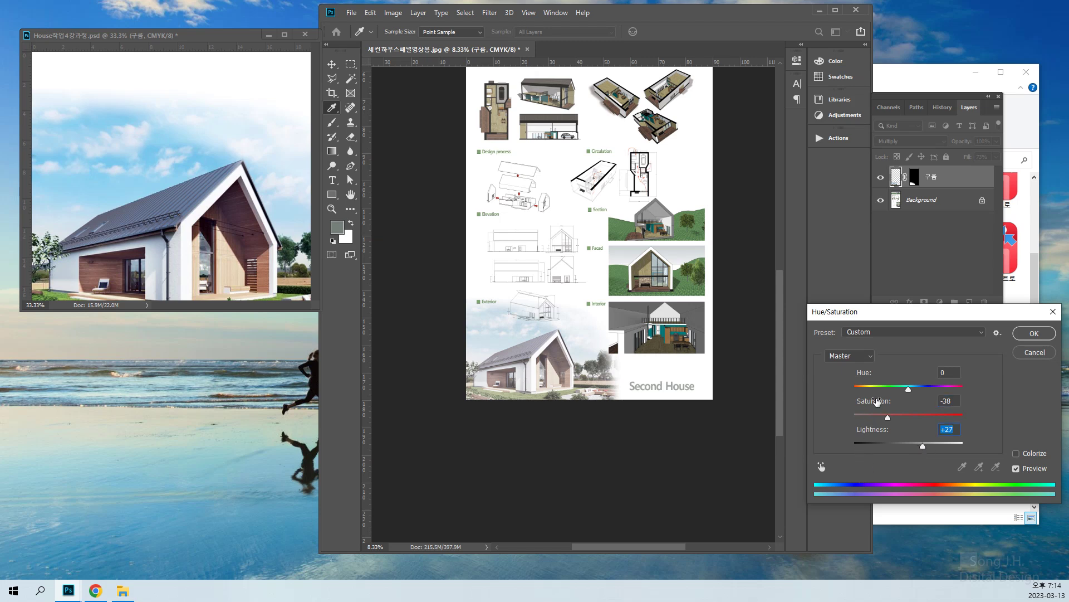
mouse_move(918, 447)
left_mouse_down()
mouse_move(886, 449)
mouse_move(917, 459)
left_mouse_up()
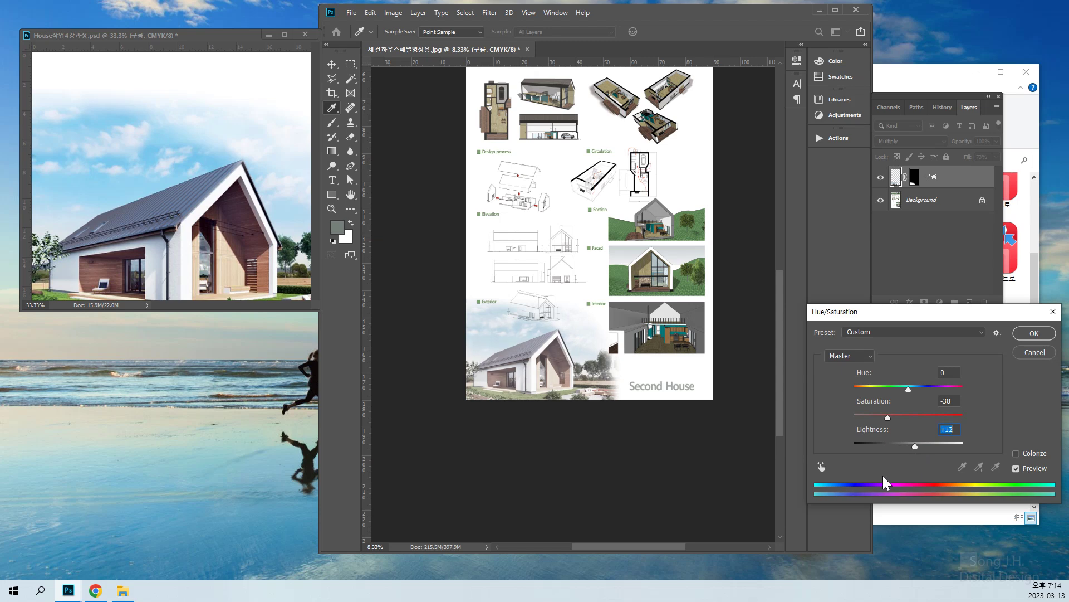
left_click(1041, 334)
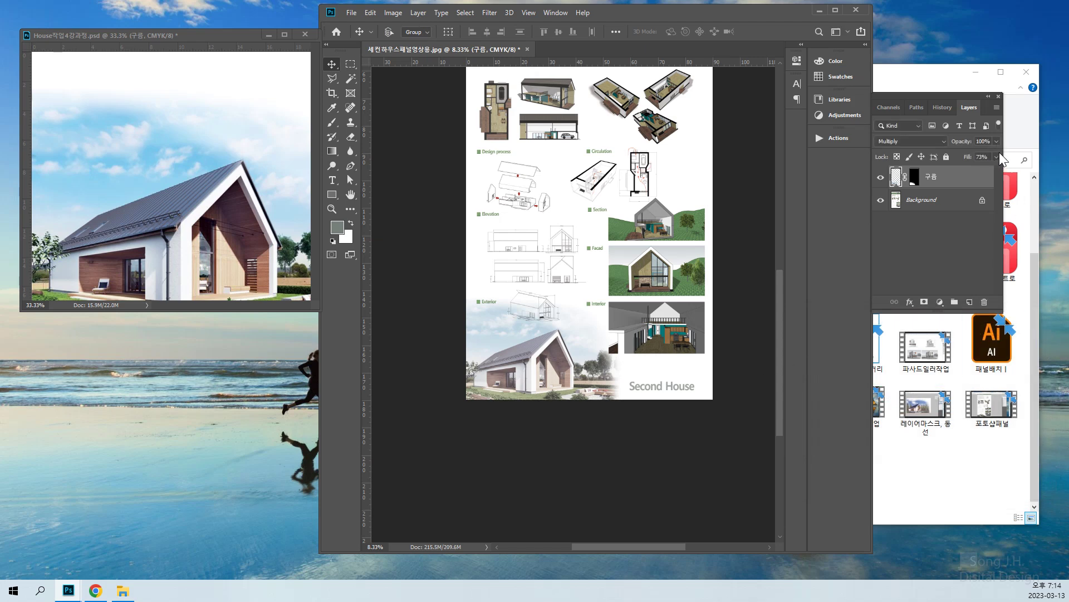
Set the house photo layer's fill to 71% and check the blended photo on the whole panel.
left_click(996, 157)
left_click_drag(964, 172, 980, 173)
left_click(581, 456)
left_click(836, 10)
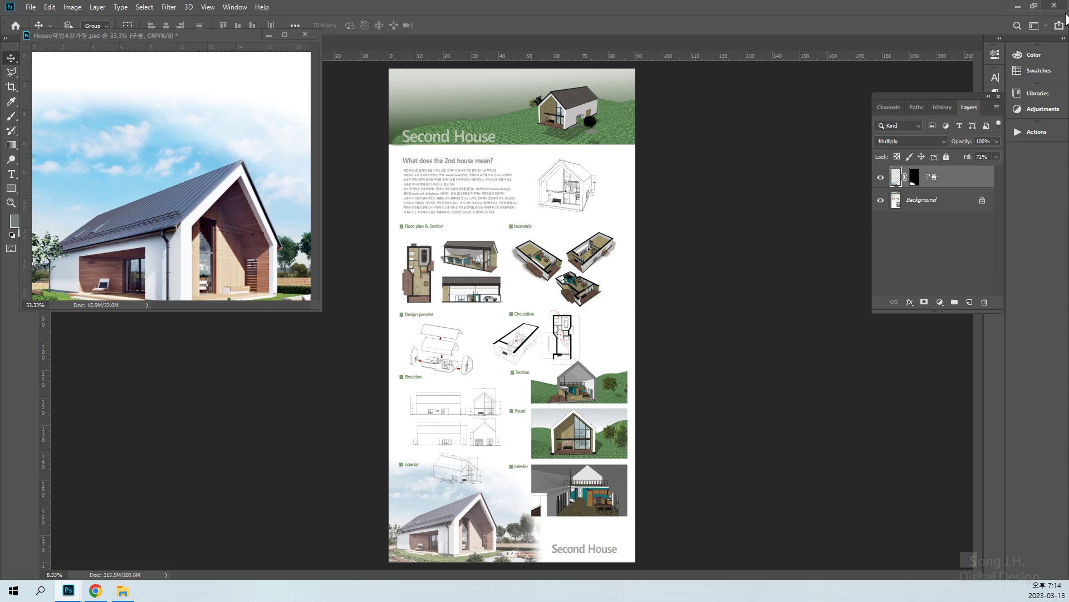
left_click(1034, 7)
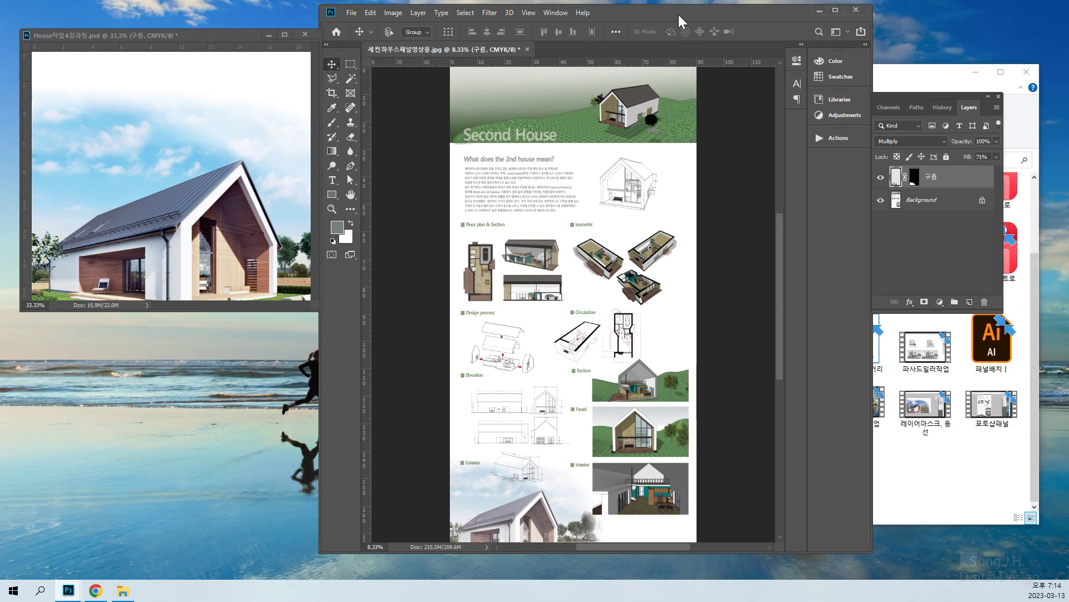
left_click_drag(703, 9, 788, 21)
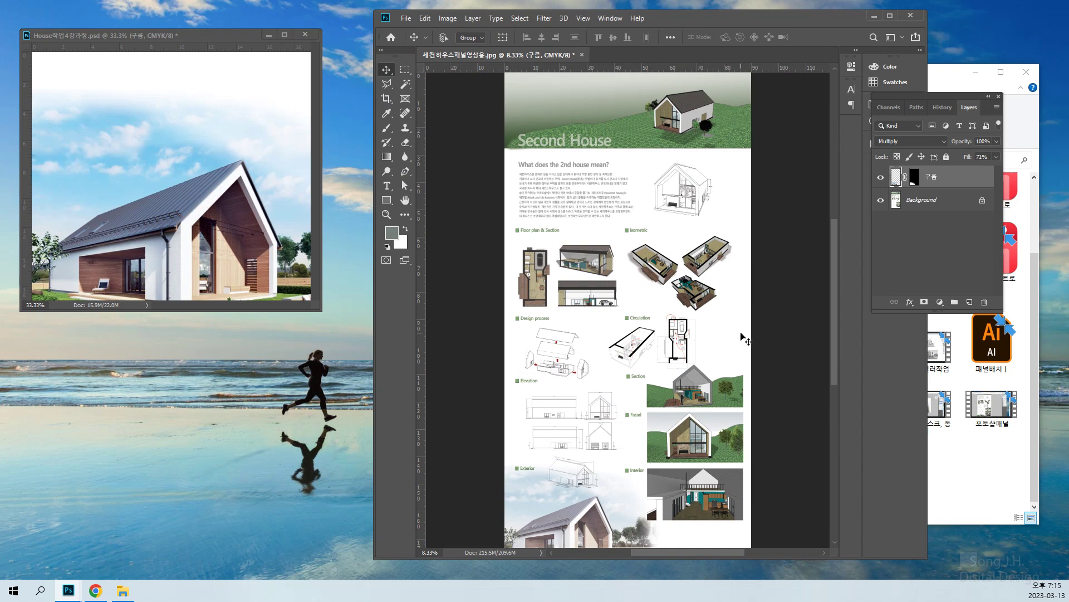
Enlarge the House작업4강과정.psd document window in front of the panel so the whole house image is visible at 50%.
left_click(872, 16)
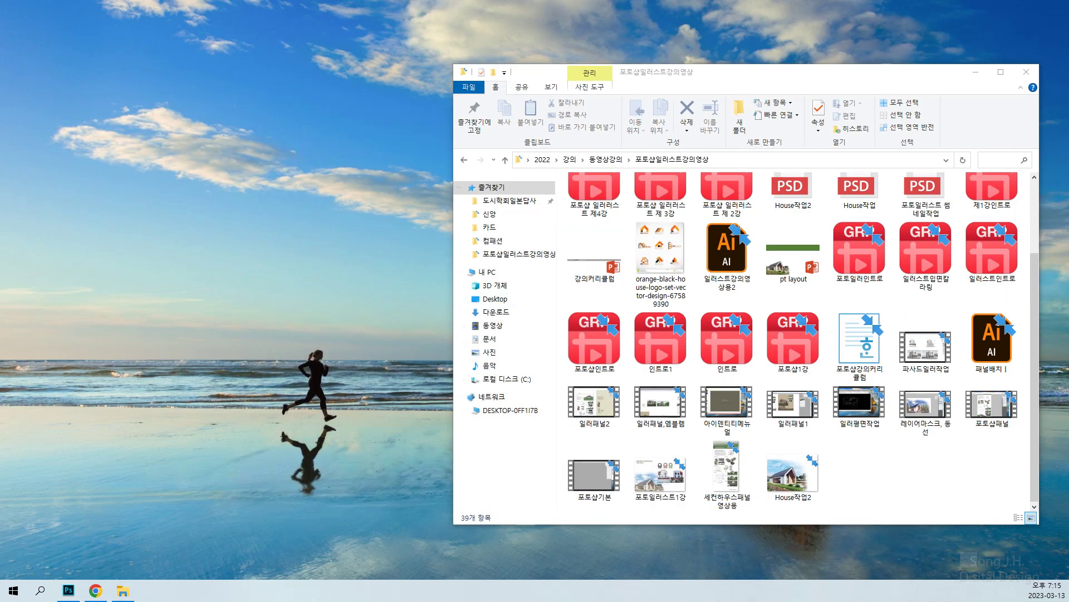
key("alt+Tab")
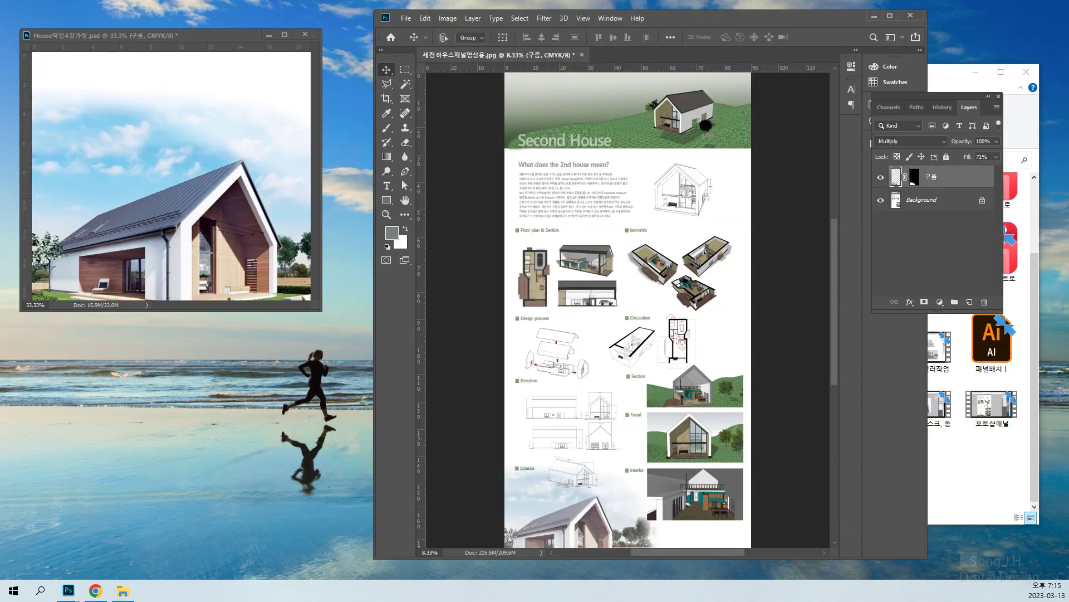
left_click_drag(222, 35, 490, 52)
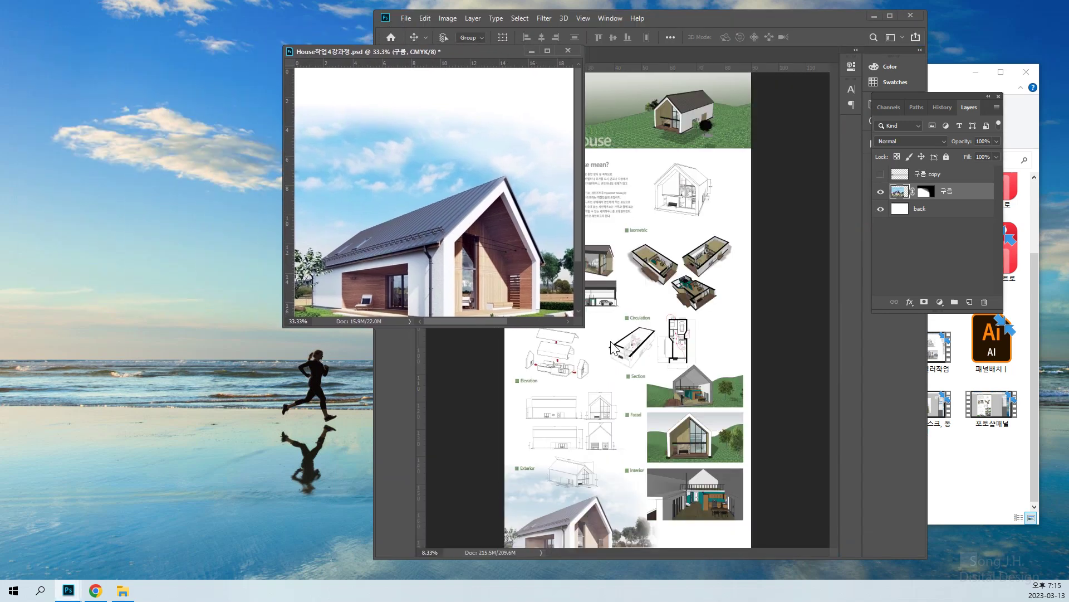
left_click_drag(579, 326, 865, 471)
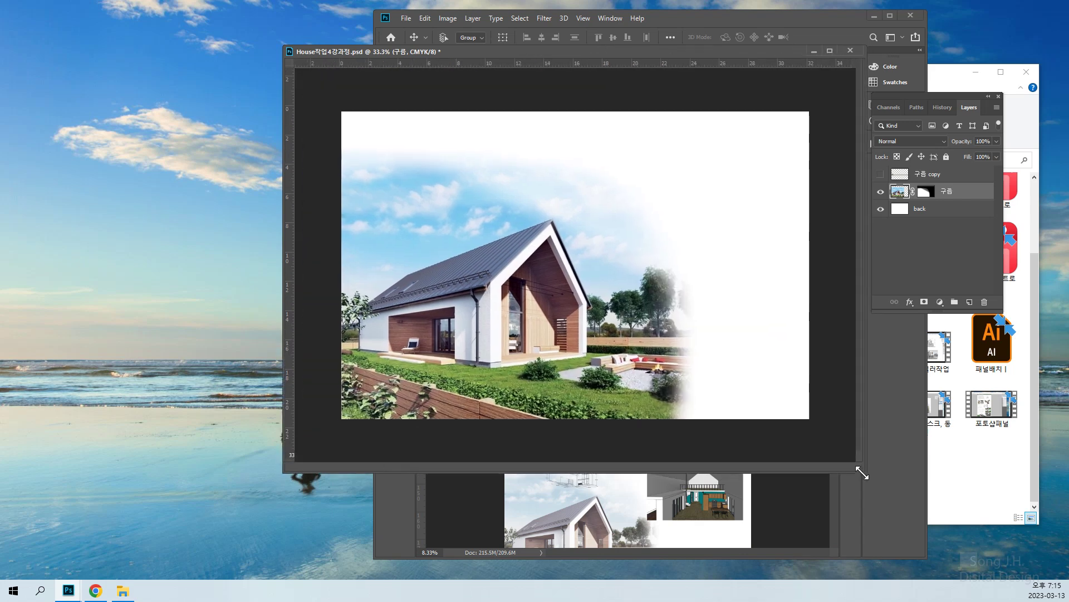
left_click_drag(544, 65, 504, 86)
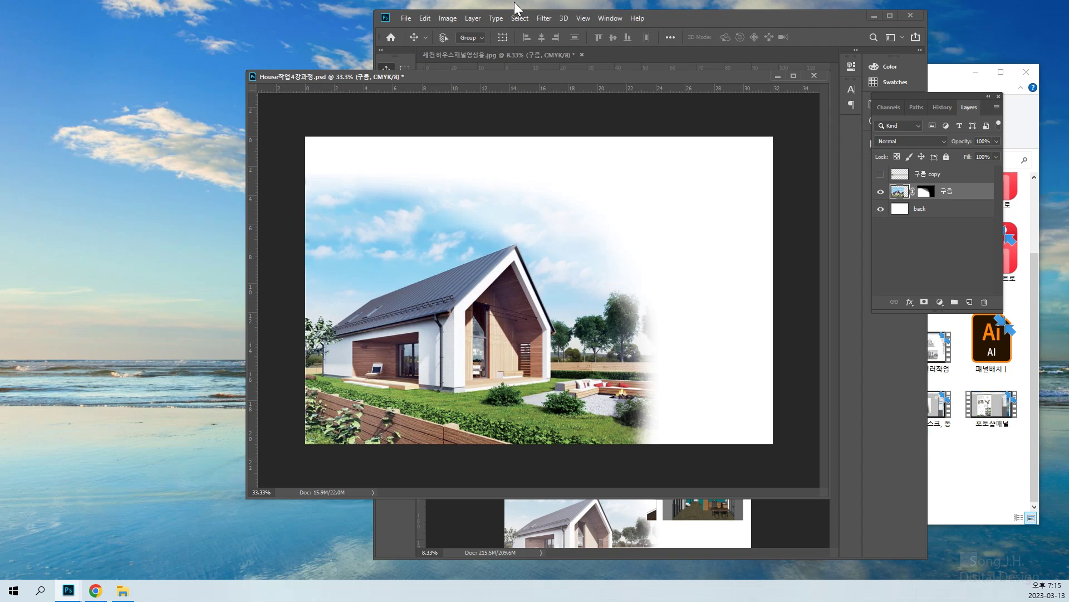
left_click_drag(473, 39, 469, 45)
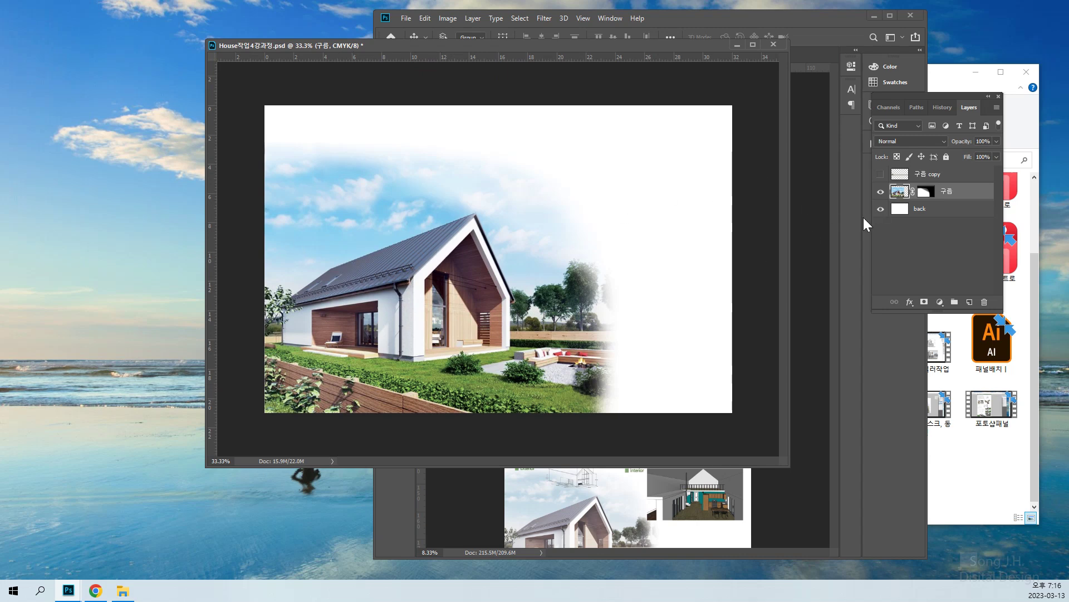
key("ctrl+plus")
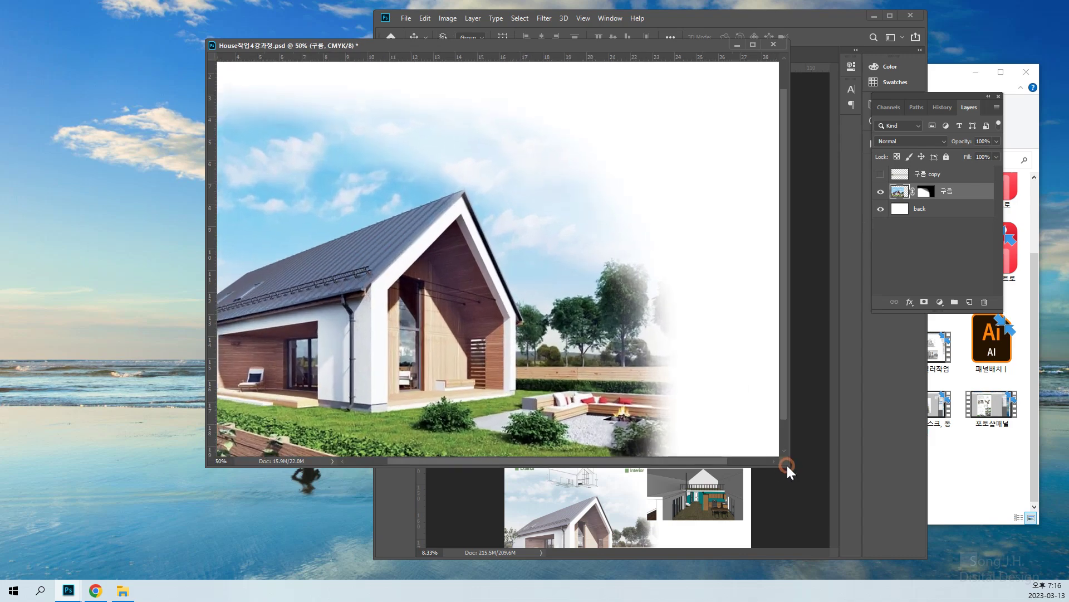
left_click_drag(786, 476, 1030, 593)
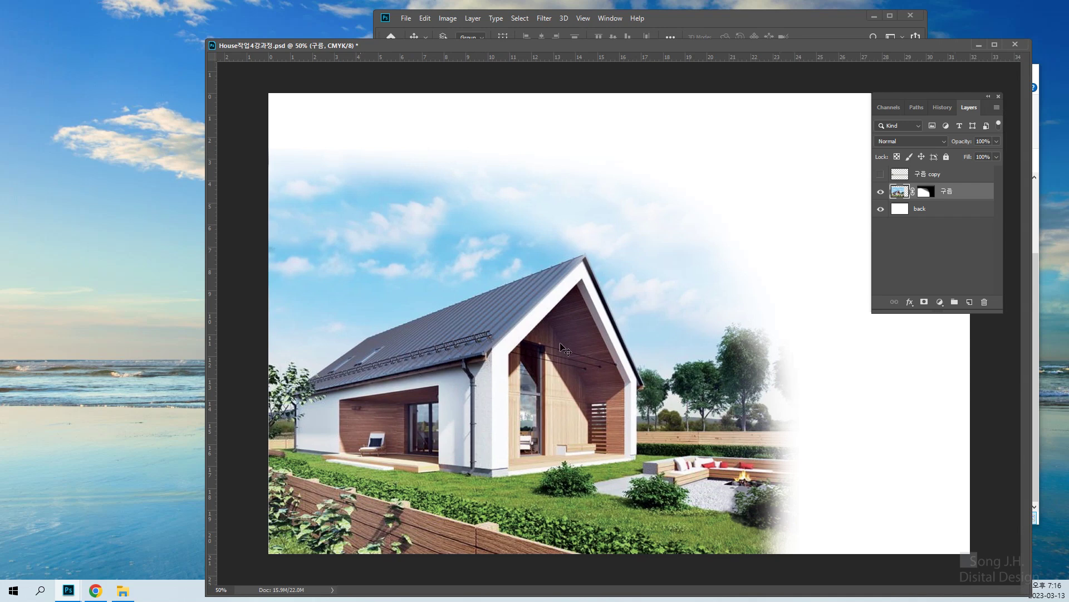
Disable the layer mask on the 구름 layer to reveal the full photo and delete the mask.
left_click(926, 193, "shift")
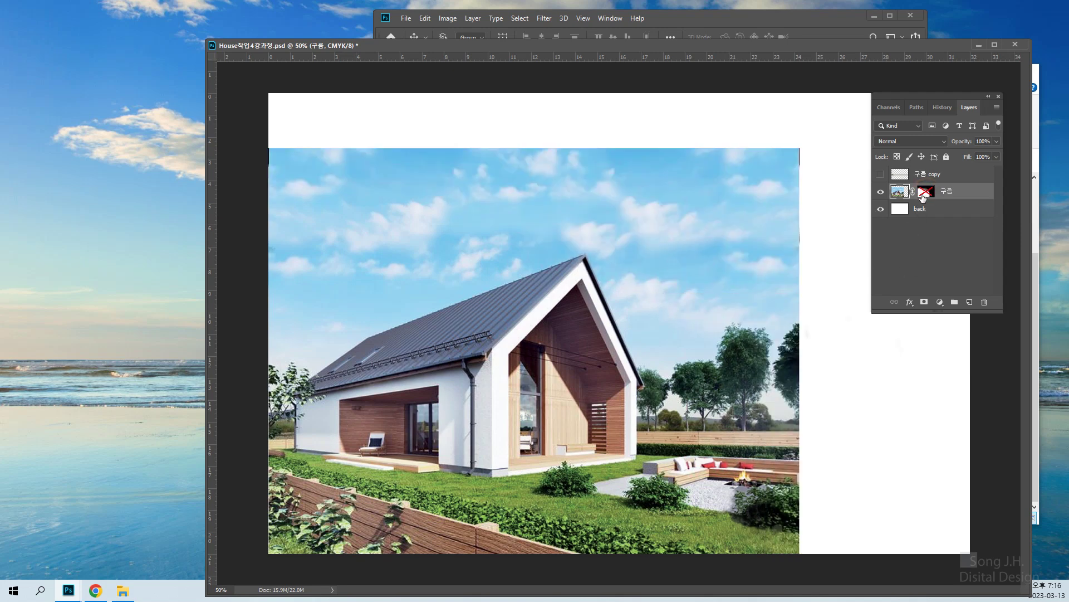
right_click(926, 193)
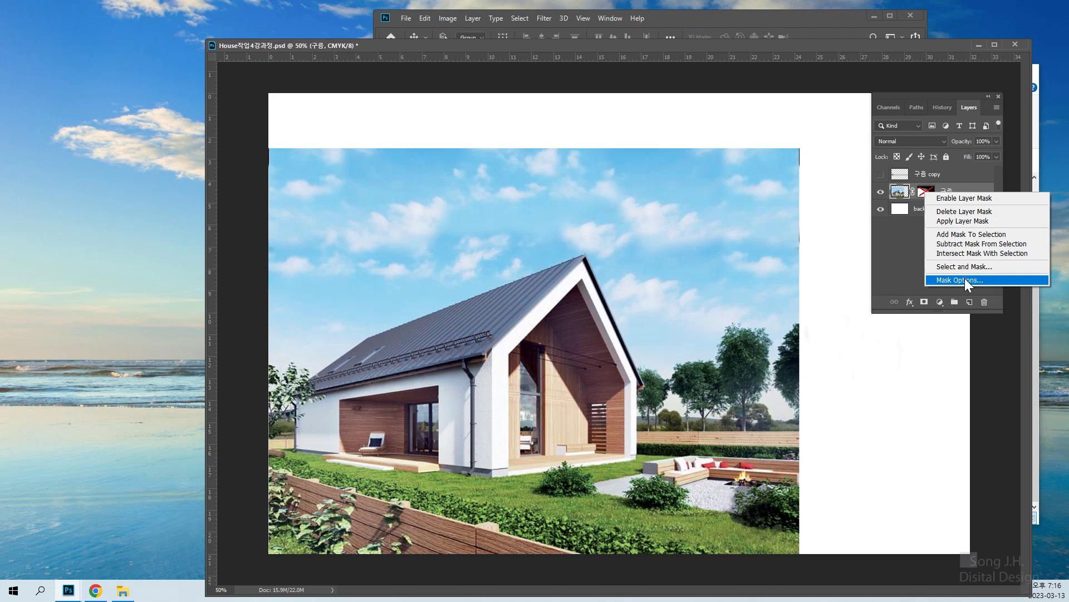
left_click(964, 211)
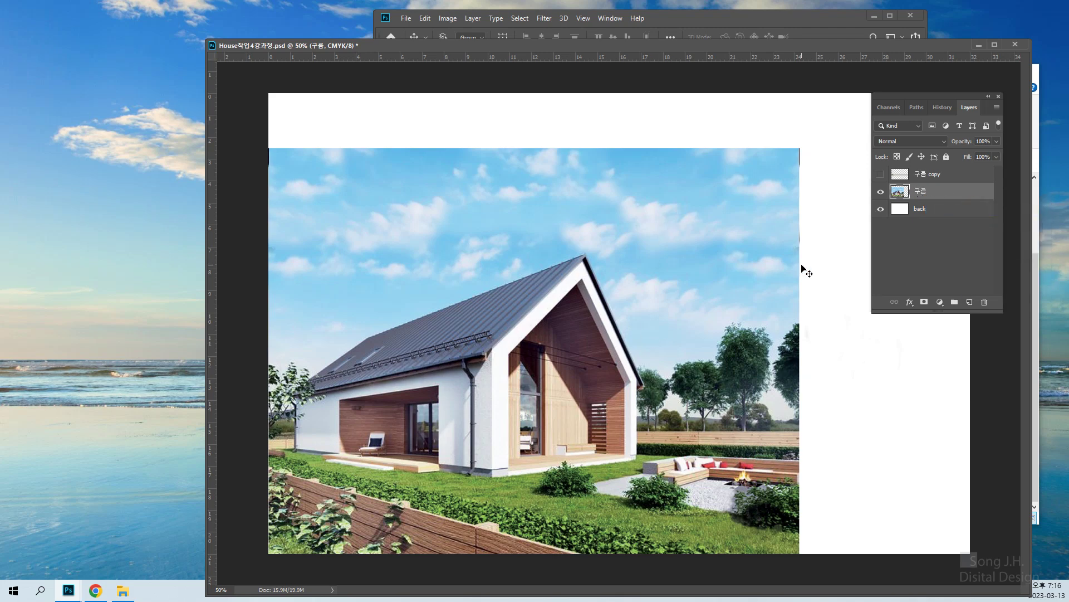
Undo the mask deletion and re-enable the 구름 layer's mask.
key("ctrl+minus")
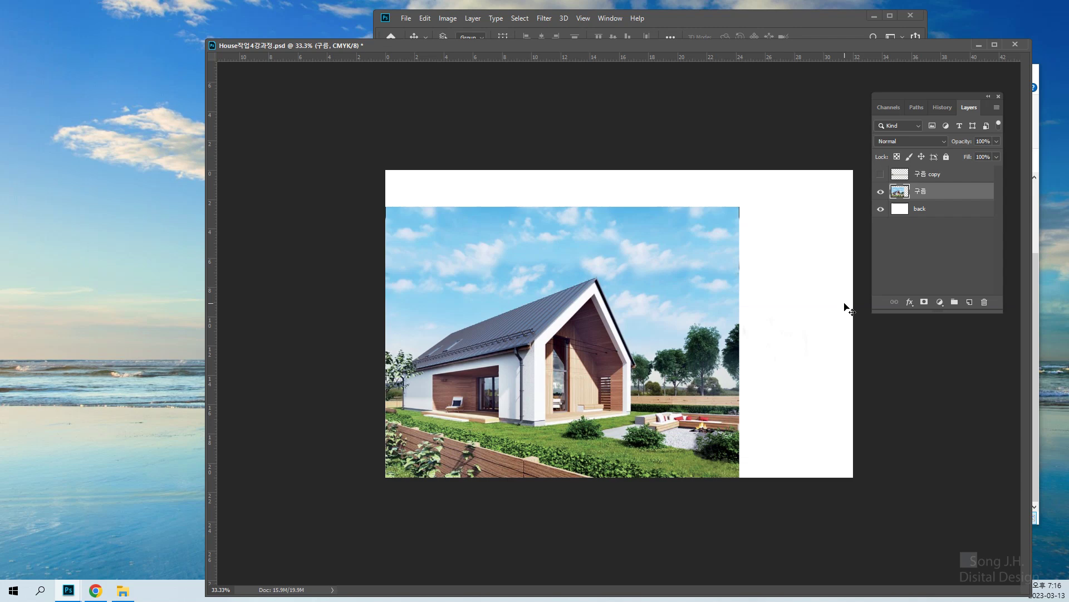
key("ctrl+z")
left_click(807, 301)
left_click(927, 192)
left_click(776, 368)
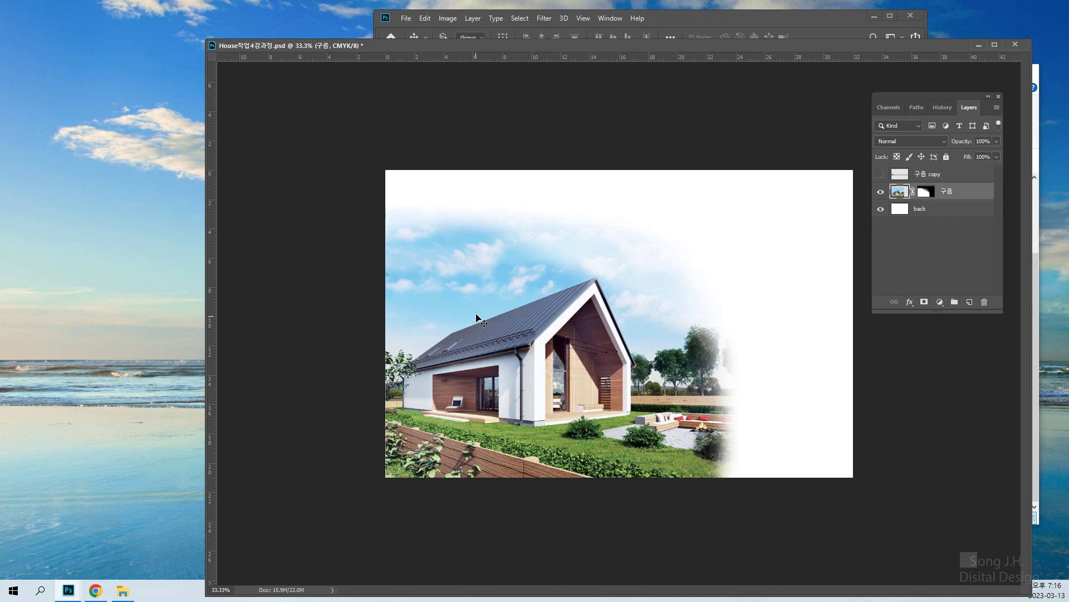
Dock the House작업4강과정.psd document as a tab beside the panel document and maximize the main window.
key("ctrl+plus")
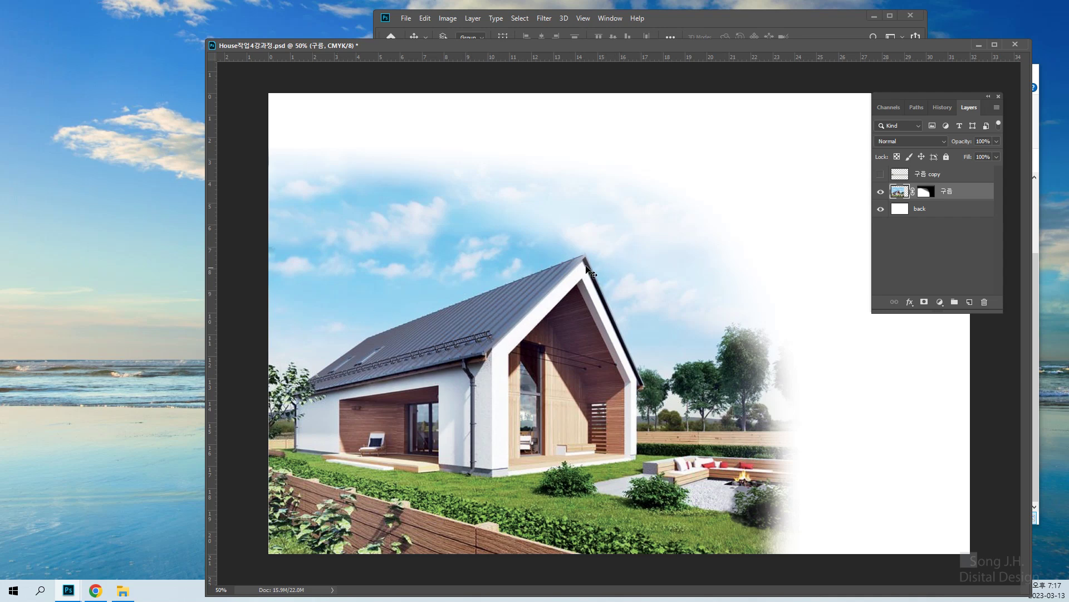
left_click_drag(823, 48, 758, 11)
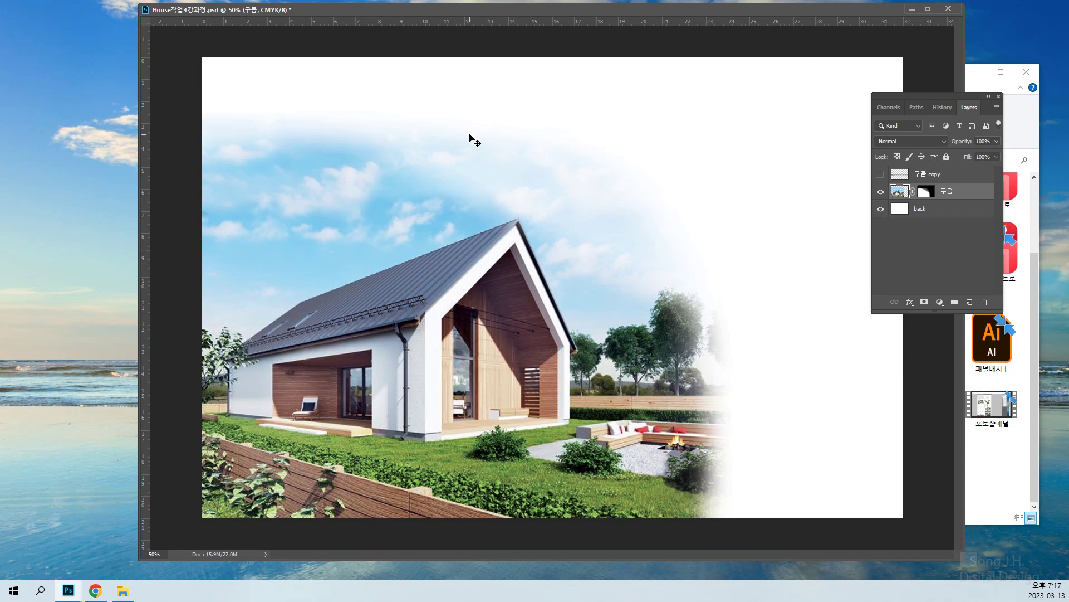
left_click_drag(649, 14, 643, 98)
left_click_drag(724, 18, 342, 22)
left_click_drag(429, 83, 493, 90)
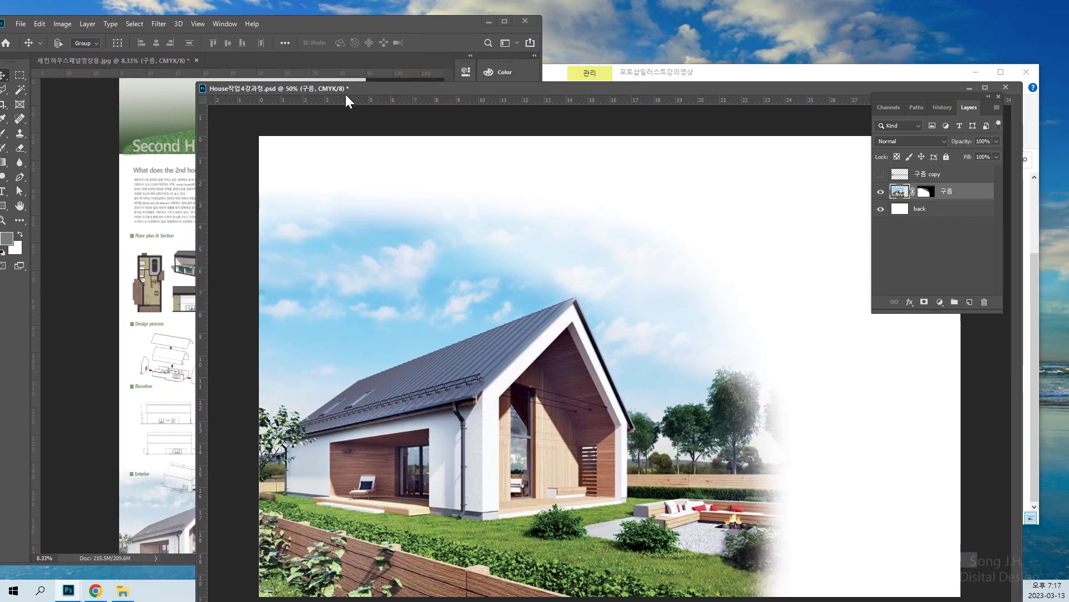
left_click_drag(306, 89, 290, 57)
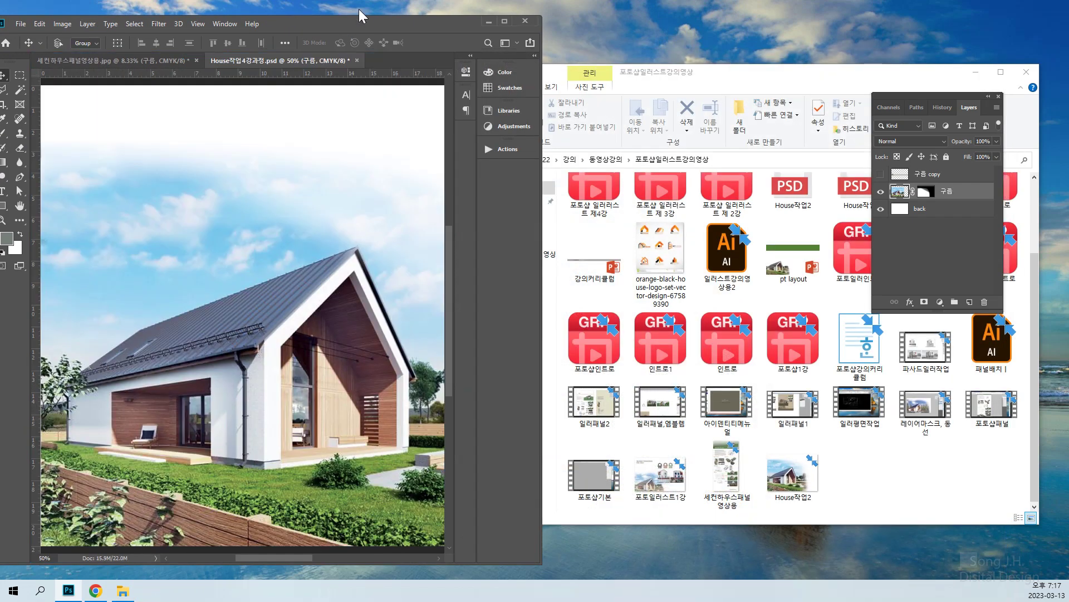
left_click_drag(322, 25, 636, 17)
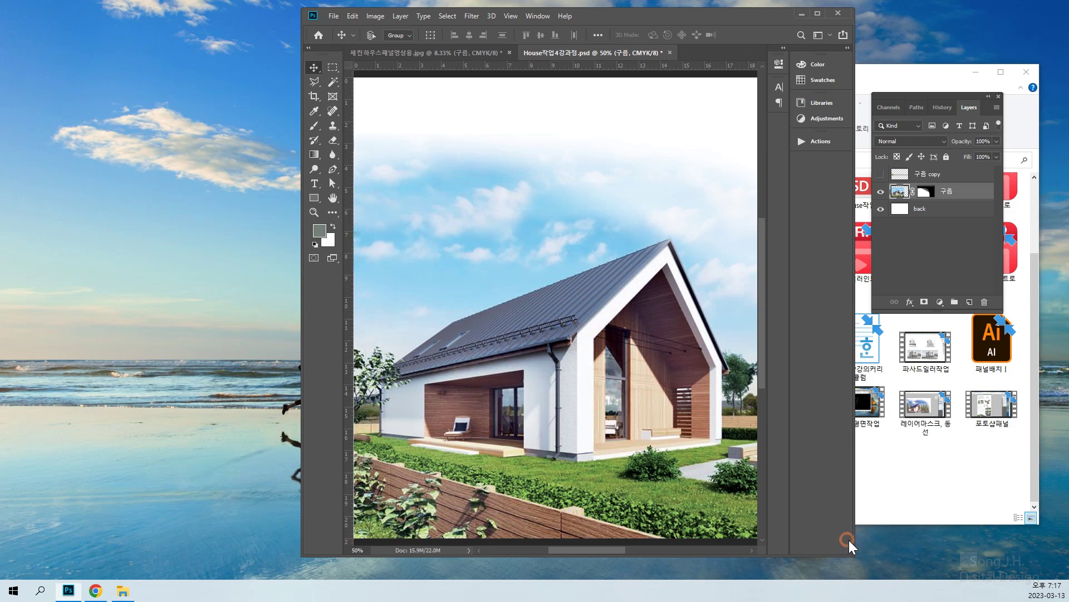
left_click(817, 13)
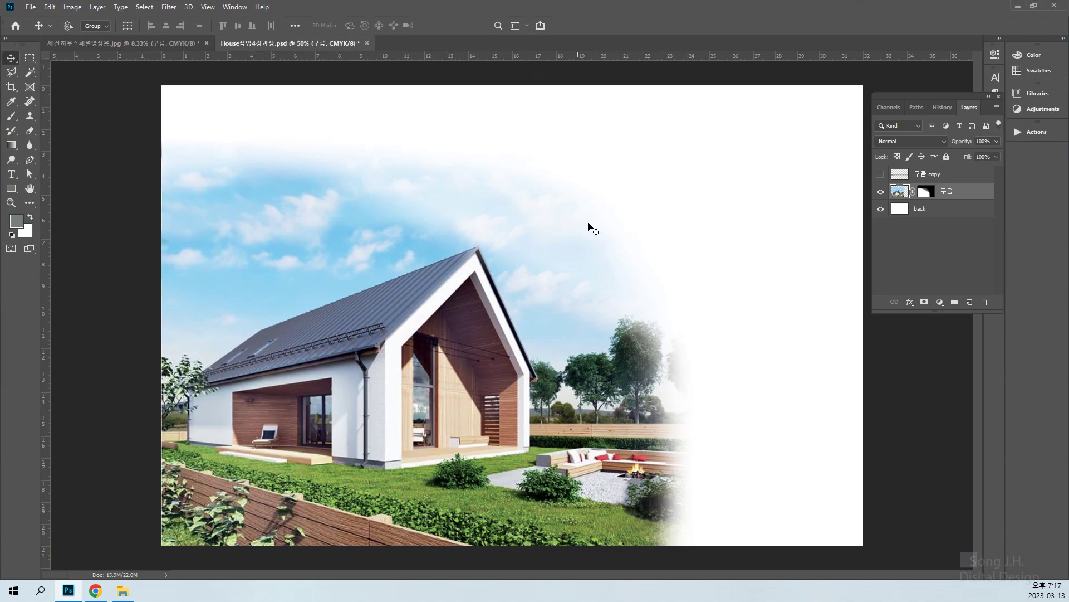
key("ctrl")
key("ctrl+plus")
key("ctrl+plus")
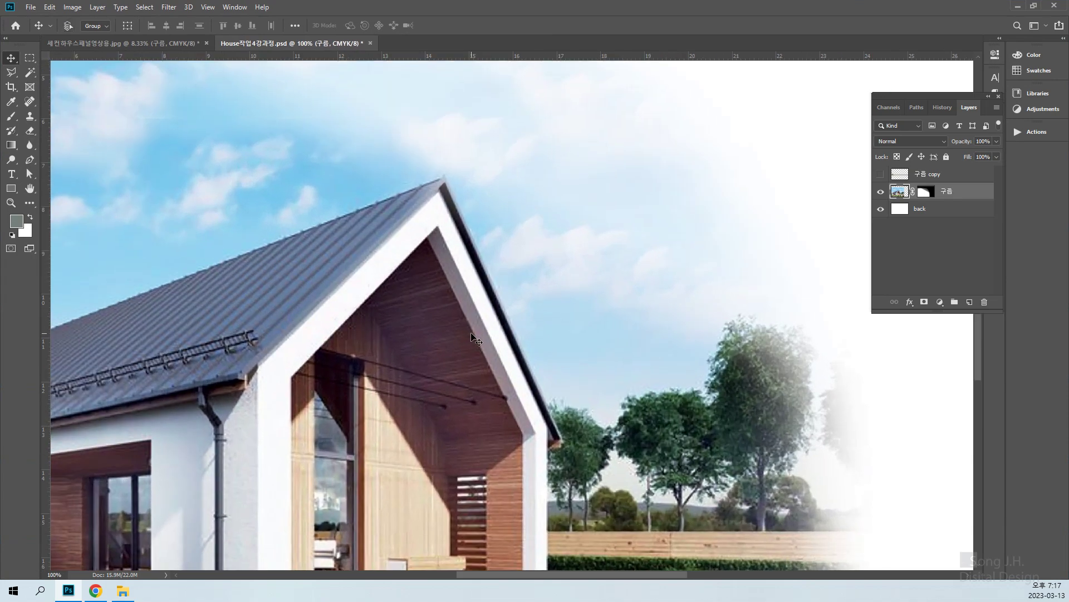
Draw a trial freehand Lasso selection around the roof's rear end and its skylights.
left_click_drag(480, 305, 797, 286)
left_click_drag(636, 277, 576, 276)
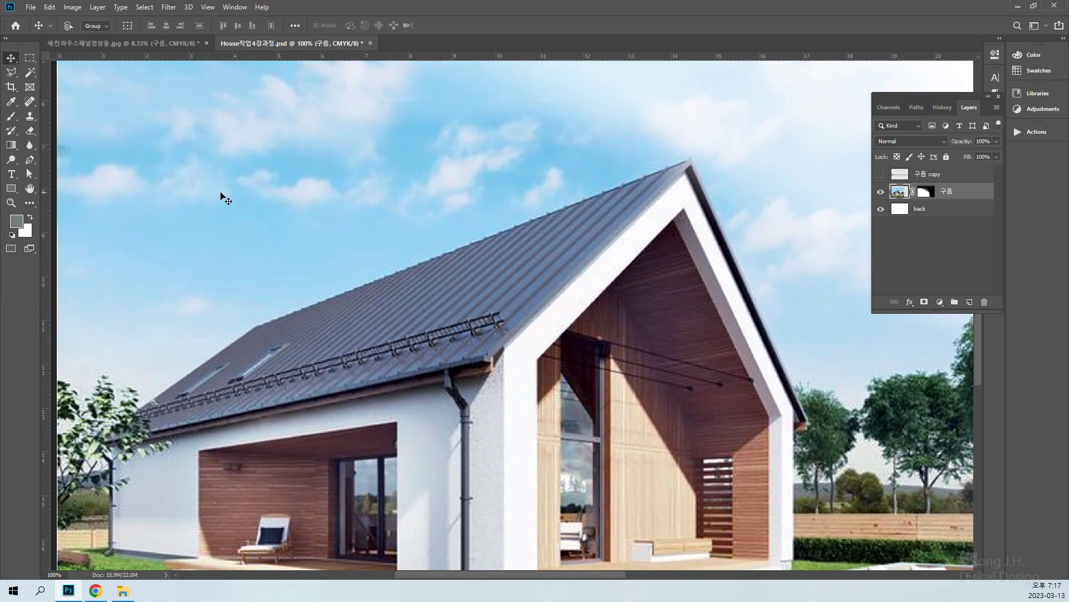
left_click(13, 80)
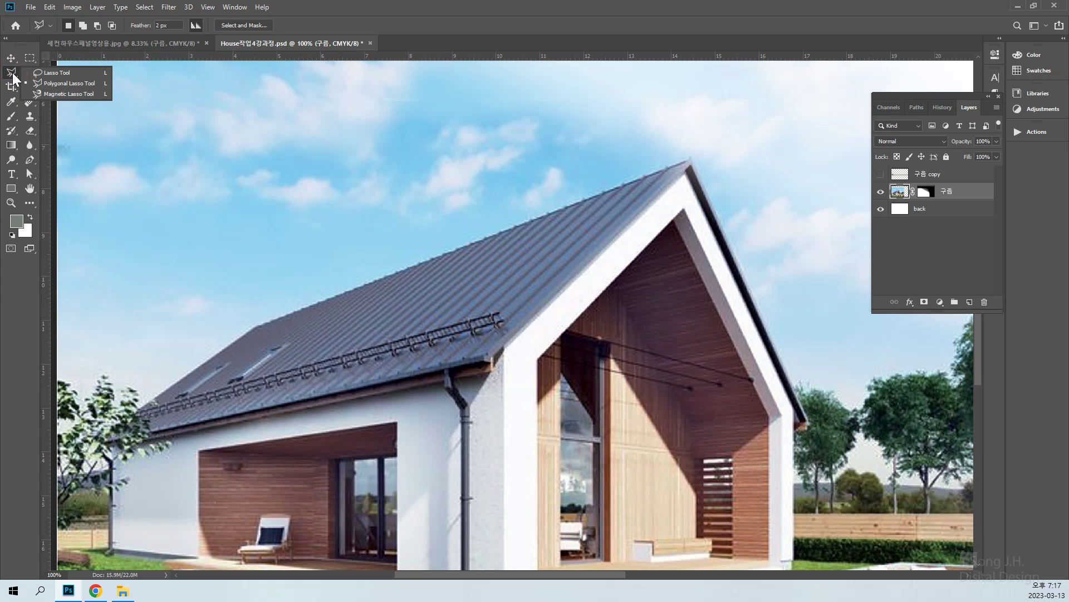
left_click(49, 72)
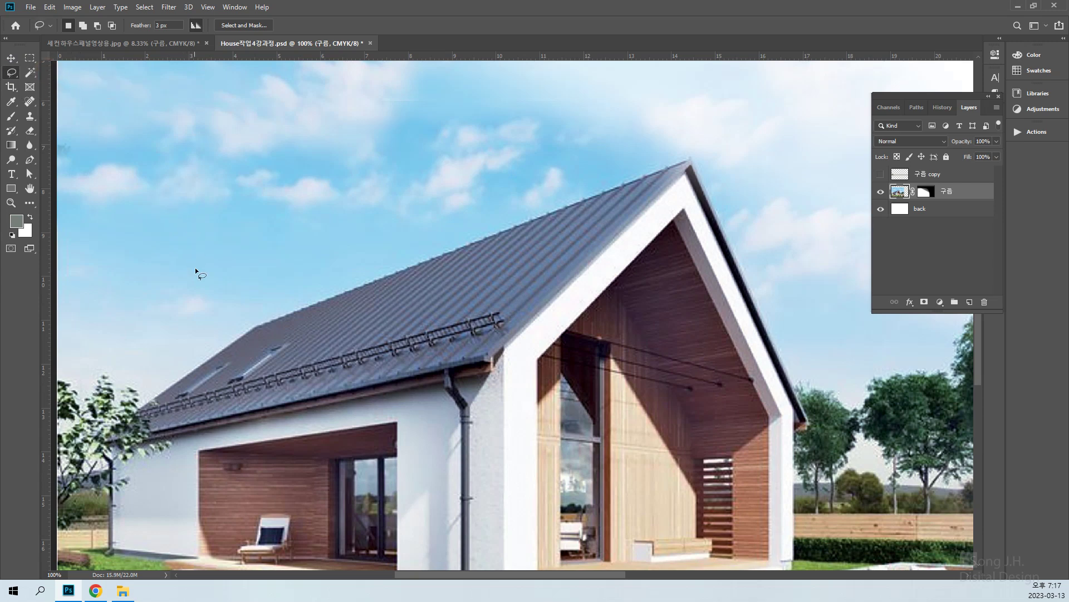
mouse_move(151, 384)
left_mouse_down()
mouse_move(268, 279)
mouse_move(298, 302)
mouse_move(239, 380)
mouse_move(152, 386)
left_mouse_up()
Draw a trial Polygonal Lasso selection across the roof's upper slope, and clear it.
left_click(13, 73)
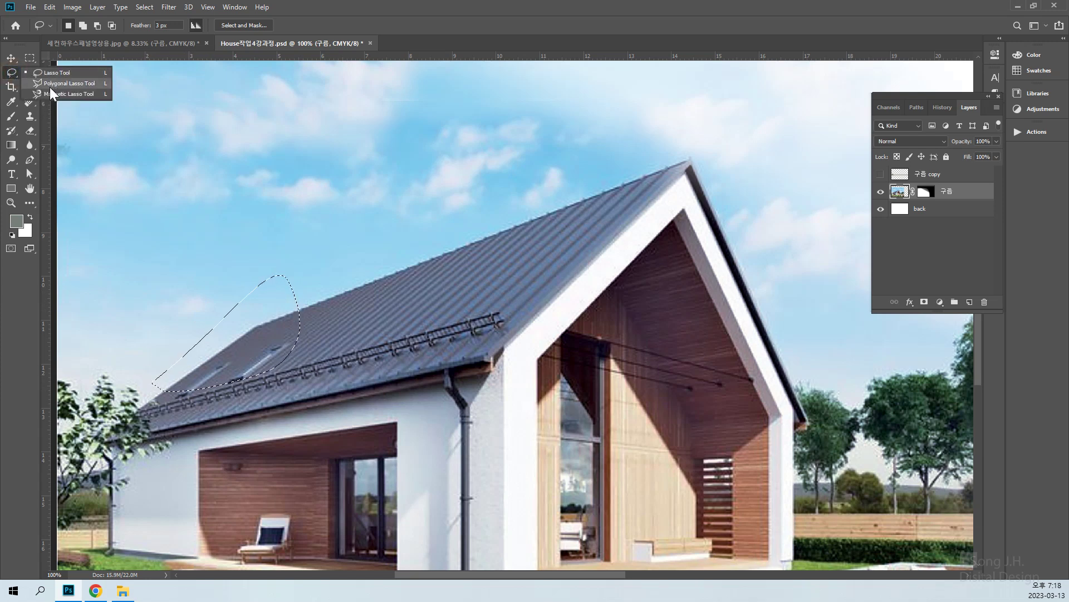
left_click(53, 85)
left_click(332, 276)
left_click(476, 224)
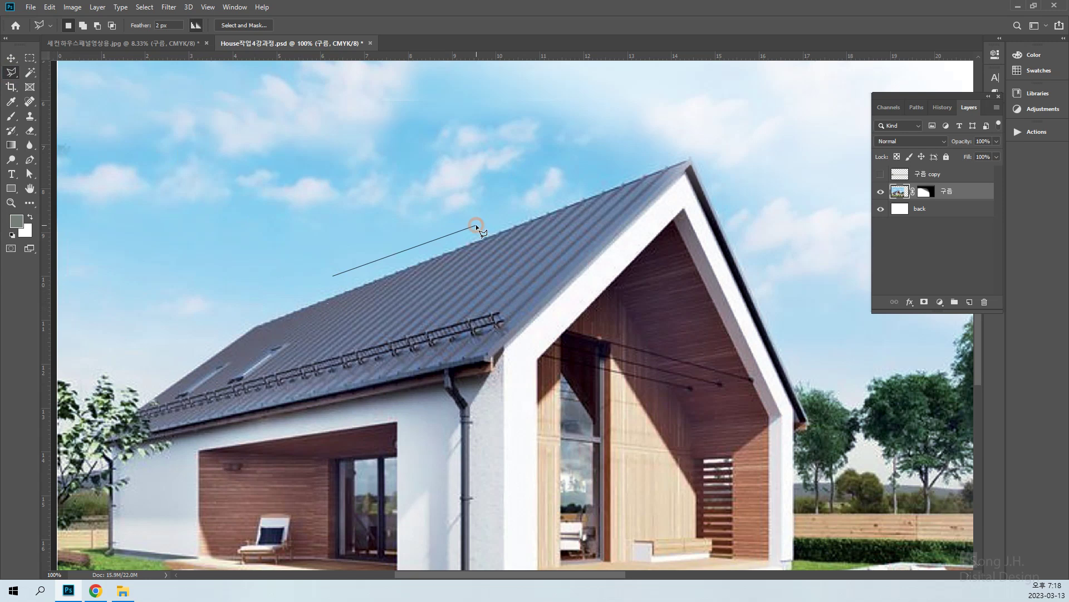
left_click(423, 307)
double_click(333, 289)
left_click(29, 58)
left_click(184, 245)
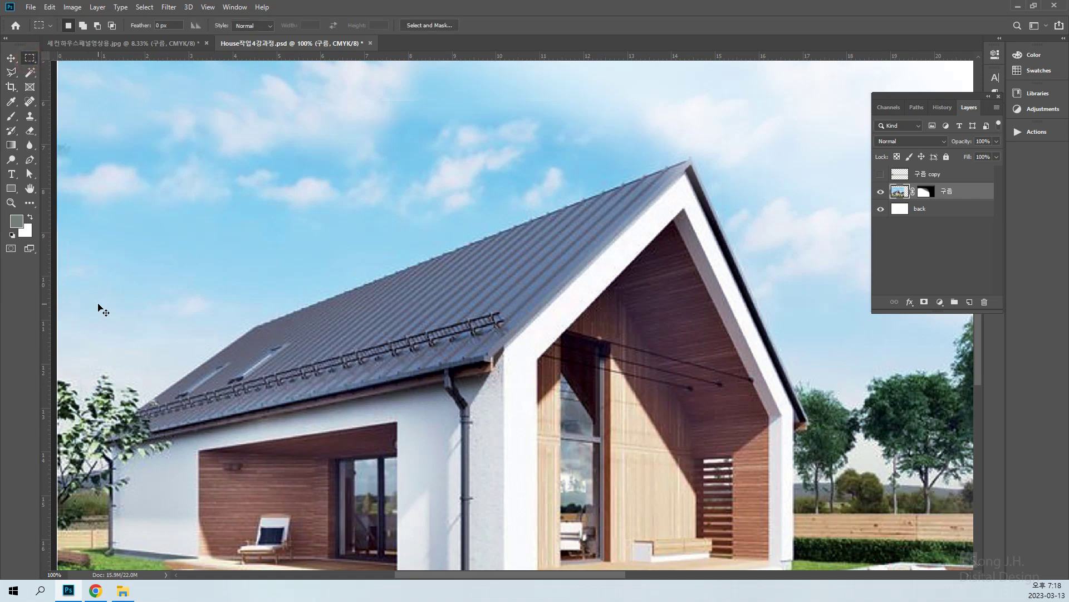
Outline the whole roof with the Polygonal Lasso, following the ridge, the dark gable trim, the eave and the rear slope behind the tree.
key("ctrl+plus")
key("ctrl+minus")
left_click(11, 72)
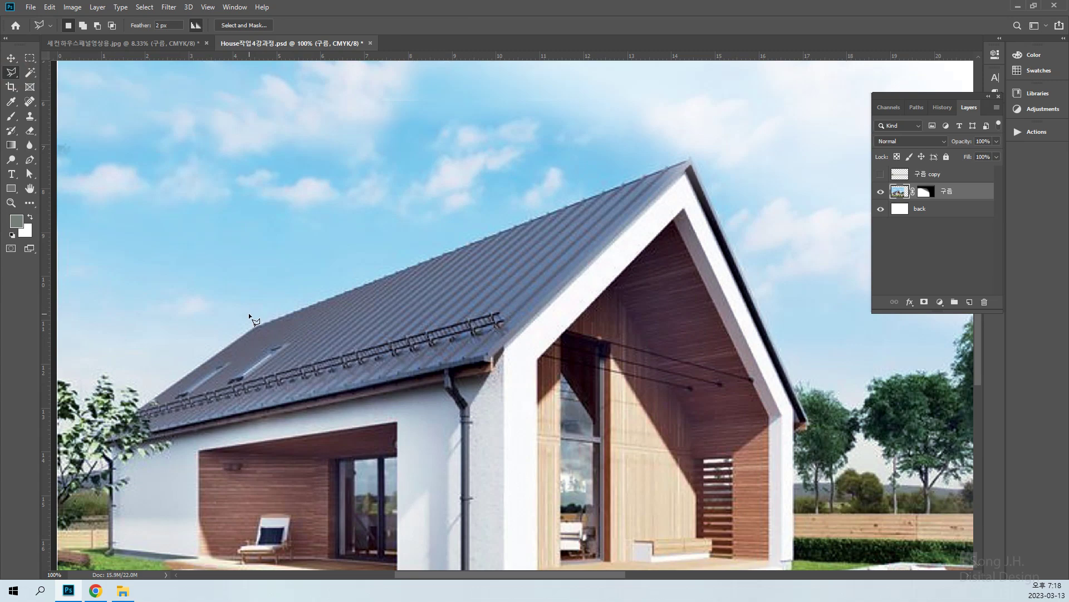
key("ctrl+plus")
left_click_drag(361, 345, 532, 418)
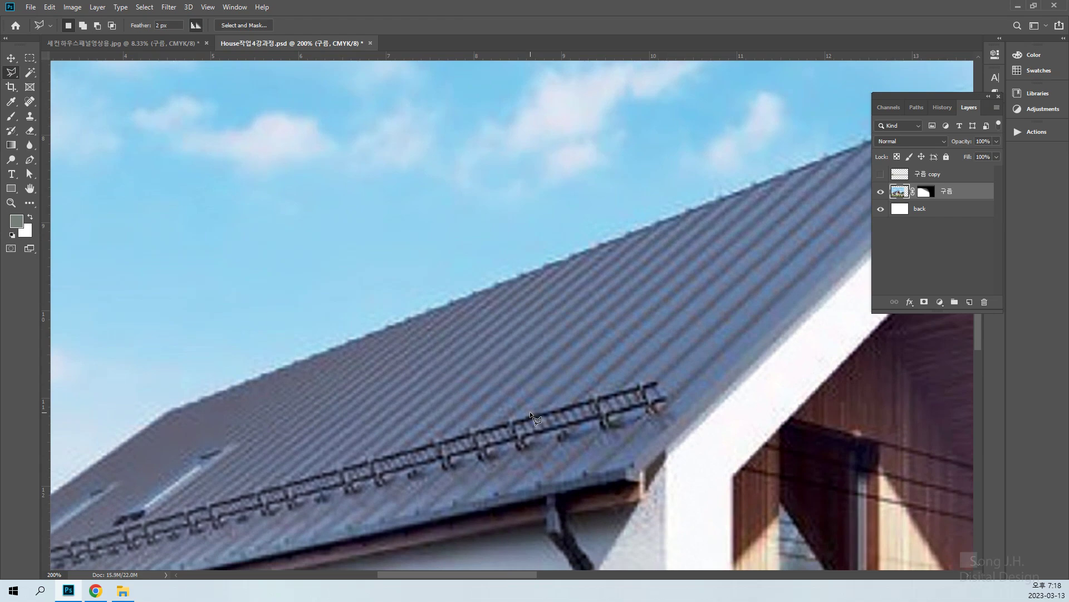
key("ctrl+minus")
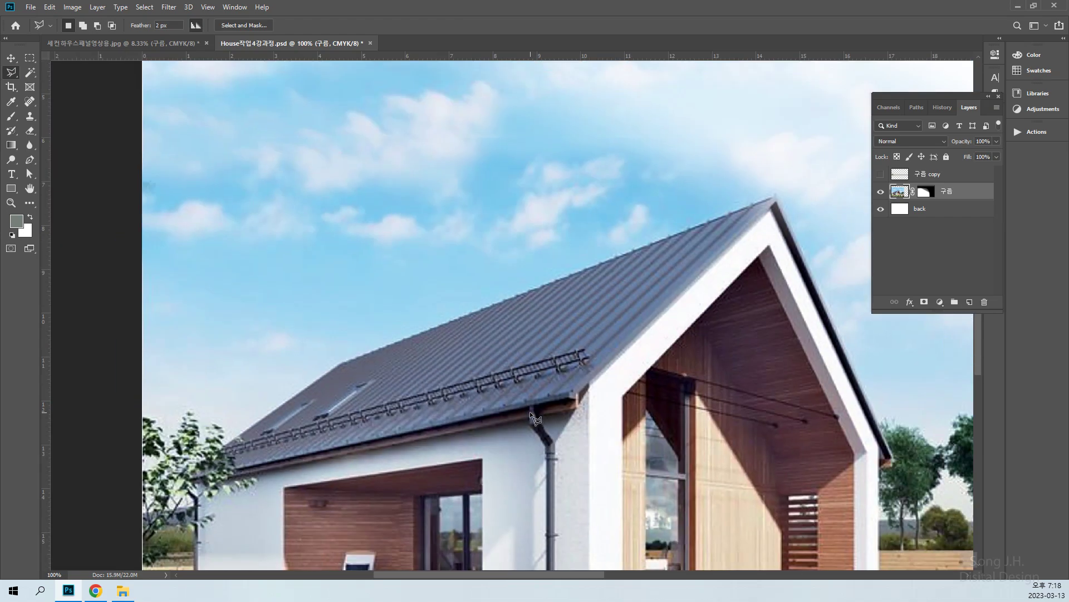
left_click(341, 362)
left_click(776, 196)
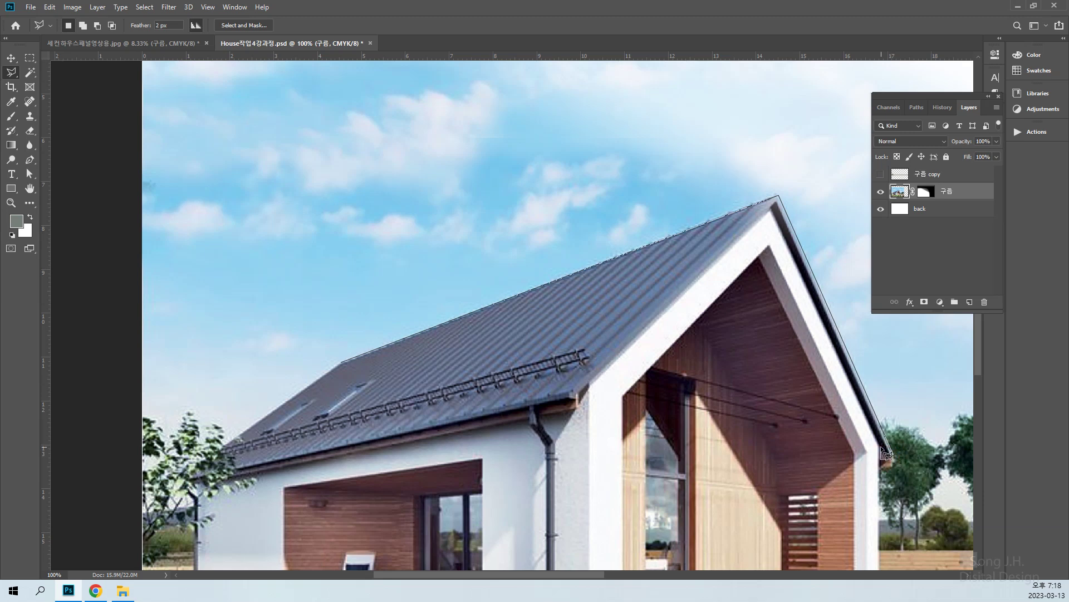
left_click(775, 214)
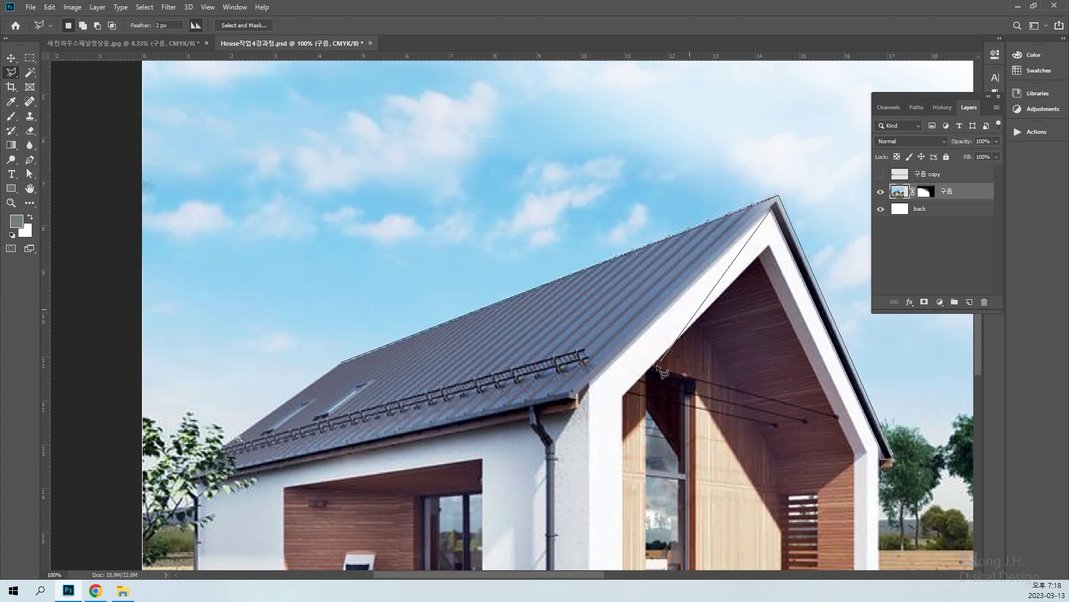
left_click(579, 392)
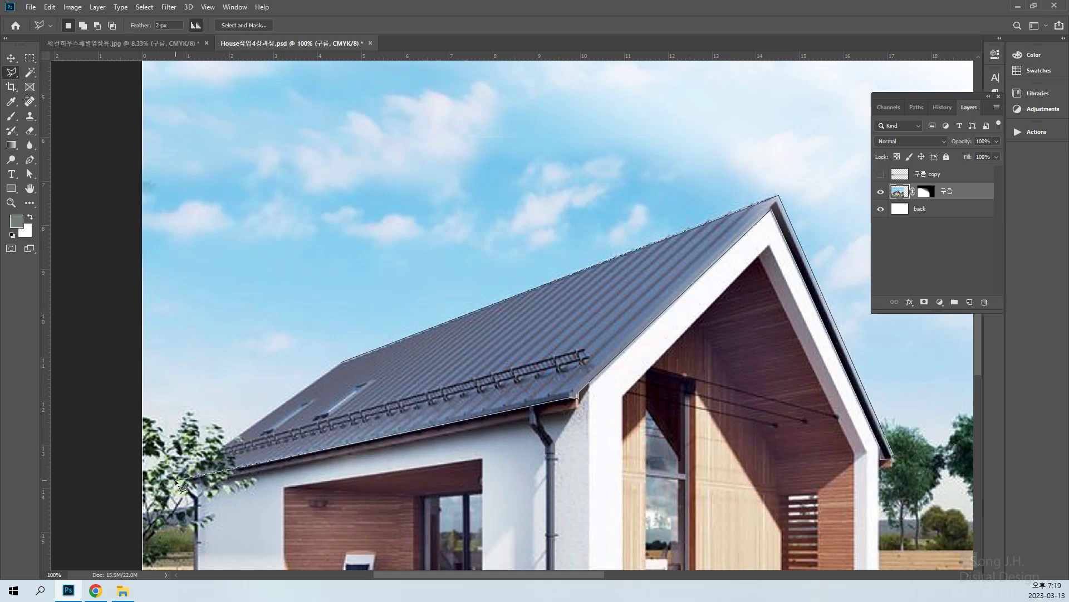
left_click(150, 490)
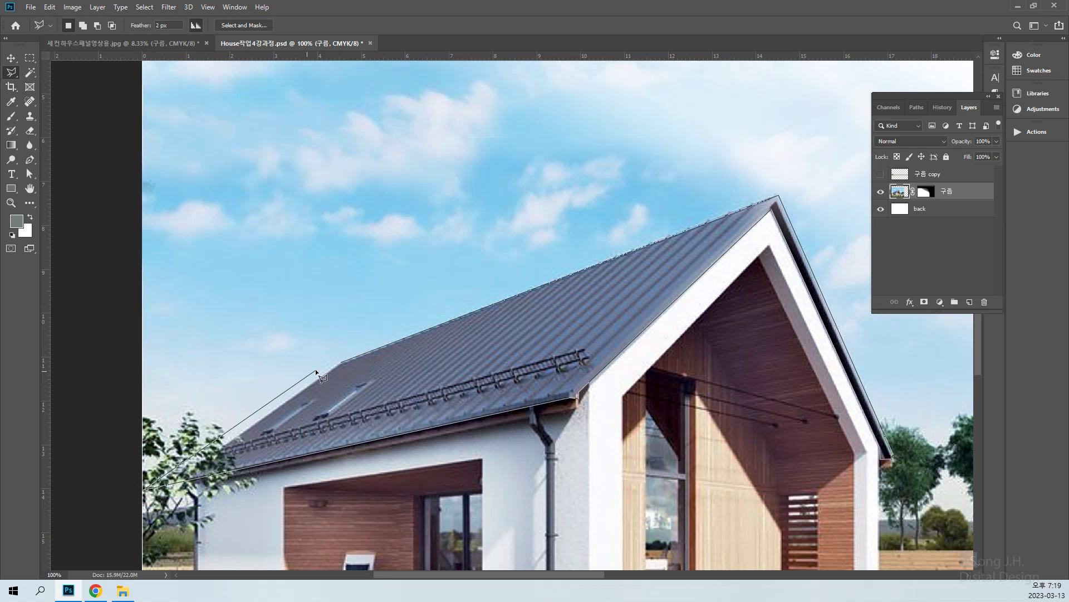
left_click(187, 474)
left_click(165, 487)
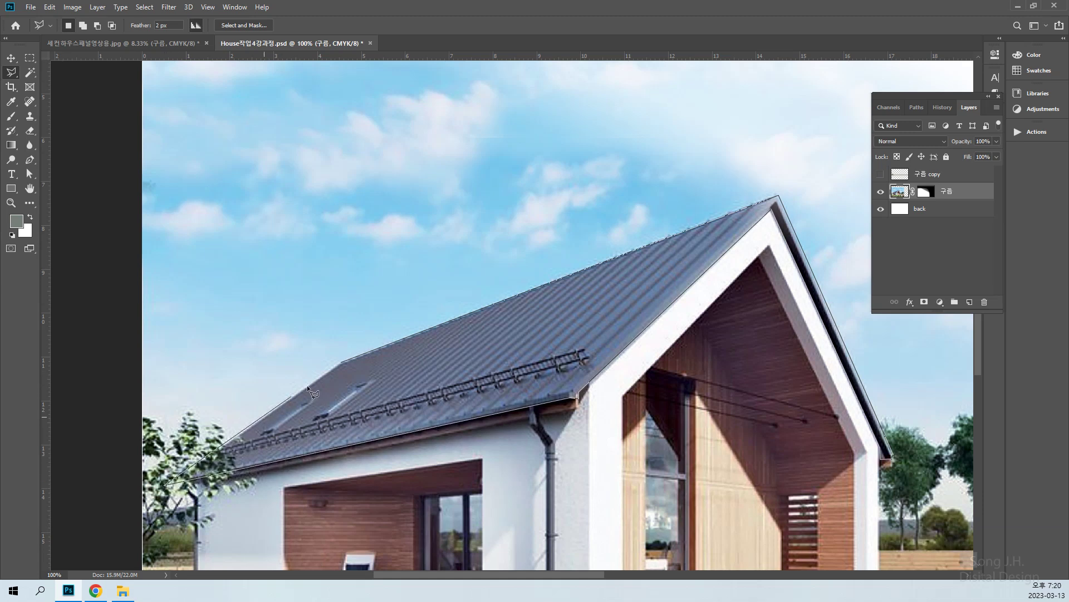
left_click(340, 363)
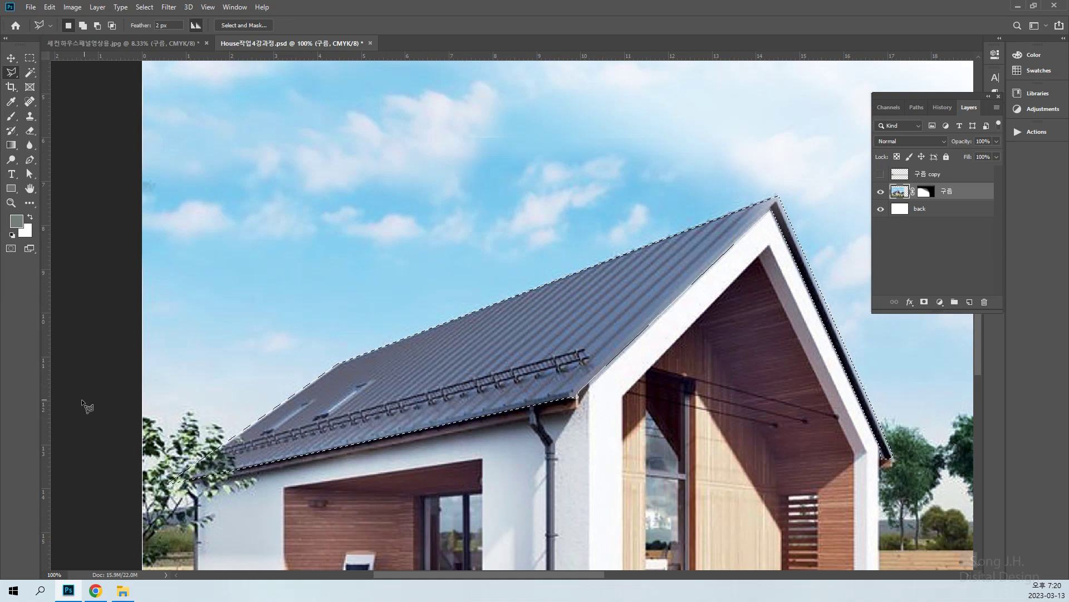
Subtract the strip of sky along the rear roof slope and behind the tree from the roof selection with the Polygonal Lasso.
key("ctrl+plus")
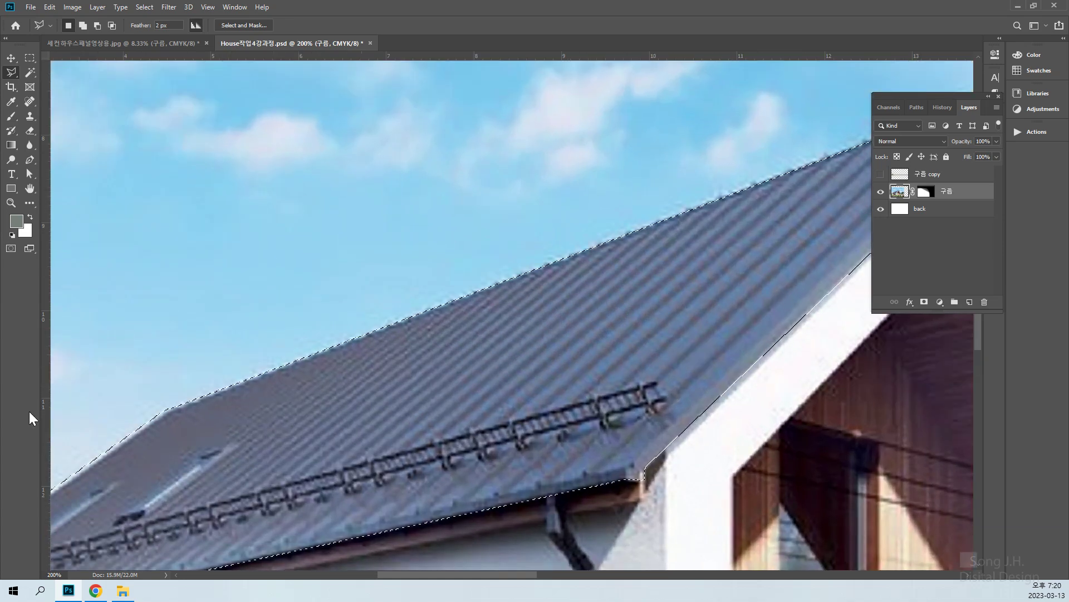
mouse_move(281, 416)
left_mouse_down()
mouse_move(660, 134)
mouse_move(643, 172)
left_mouse_up()
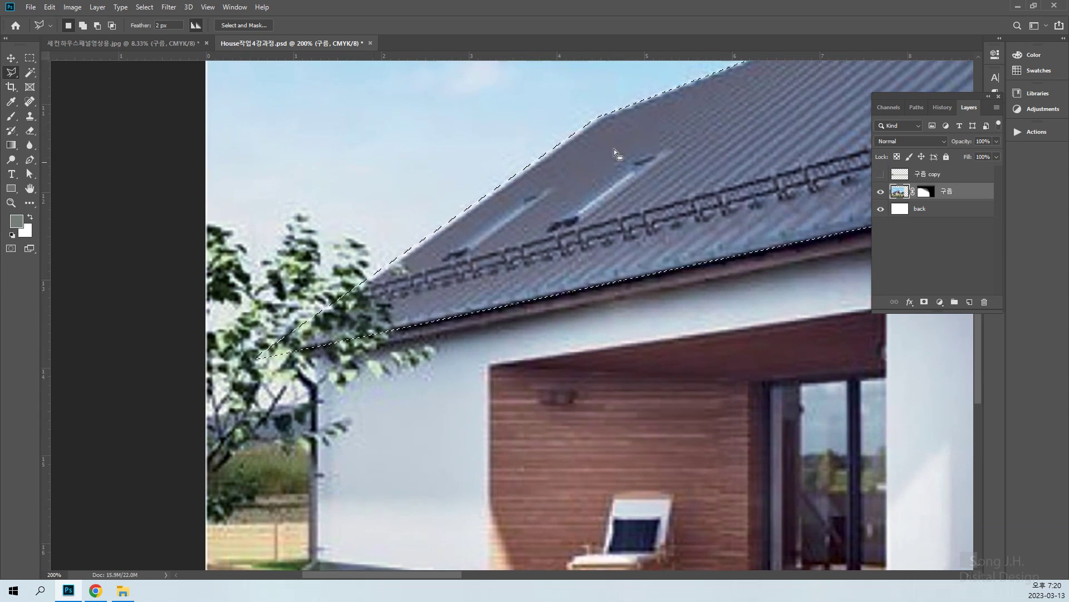
mouse_move(643, 154)
left_mouse_down()
mouse_move(618, 234)
mouse_move(594, 266)
left_mouse_up()
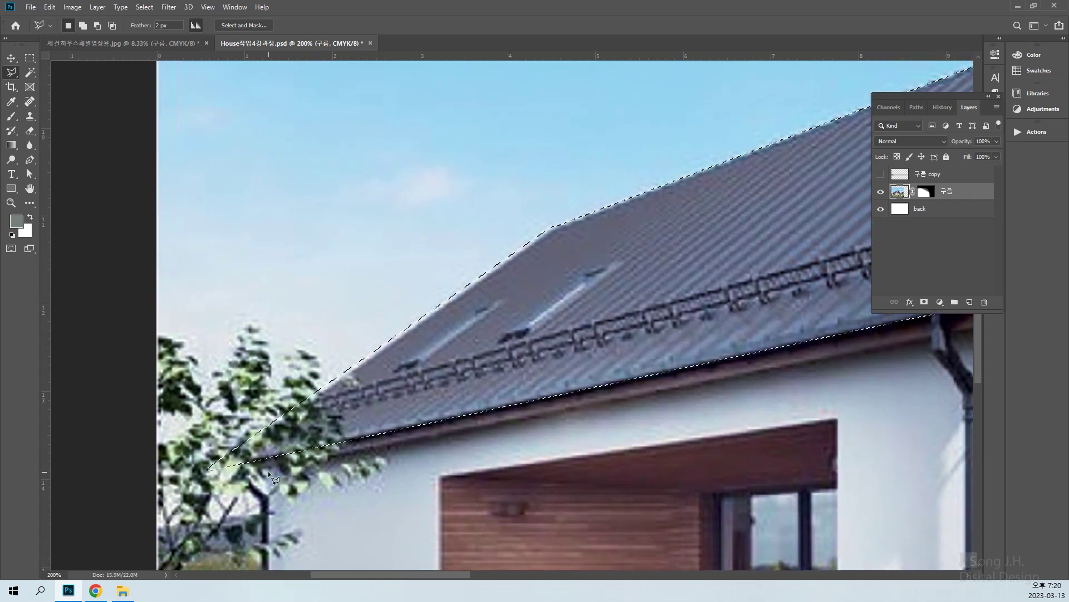
left_click_drag(603, 298, 594, 335)
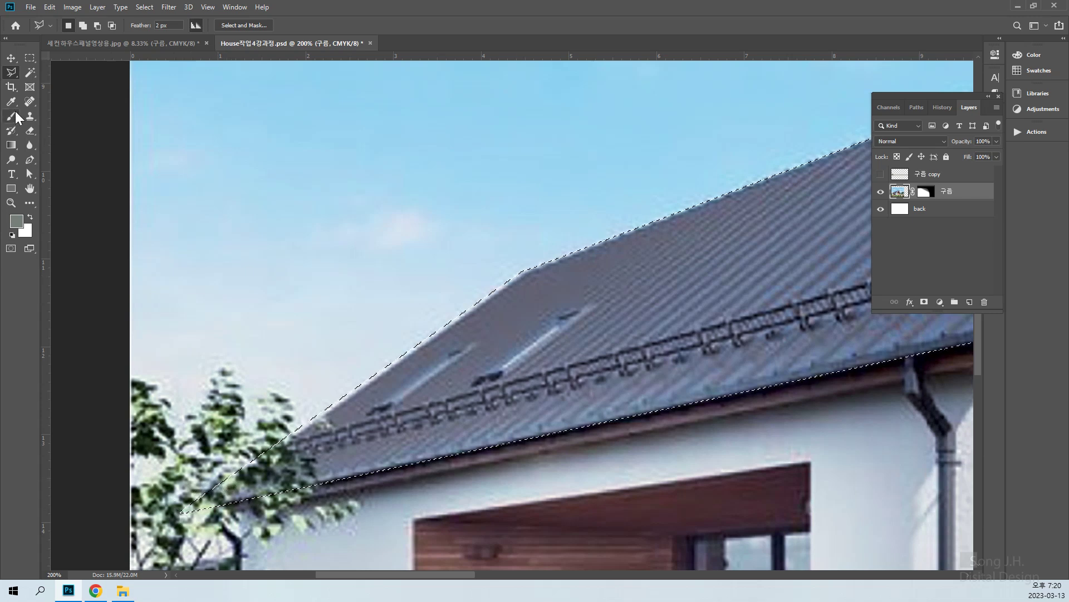
left_click(11, 73)
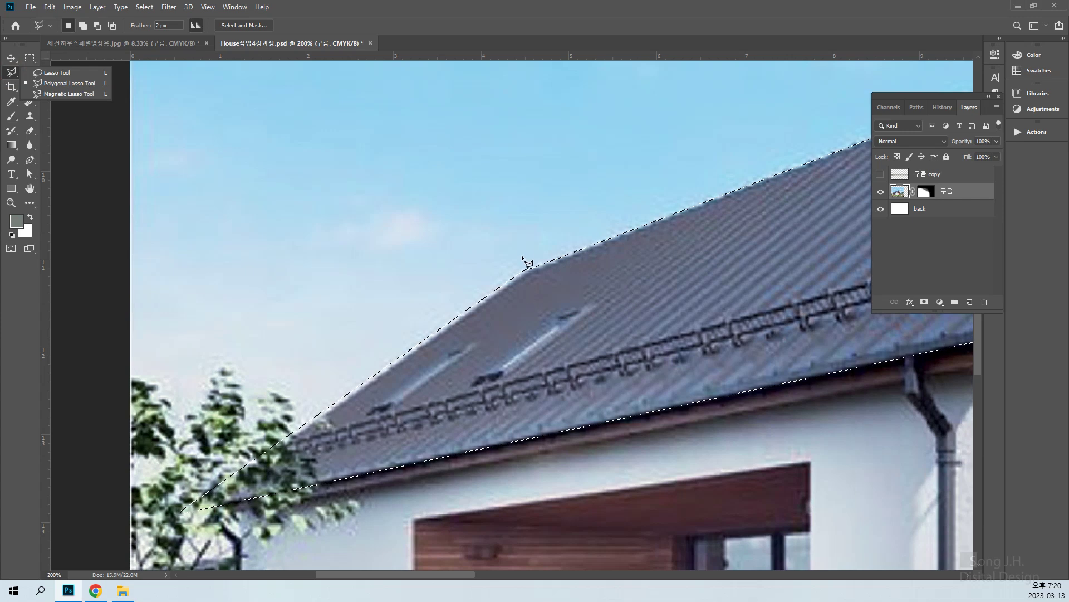
key("alt")
key("alt")
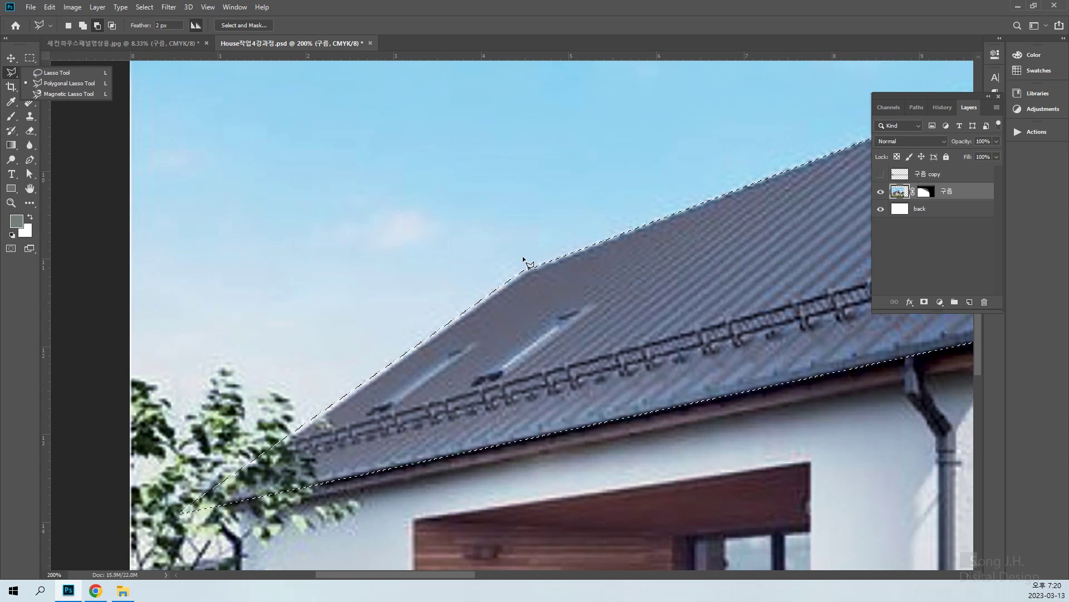
key("alt")
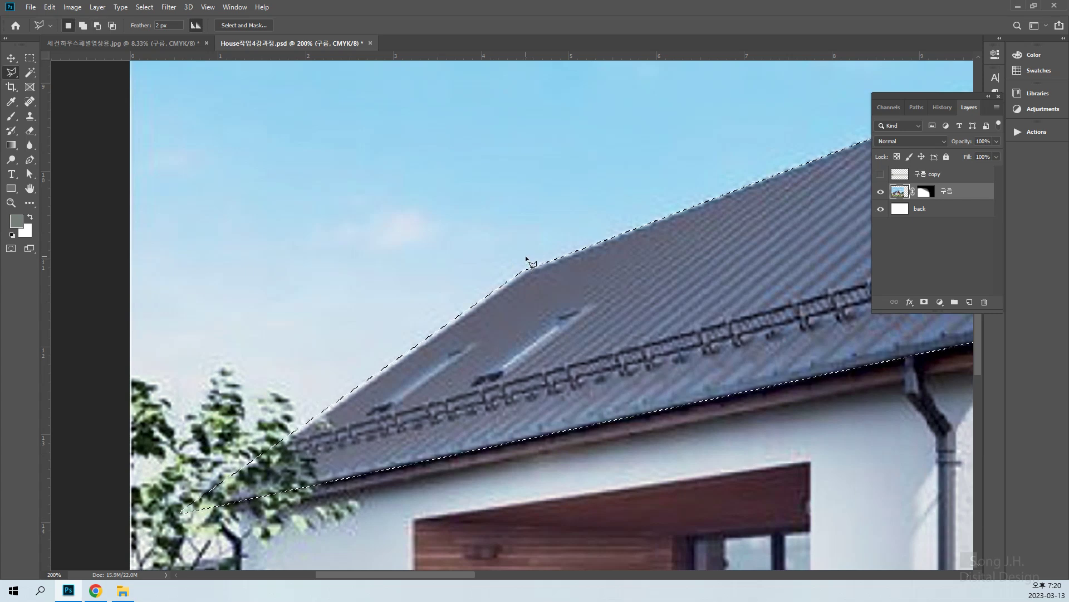
key("alt")
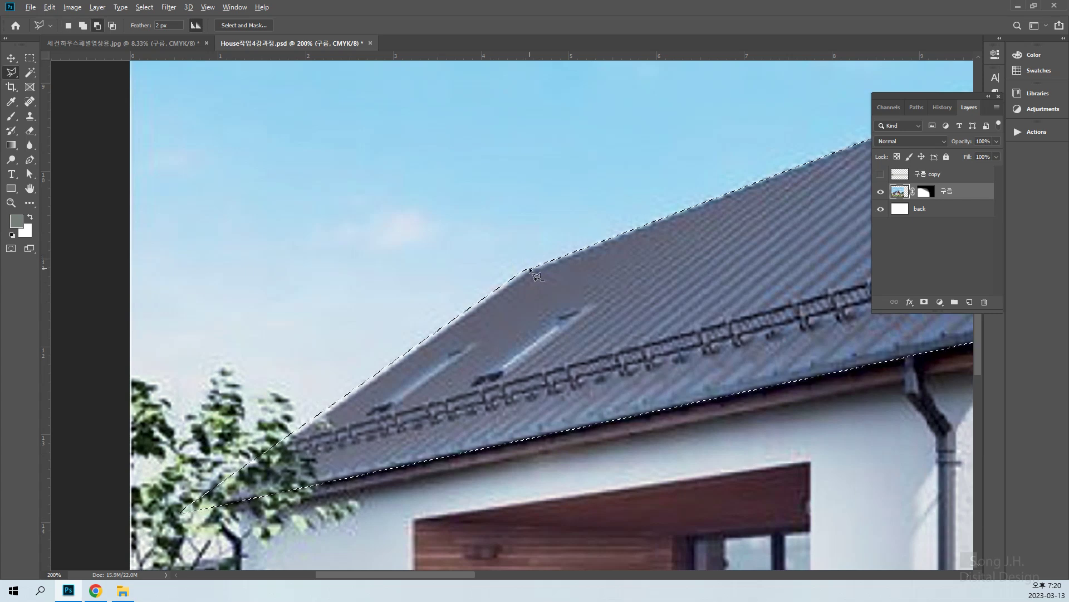
left_click(526, 270)
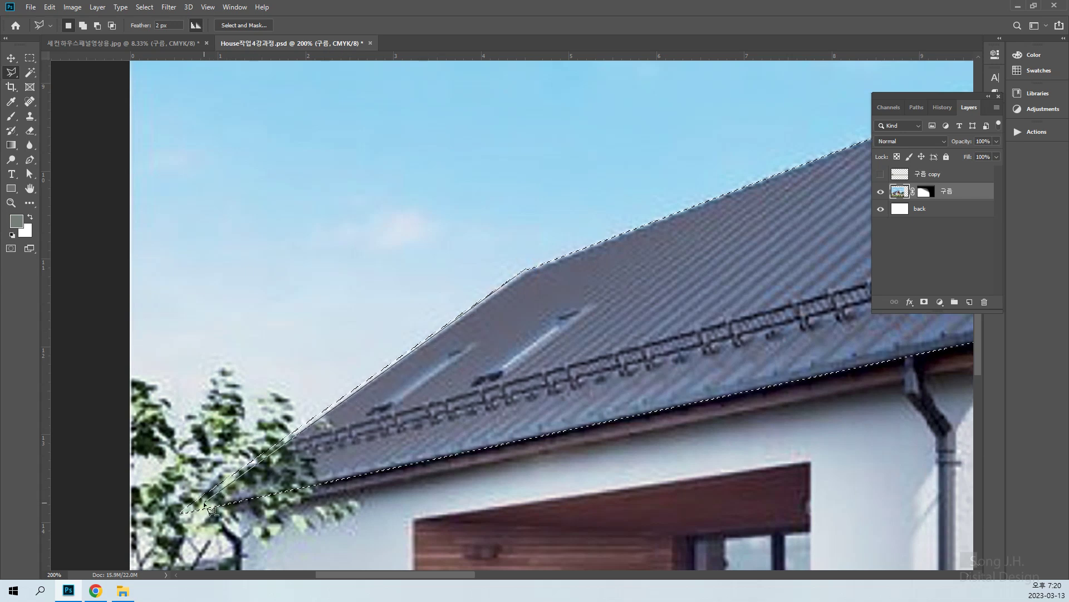
left_click(179, 514)
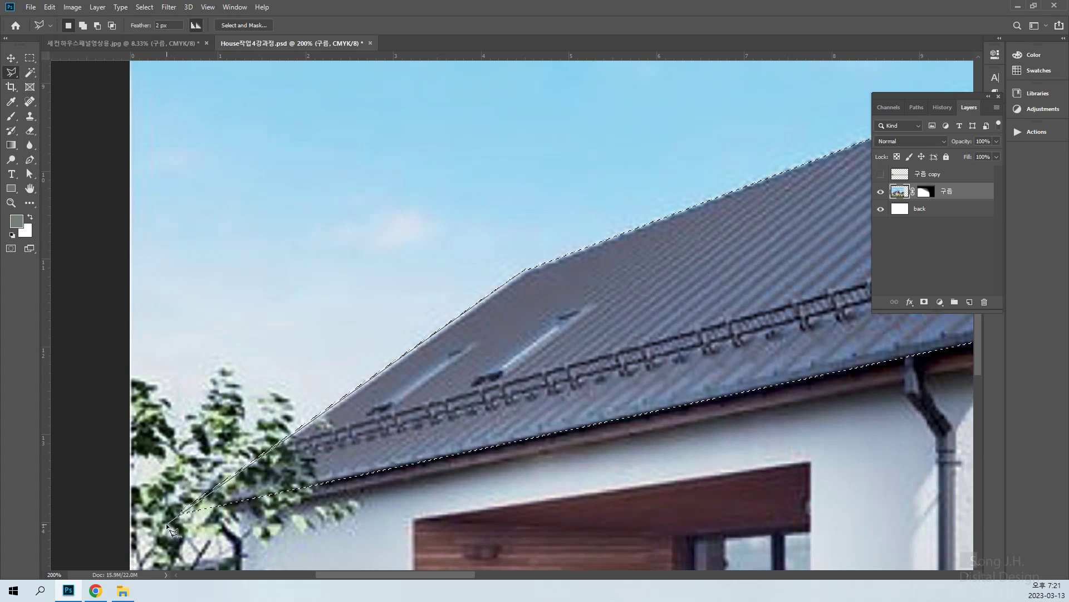
left_click(167, 513)
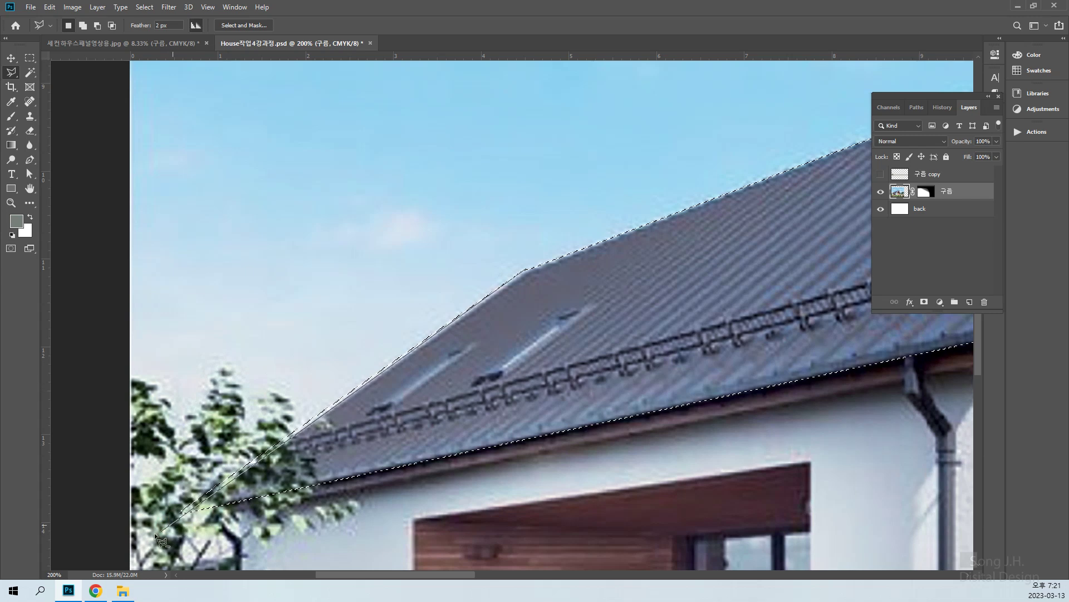
left_click(153, 464)
left_click(245, 308)
left_click(397, 205)
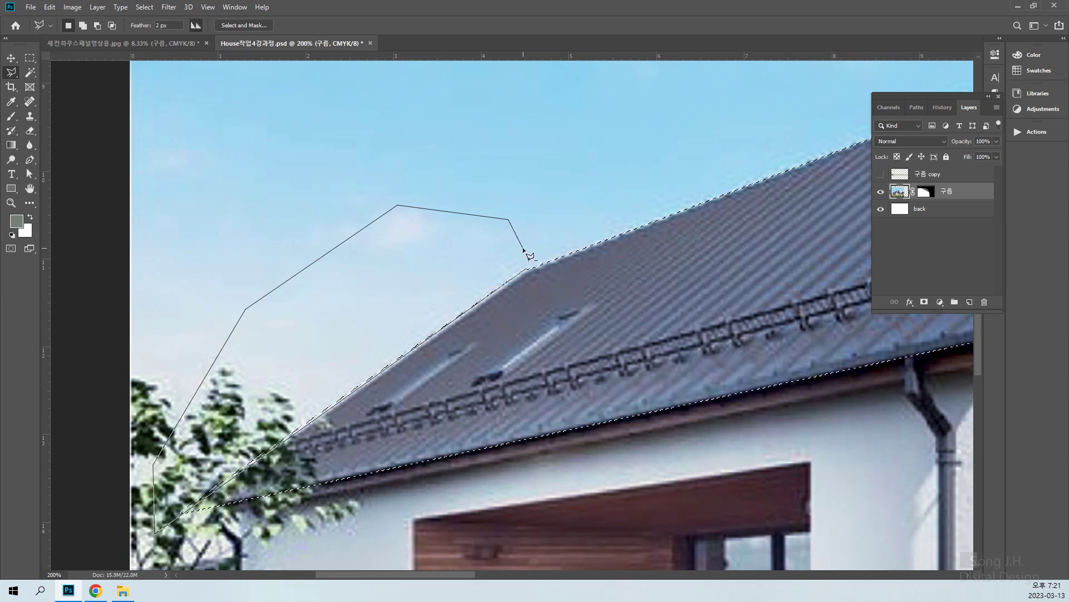
key("Escape")
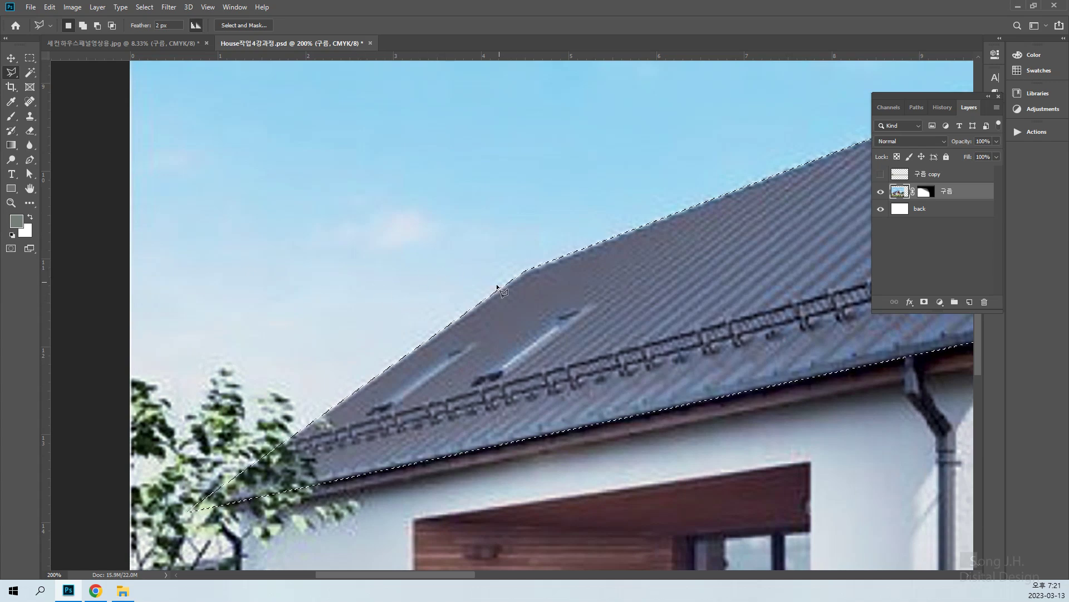
Add the missed tip of the roof peak to the selection with the Polygonal Lasso.
left_click_drag(546, 279, 387, 353)
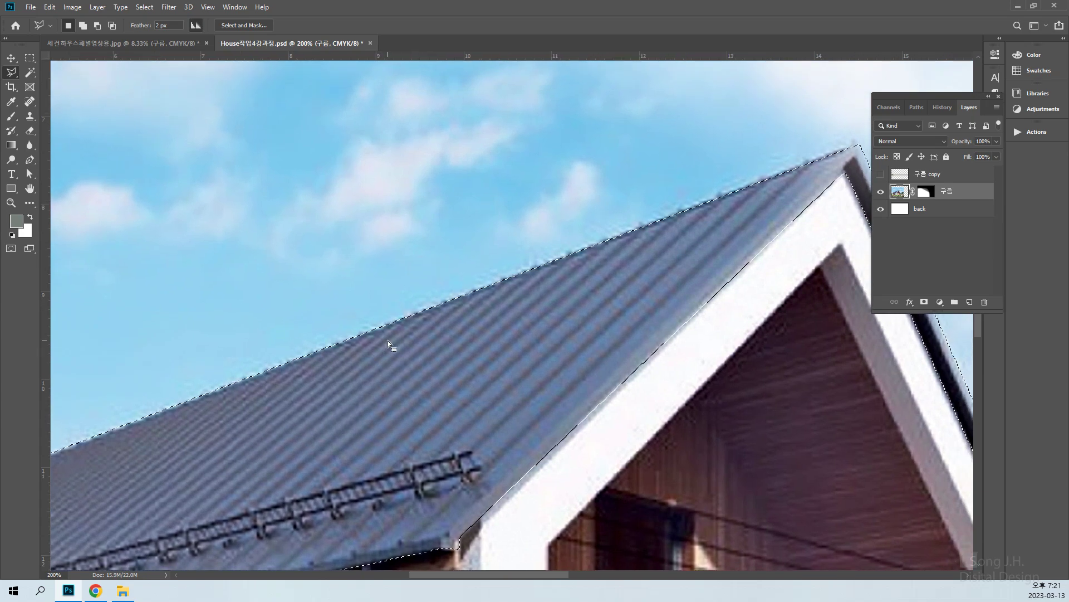
key("ctrl+minus")
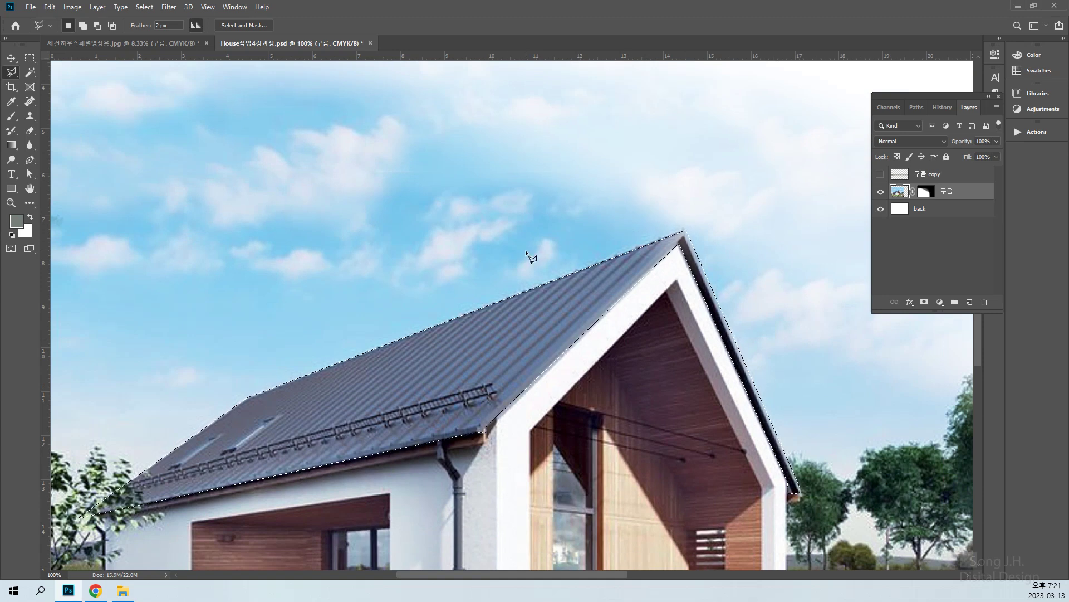
key("shift")
key("ctrl+plus")
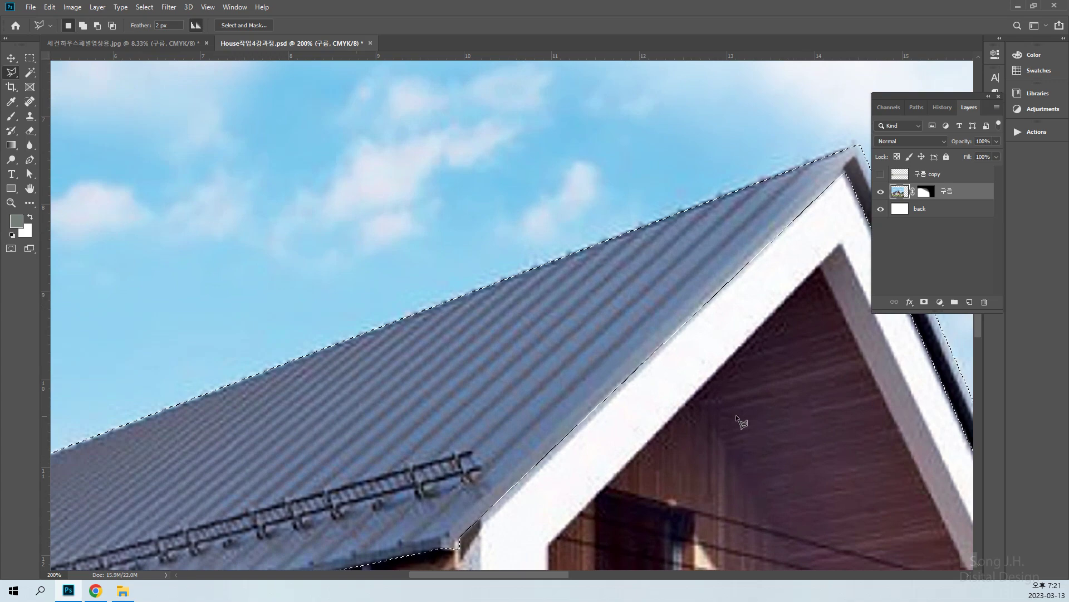
left_click_drag(736, 414, 436, 350)
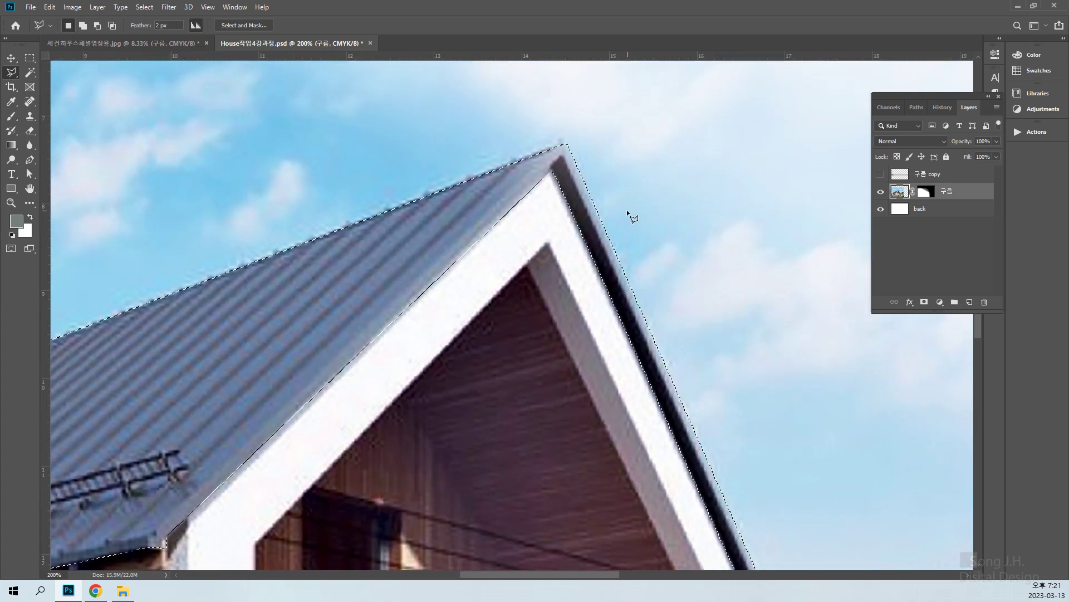
left_click_drag(612, 240, 458, 95)
left_click_drag(539, 300, 609, 485)
left_click_drag(452, 204, 487, 272)
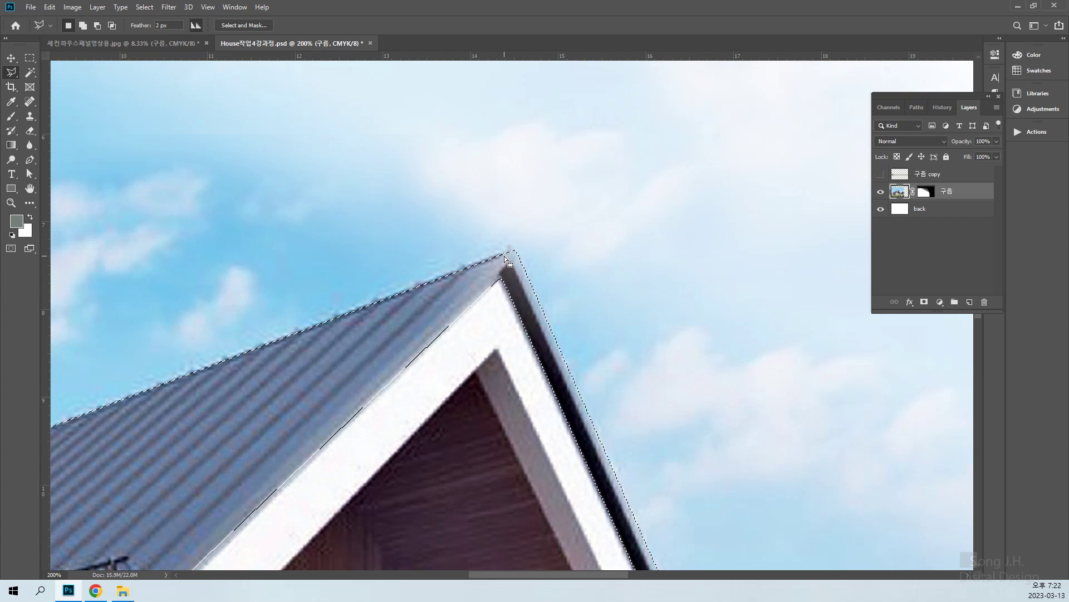
key("shift")
left_click(509, 246)
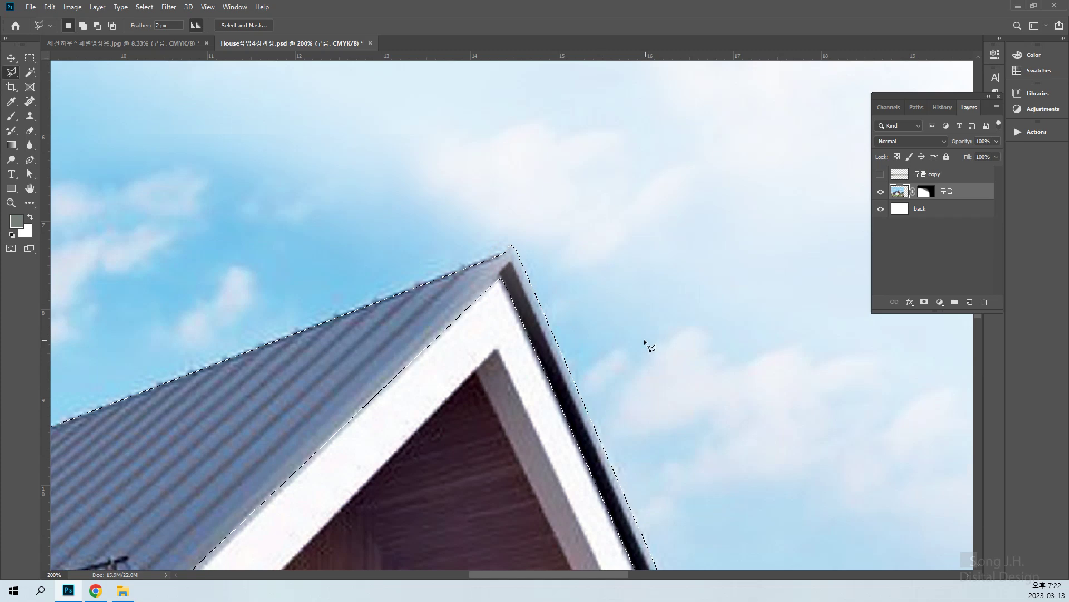
Inspect the roof selection's edge along the peak, the gable trim and the eave.
key("space")
mouse_move(654, 390)
left_mouse_down()
mouse_move(614, 291)
mouse_move(585, 280)
left_mouse_up()
key("Return")
key("space")
mouse_move(515, 367)
left_mouse_down()
mouse_move(637, 350)
mouse_move(645, 320)
left_mouse_up()
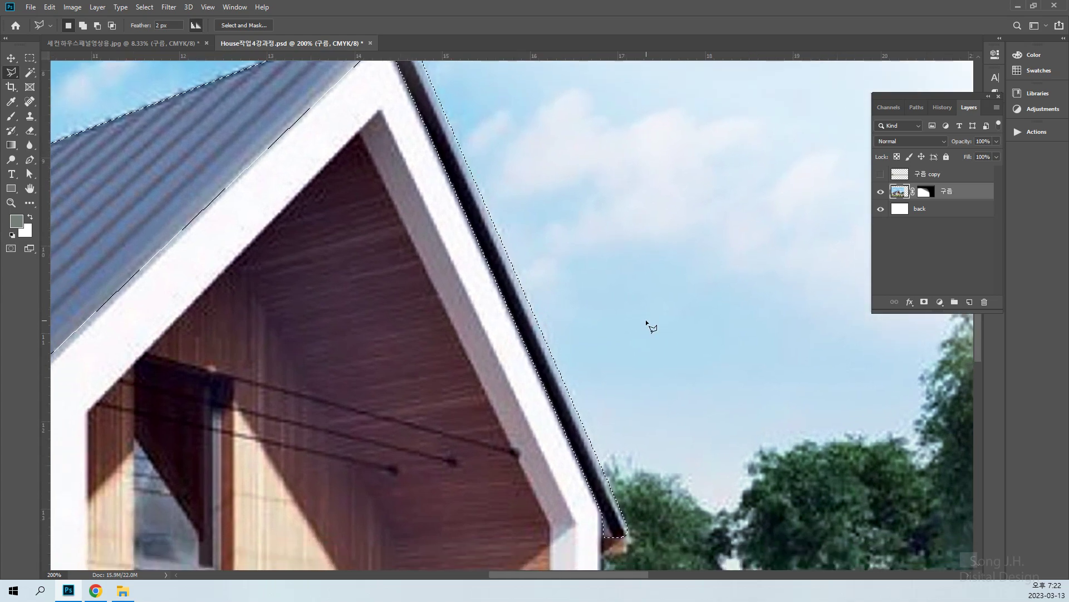
scroll(630, 305, "down", 2)
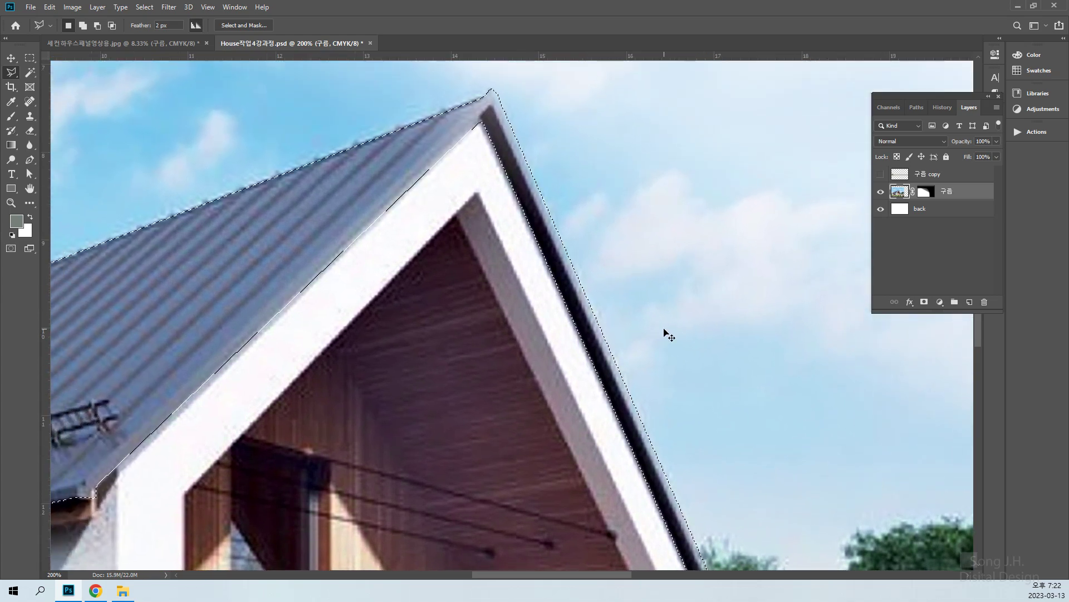
scroll(668, 334, "down", 1)
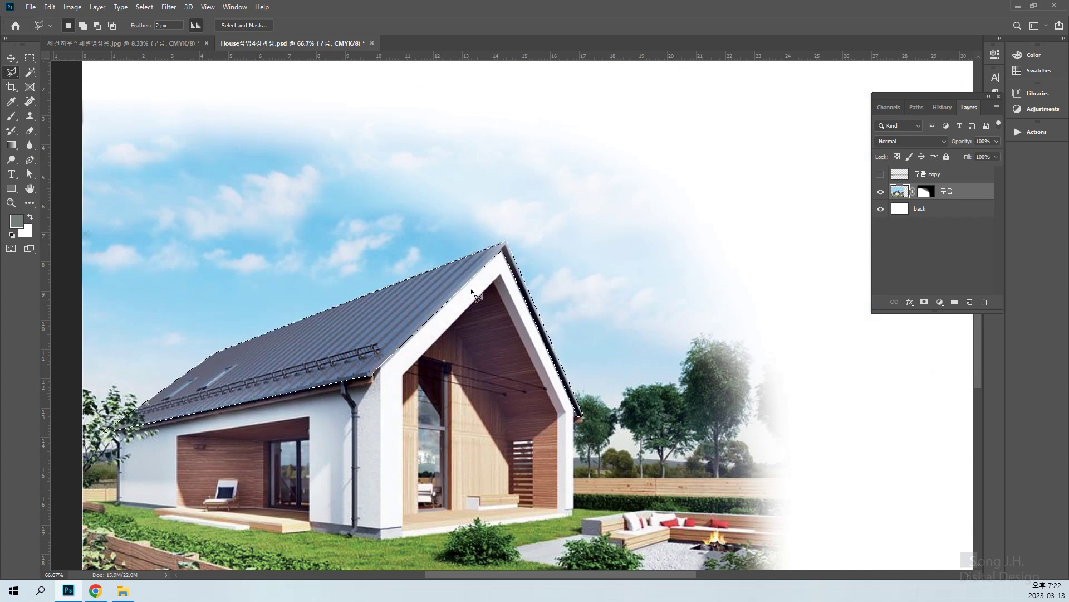
Try cutting the selected roof onto a new layer and moving it off the house, and undo both.
left_click(902, 193)
left_click(99, 7)
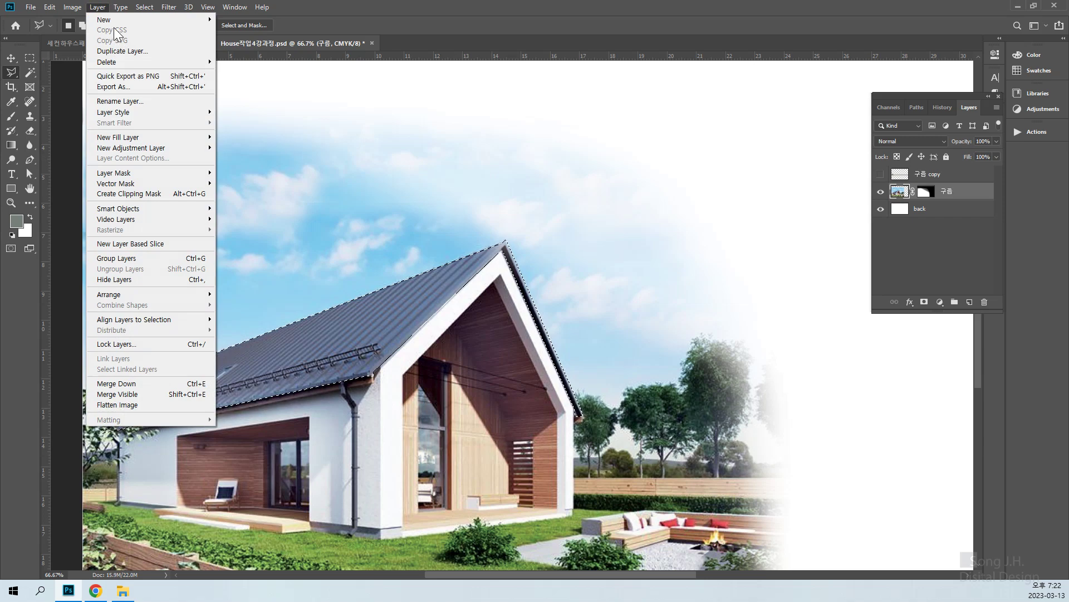
mouse_move(248, 13)
mouse_move(98, 8)
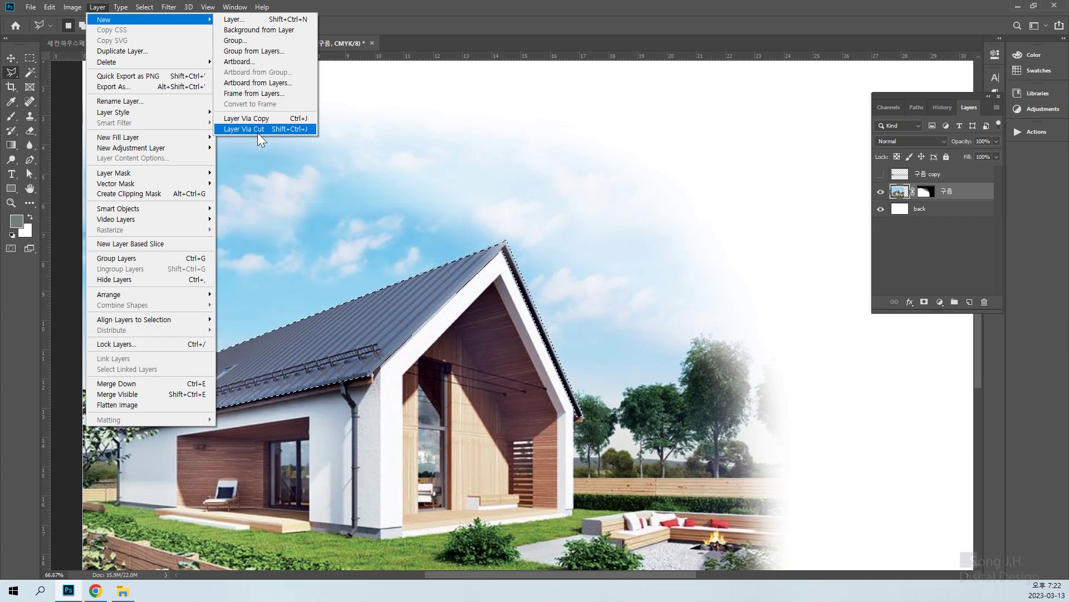
left_click(257, 130)
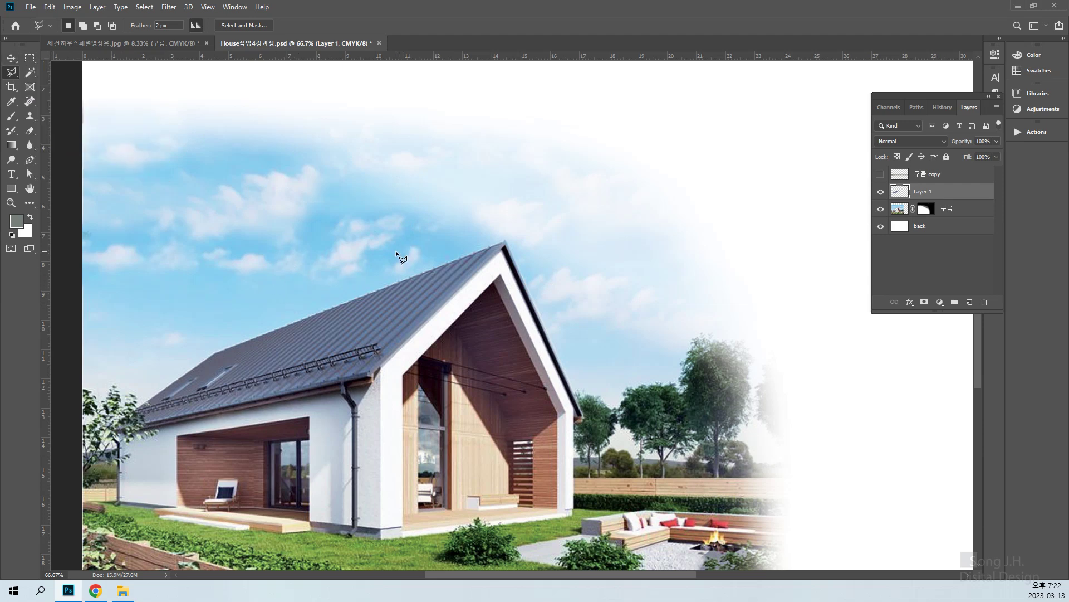
left_click(11, 57)
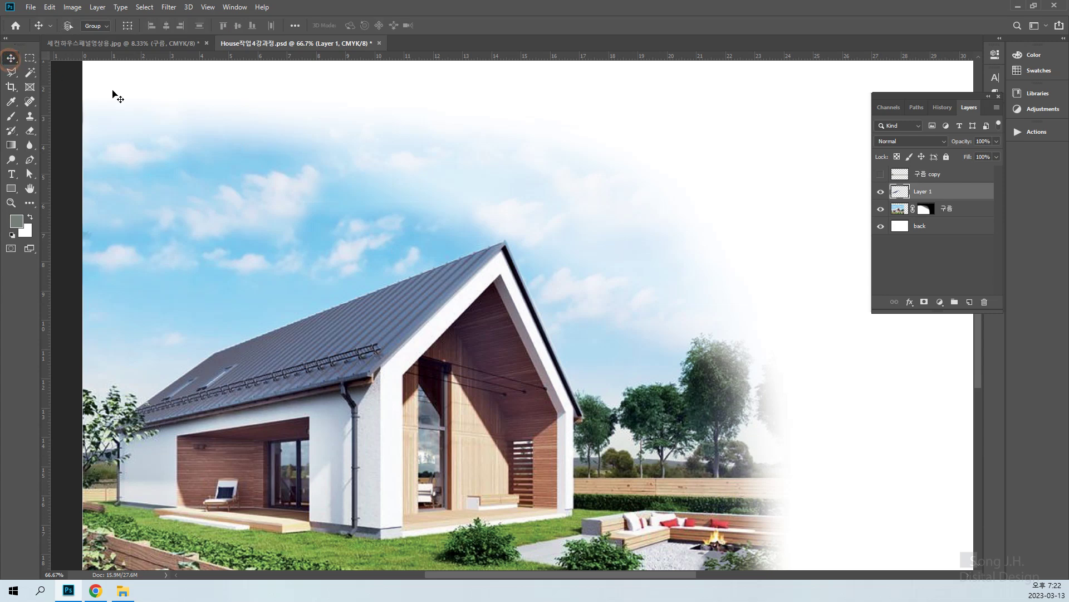
left_click_drag(384, 322, 368, 220)
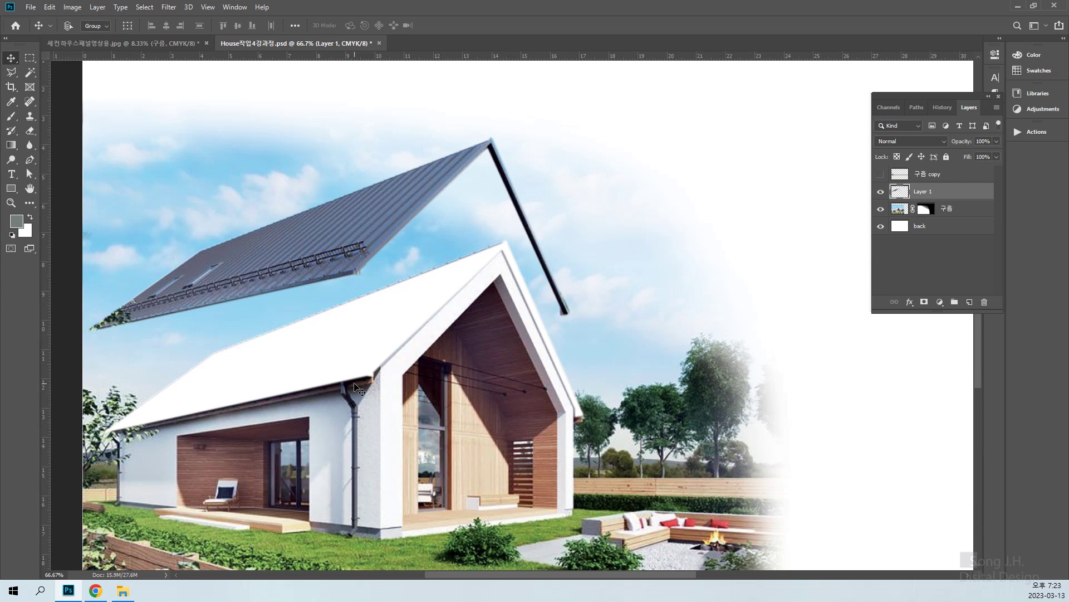
key("ctrl+z")
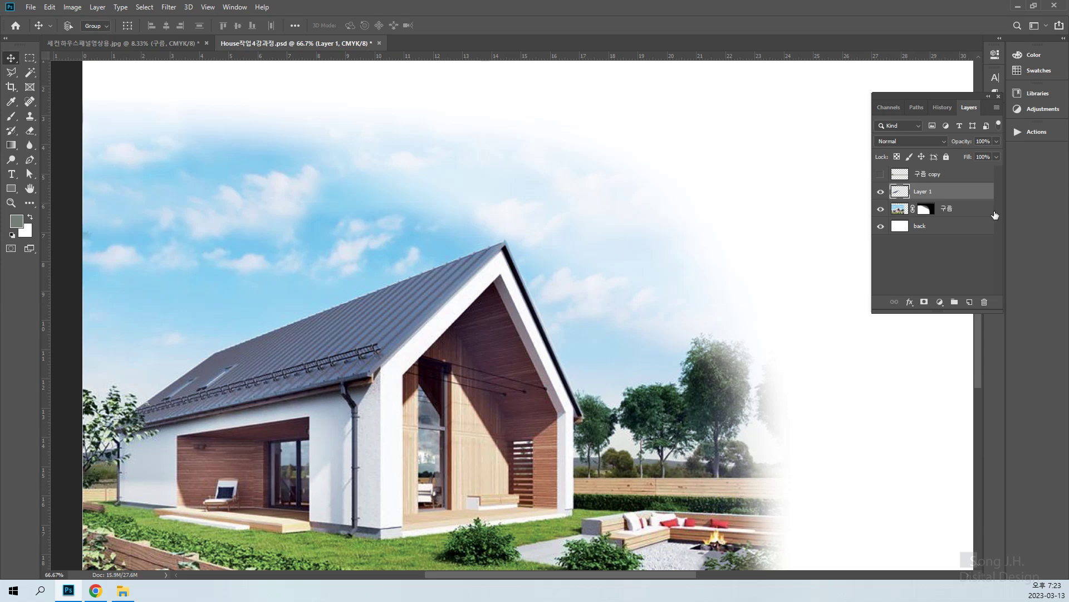
key("ctrl+z")
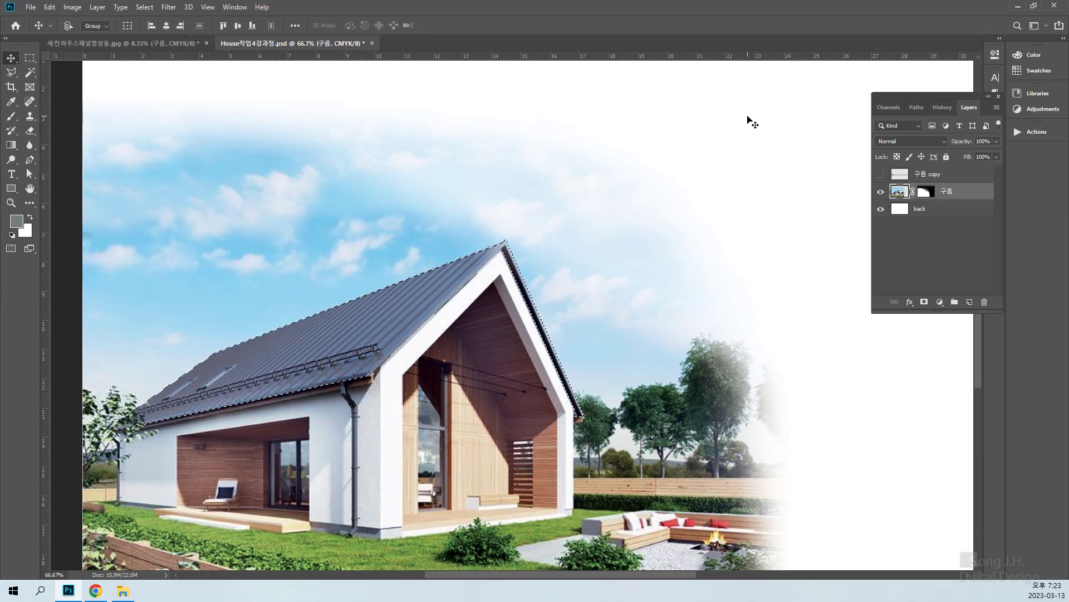
Copy the selected roof onto a new layer, try moving the copy above the house, and undo the move.
left_click(98, 7)
mouse_move(109, 21)
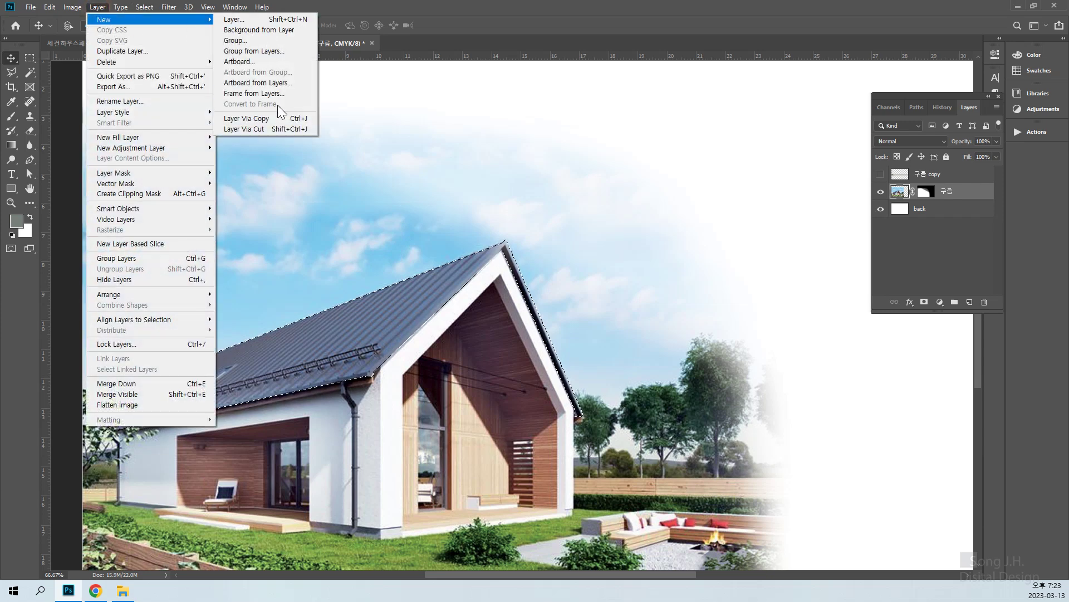
left_click(265, 122)
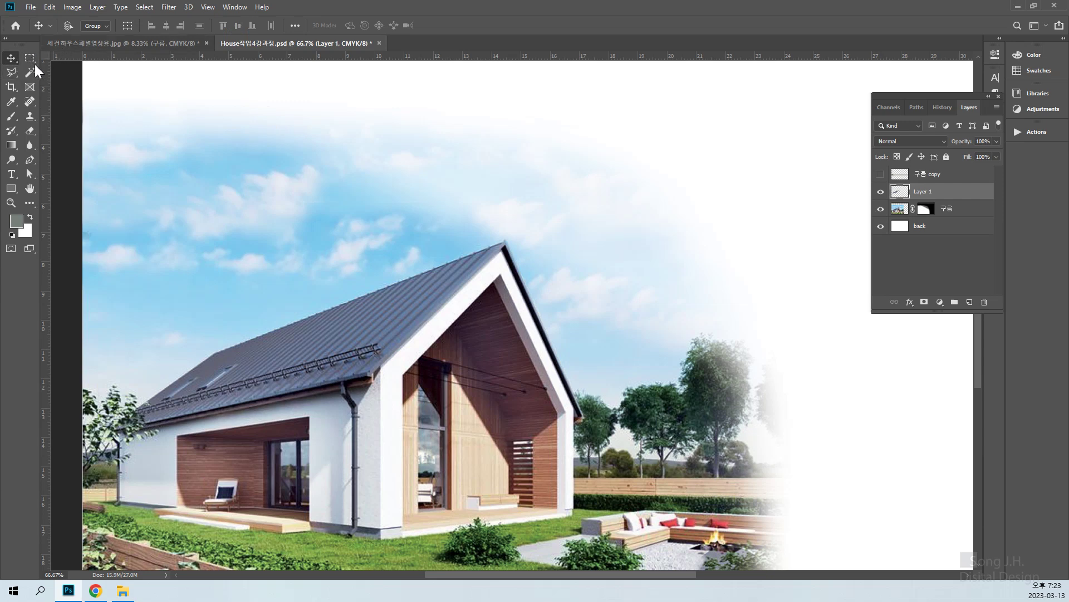
left_click_drag(348, 333, 340, 239)
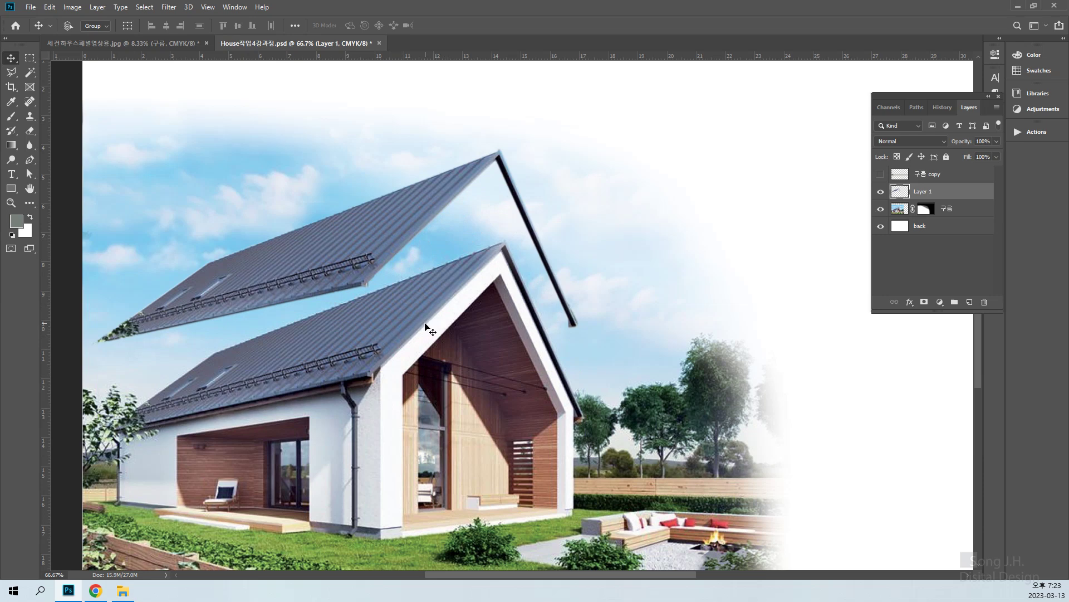
key("ctrl+z")
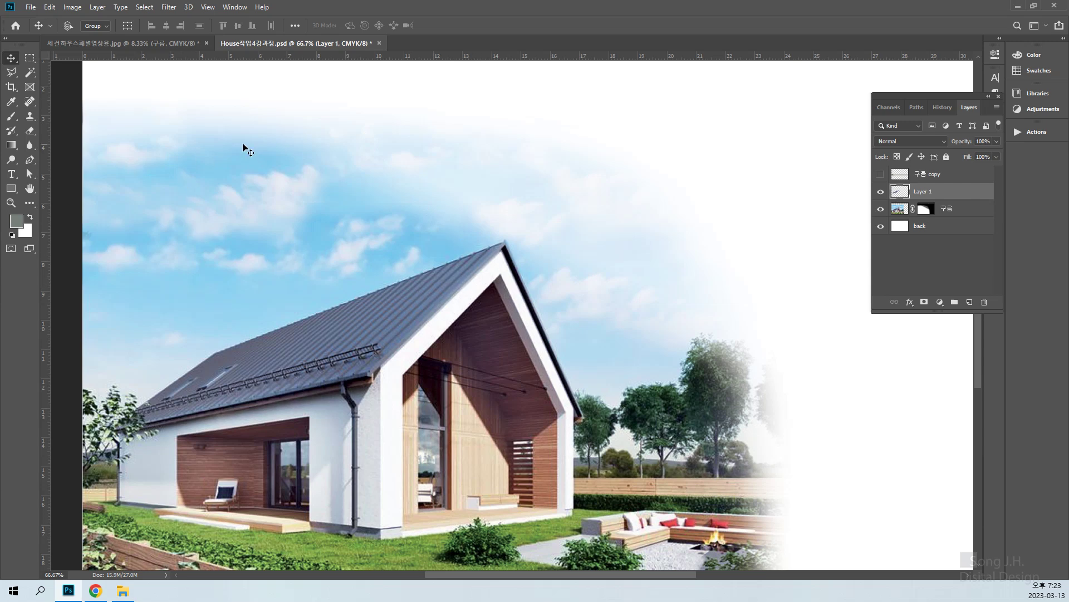
Recolour the copied roof layer red with Hue/Saturation, setting Hue to +122 and Lightness to -33.
left_click(74, 10)
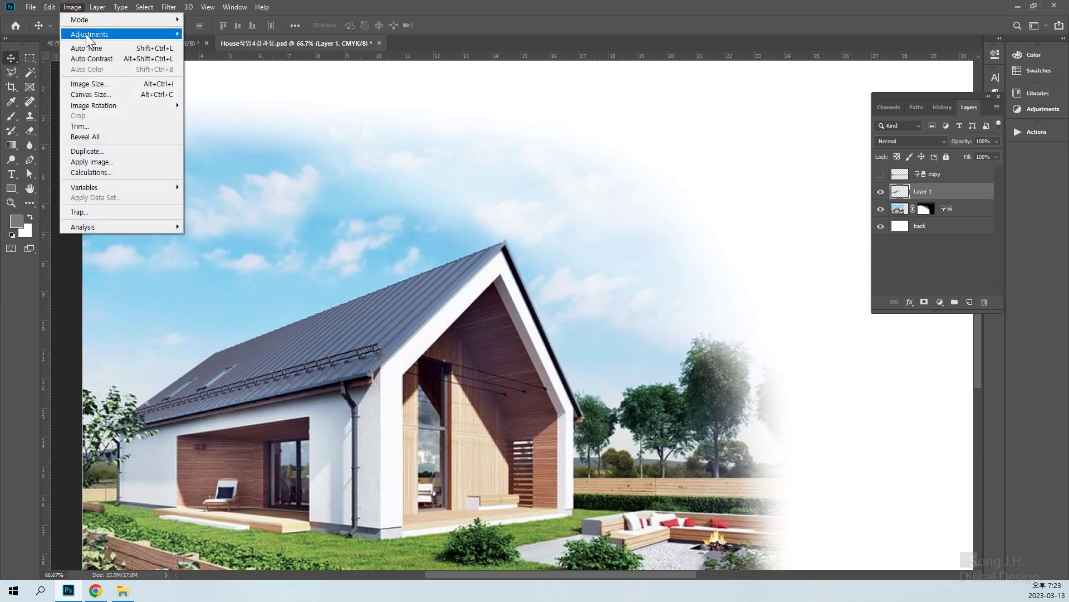
mouse_move(86, 37)
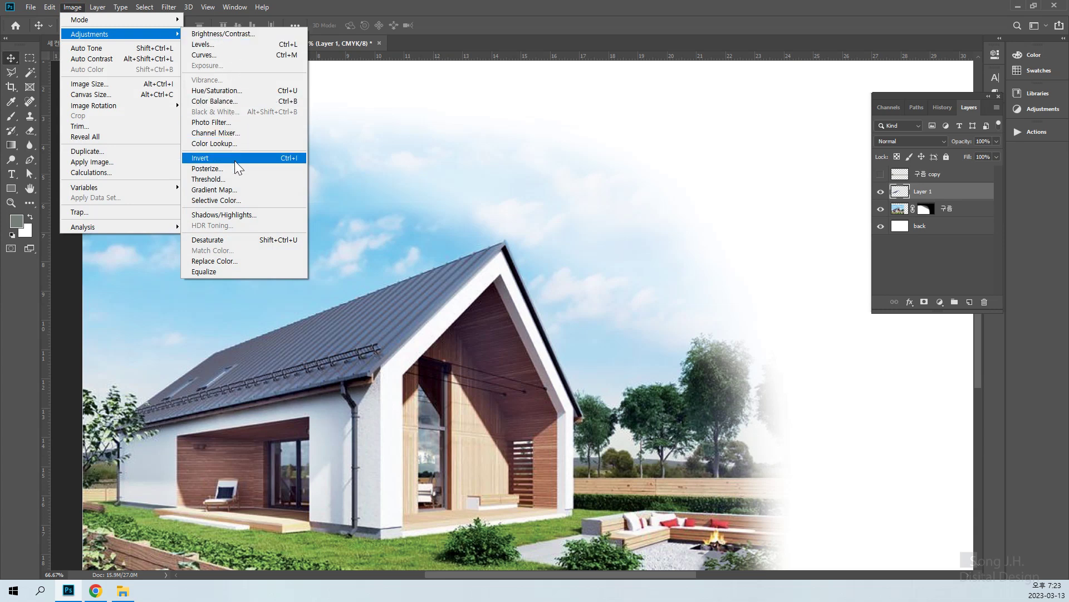
left_click(223, 91)
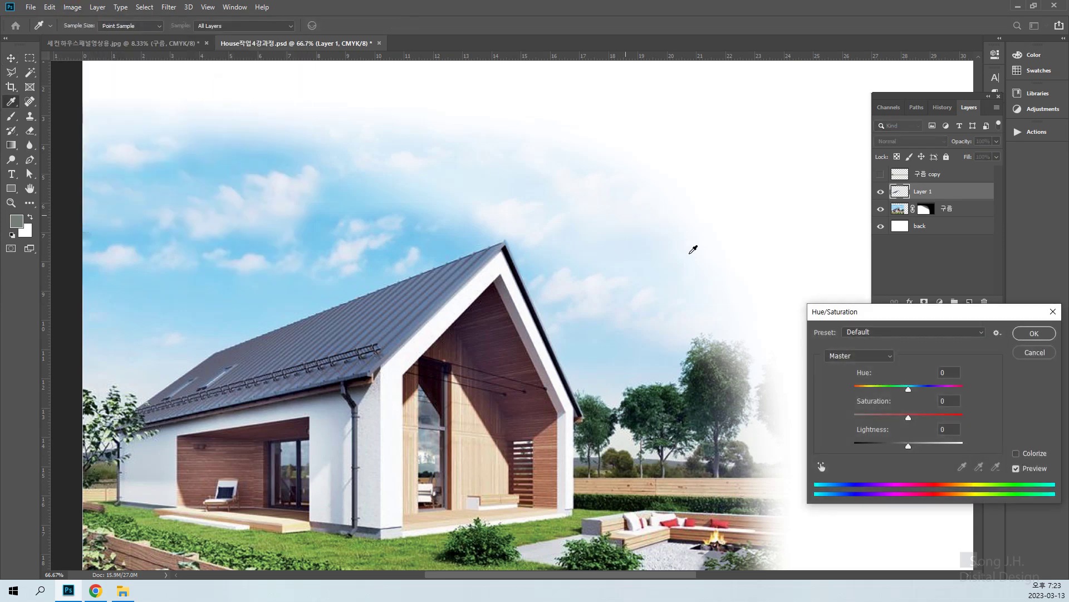
left_click_drag(925, 312, 909, 309)
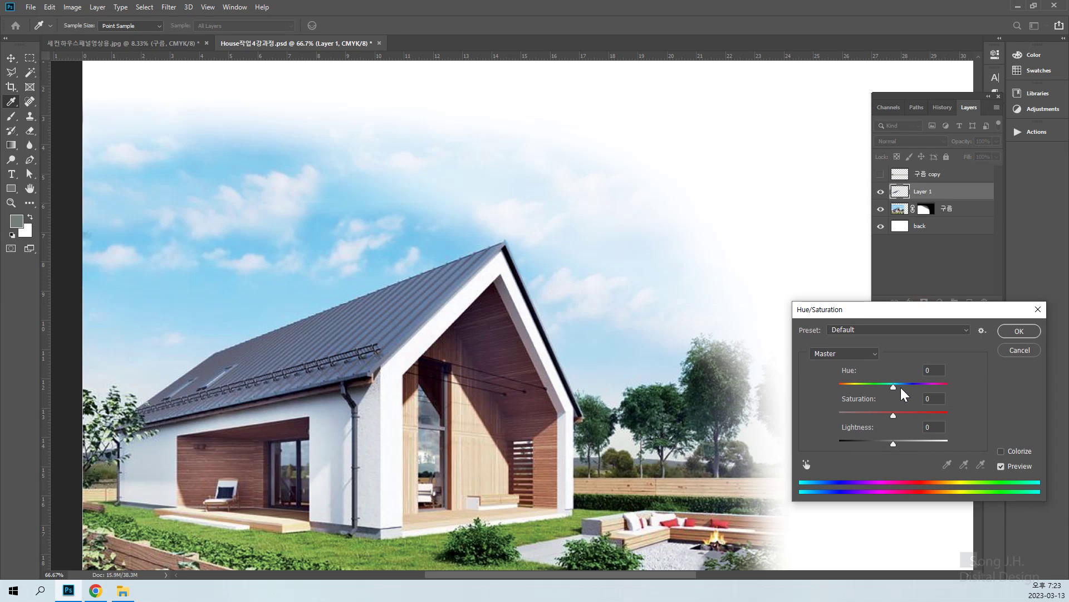
left_click_drag(891, 386, 936, 394)
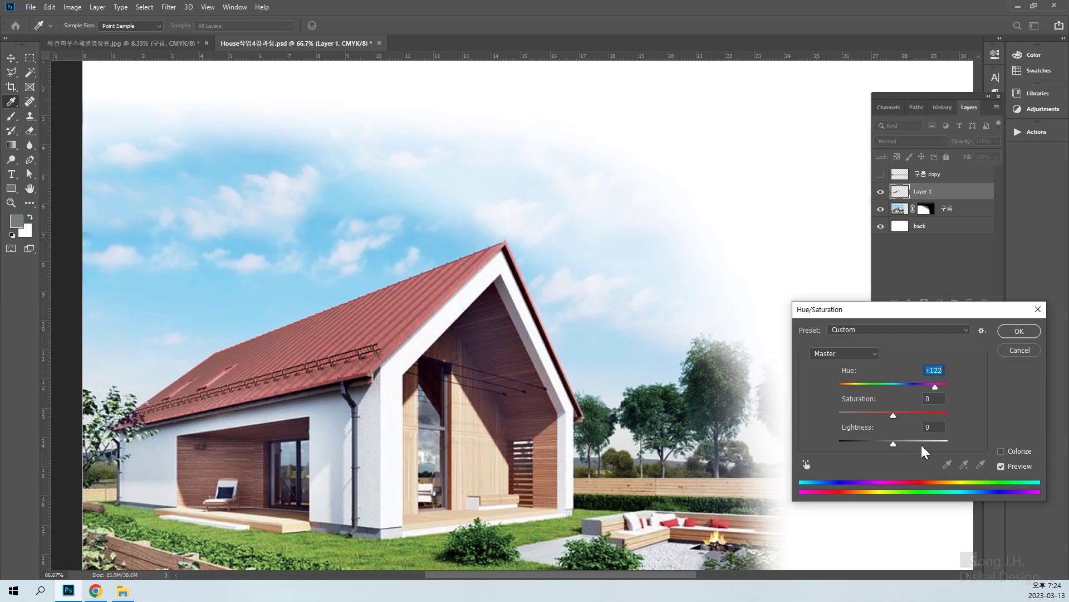
left_click_drag(893, 443, 877, 441)
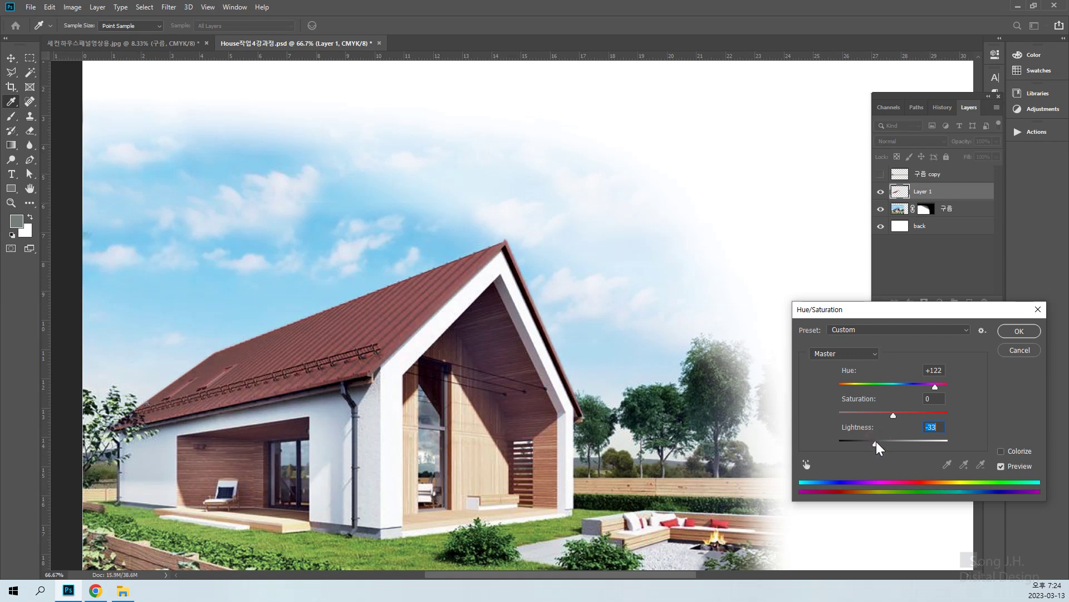
left_click(1021, 331)
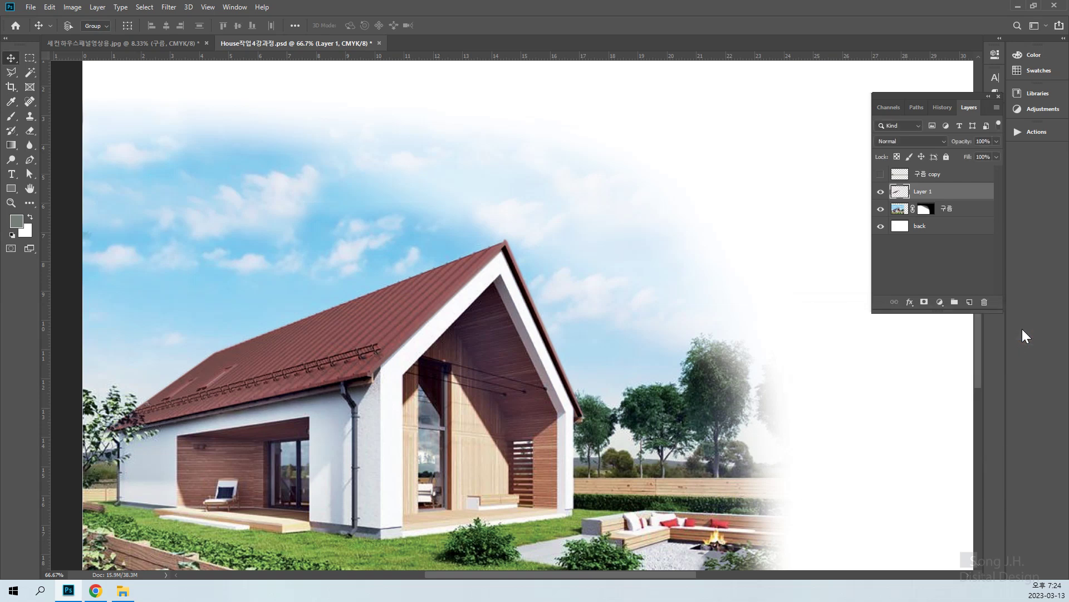
Toggle the red roof layer to compare it with the original, and duplicate that layer twice.
left_click(880, 192)
left_click(880, 191)
mouse_move(903, 195)
left_mouse_down()
mouse_move(904, 284)
mouse_move(905, 195)
left_mouse_up()
right_click(905, 194)
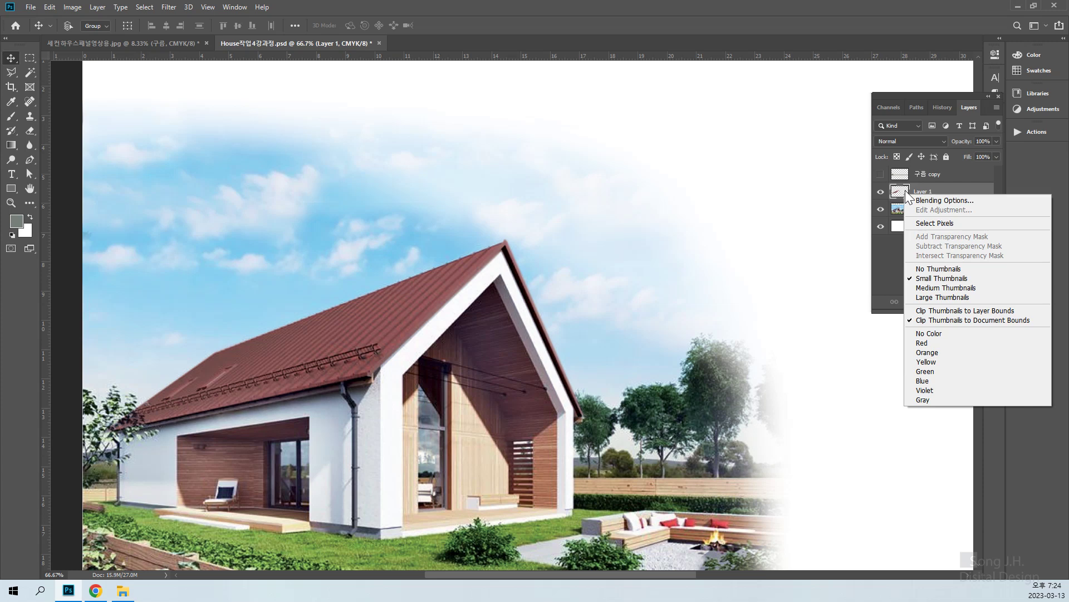
left_click(905, 189)
right_click(947, 190)
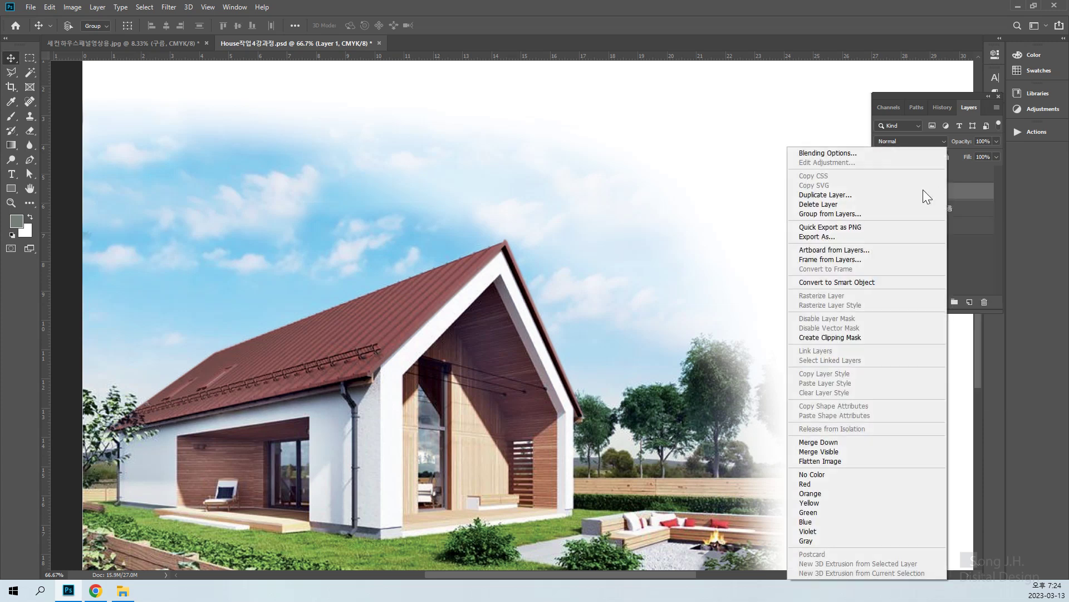
left_click(833, 195)
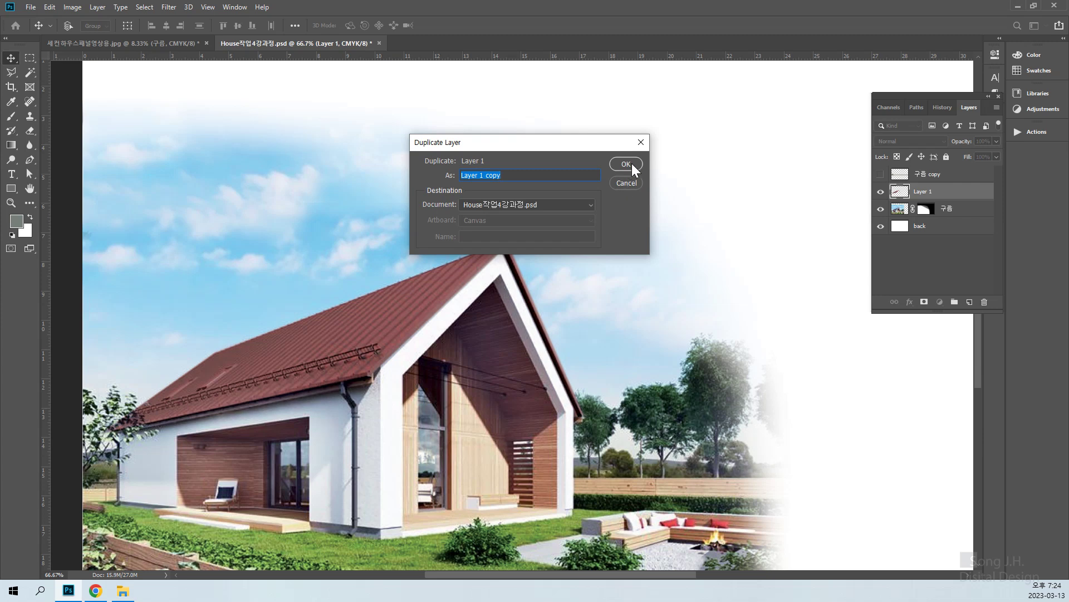
left_click(630, 164)
left_click_drag(929, 195, 972, 297)
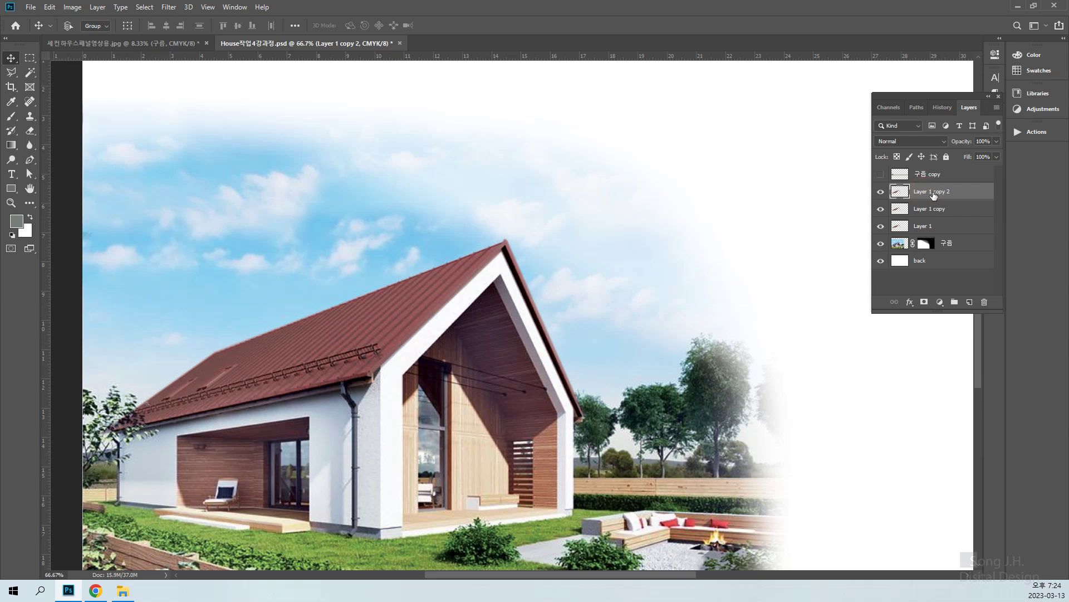
Rename the topmost roof copy as 지붕레드 and hide it, making Layer 1 copy the active layer.
double_click(935, 191)
type("개ㅂㅣ부레트")
left_click(927, 213)
left_click(881, 192)
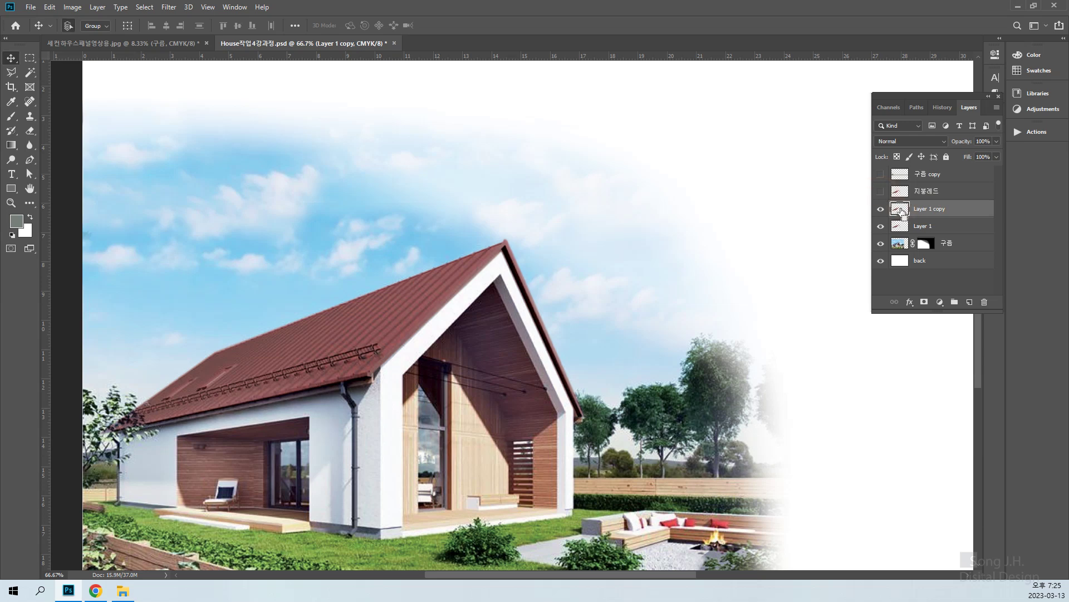
Recolour the roof on Layer 1 copy green with Hue/Saturation, setting Hue to +180.
left_click(71, 8)
mouse_move(92, 34)
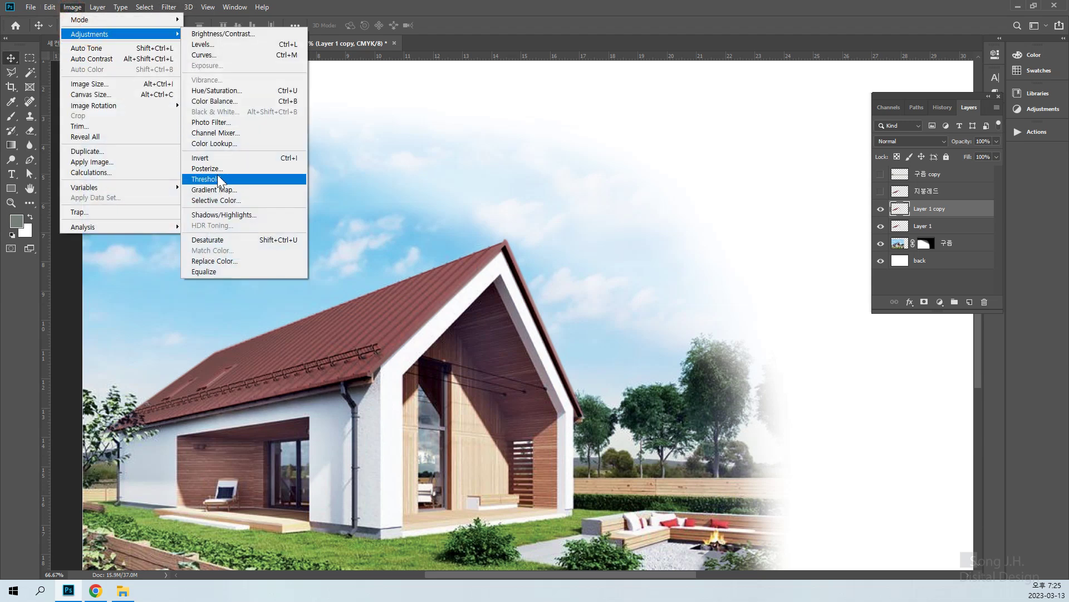
left_click(214, 91)
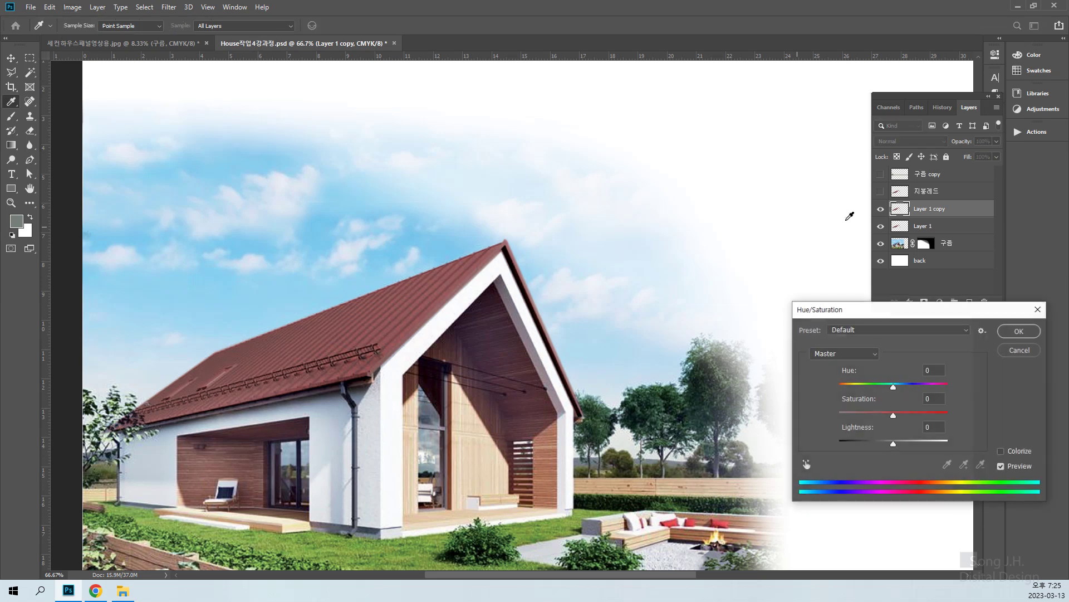
left_click_drag(894, 389, 951, 396)
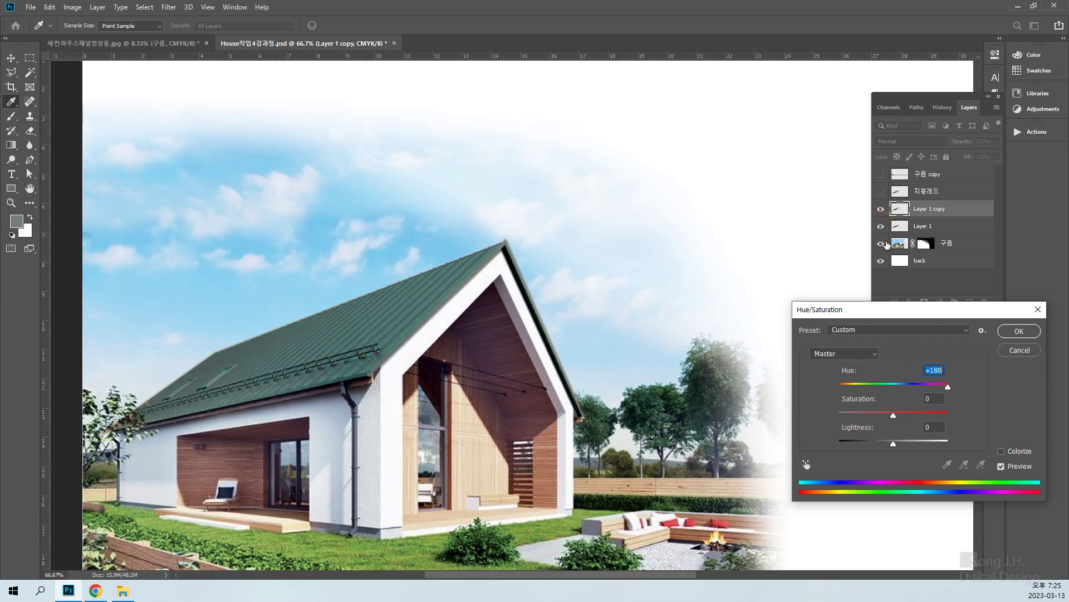
left_click(1018, 331)
Toggle the visibility of the roof layers to compare the red, green and original roofs, ending with all three layers hidden.
left_click(881, 227)
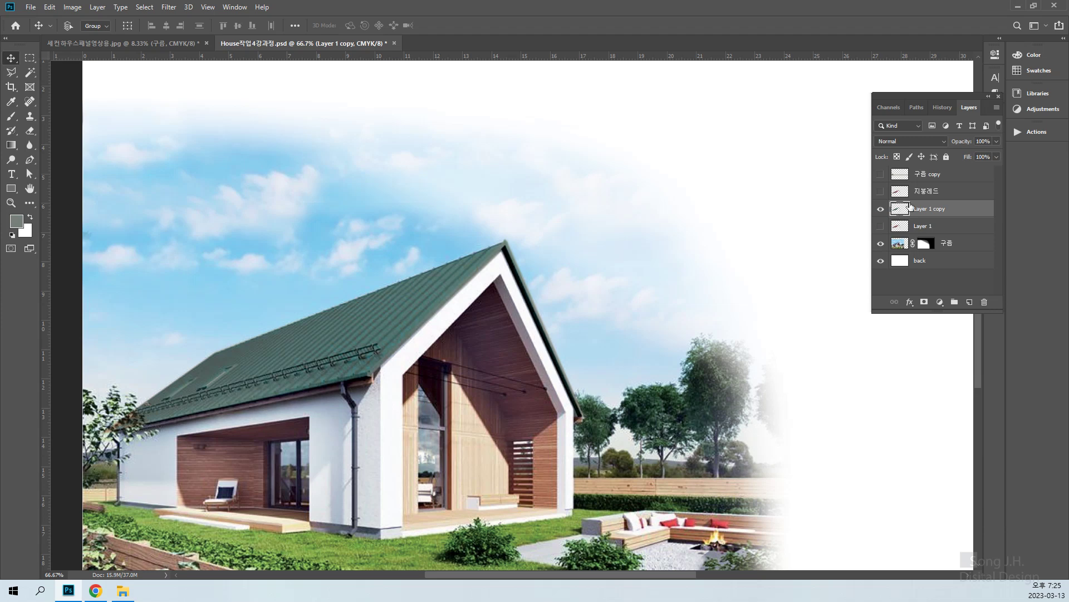
left_click(880, 192)
left_click(880, 192)
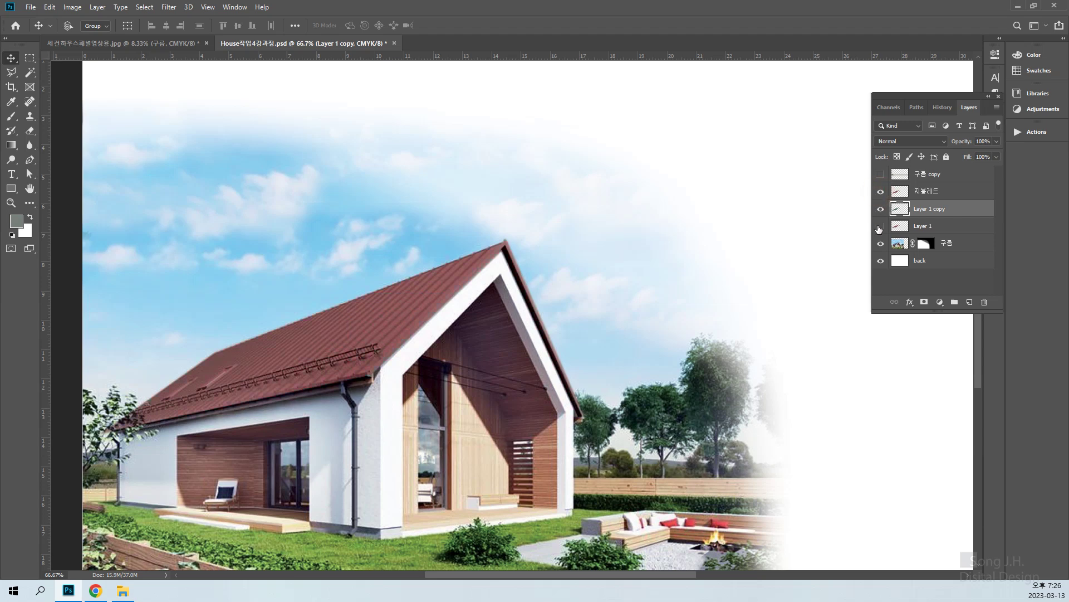
left_click(880, 192)
left_click(880, 209)
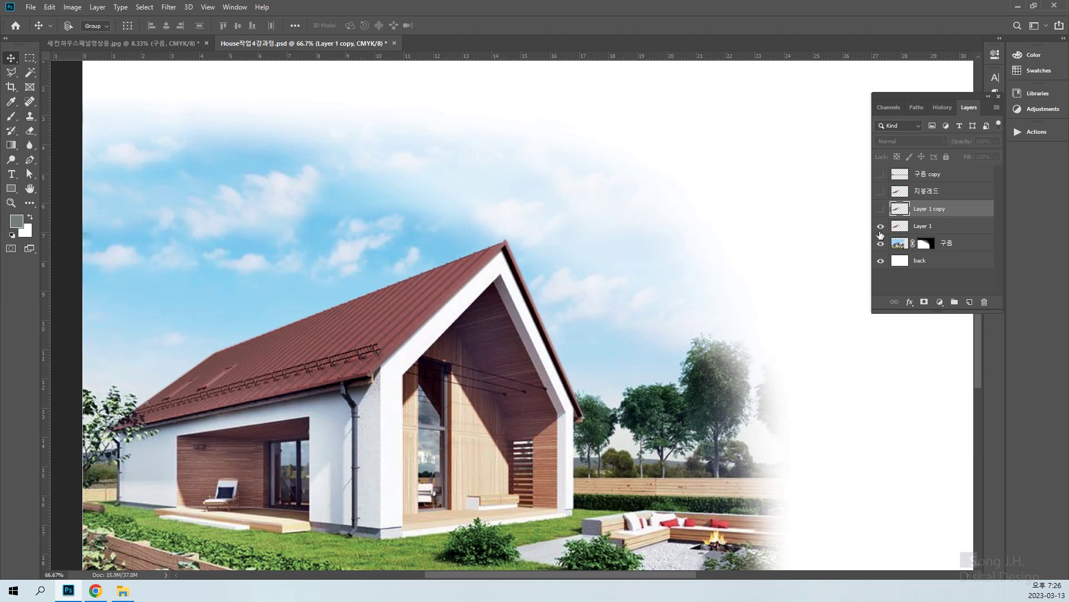
left_click(880, 226)
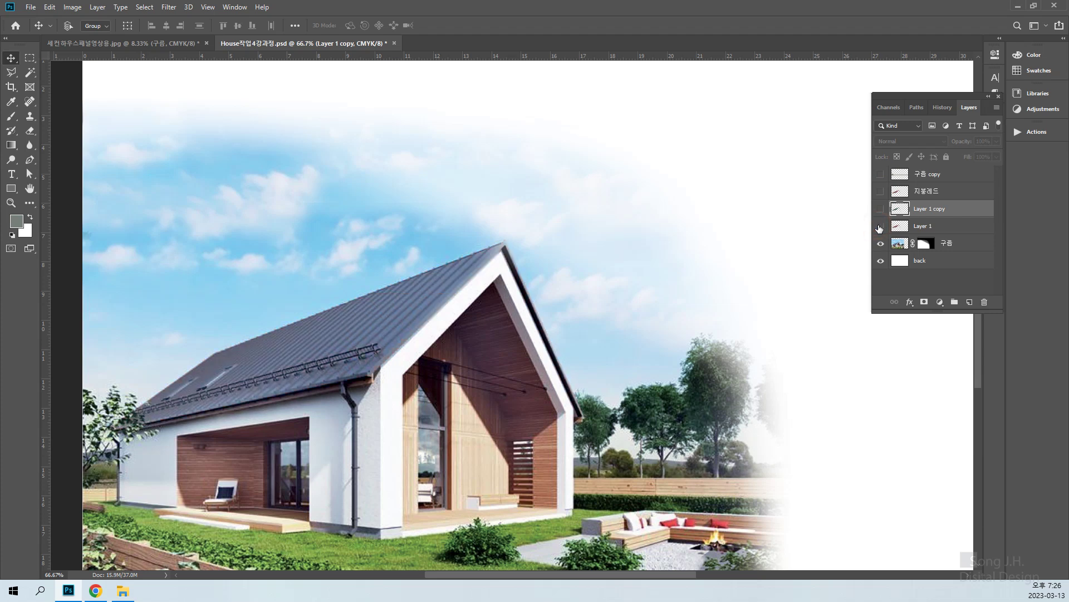
left_click(880, 227)
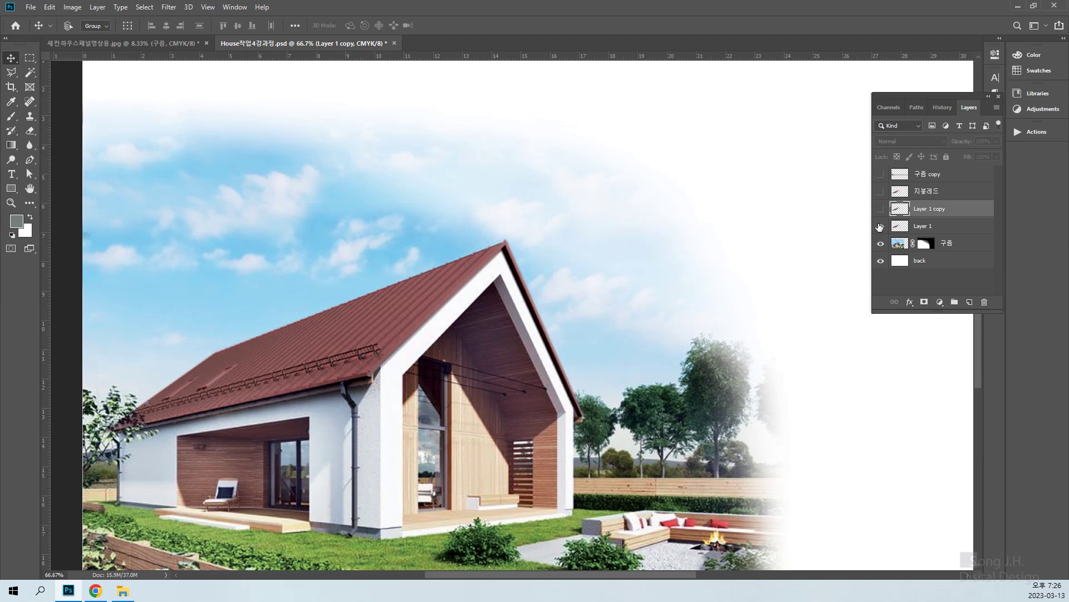
left_click(879, 226)
left_click(880, 226)
left_click(880, 227)
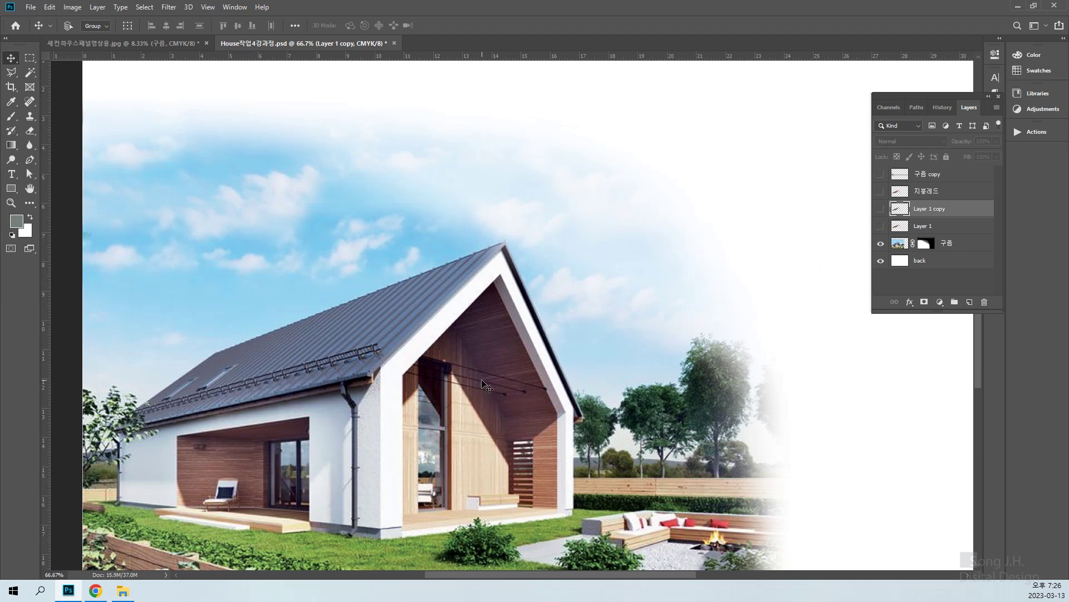
Make the 구름 layer active and select part of its sky with the Magic Wand tool.
left_click(898, 246)
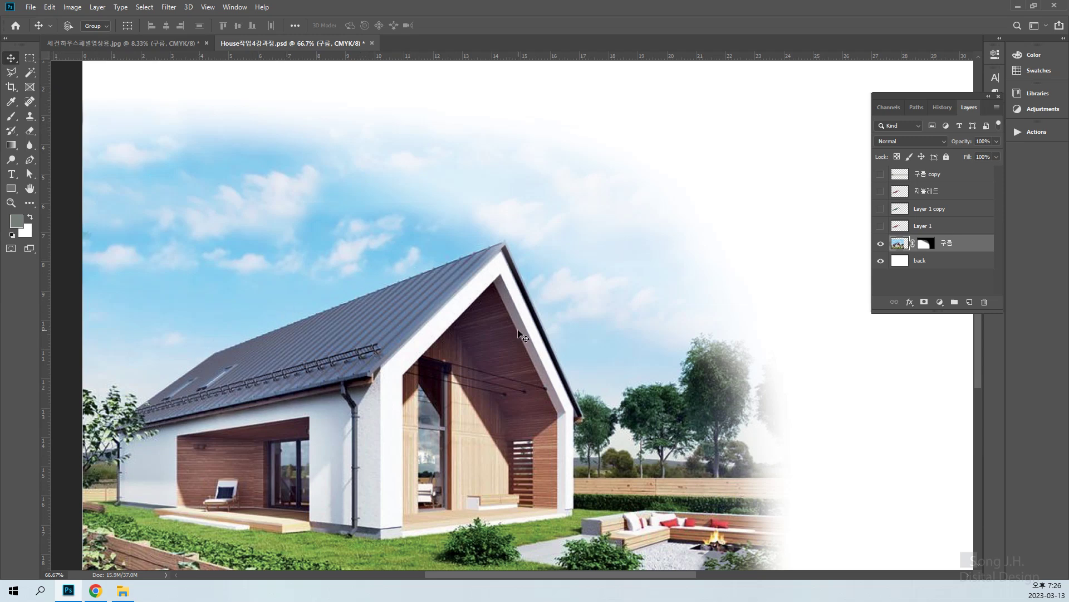
left_click(13, 73)
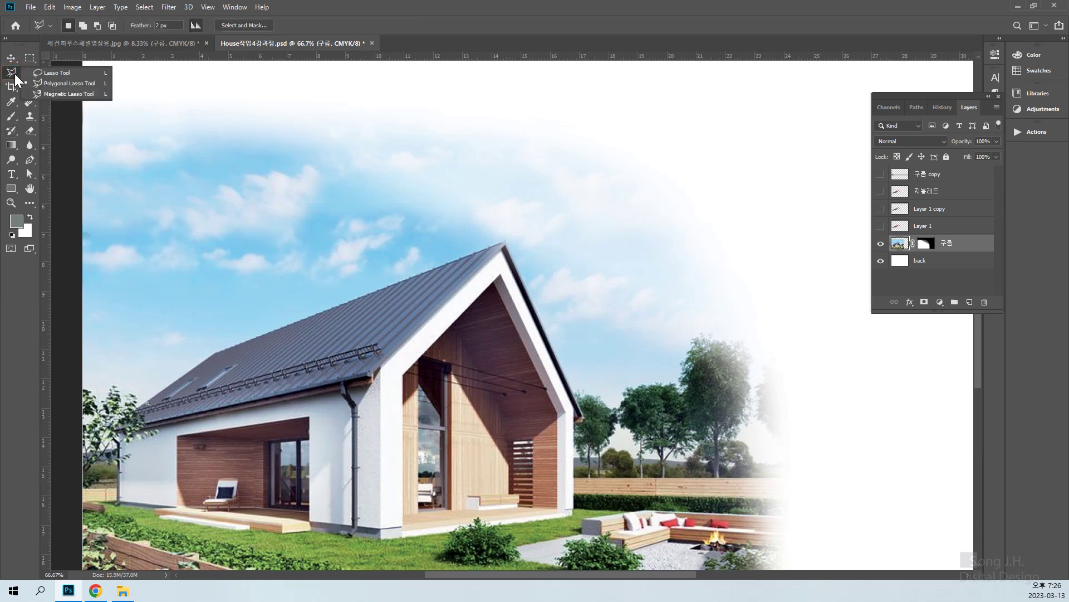
left_click(56, 84)
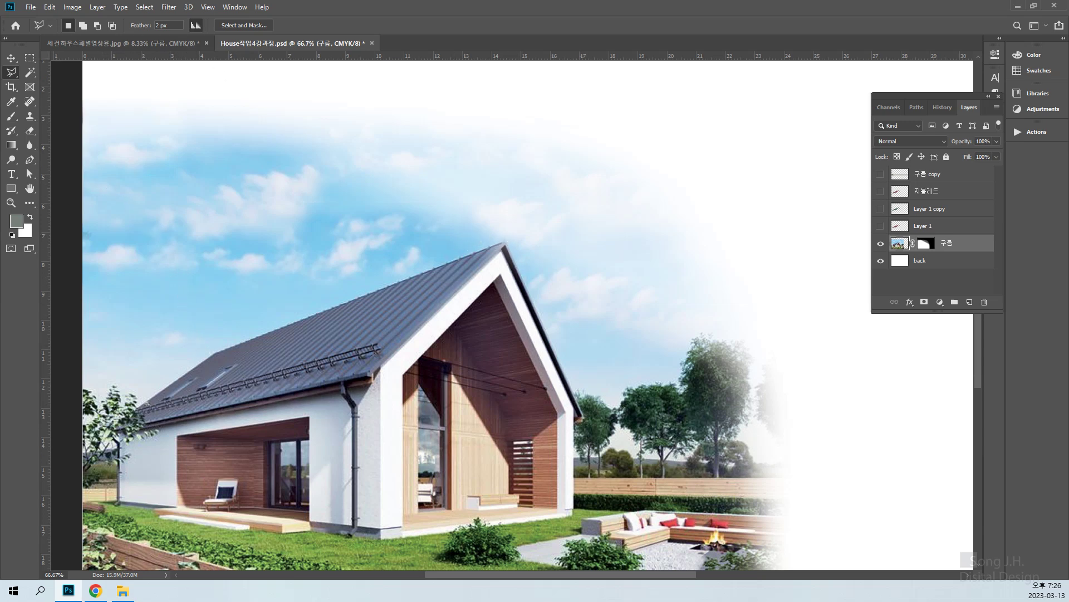
left_click(29, 72)
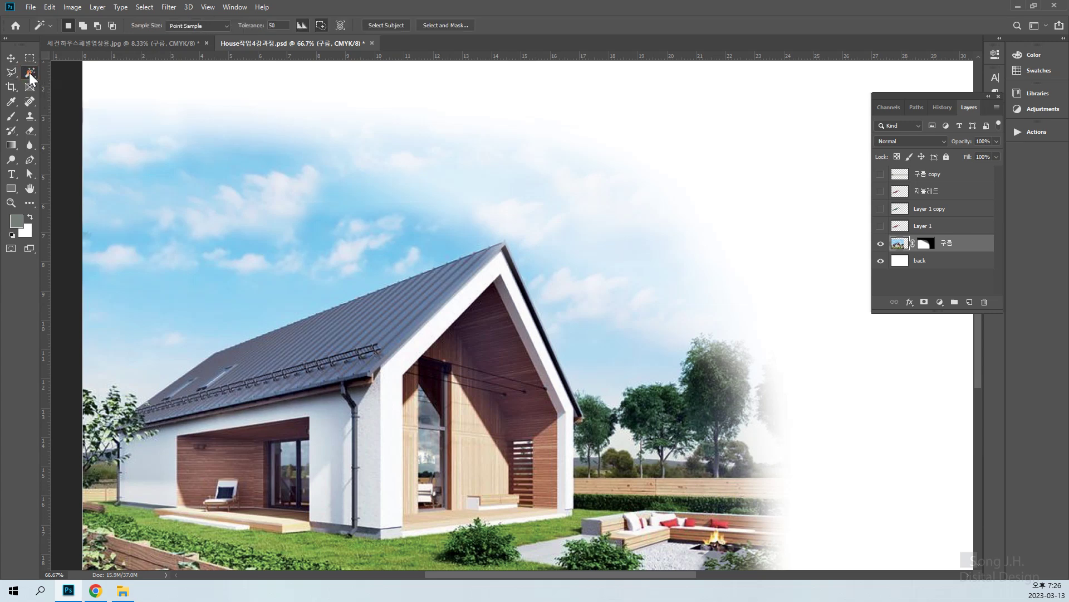
right_click(29, 72)
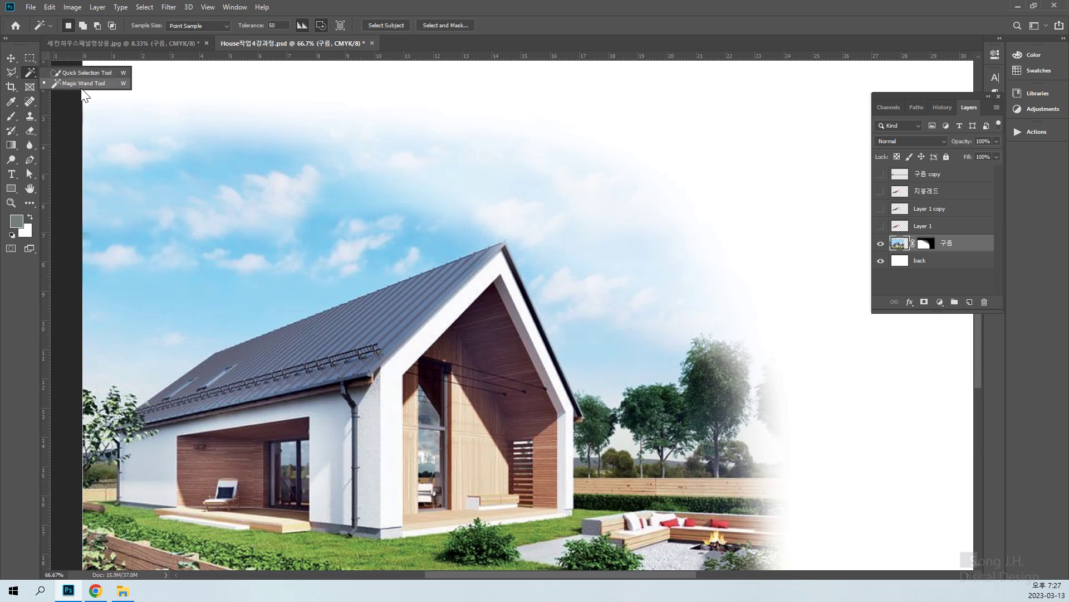
left_click(212, 305)
left_click(213, 305)
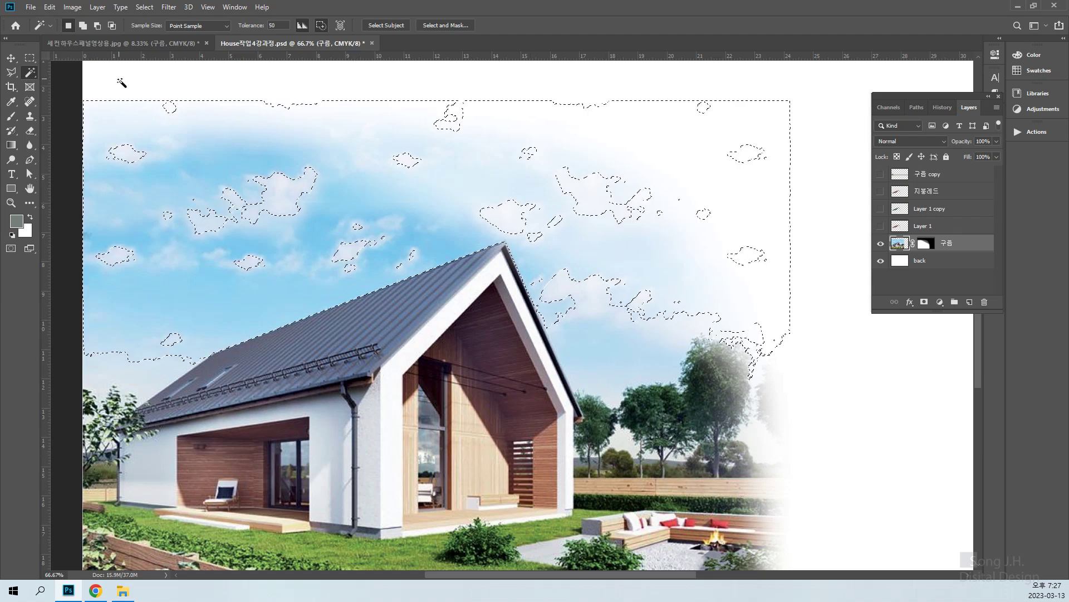
Extend the sky selection over the clouds beside and above the roof peak with the Quick Selection tool.
right_click(29, 73)
left_click(83, 83)
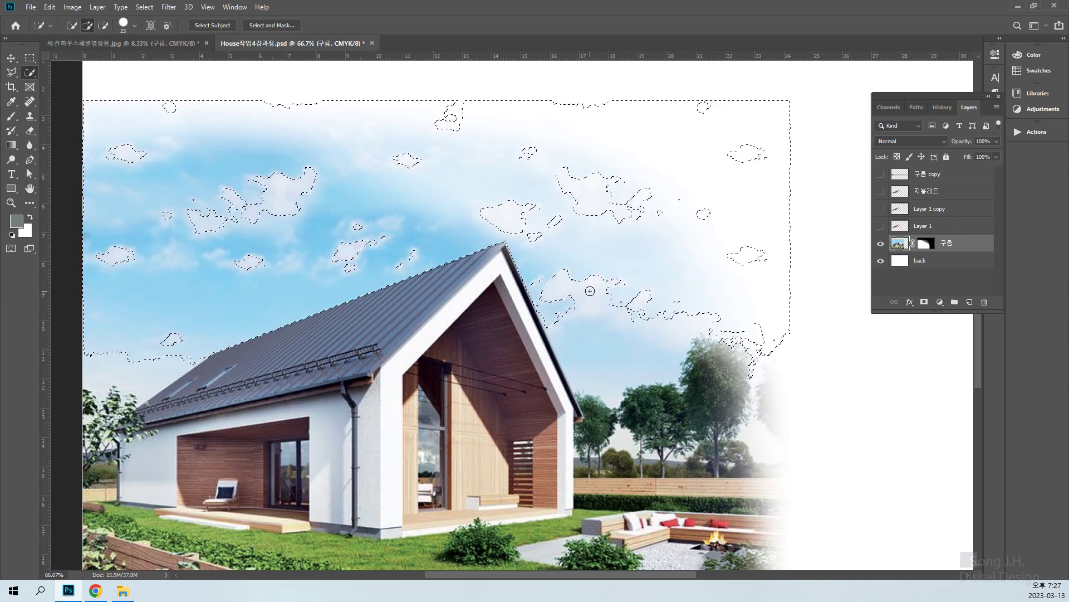
mouse_move(570, 283)
left_mouse_down()
mouse_move(603, 301)
mouse_move(598, 330)
mouse_move(591, 320)
mouse_move(589, 310)
mouse_move(621, 356)
left_mouse_up()
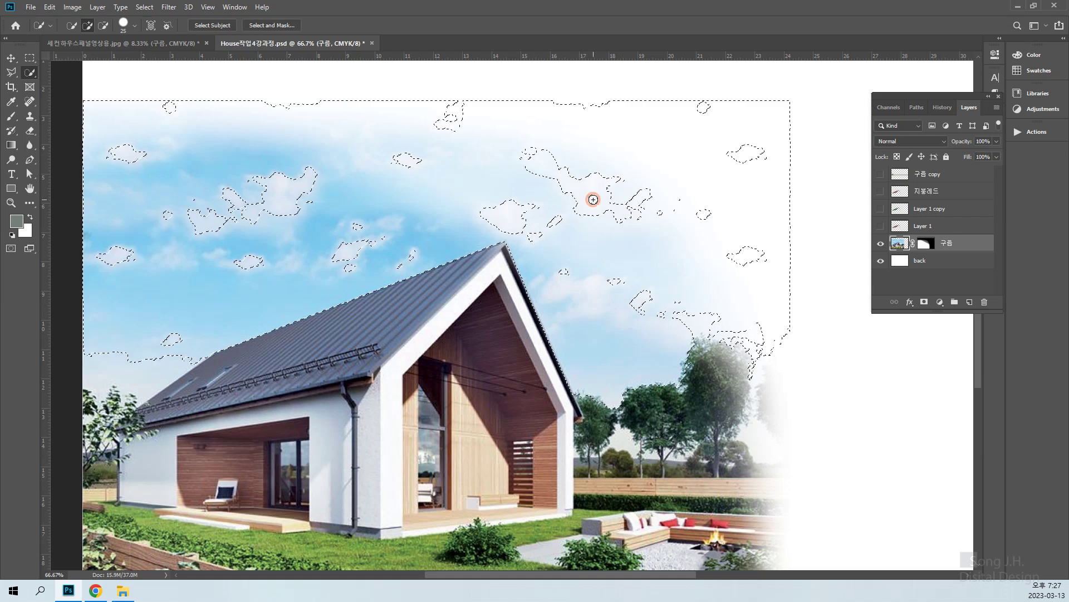
mouse_move(588, 188)
left_mouse_down()
mouse_move(547, 167)
mouse_move(580, 195)
left_mouse_up()
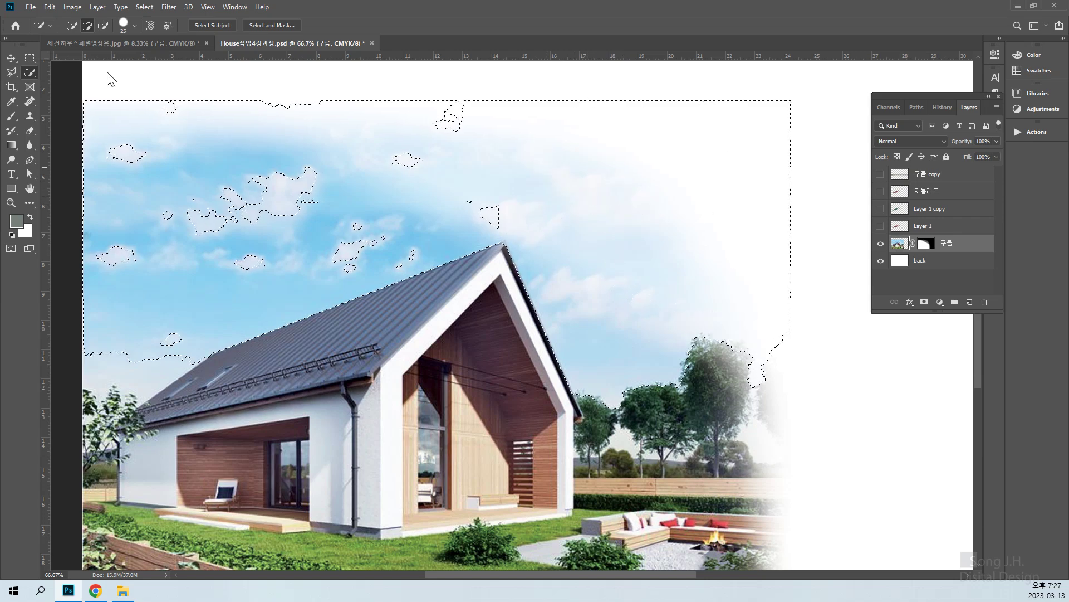
Return to the Magic Wand tool, clear the selection and sample the pale sky beside the front gable.
right_click(33, 73)
left_click(69, 85)
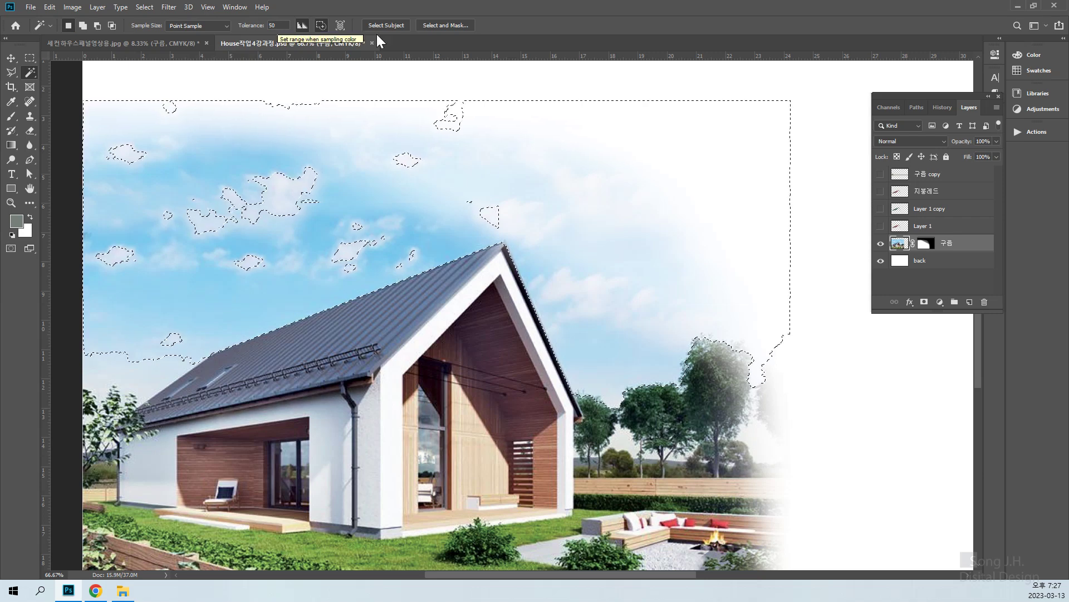
left_click(143, 7)
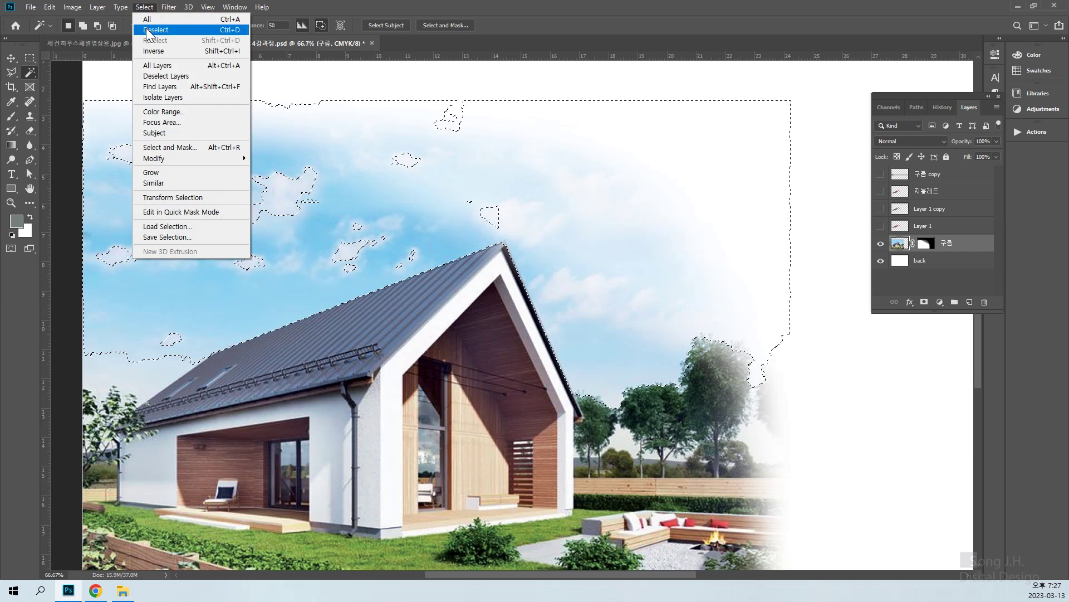
left_click(213, 30)
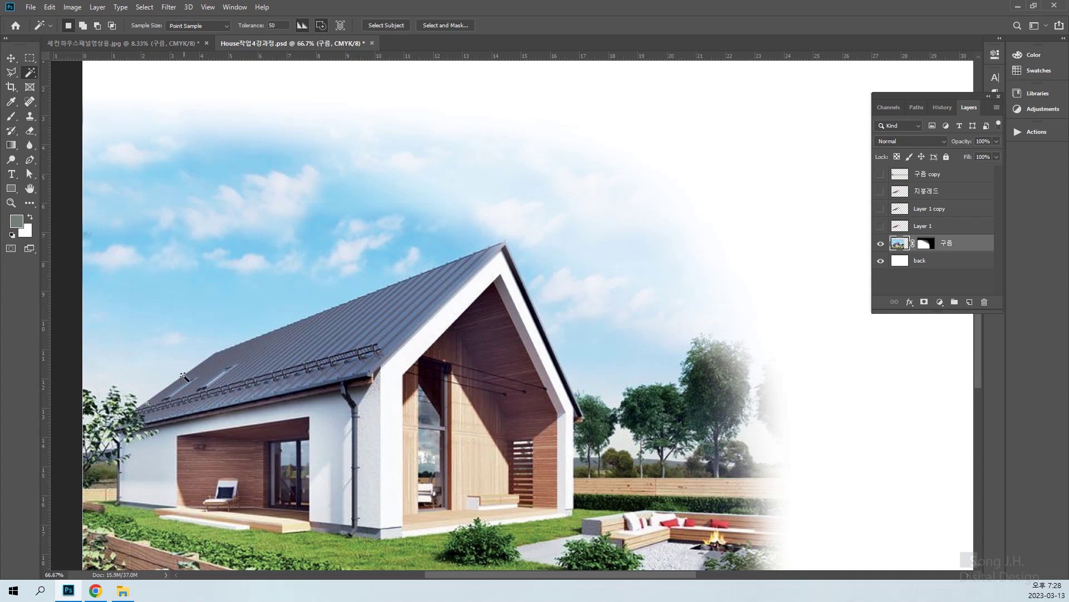
left_click(585, 346)
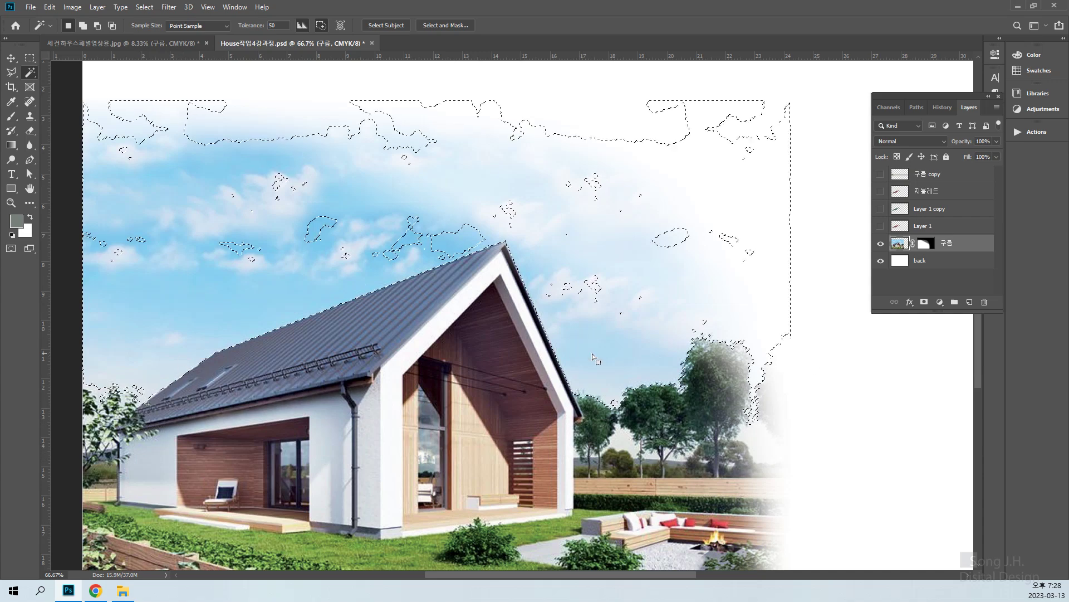
Clear the selection, test the Magic Wand on several parts of the sky with a tolerance of 30, and deselect.
left_click(279, 26)
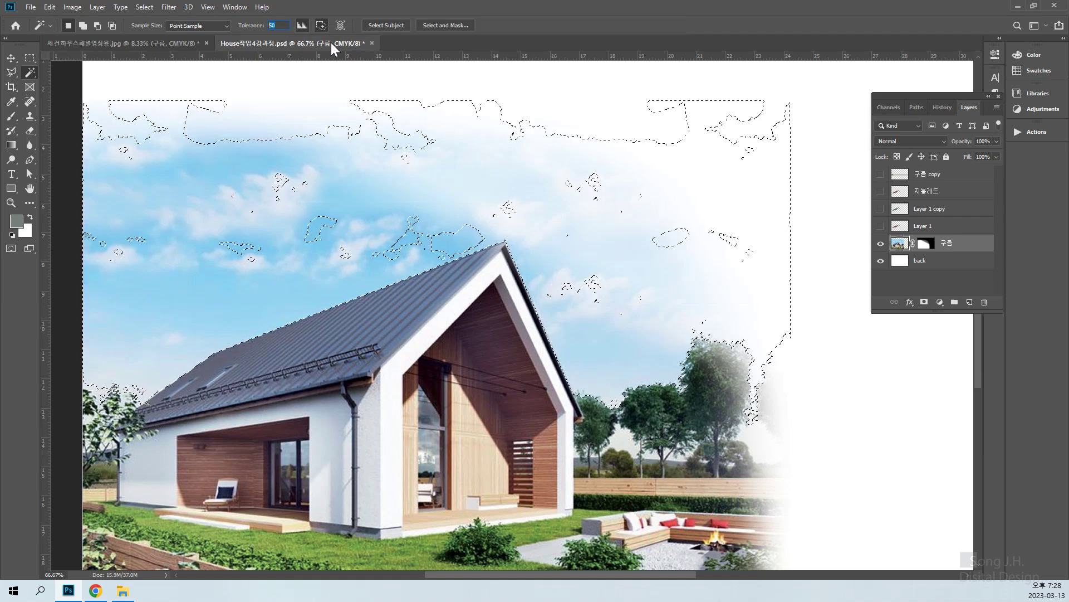
type("30")
left_click(144, 7)
left_click(155, 31)
left_click(145, 9)
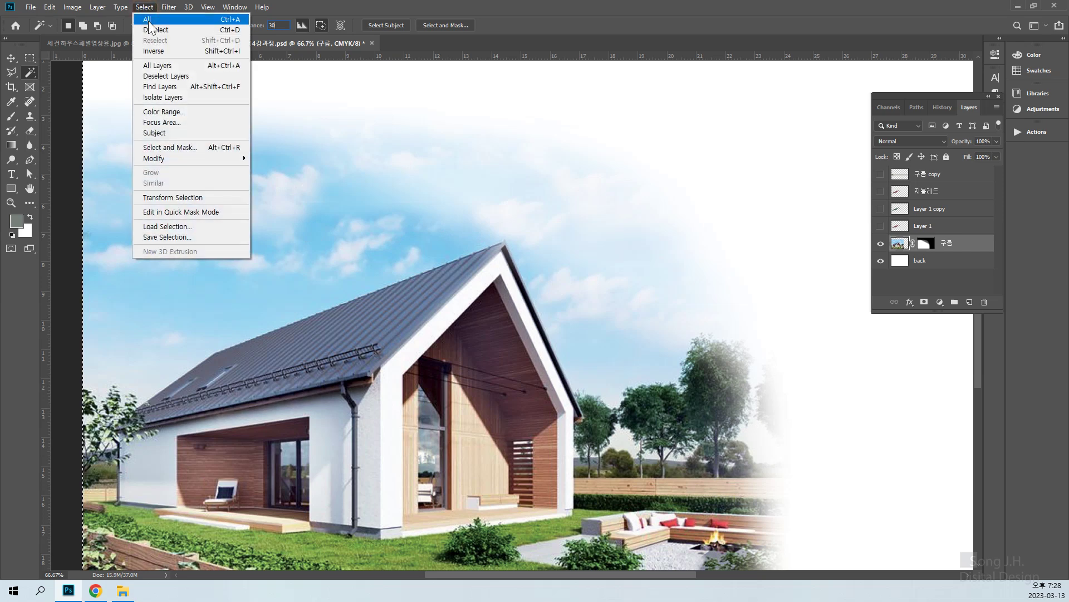
left_click(731, 101)
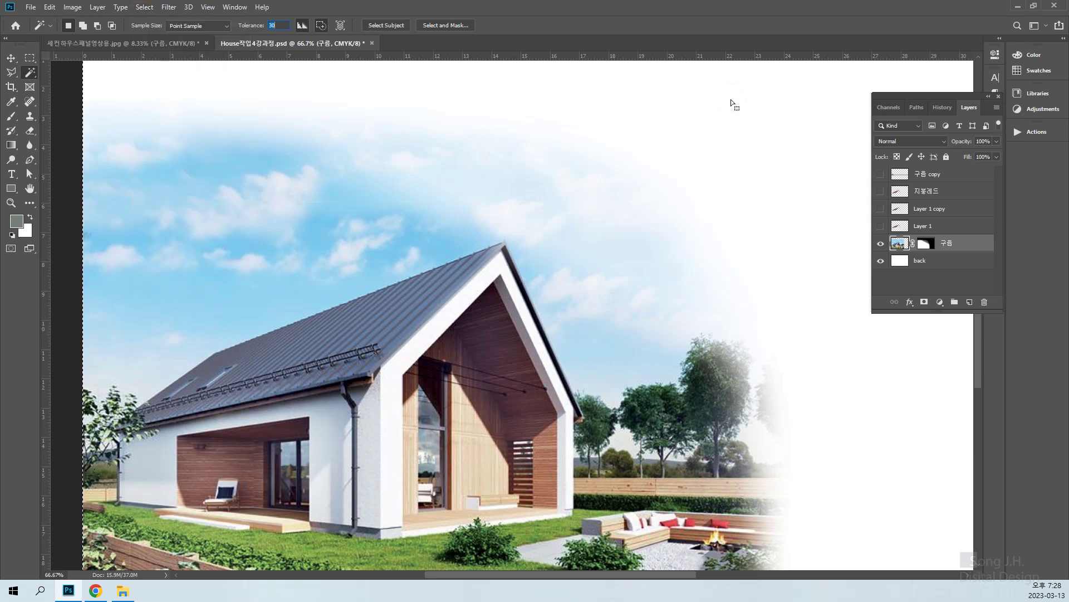
left_click(563, 273)
left_click(580, 238)
left_click(412, 209)
left_click(255, 293)
key("ctrl+d")
Test the Magic Wand on the sky with a tolerance of 100, and deselect.
double_click(283, 25)
left_click(447, 178)
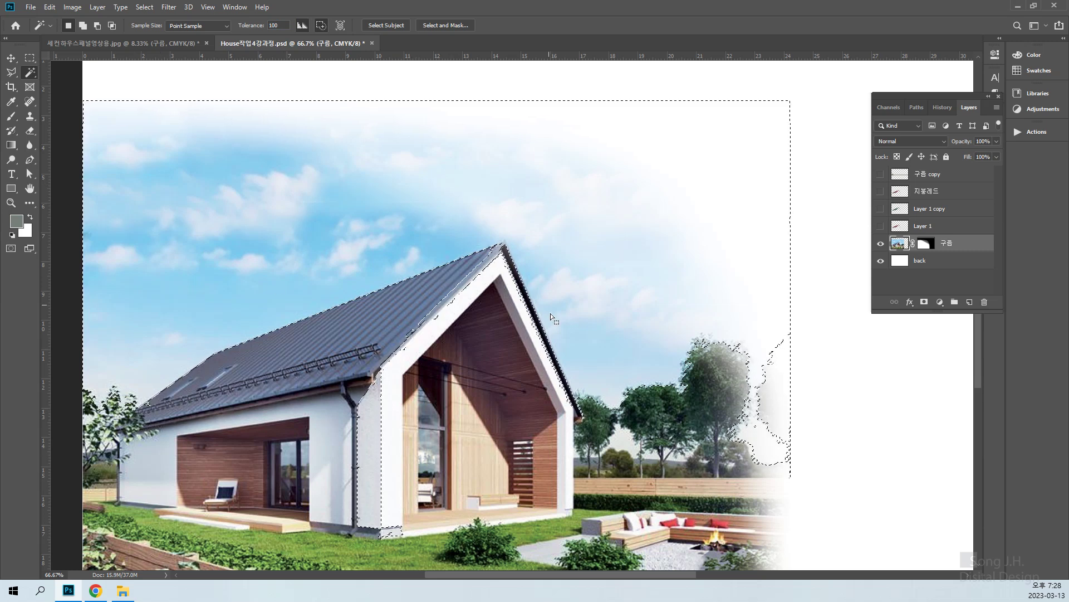
key("ctrl+d")
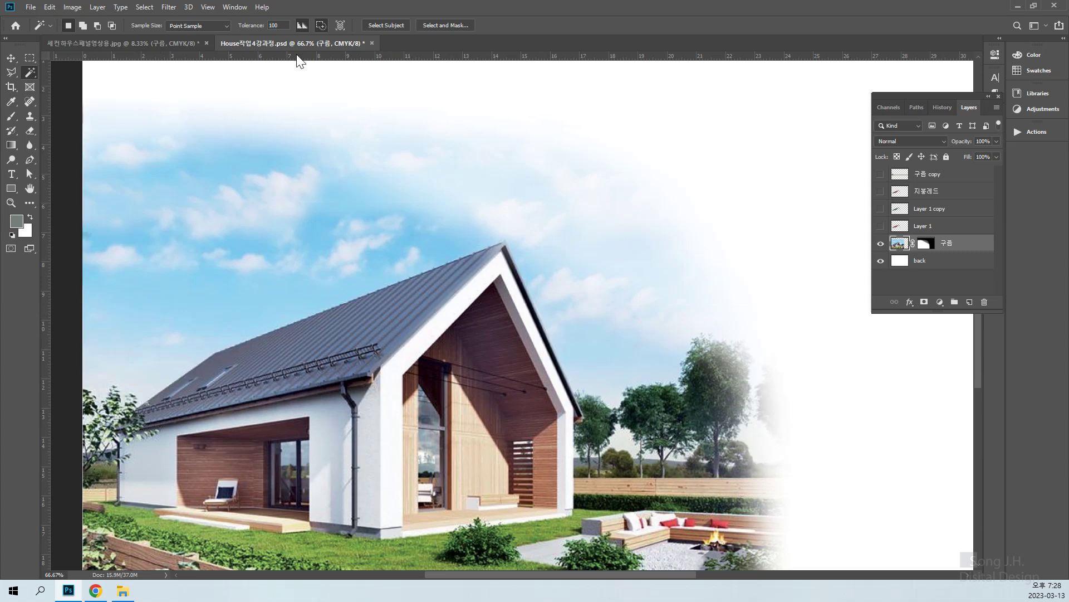
Select the sky with a tolerance of 50 and add the lower sky, remaining clouds and area around the large tree.
double_click(286, 25)
left_click(409, 233)
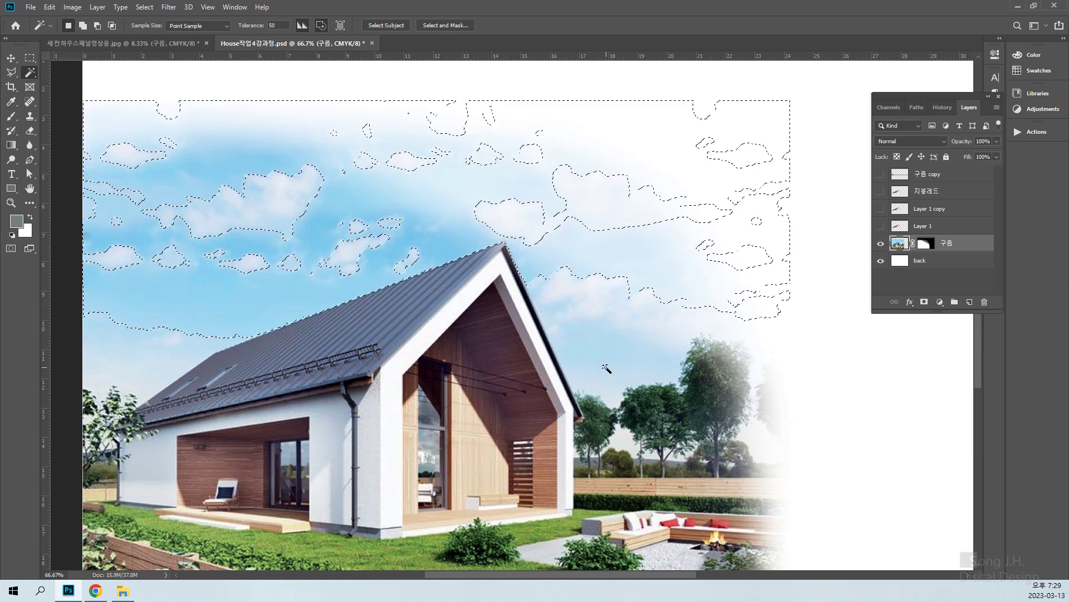
key("shift")
left_click(603, 322, "shift")
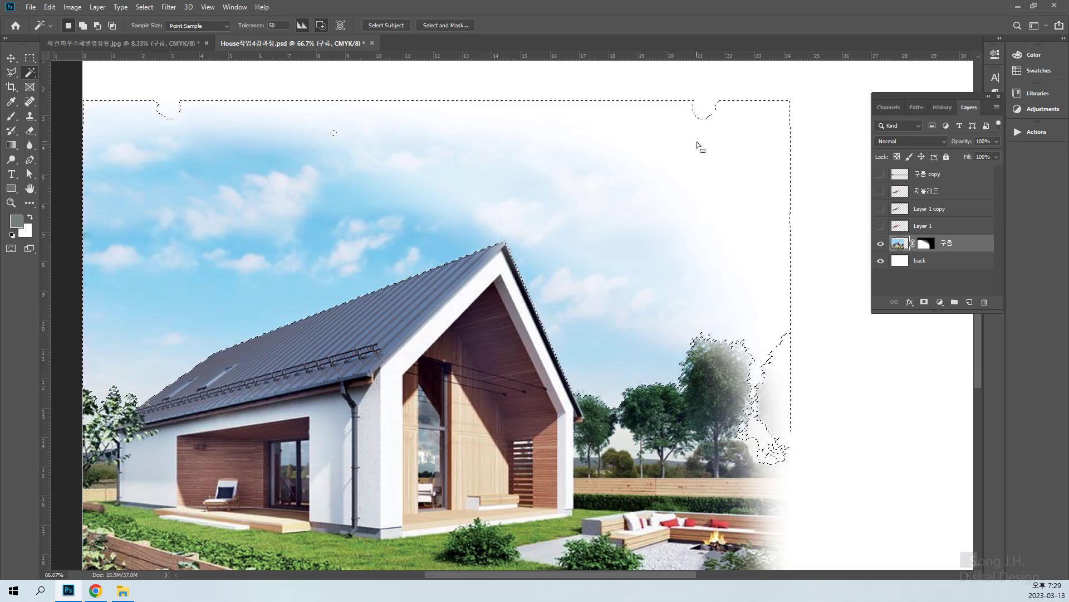
left_click(703, 108, "shift")
left_click(167, 109, "shift")
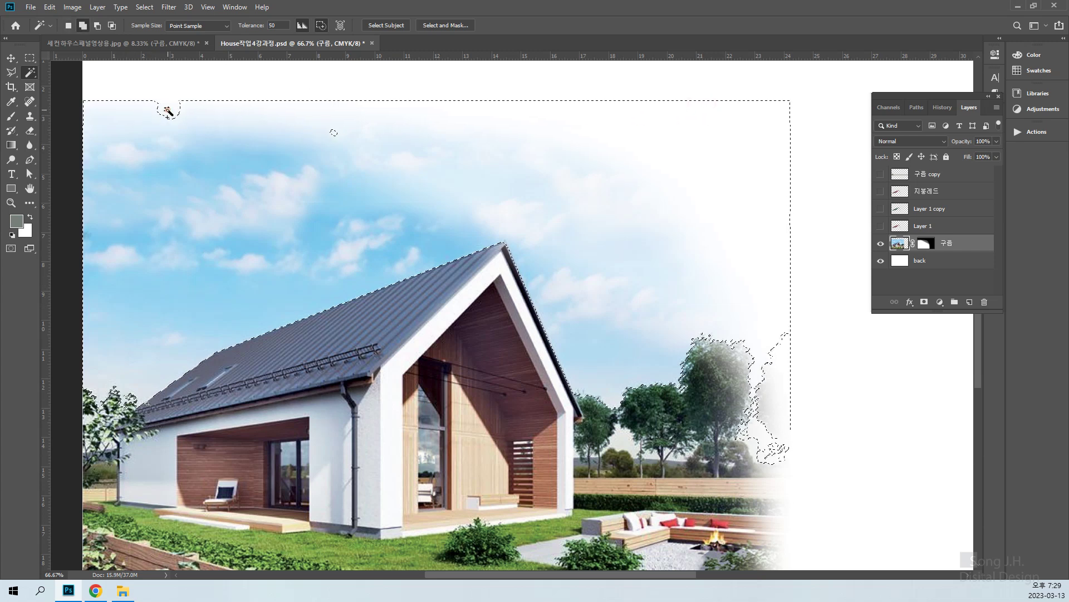
left_click(759, 389, "shift")
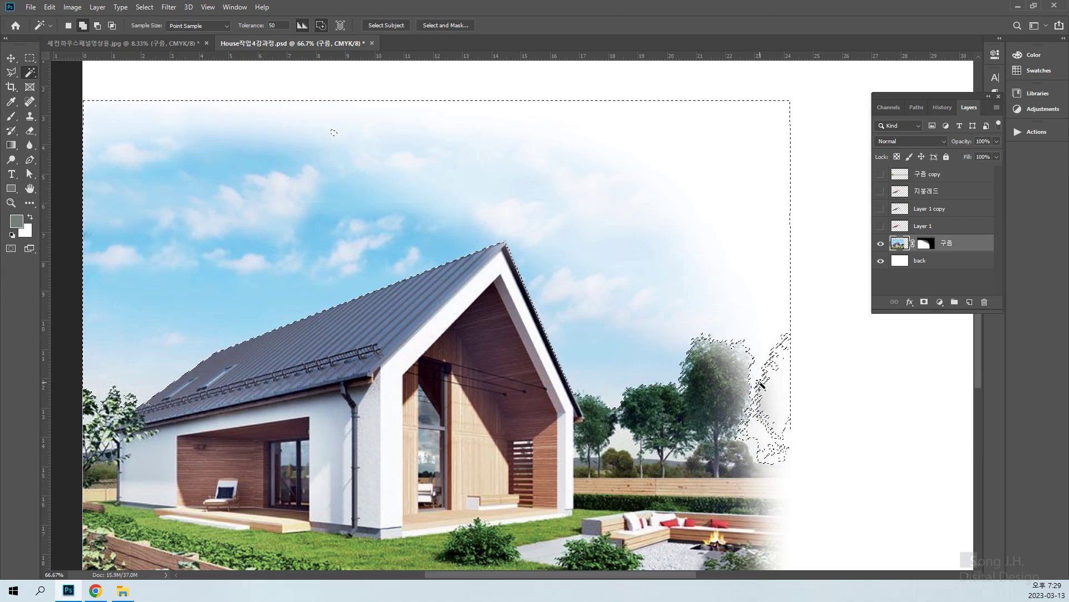
left_click(757, 452, "shift")
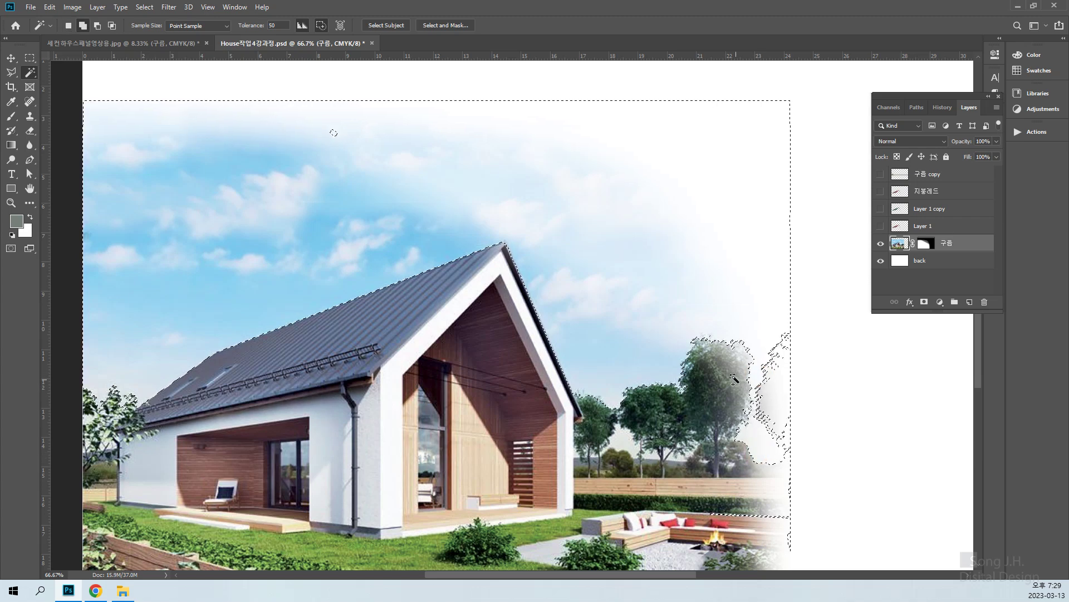
left_click(741, 327, "shift")
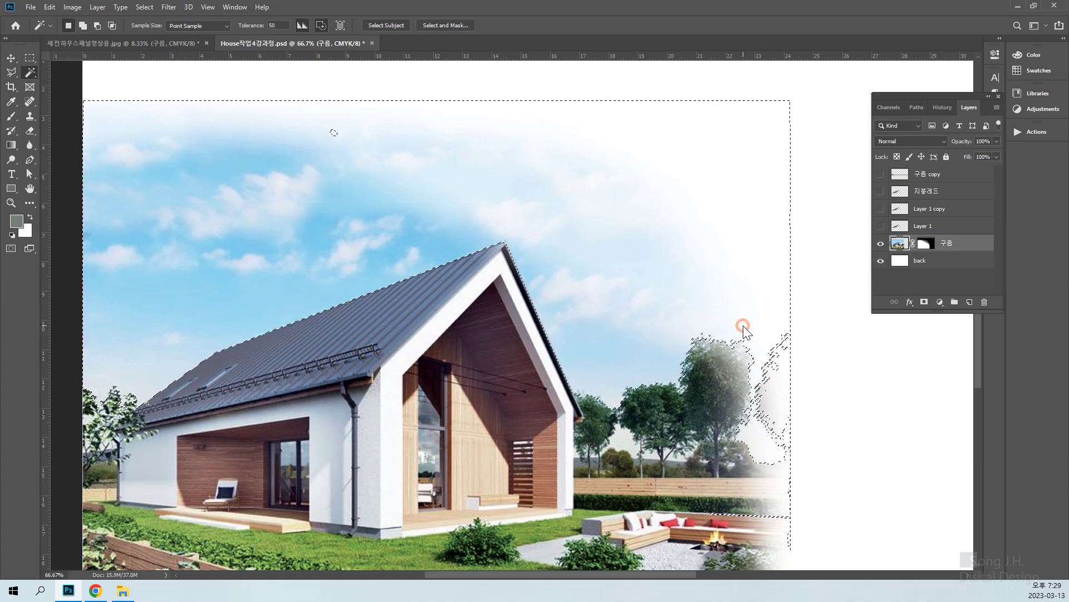
Disable and delete the 구름 layer's mask, and clear the sky selection.
left_click(925, 244, "shift")
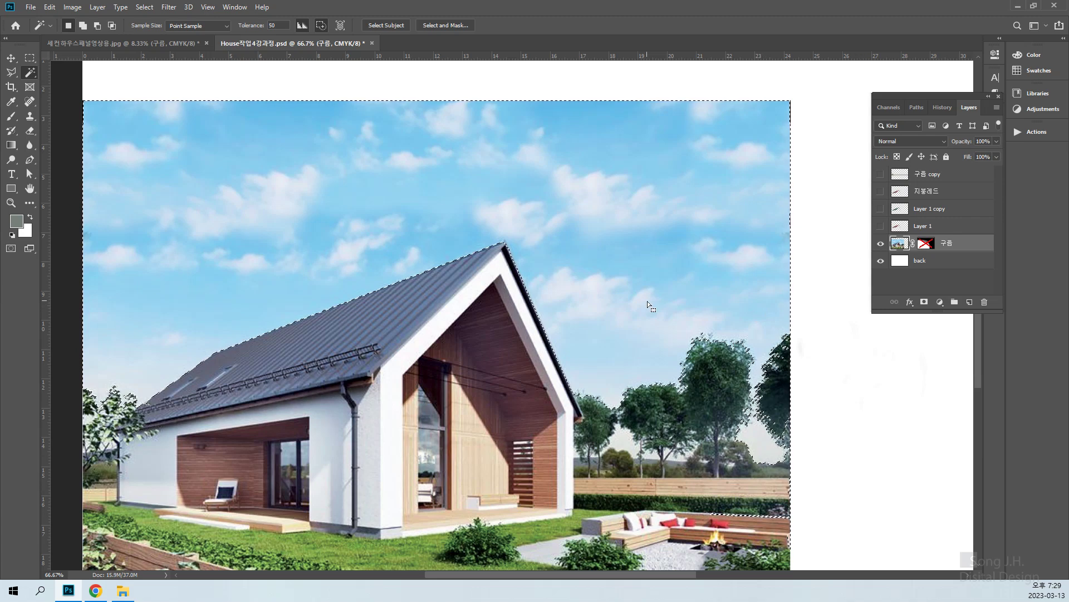
right_click(930, 244)
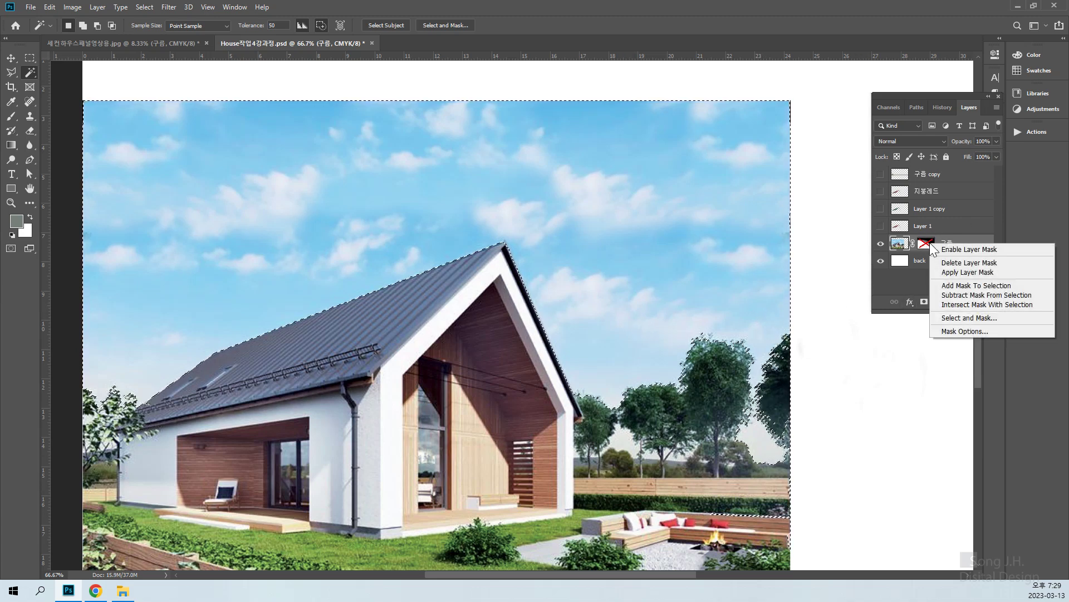
left_click(971, 264)
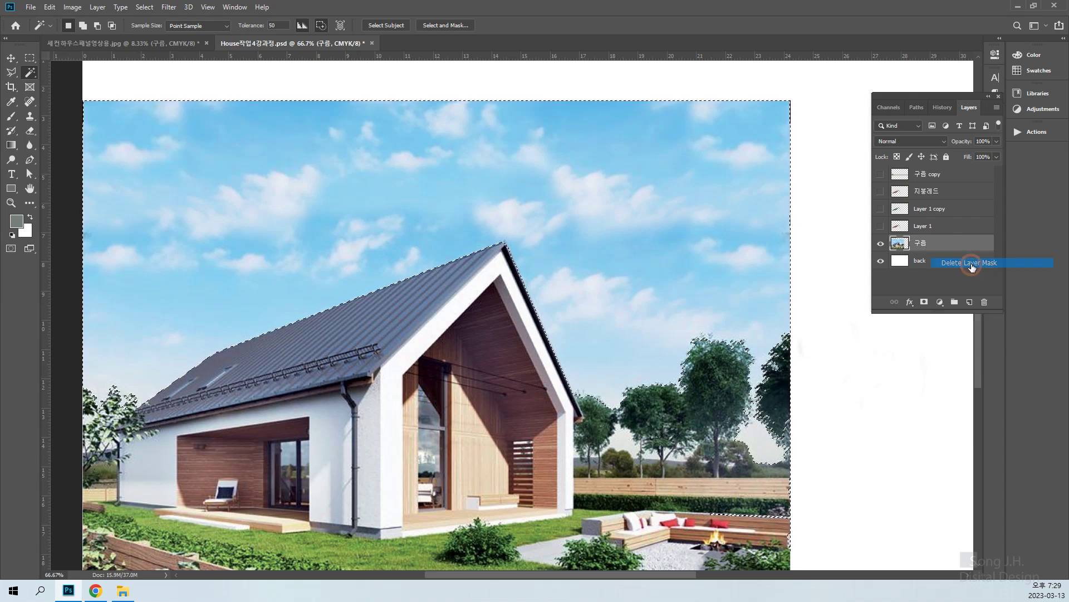
key("ctrl+d")
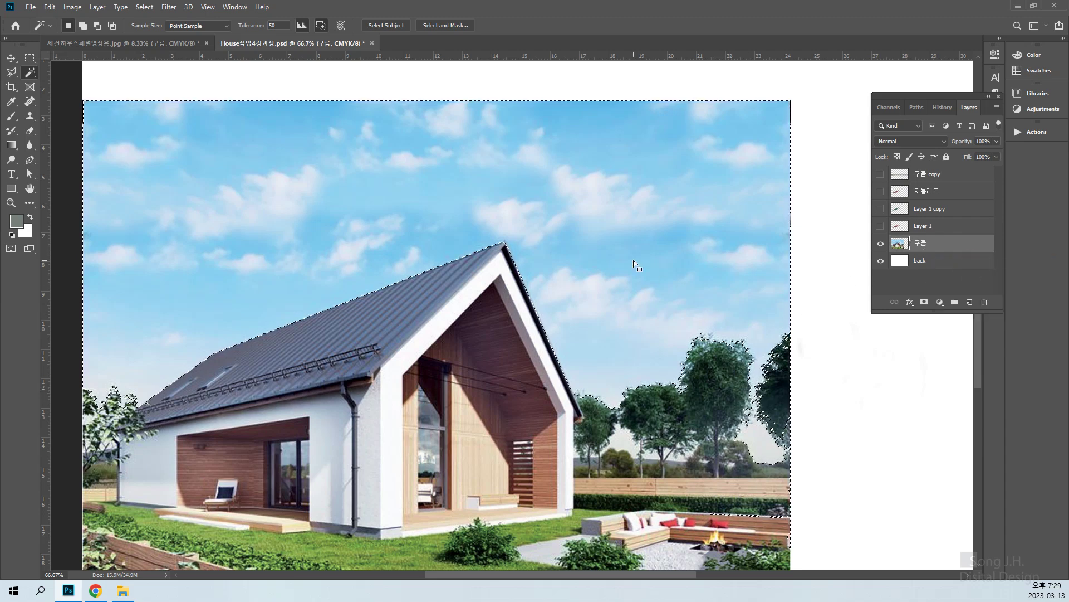
Select the blue sky above the house with the Magic Wand and add the neighbouring clouds and sky areas.
left_click(639, 225)
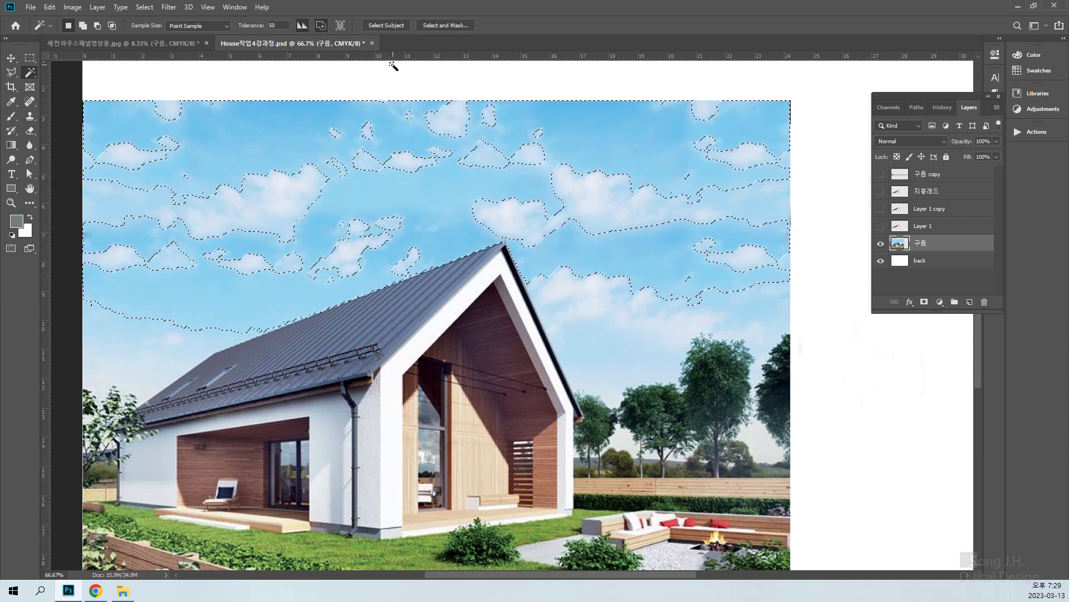
left_click(591, 306, "shift")
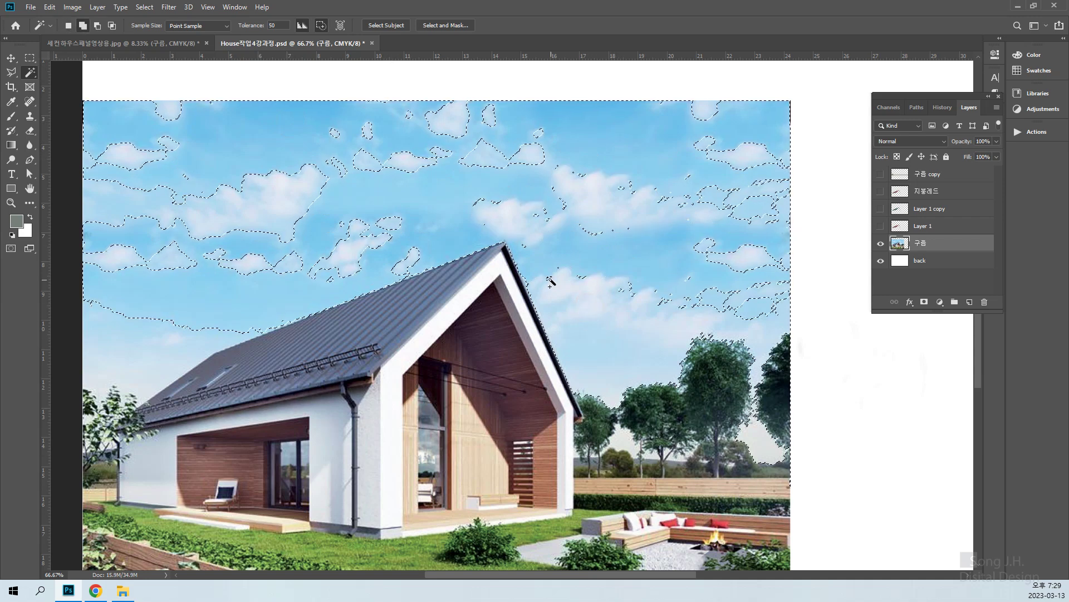
left_click(353, 257, "shift")
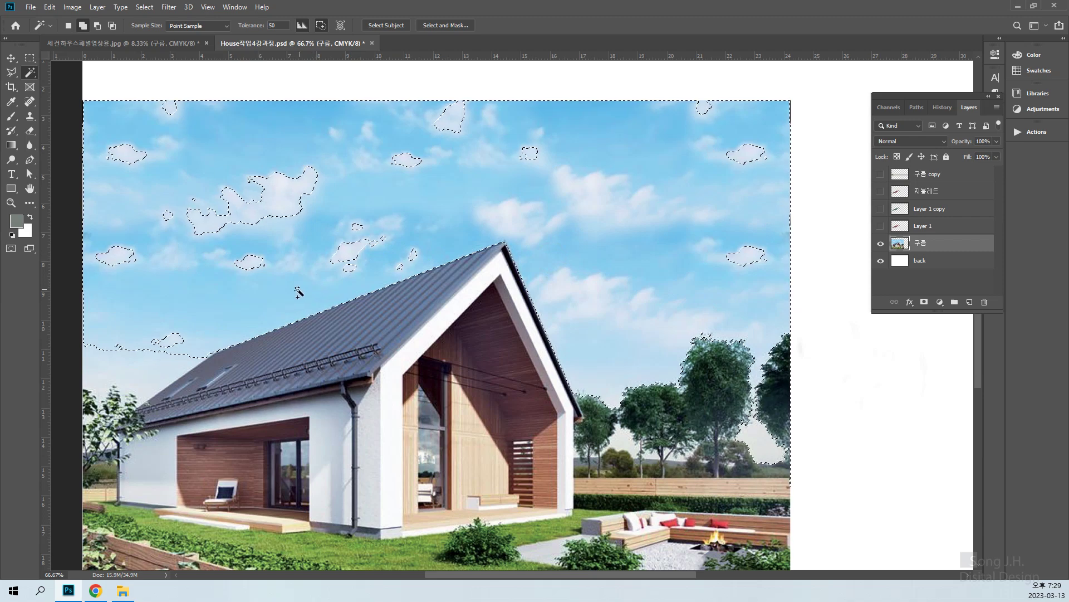
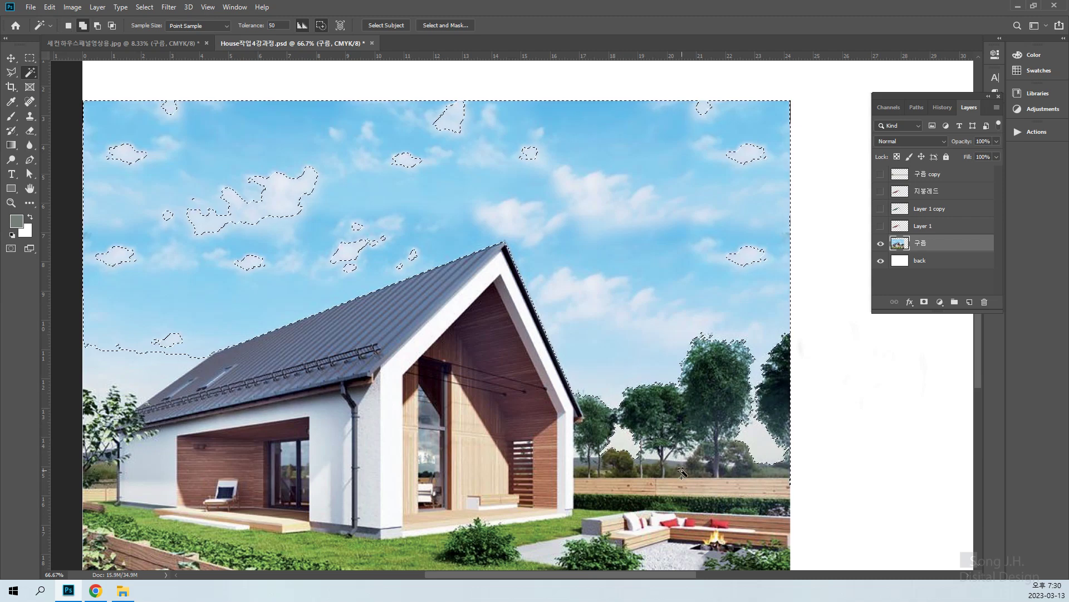
Add the sky between the trees, the white front wall and the pale sky beside the small tree to the selection.
left_click(651, 454, "shift")
left_click(568, 468, "shift")
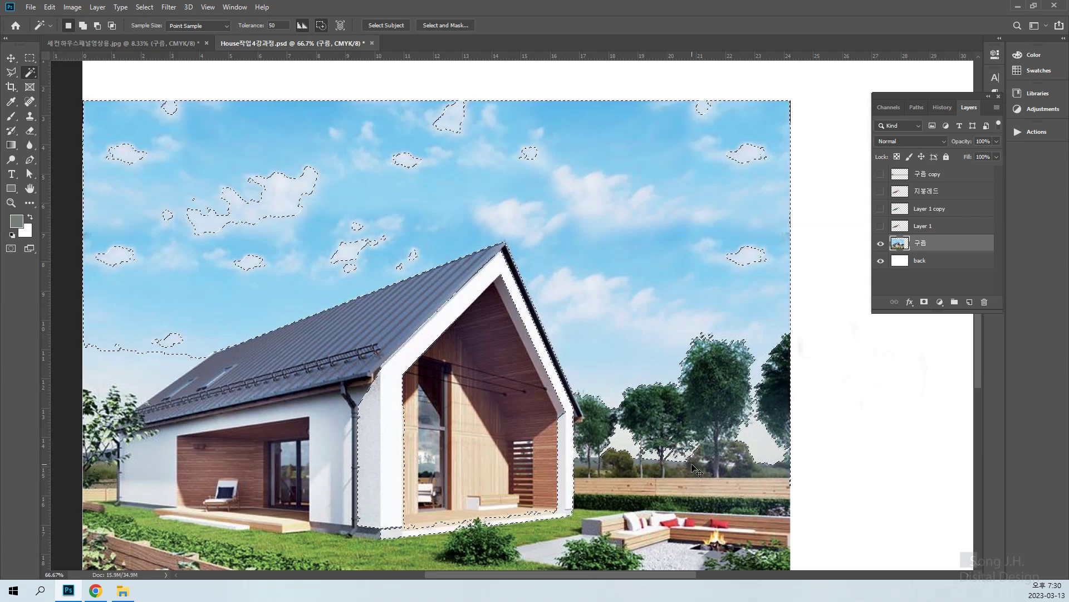
key("ctrl+plus")
left_click_drag(264, 397, 648, 360)
left_click(373, 390, "shift")
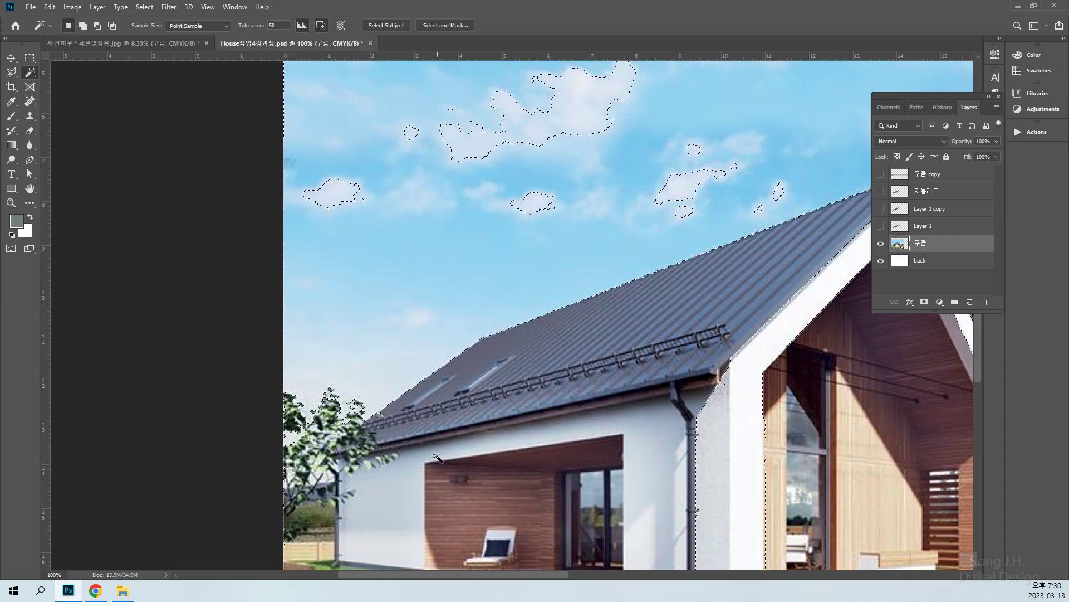
key("ctrl+minus")
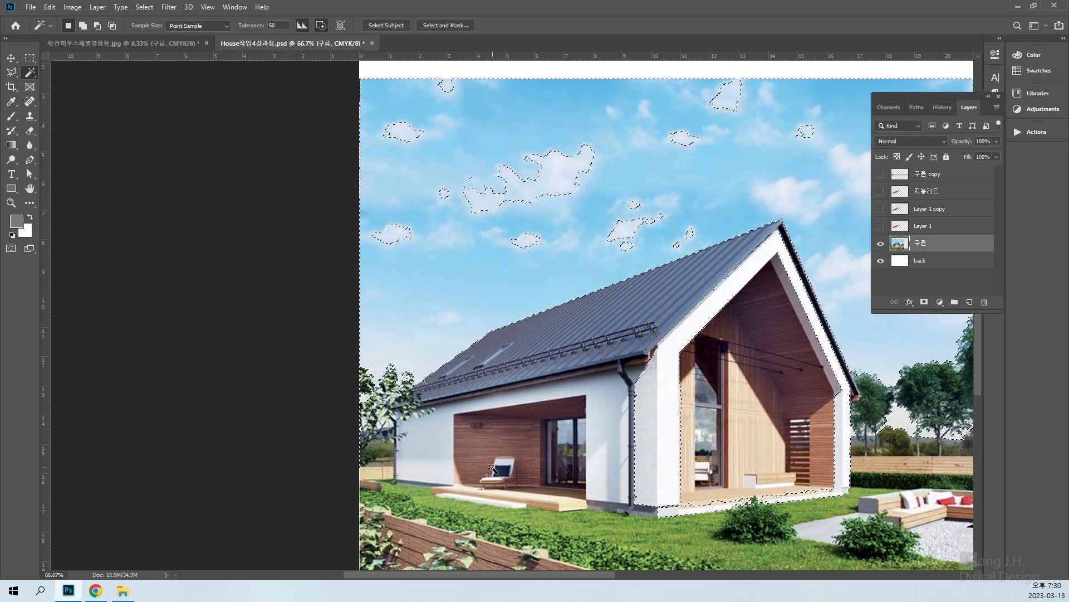
Add the remaining clouds above the house to the sky selection.
left_click_drag(825, 314, 589, 371)
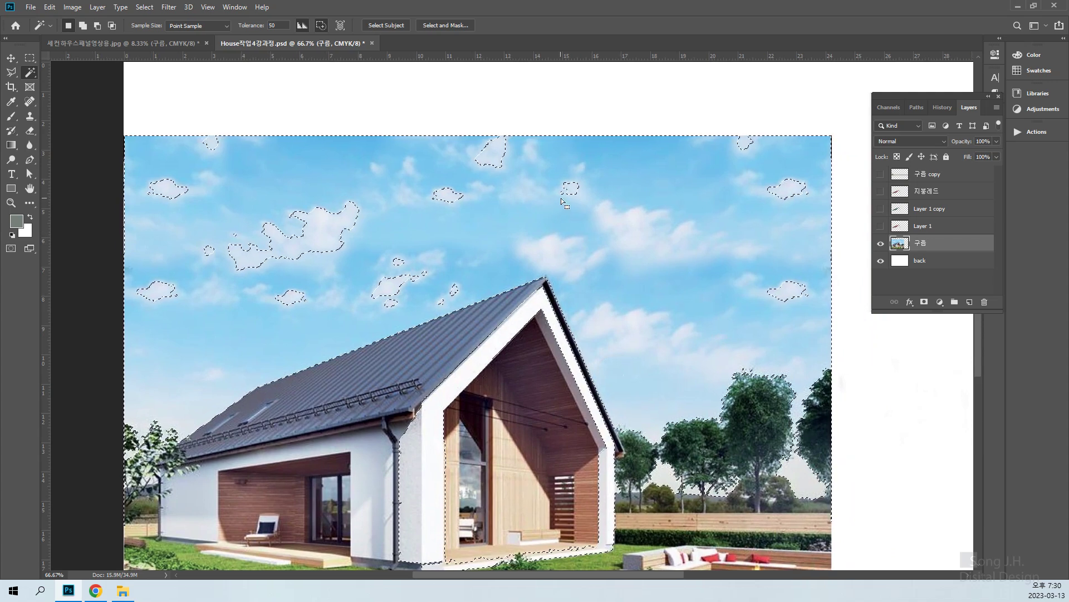
left_click(491, 162)
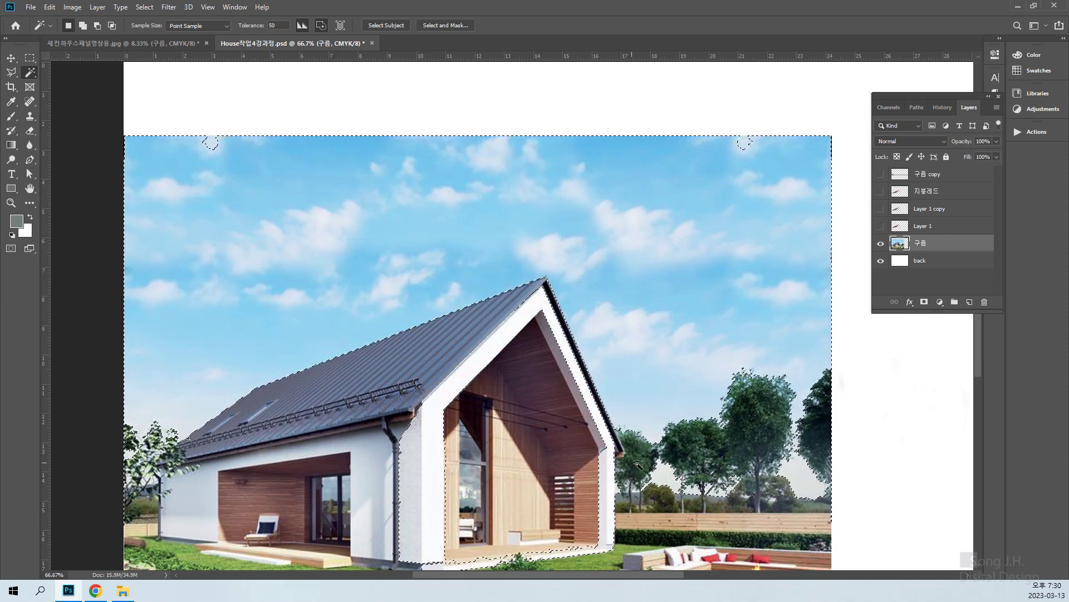
left_click_drag(659, 480, 664, 417)
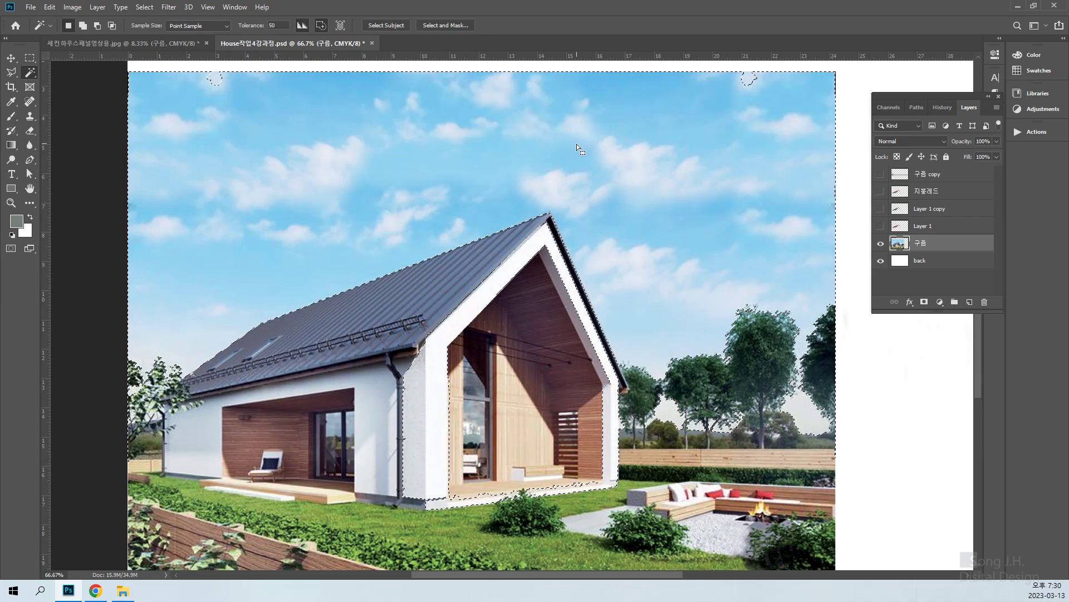
Clear the selection and reselect the sky with a Magic Wand tolerance of 40, adding the lower sky on both sides of the house.
left_click(282, 25)
type("40")
key("ctrl+d")
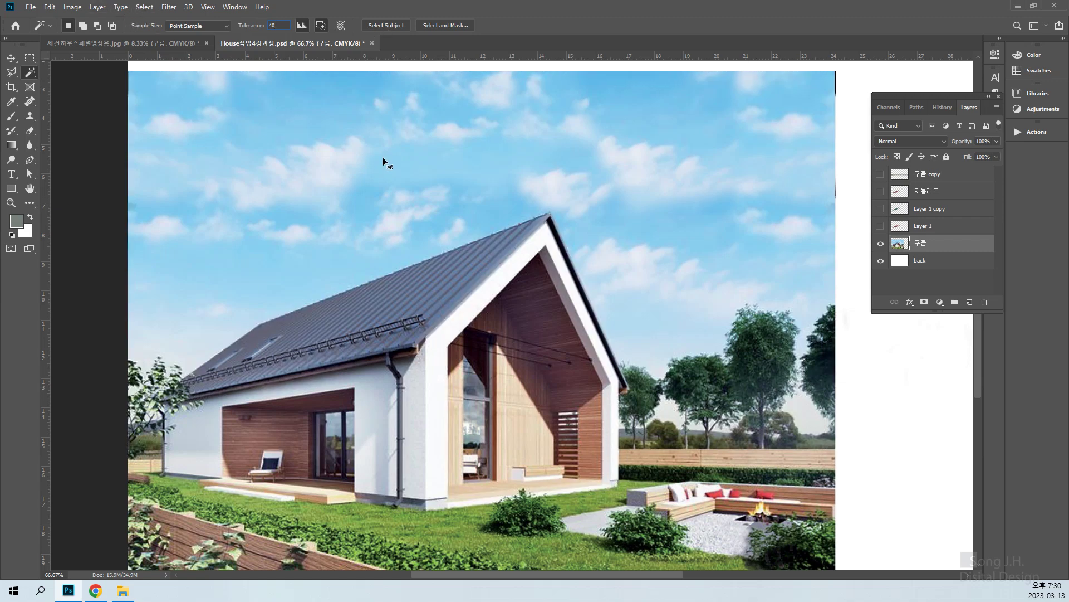
left_click(486, 190)
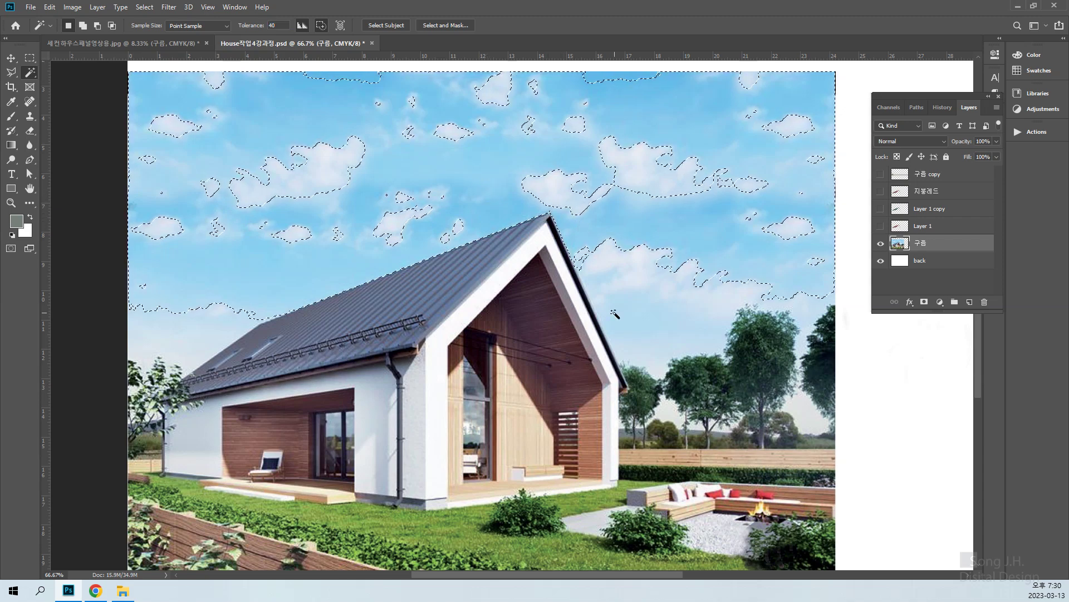
left_click(618, 337, "shift")
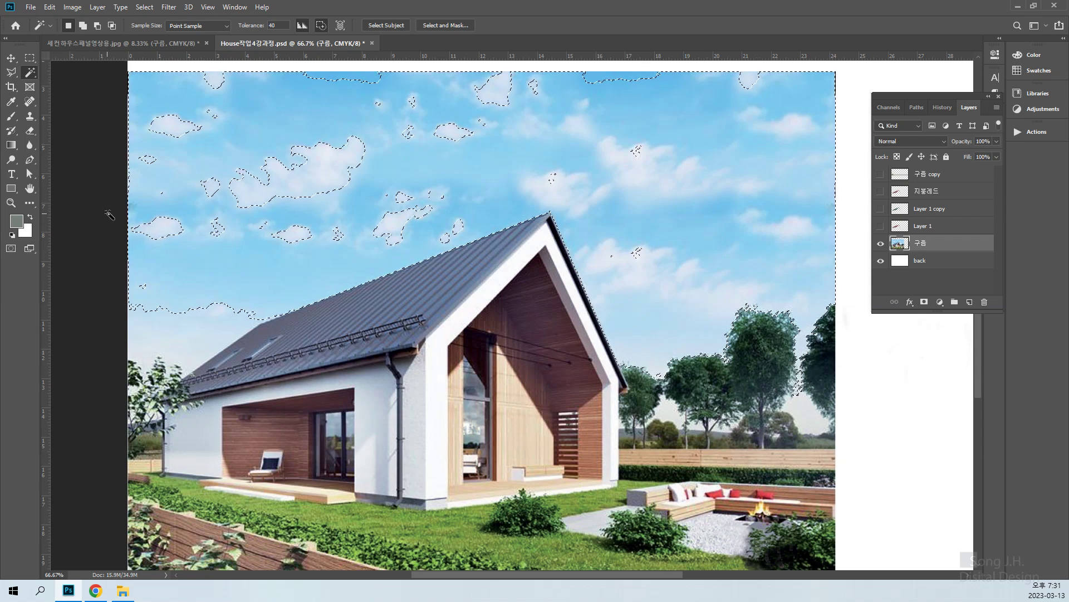
left_click(178, 347, "shift")
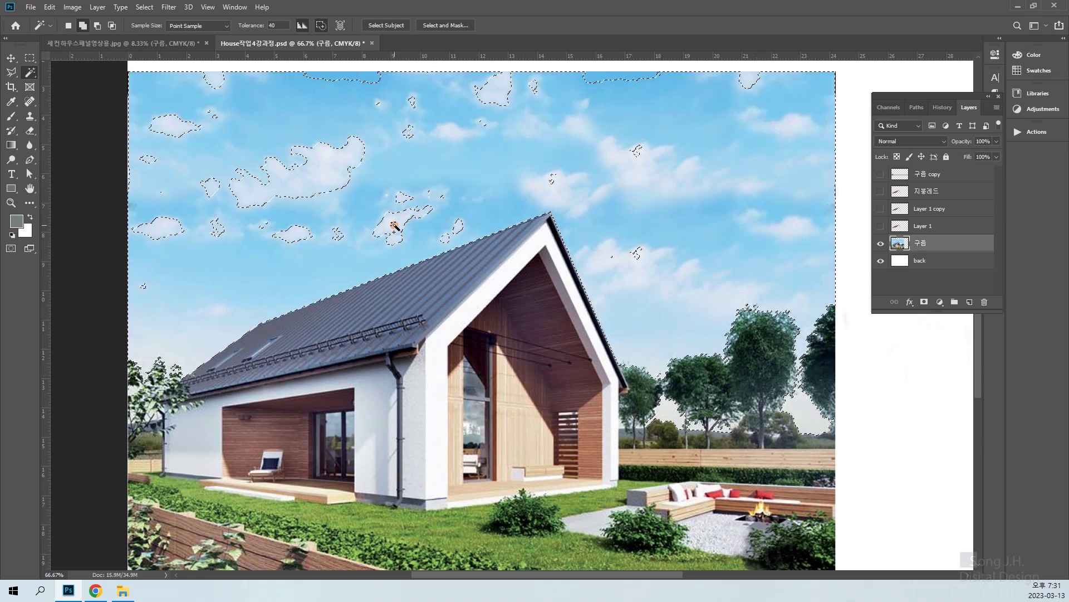
Add the unselected clouds above the roof and along the upper edge to the sky selection.
left_click(304, 181, "shift")
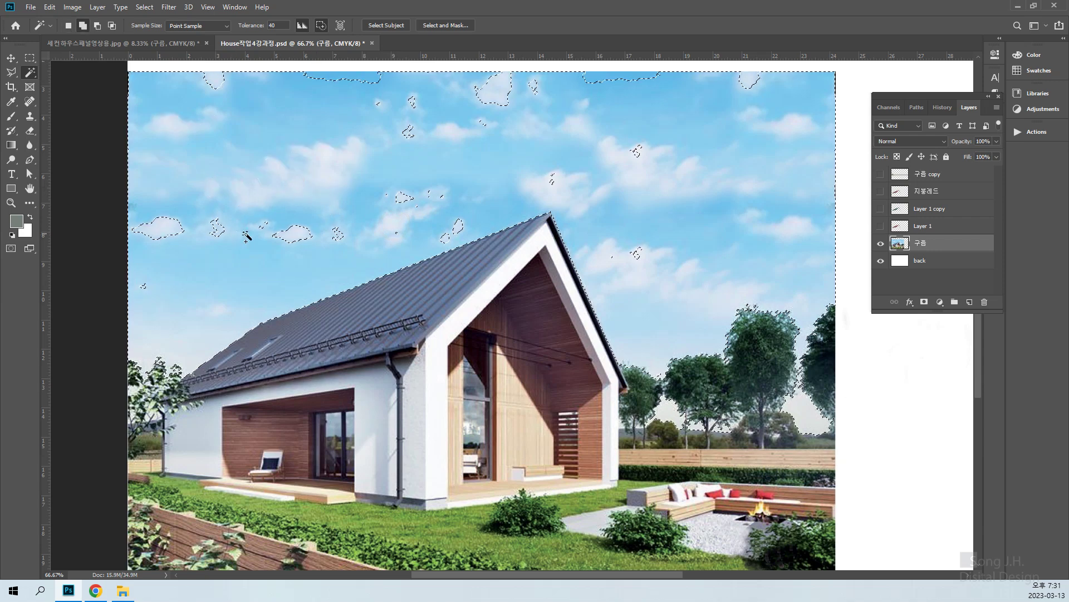
left_click(292, 241, "shift")
left_click(158, 229, "shift")
left_click(490, 95, "shift")
left_click(531, 84, "shift")
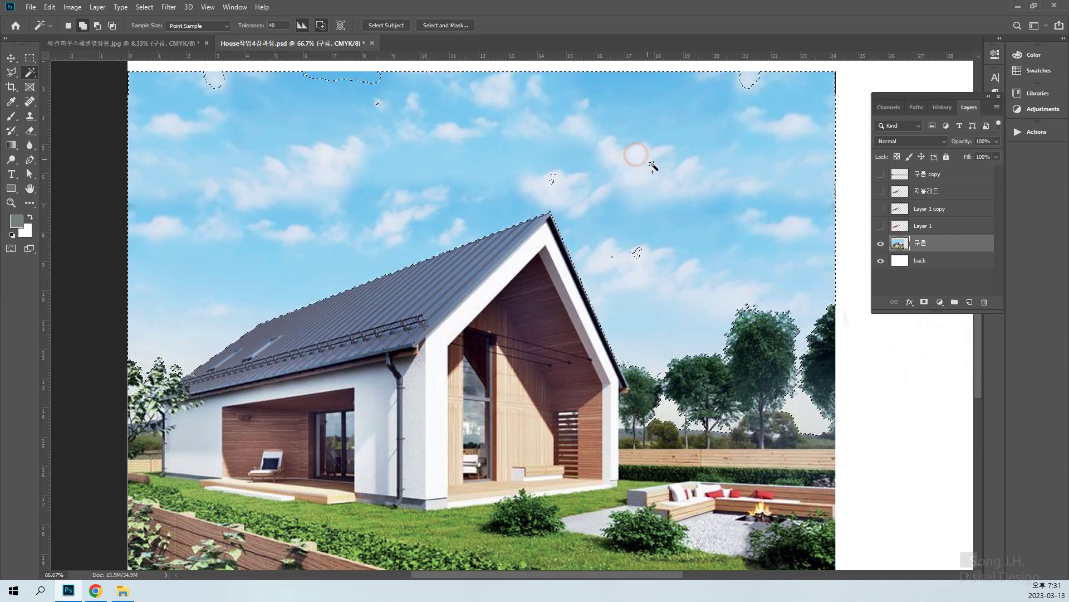
Add the small leftover cloud patches and the gaps along the sky's upper edge to the selection with the Rectangular Marquee.
key("m")
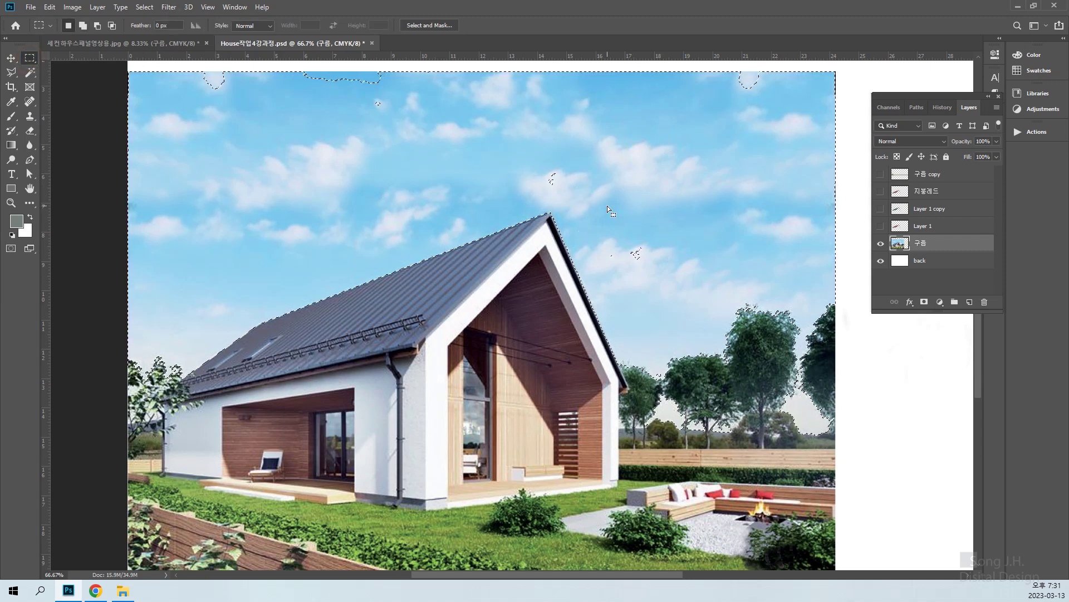
key("shift")
left_click_drag(627, 240, 682, 268)
left_click_drag(537, 163, 585, 194)
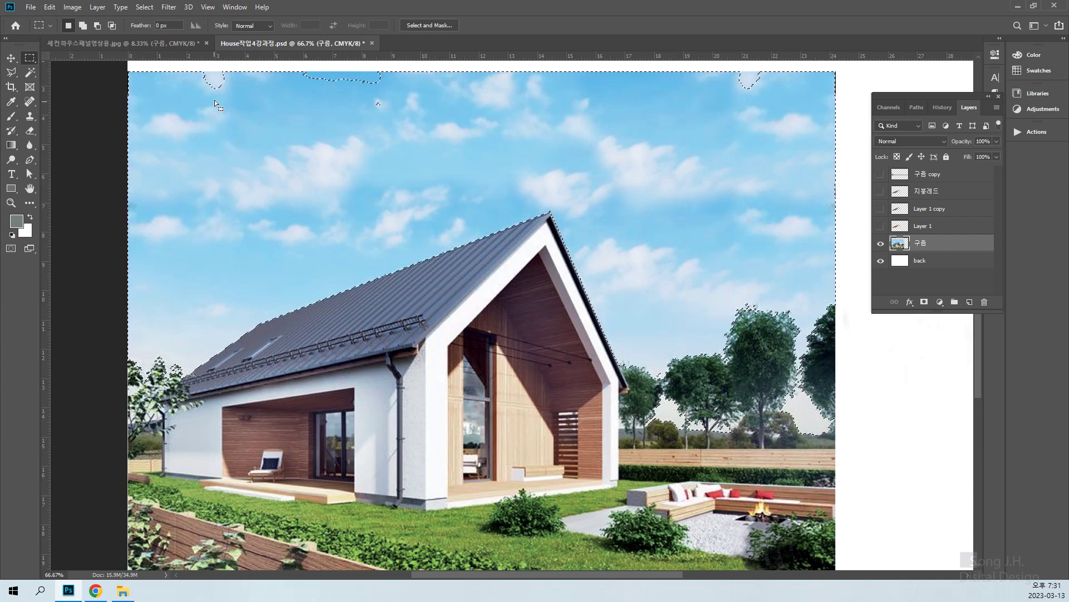
left_click_drag(173, 115, 548, 77)
left_click_drag(656, 125, 788, 70)
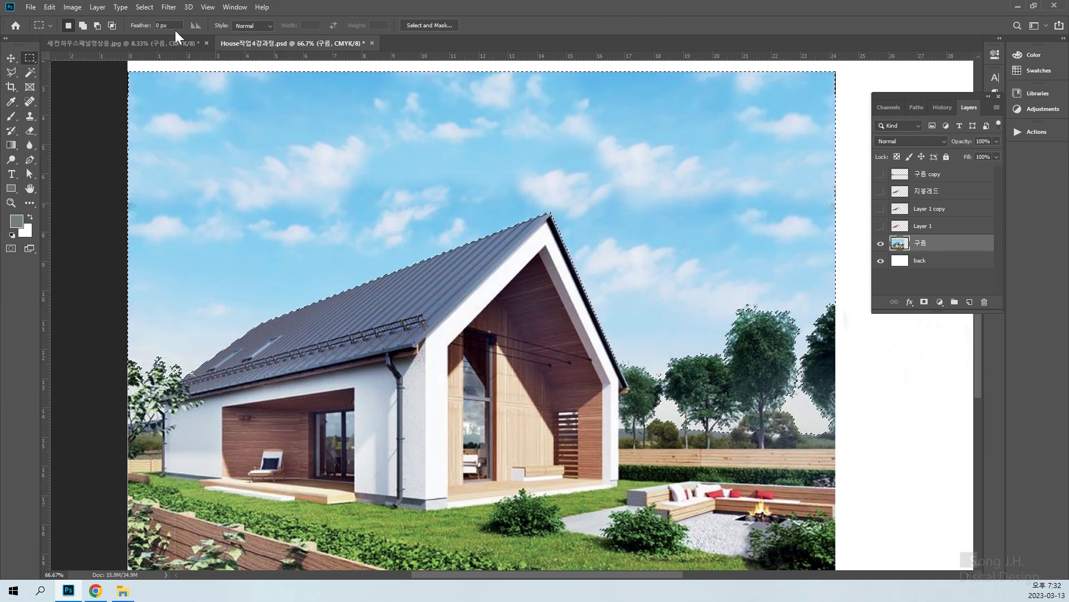
Invert the sky selection and cut the house and garden onto a new layer.
left_click(145, 7)
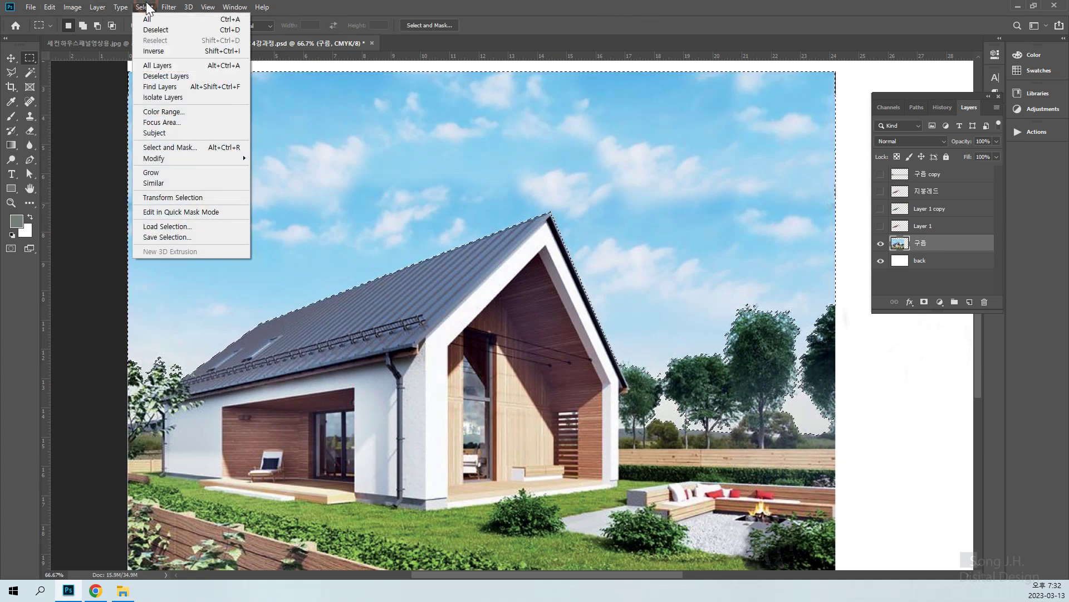
left_click(168, 51)
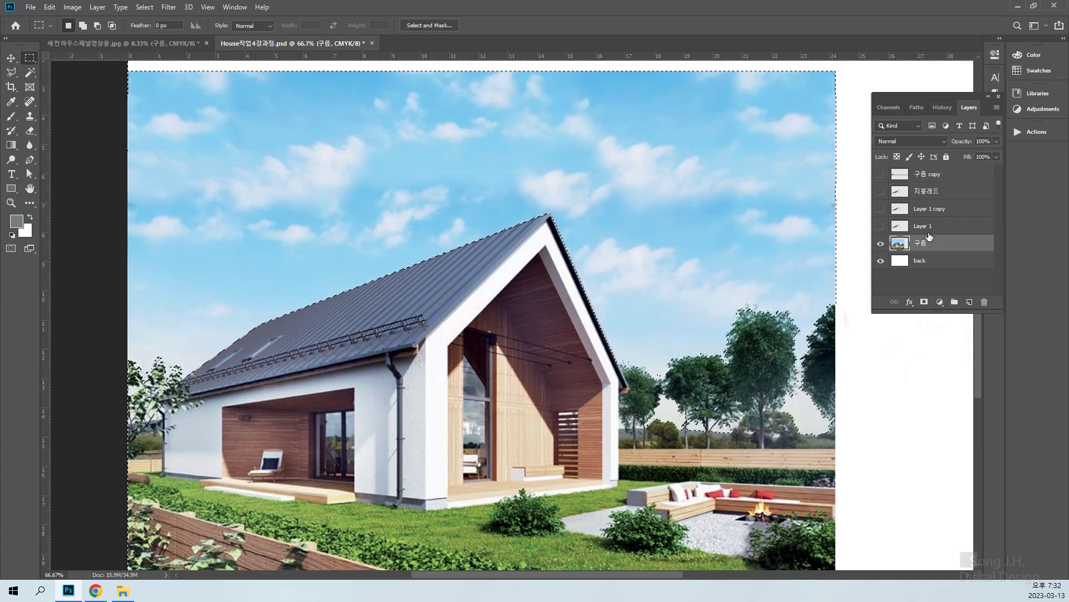
key("ctrl+minus")
left_click(98, 7)
mouse_move(105, 26)
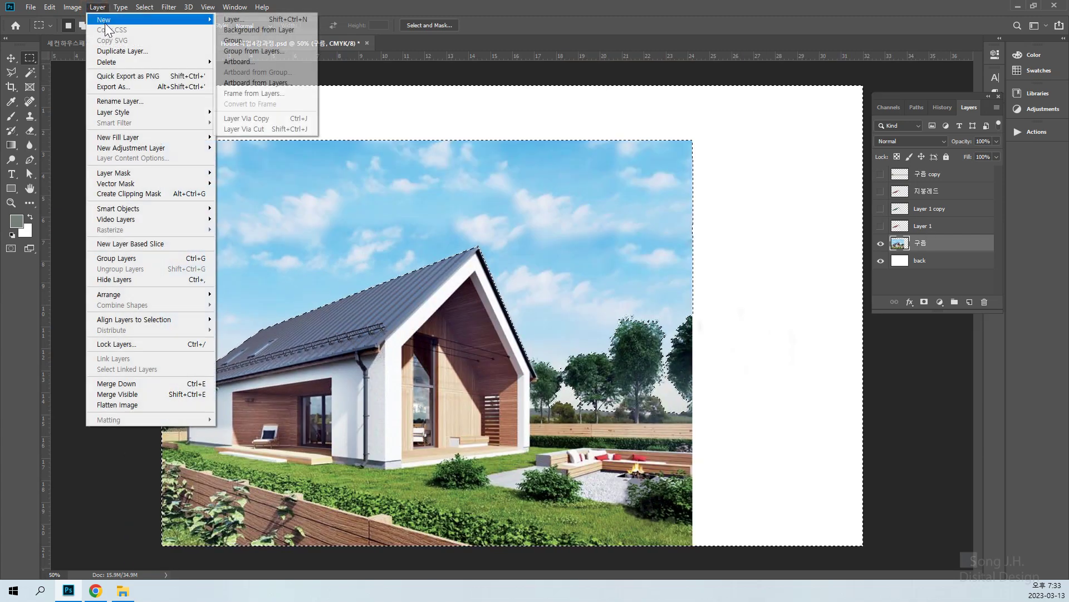
left_click(269, 127)
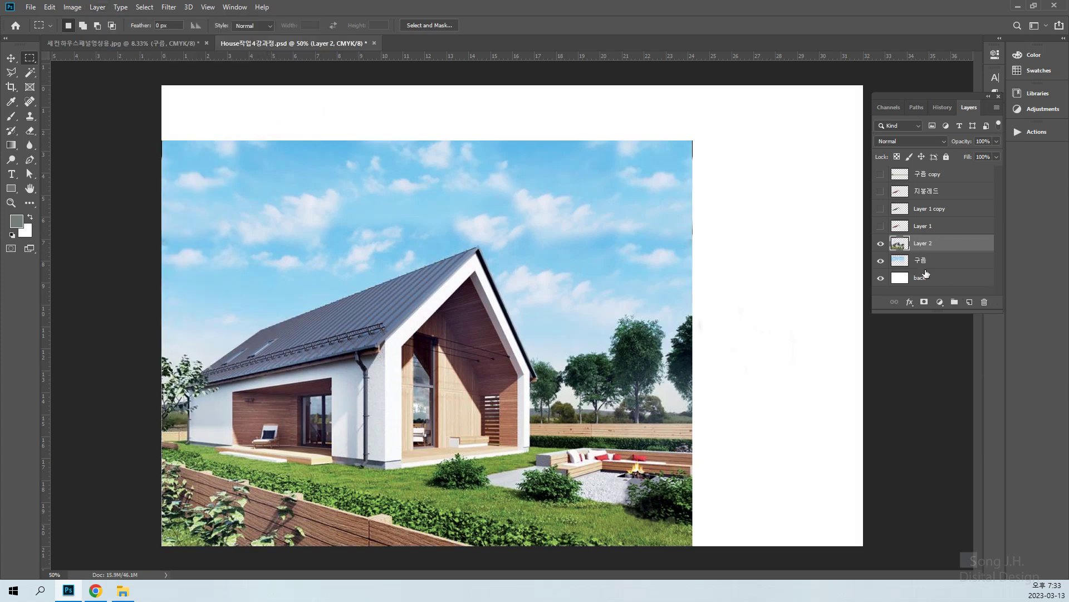
With the 구름 layer hidden, clear the stray marks at the photo's right edge and mask Layer 2 to its own contents.
left_click(881, 261)
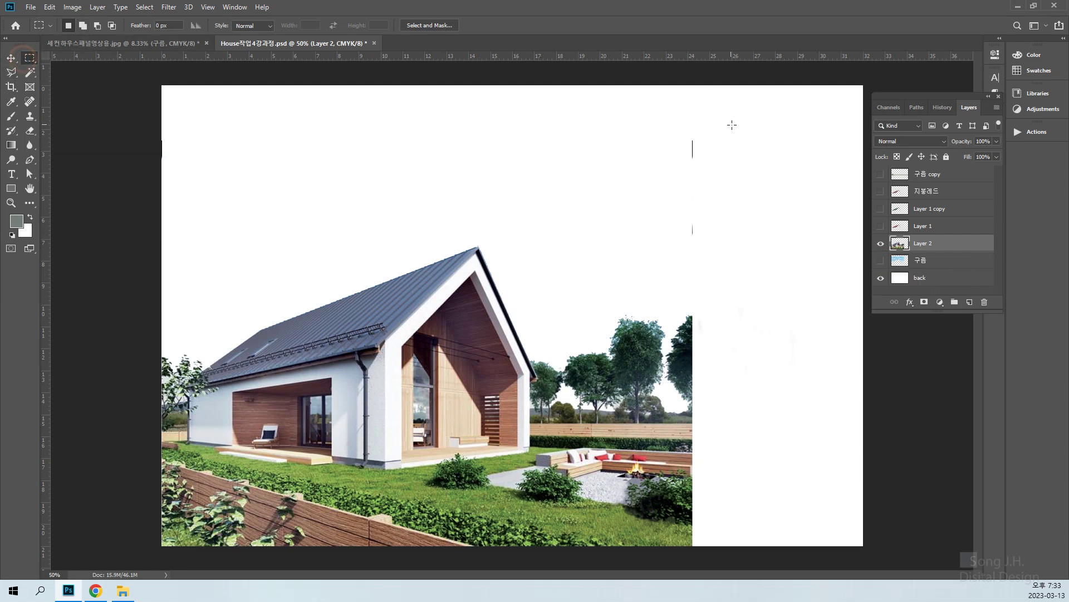
left_click_drag(662, 127, 761, 289)
left_click_drag(899, 245, 925, 302)
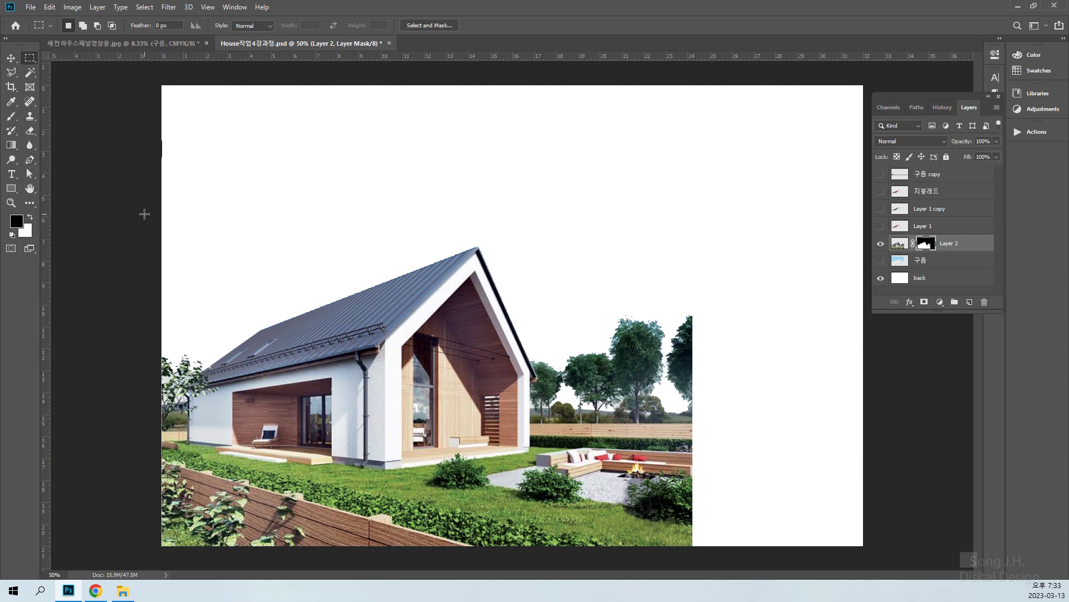
Fade the photo's right edge on Layer 2's mask with short Multiply gradients at 70% opacity.
left_click(13, 146)
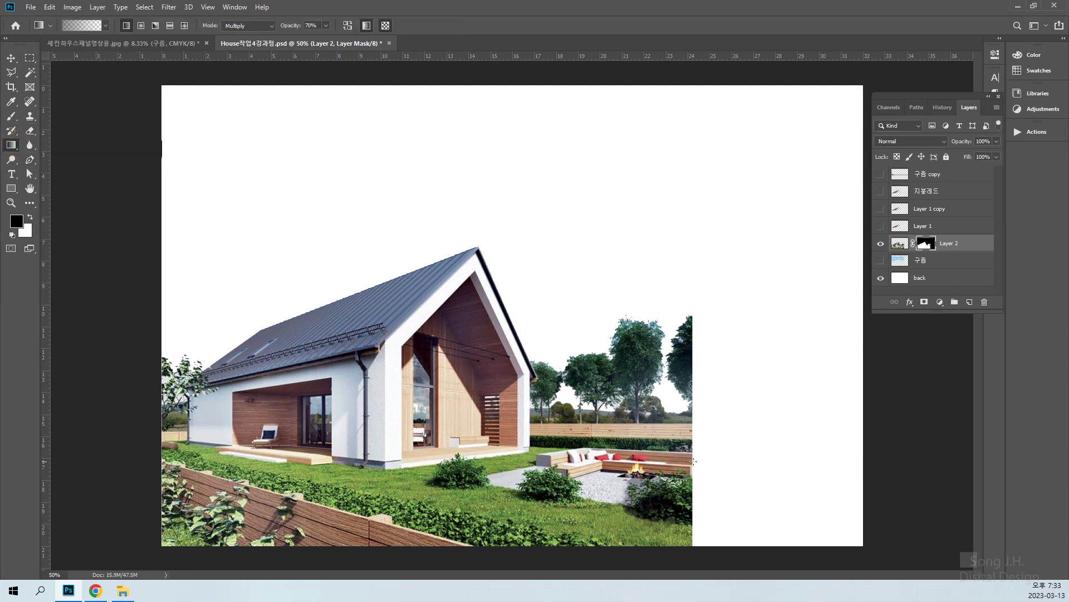
left_click_drag(703, 460, 587, 462)
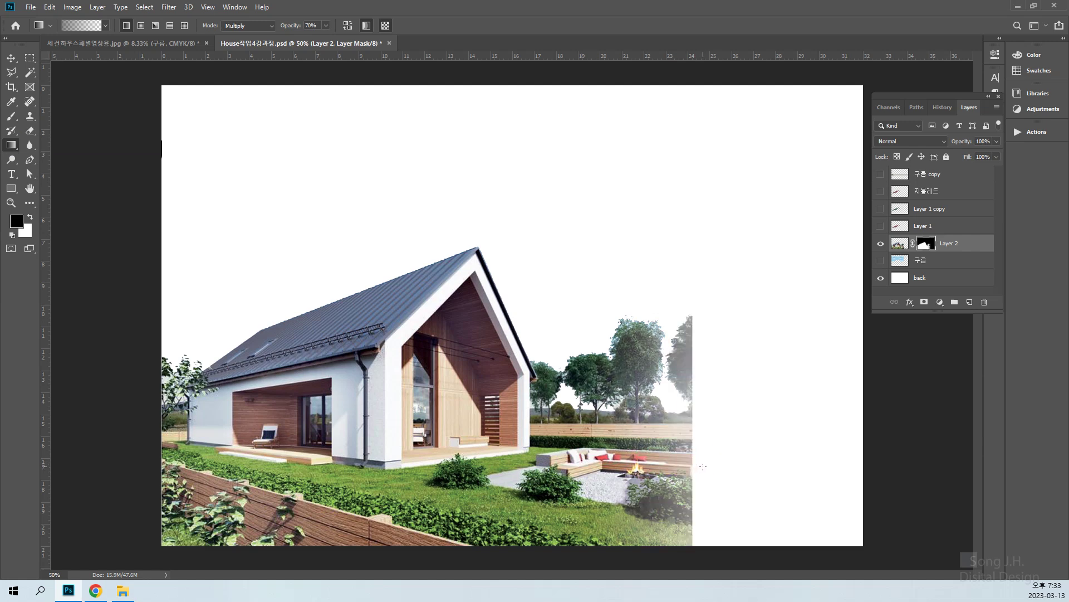
left_click_drag(703, 466, 656, 467)
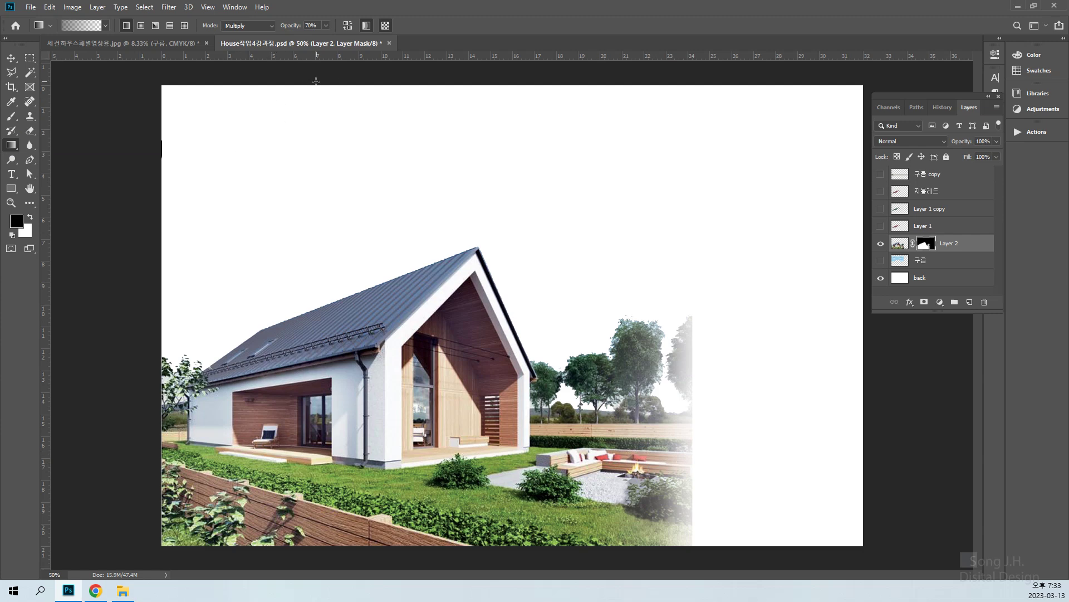
Soften the fade along the photo's right edge with repeated horizontal mask gradients at 30% opacity.
left_click(326, 25)
left_click_drag(325, 44, 305, 42)
left_click_drag(706, 408, 652, 408)
left_click(694, 448)
left_click_drag(713, 458, 649, 458)
left_click_drag(697, 427, 661, 426)
left_click_drag(709, 380, 655, 379)
left_click_drag(701, 333, 656, 333)
left_click_drag(709, 493, 534, 493)
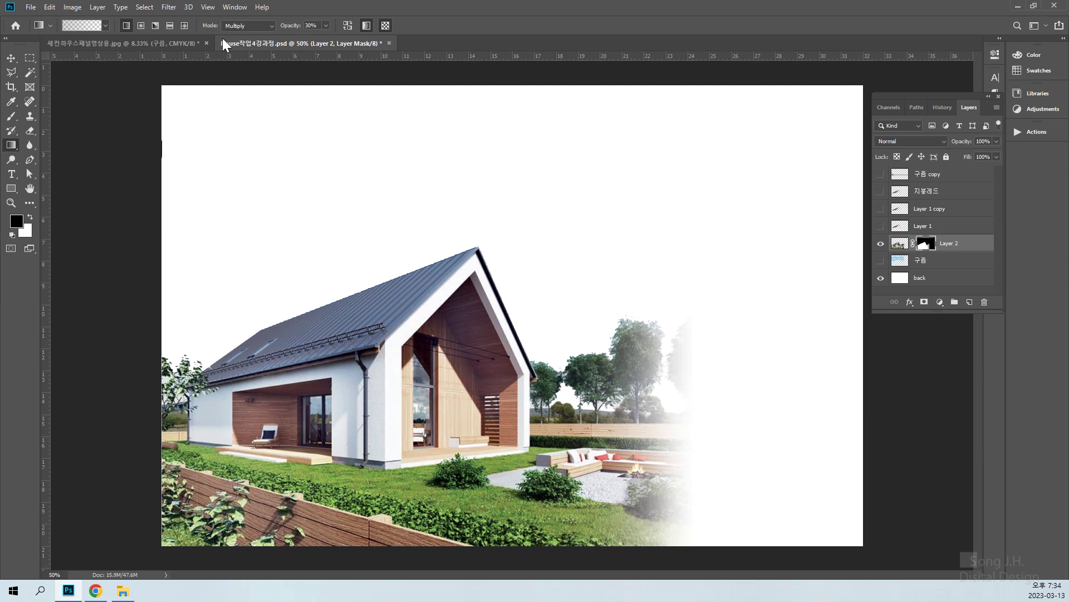
Blend the right side of the photo with a long horizontal mask gradient at 22% opacity.
left_click(326, 26)
left_click(322, 40)
left_click_drag(759, 401, 431, 403)
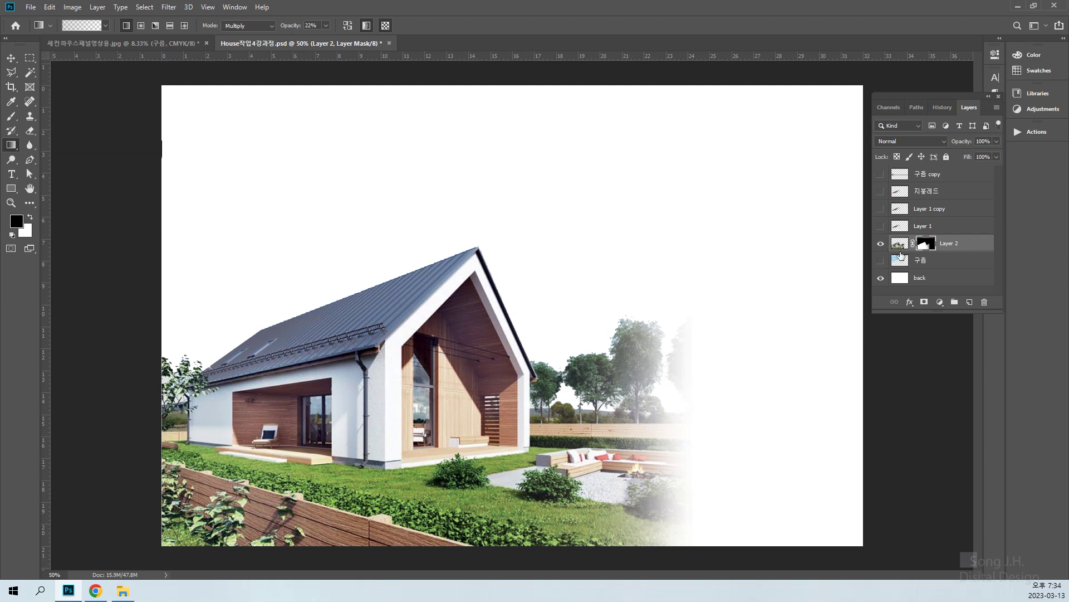
Preview the roof variants on Layer 1 and Layer 1 copy over the faded house, leaving Layer 1 shown.
left_click(880, 226)
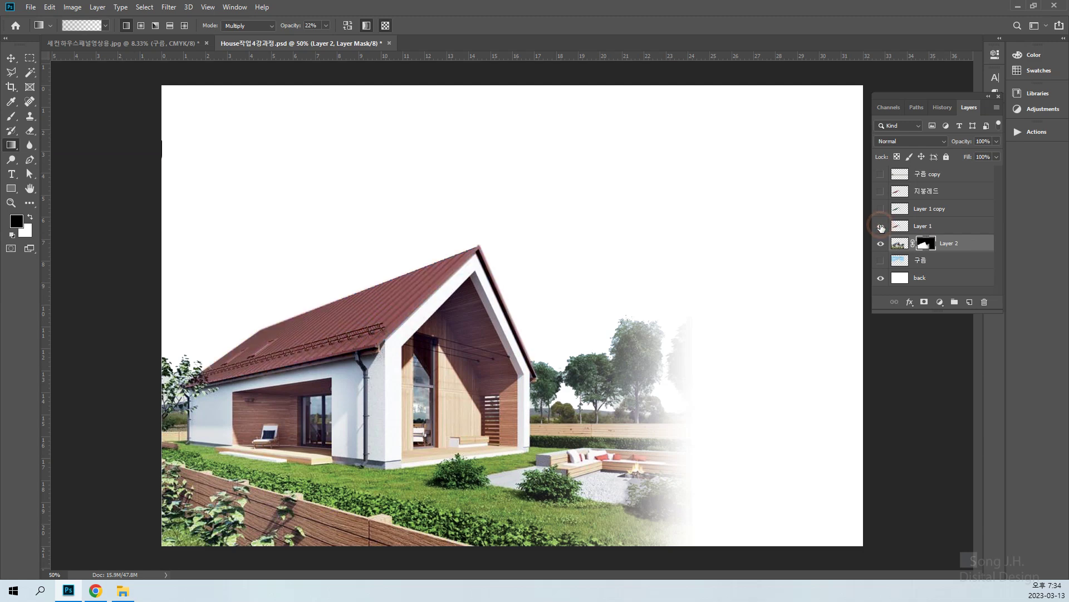
left_click(880, 209)
left_click(880, 209)
left_click(881, 226)
left_click(880, 226)
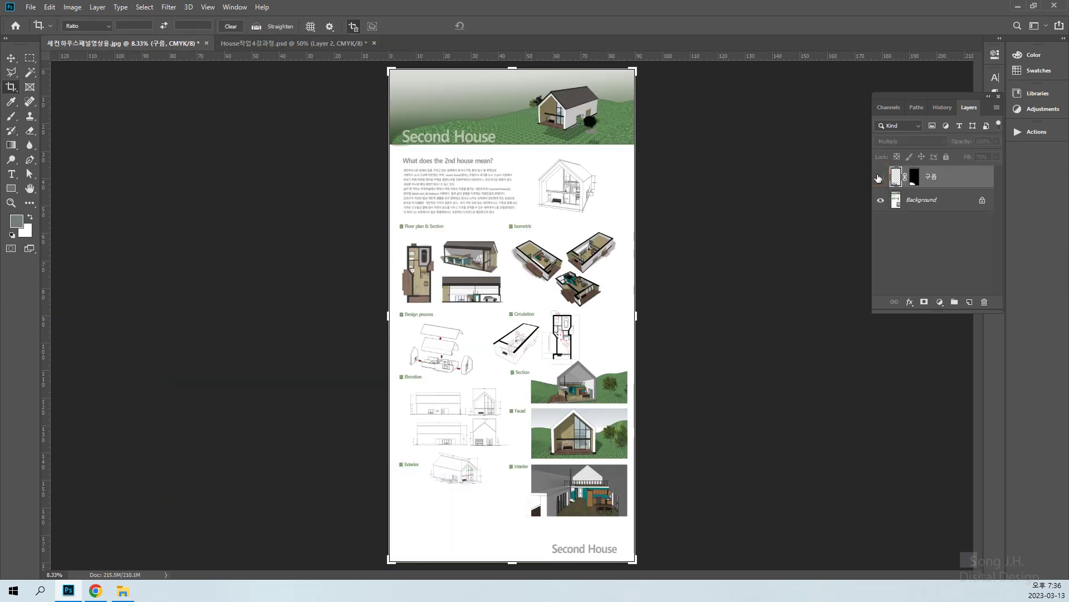
Switch to the House작업4강과정.psd document and check what Layer 2 and Layer 1 contribute by toggling their visibility.
left_click(260, 47)
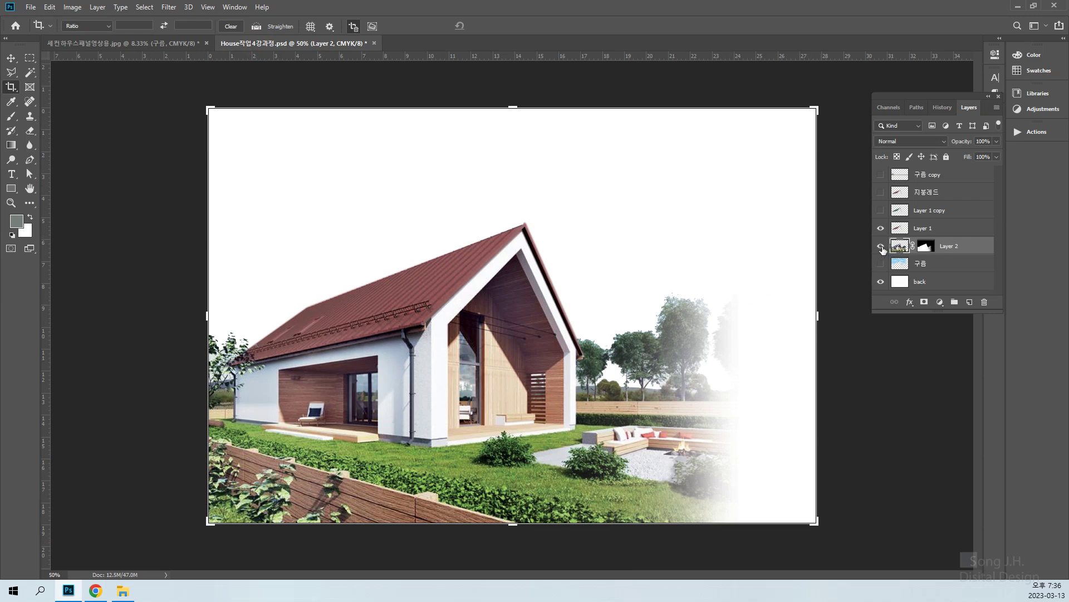
left_click(880, 247)
left_click(880, 247)
left_click(880, 229)
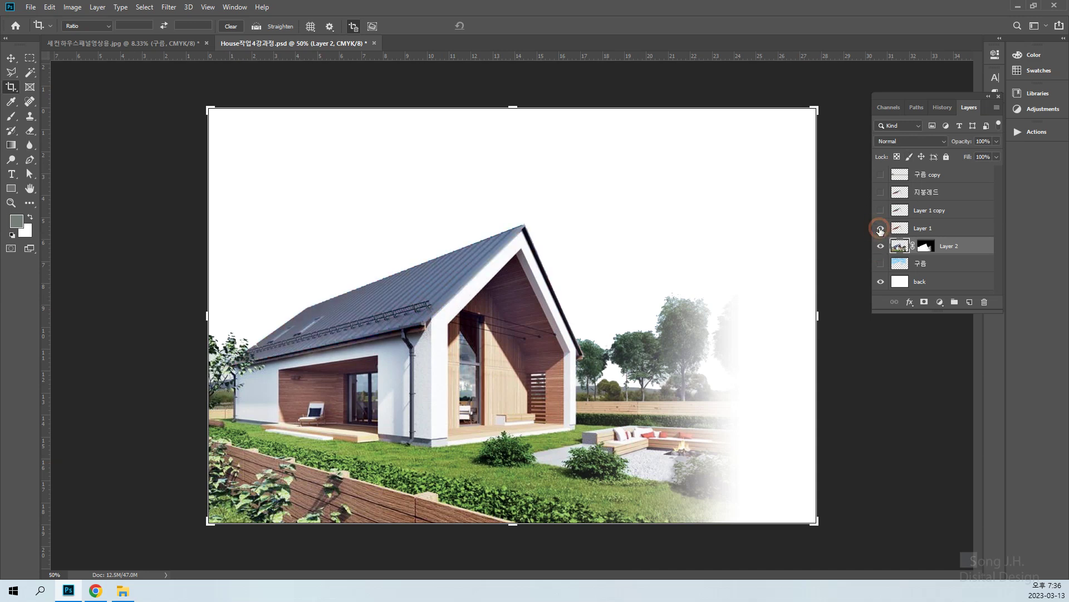
left_click(880, 229)
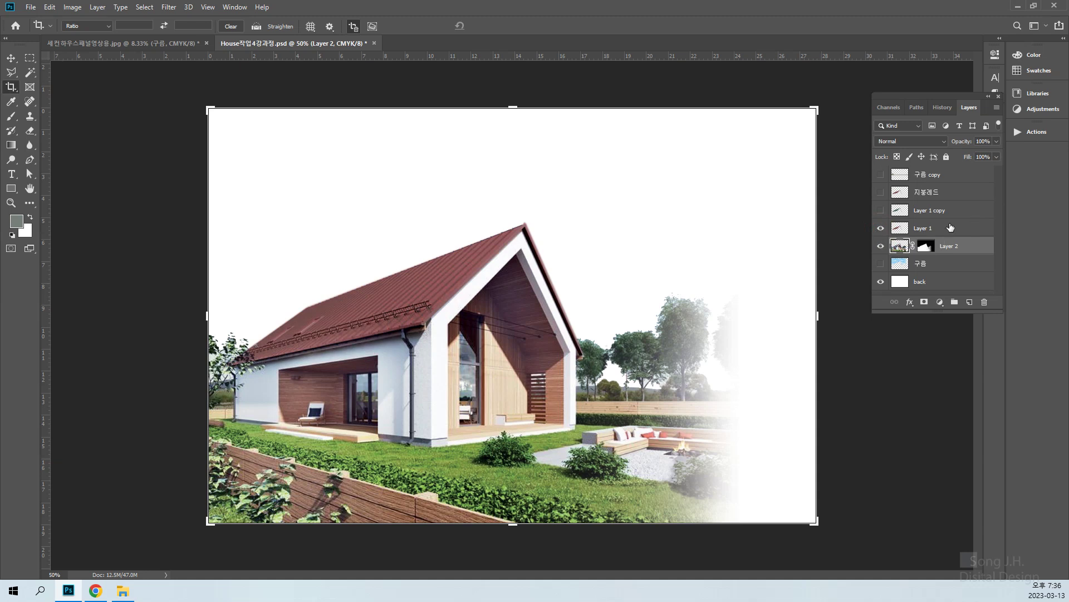
Show the 지붕레드 layer and delete Layer 1.
left_click(882, 193)
left_click(941, 233)
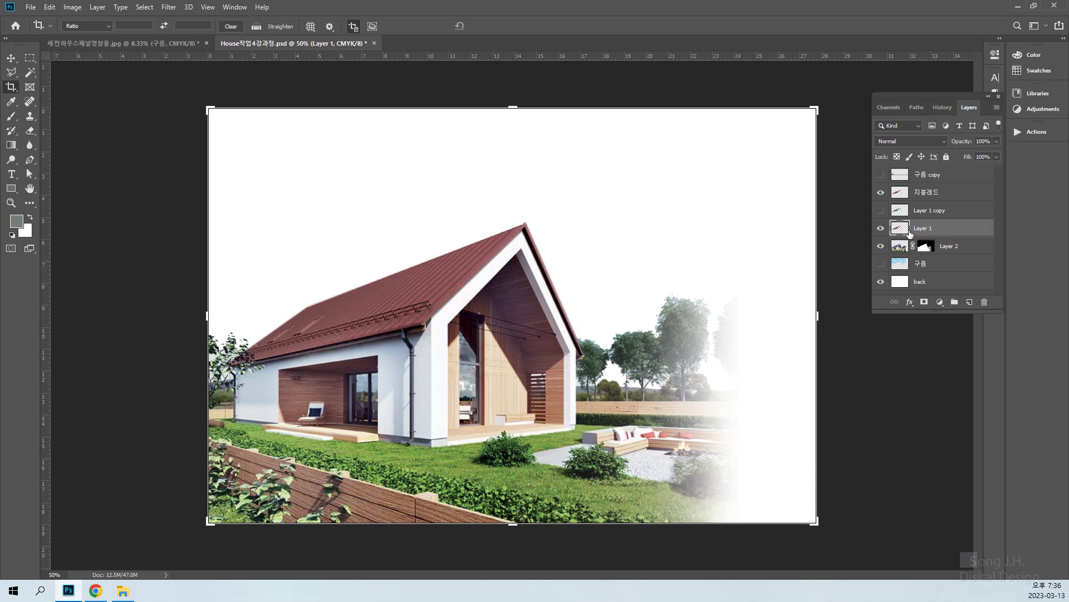
left_click(880, 229)
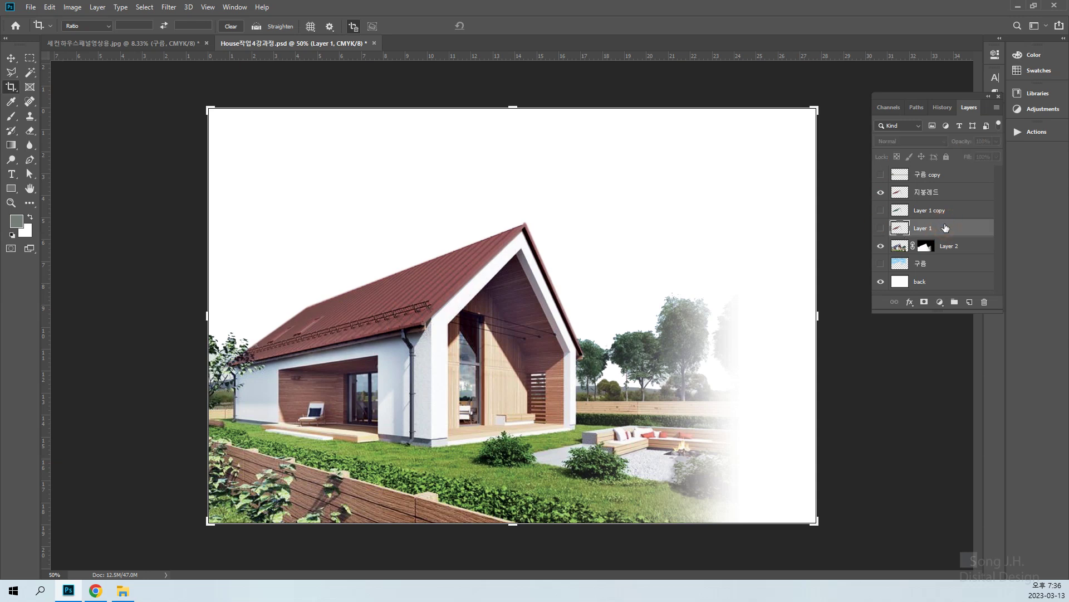
key("Delete")
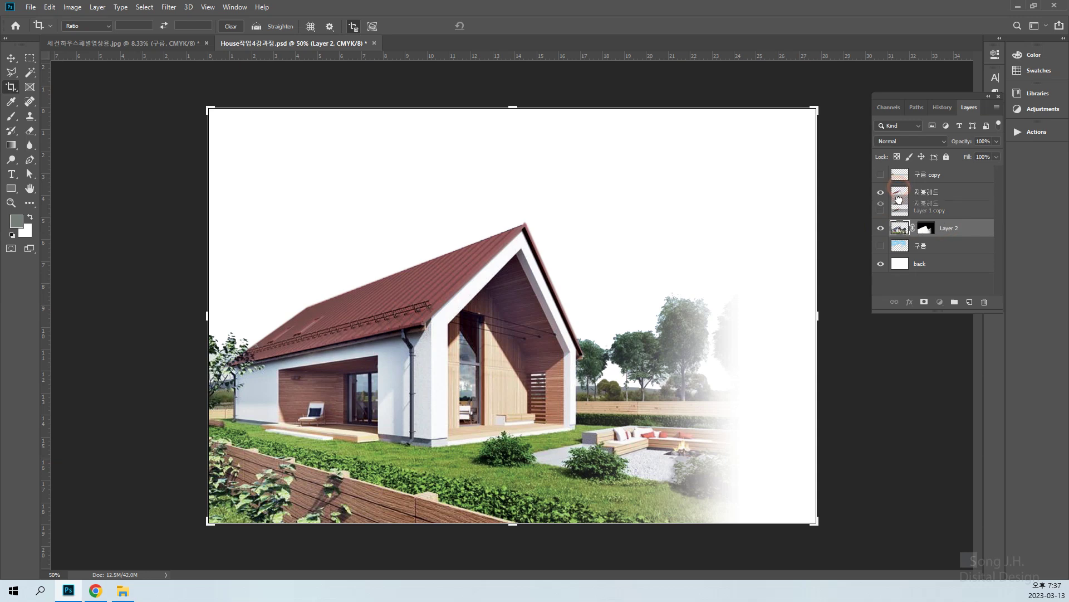
Move the 지붕레드 layer directly above Layer 2 and select both layers.
left_click(901, 191)
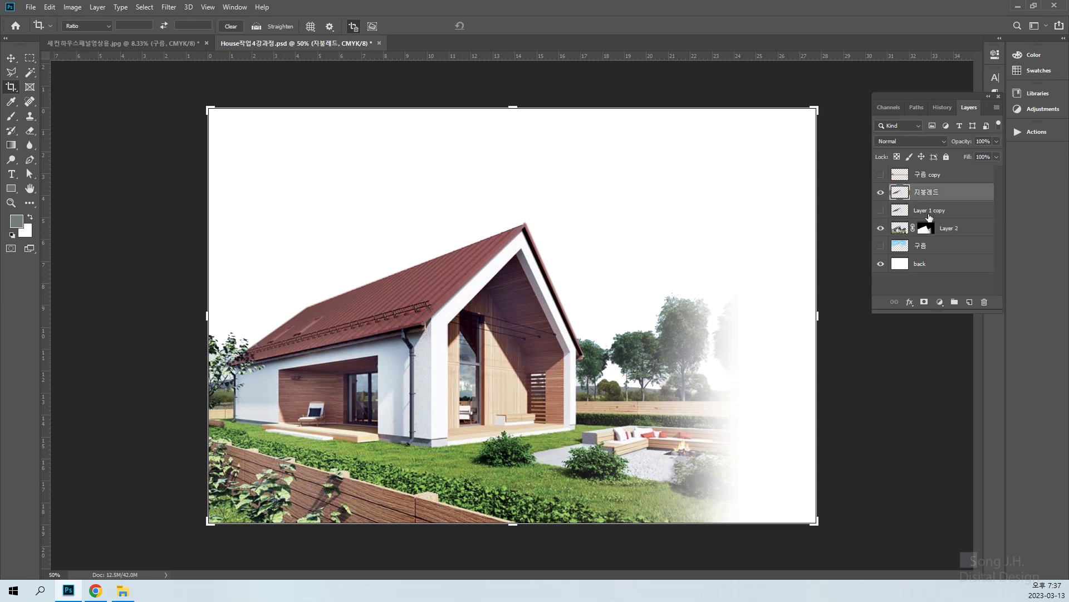
left_click_drag(902, 202, 910, 216)
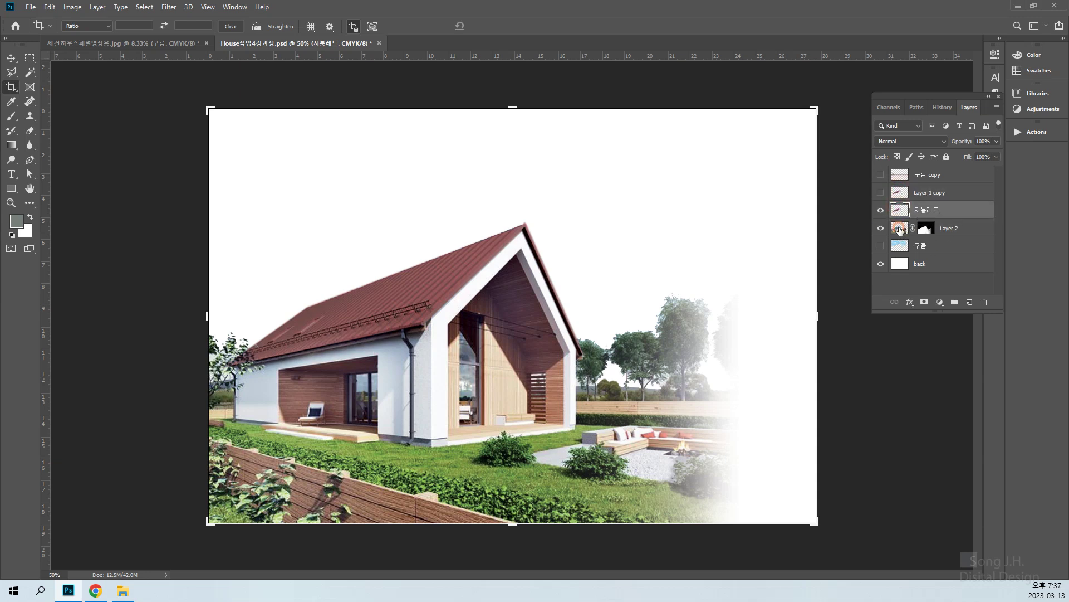
left_click(900, 229, "shift")
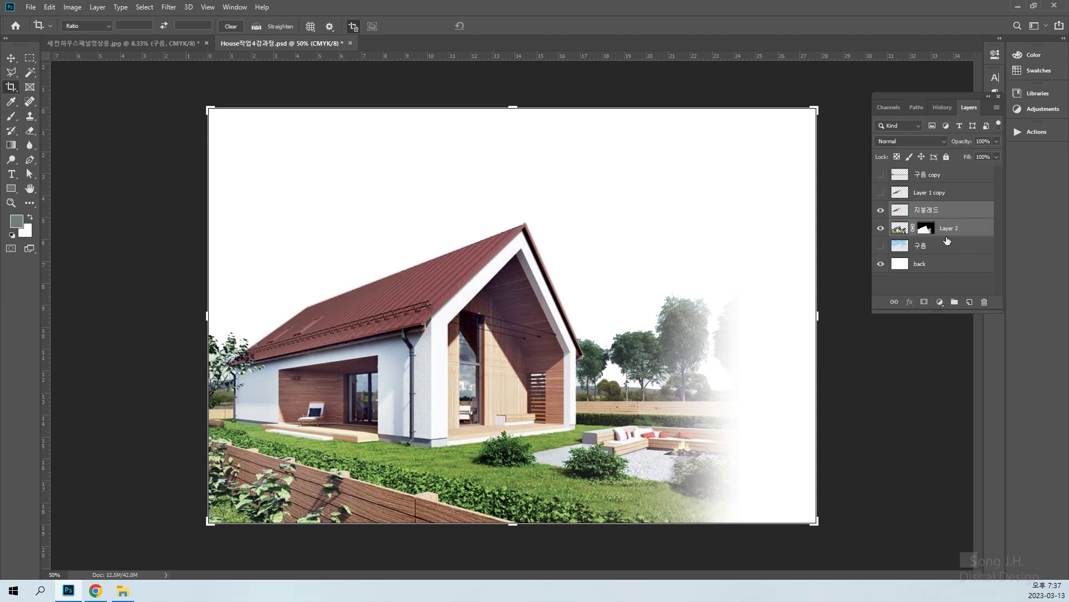
Float the 세컨하우스패널영상용.jpg panel document in its own window beside the house document.
left_click_drag(187, 44, 749, 22)
left_click(396, 333)
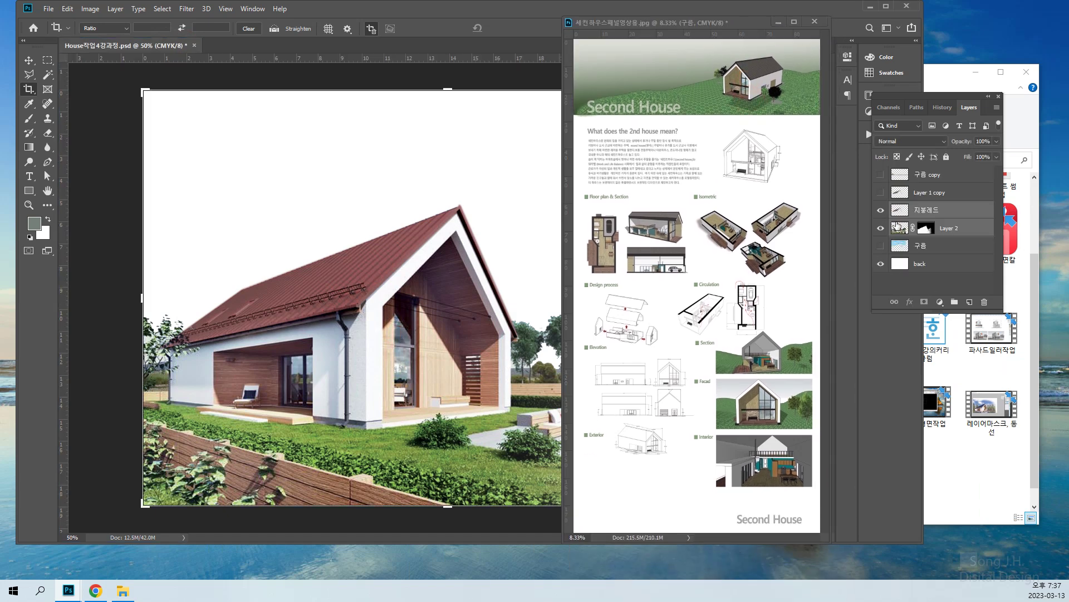
Copy the selected 지붕레드 and Layer 2 layers into the panel document's lower part.
left_click_drag(899, 230, 638, 514)
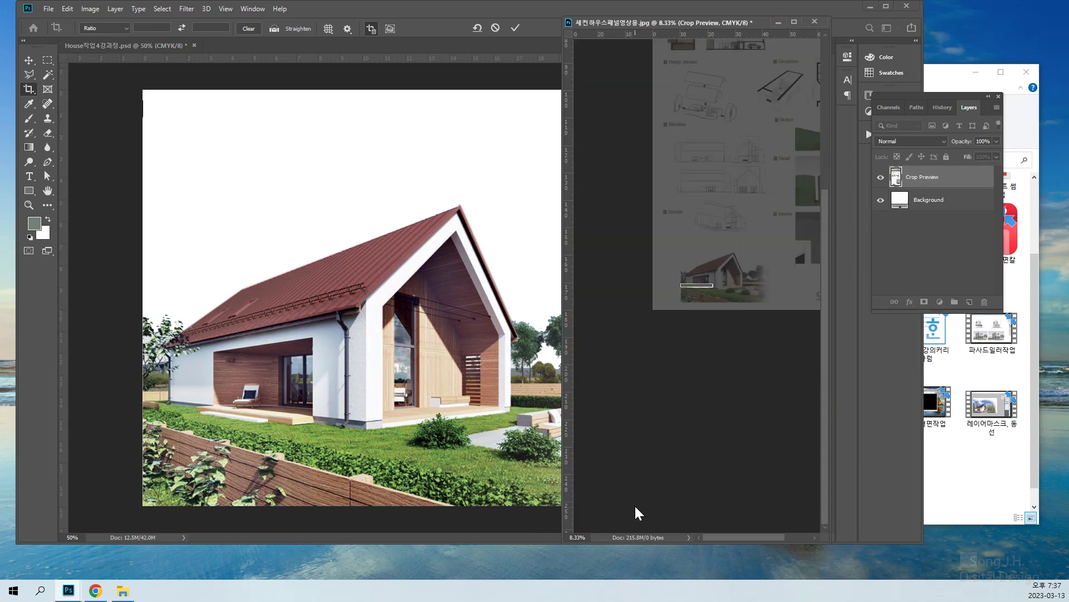
key("ctrl+z")
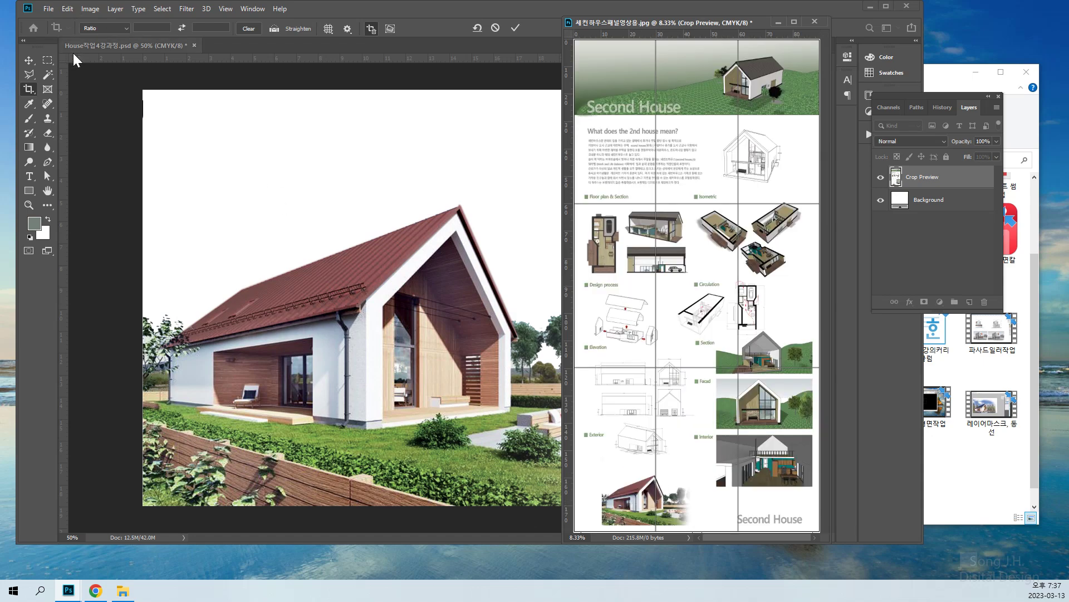
left_click(28, 60)
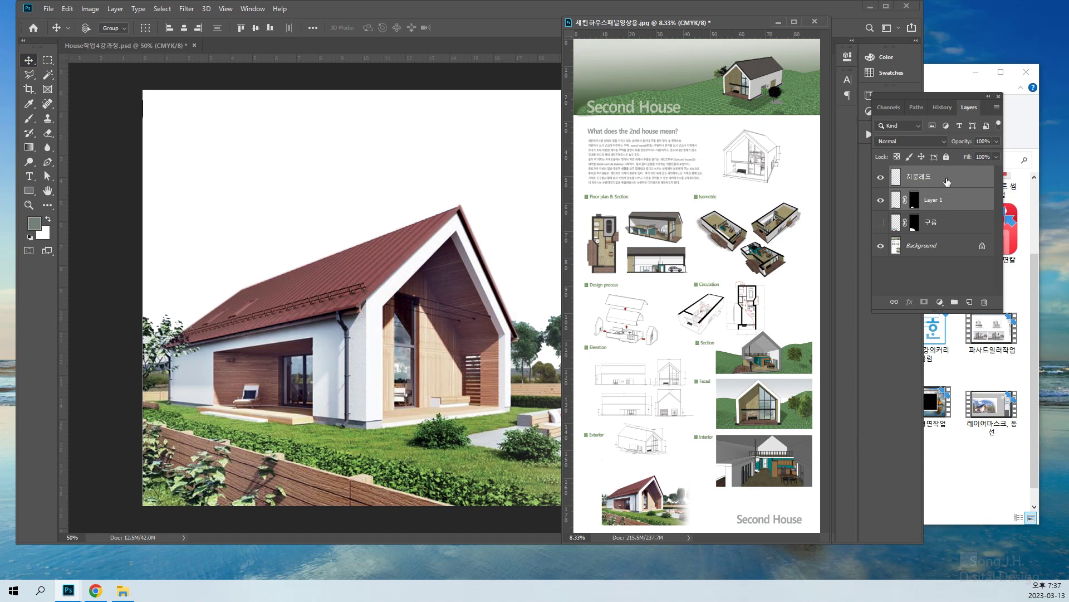
Merge the copied roof and house layers into one layer and check it by toggling its visibility.
right_click(952, 201)
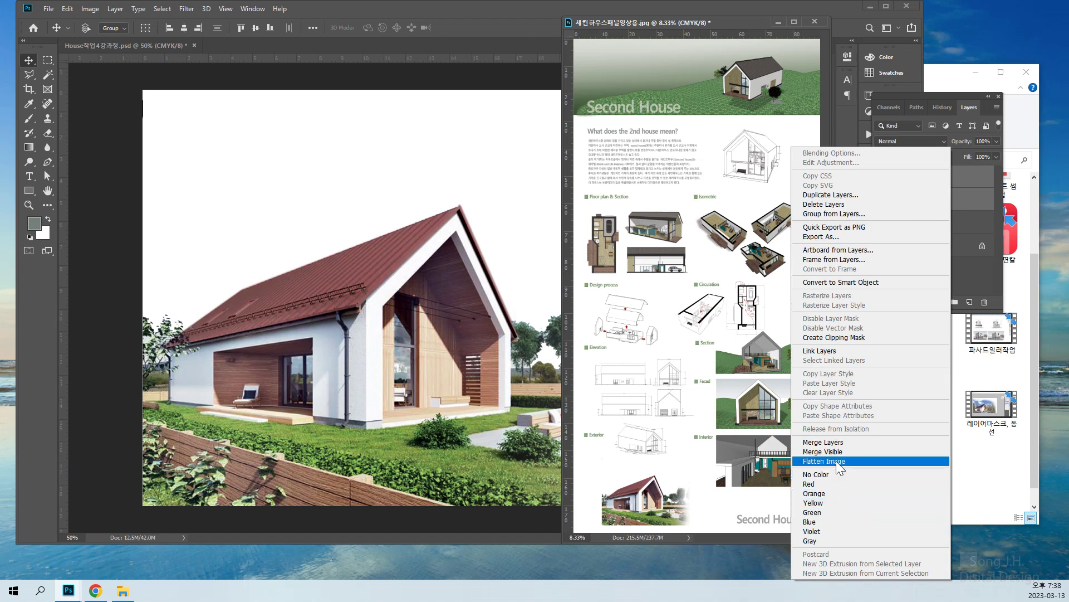
left_click(836, 441)
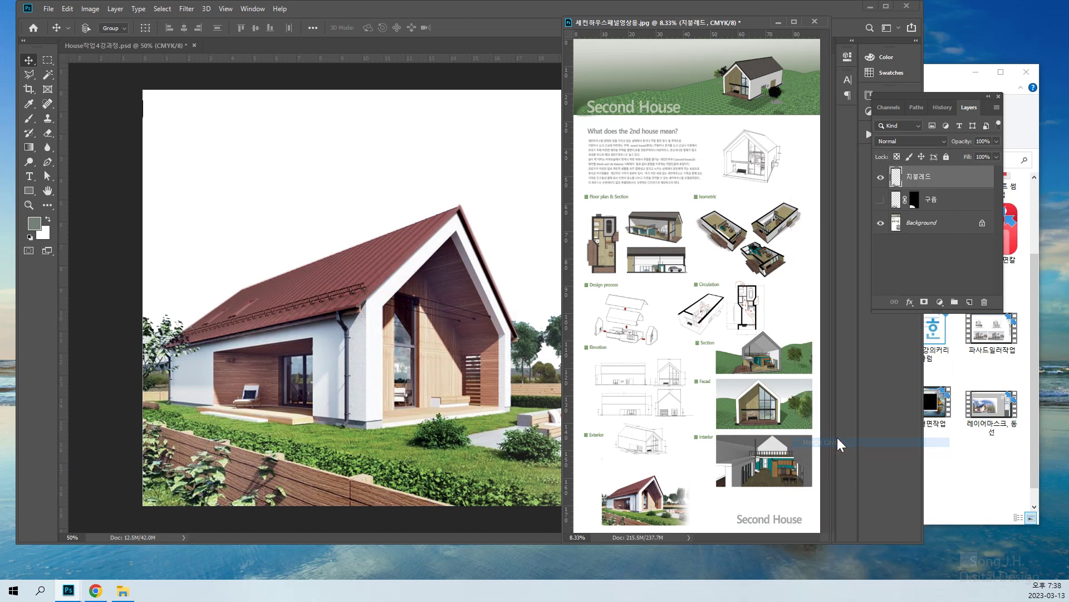
left_click(881, 178)
left_click(880, 177)
Move the merged house picture into the lower-left corner of the panel sheet.
left_click_drag(630, 502, 608, 509)
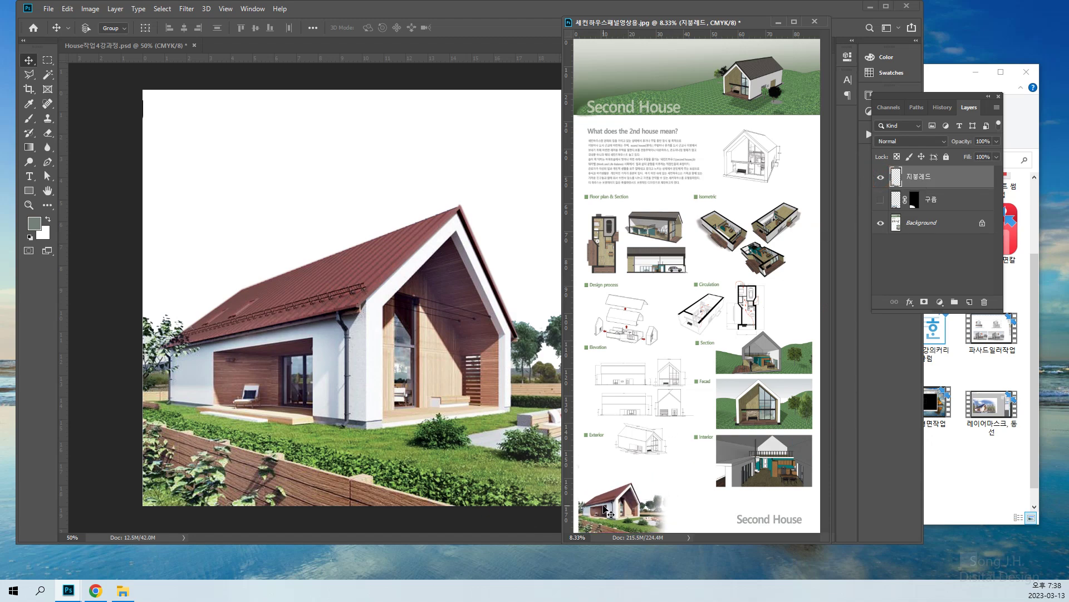
key("ctrl+minus")
left_click_drag(638, 458, 635, 452)
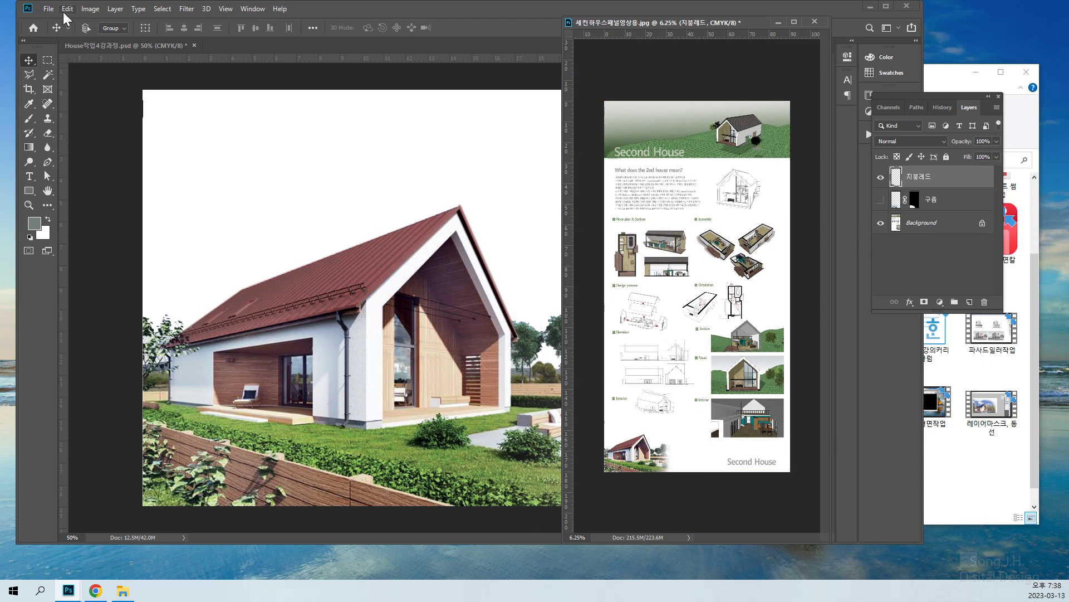
Scale the merged house picture to 166.22% and seat it in the panel sheet's lower-left corner.
left_click(66, 10)
mouse_move(123, 256)
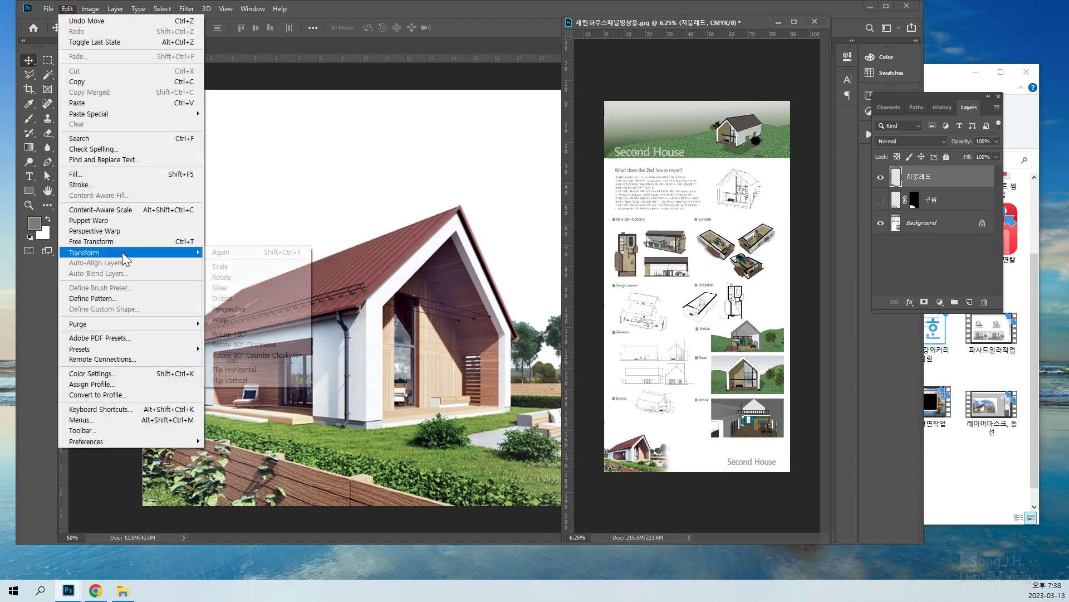
left_click(238, 268)
left_click_drag(669, 417, 711, 384)
key("Return")
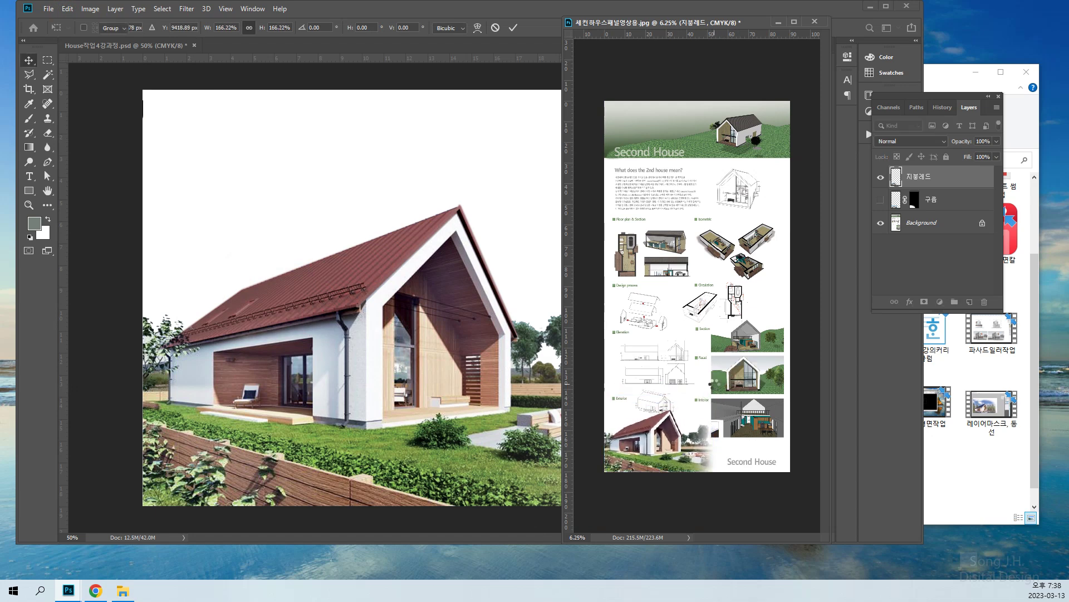
mouse_move(671, 446)
left_mouse_down()
mouse_move(670, 462)
mouse_move(672, 440)
mouse_move(670, 453)
left_mouse_up()
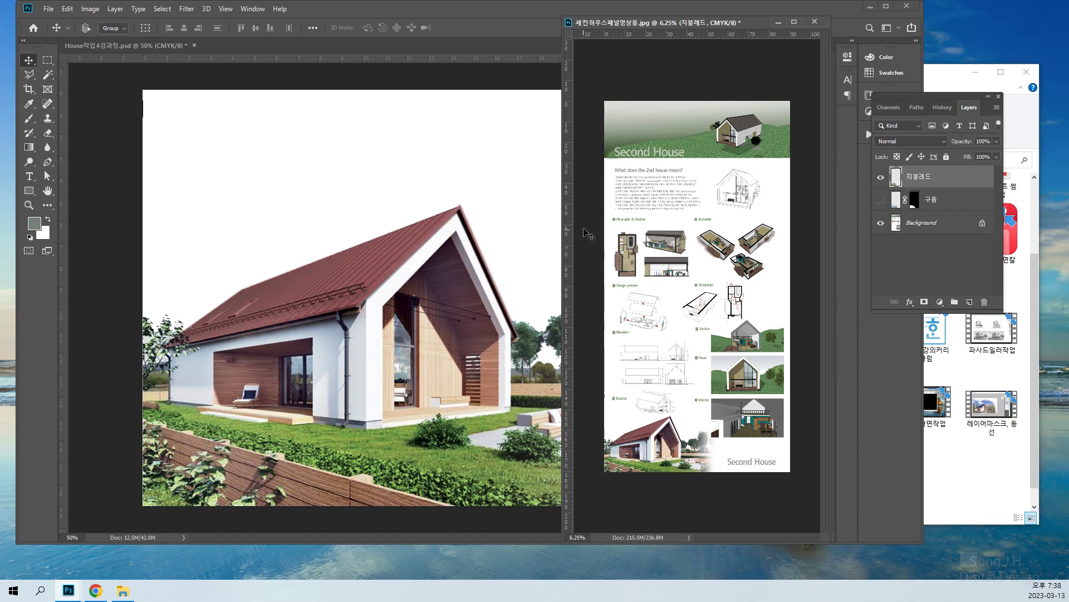
Lower the merged house layer's fill to 53% and mute its colours with a Hue/Saturation adjustment.
left_click(994, 156)
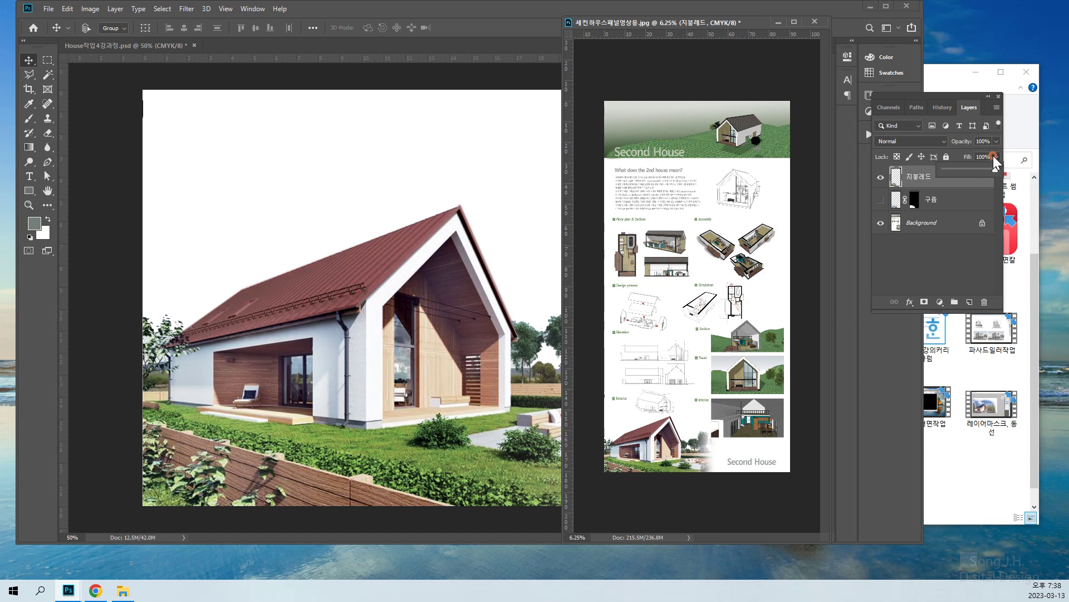
left_click_drag(974, 169, 972, 168)
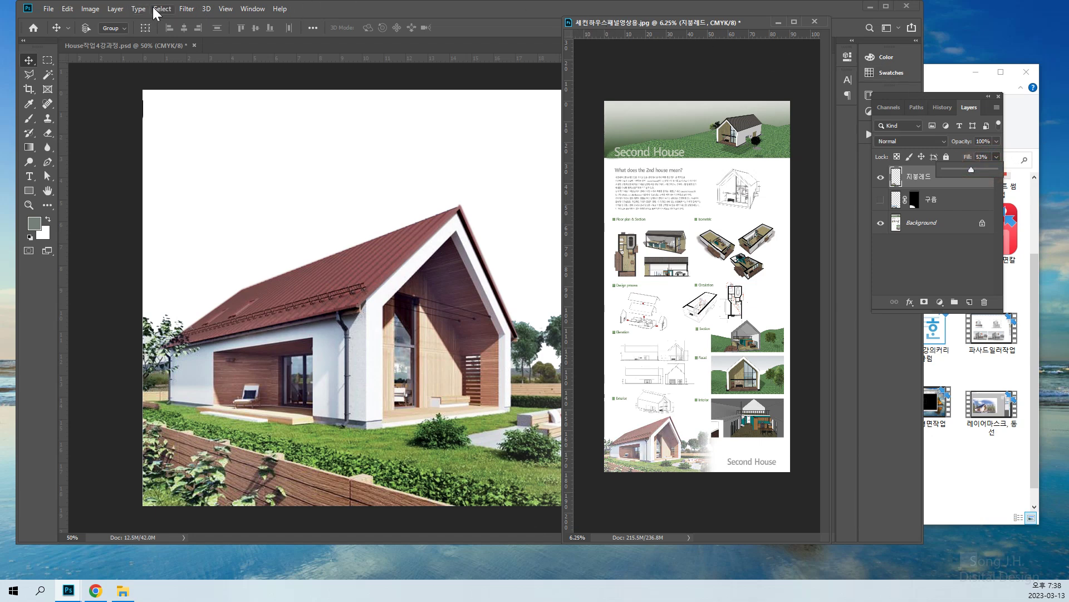
left_click(90, 9)
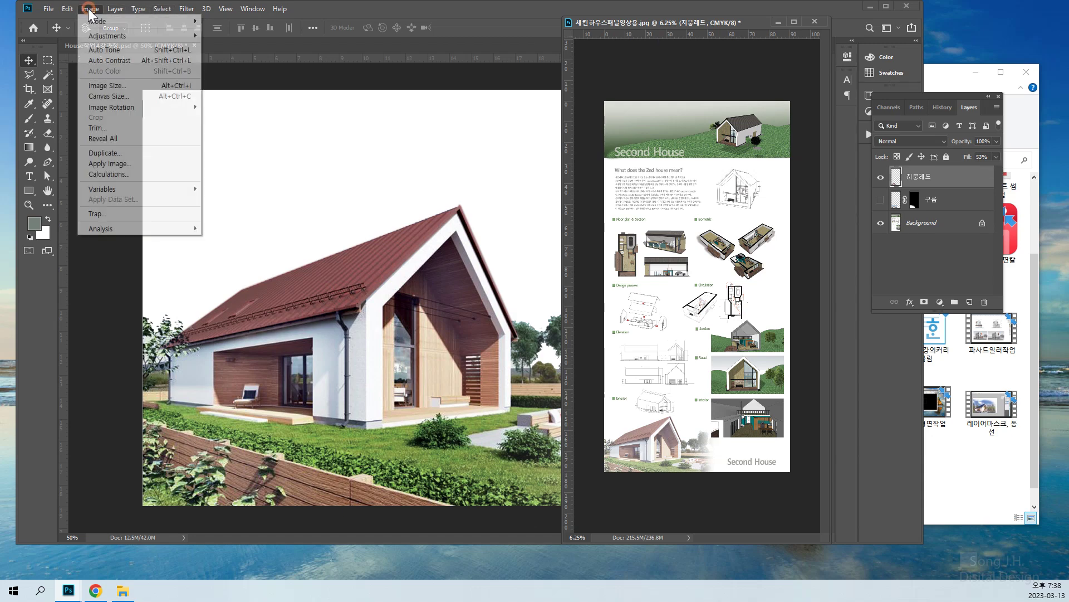
mouse_move(95, 23)
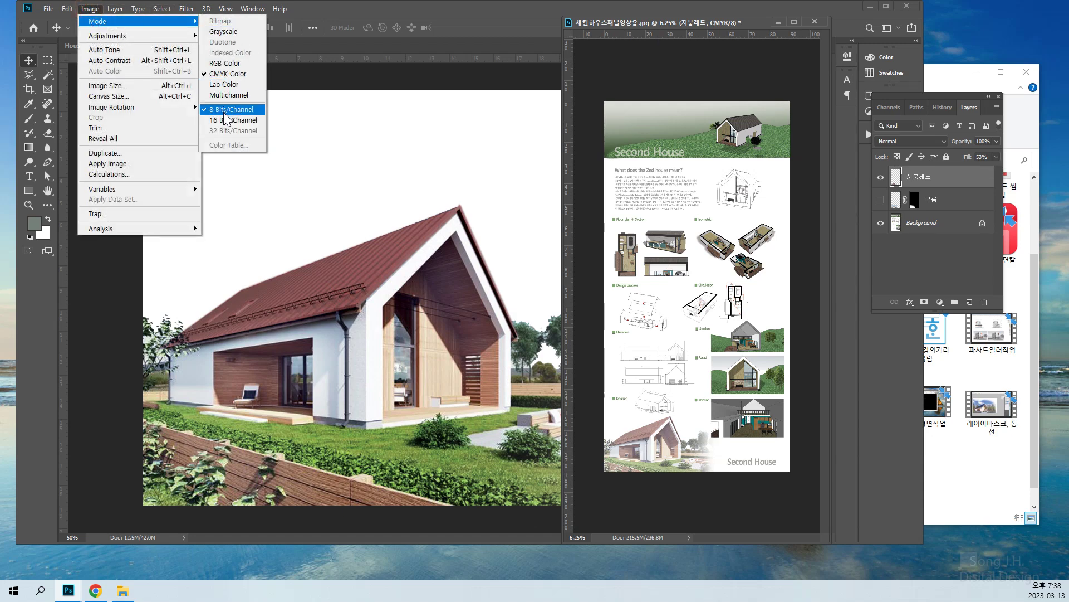
mouse_move(138, 36)
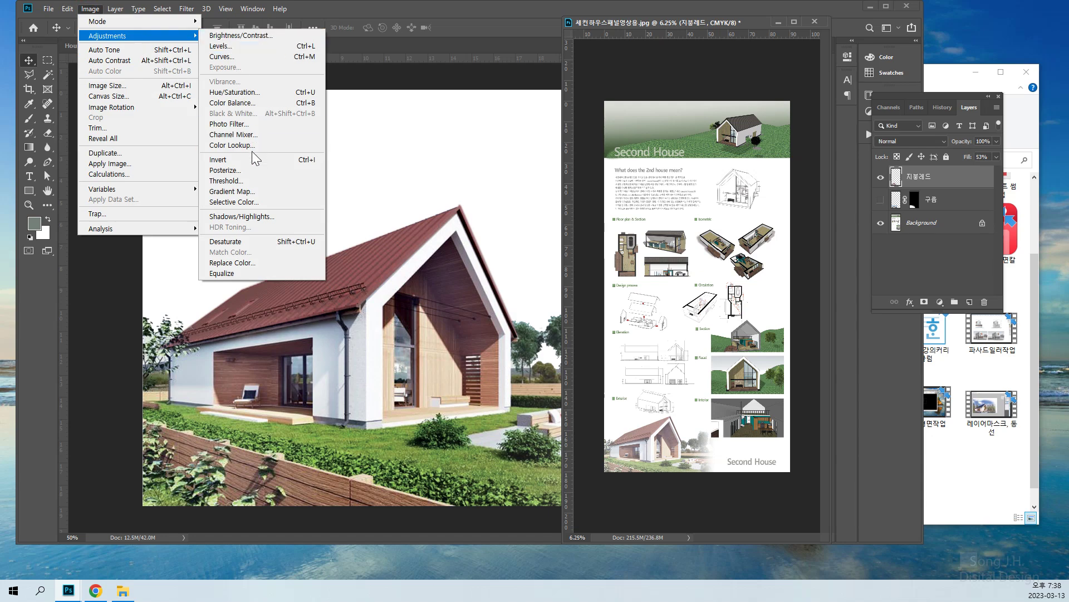
left_click(236, 92)
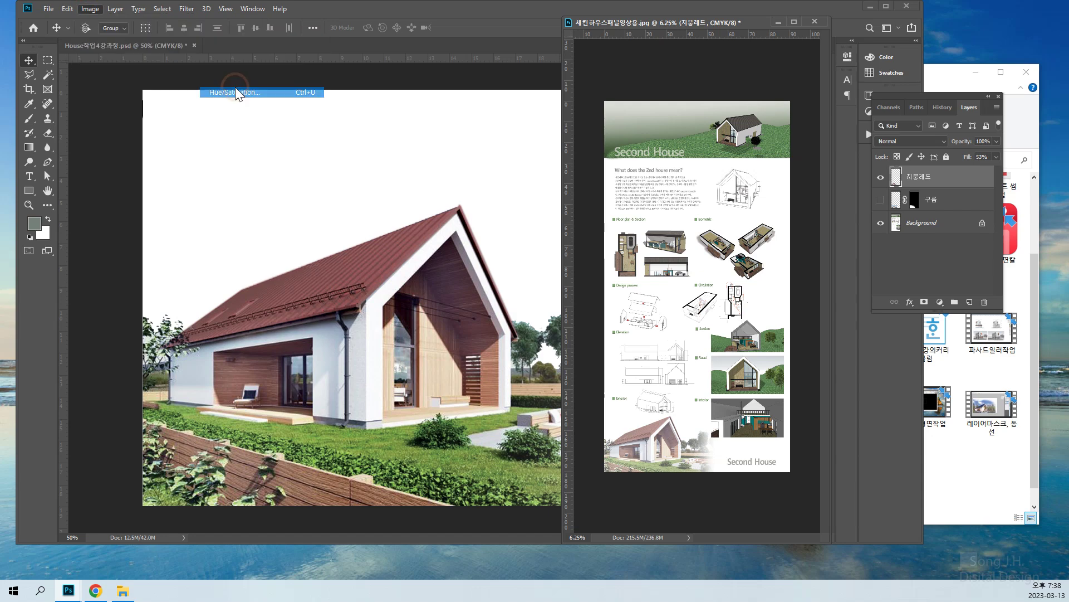
left_click_drag(884, 413, 904, 440)
key("v")
left_click(1025, 332)
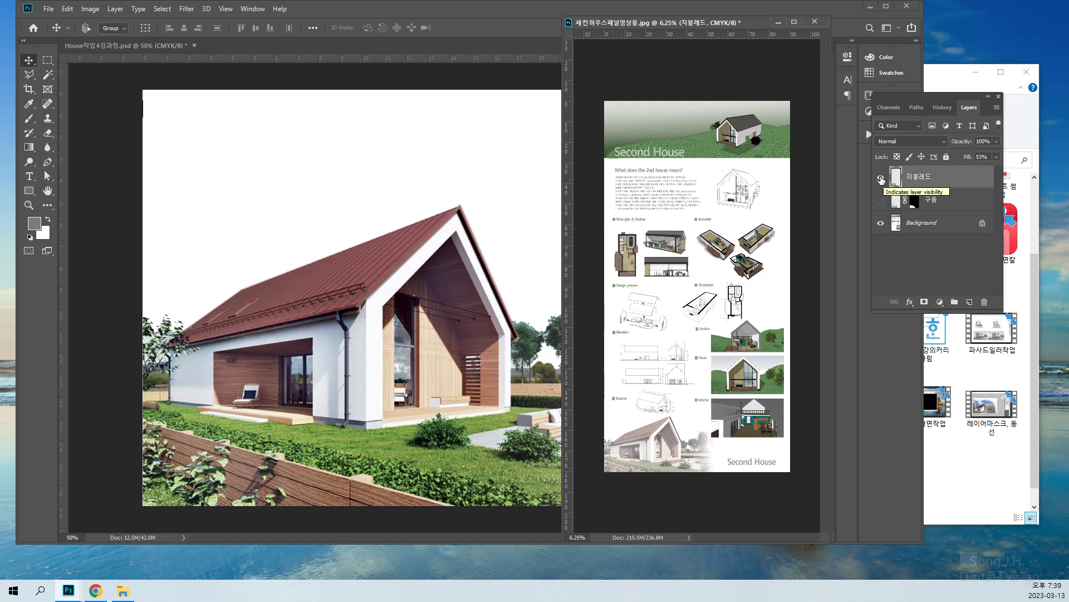
Compare the 지붕레드 and 구름 layers by toggling their visibility, leaving 지붕레드 hidden and 구름 shown.
left_click(881, 178)
left_click(880, 200)
left_click(880, 201)
left_click(881, 177)
left_click(880, 177)
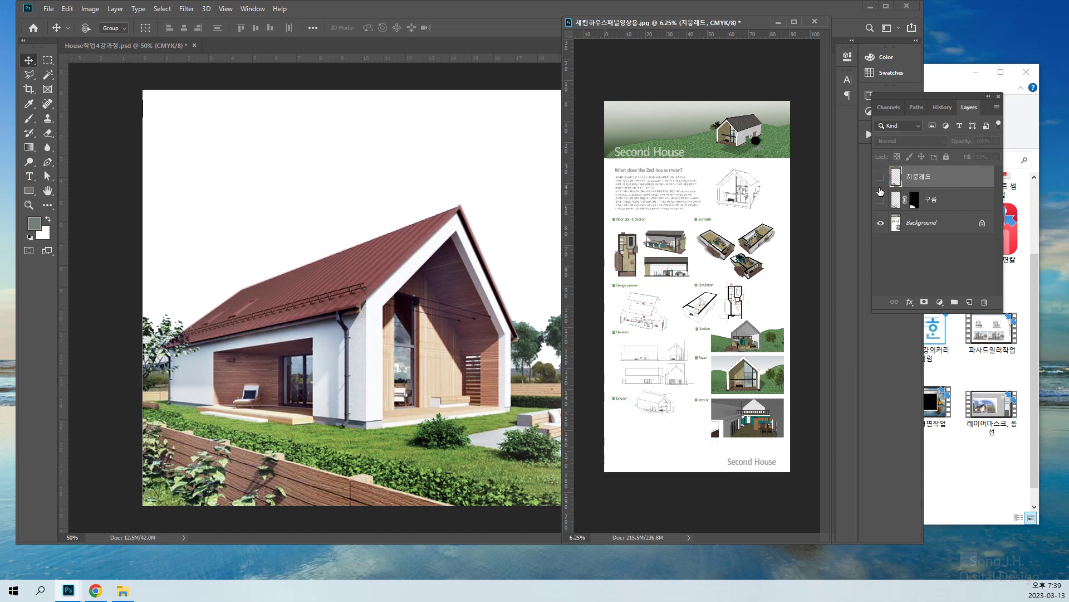
left_click(881, 199)
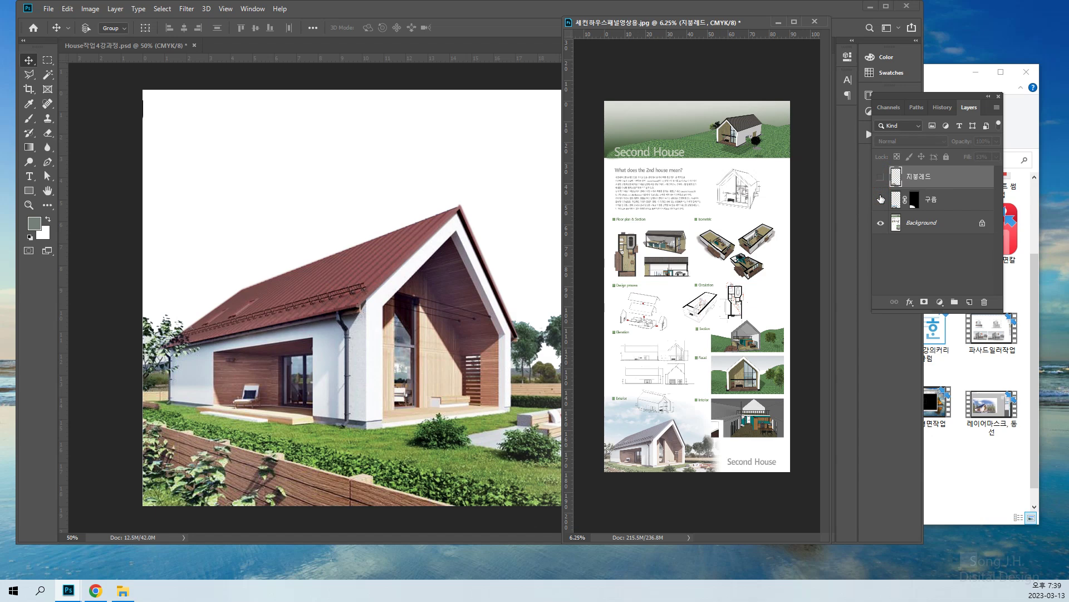
left_click(881, 200)
left_click(880, 177)
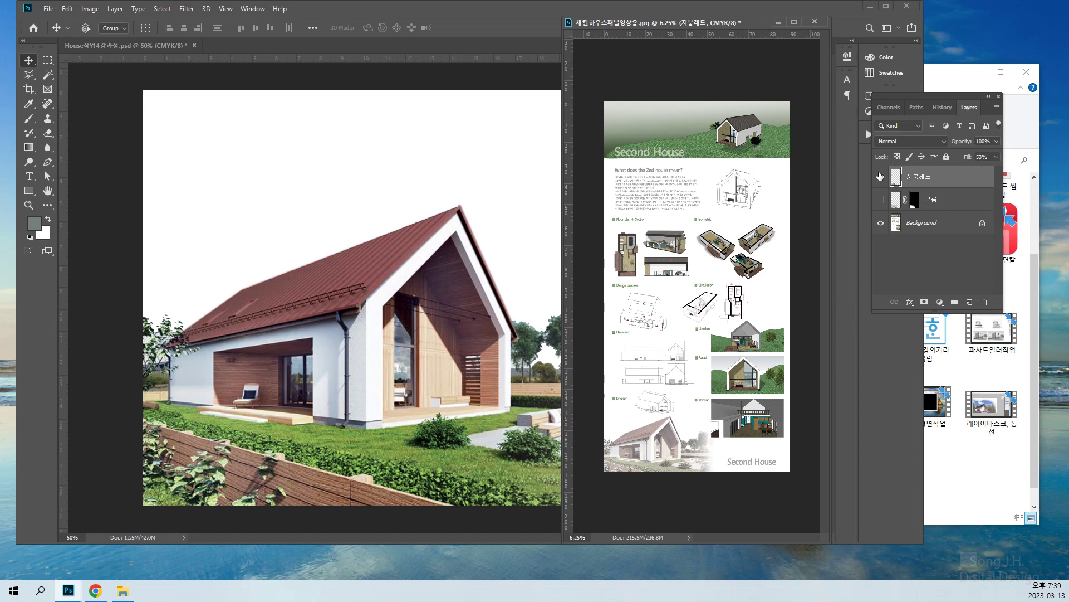
left_click(880, 176)
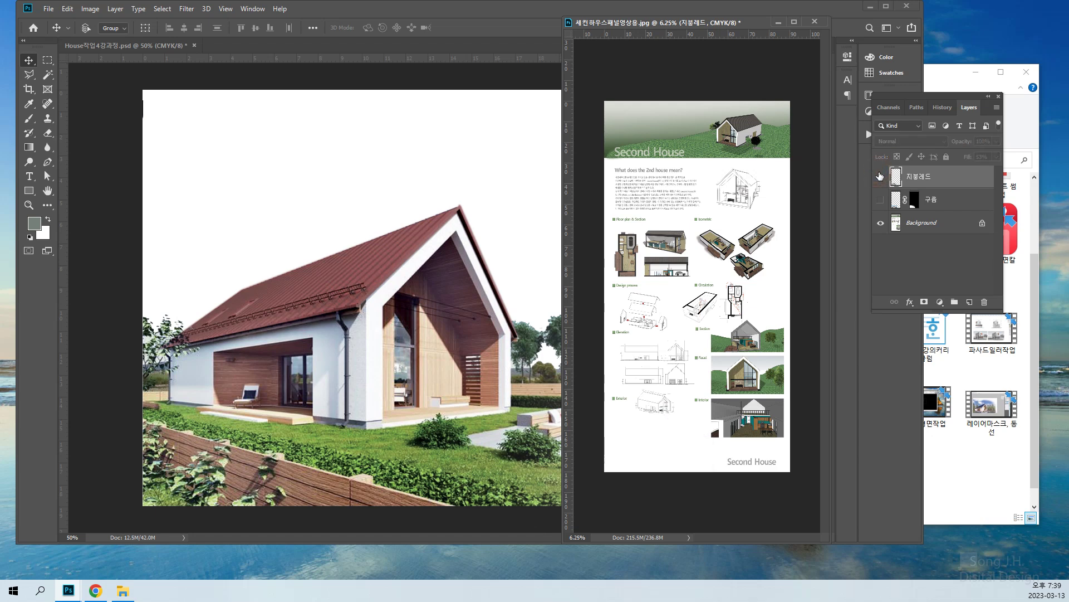
left_click(880, 200)
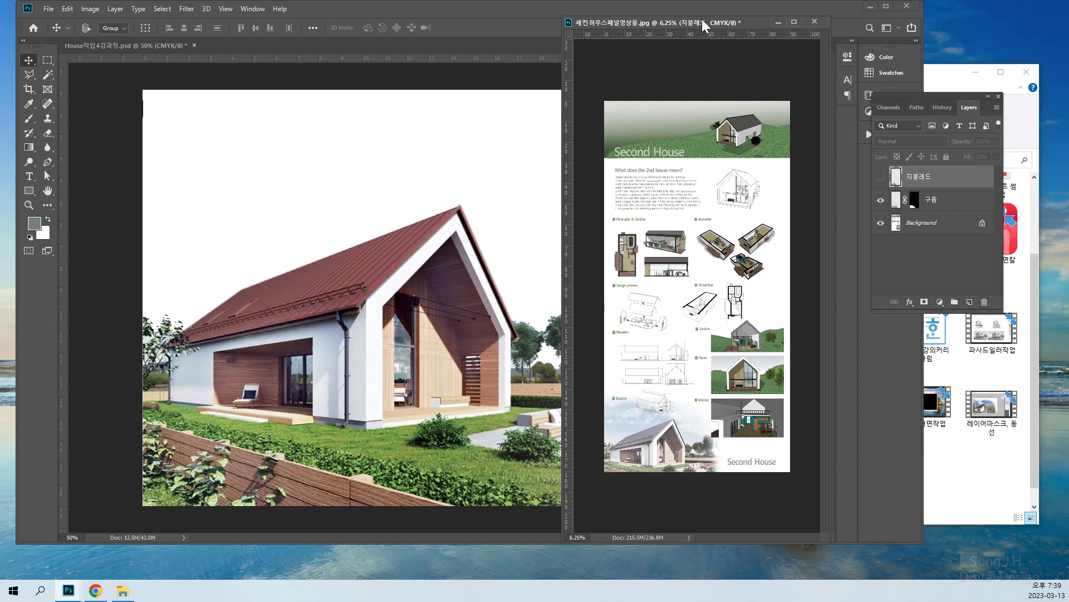
Minimize the panel document and, in the house document, show 구름 copy while hiding 지붕레드 and Layer 2.
mouse_move(721, 19)
left_mouse_down()
mouse_move(681, 19)
mouse_move(700, 21)
left_mouse_up()
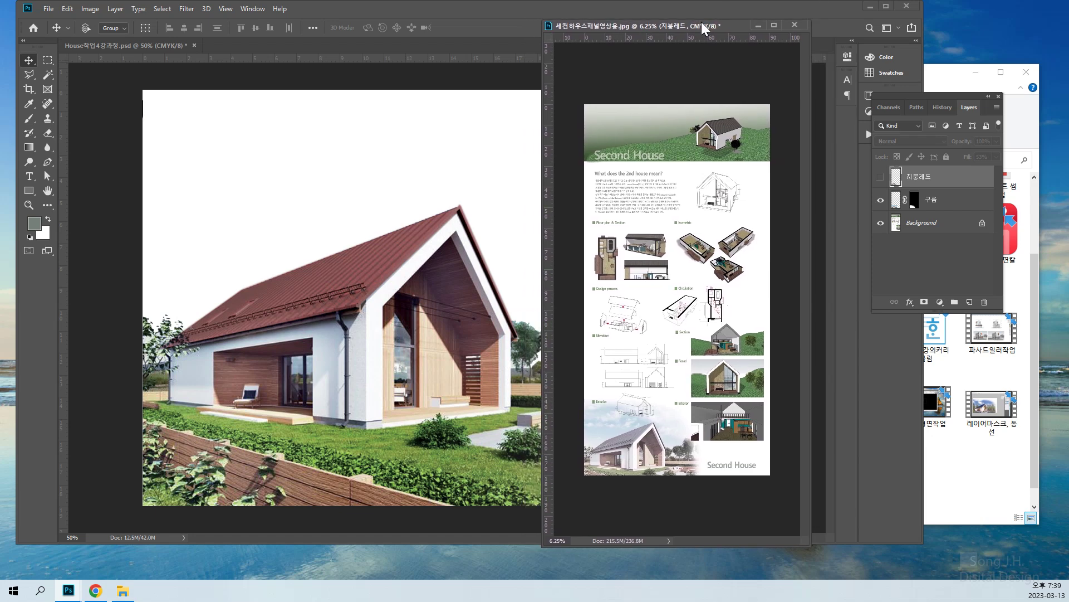
left_click(757, 26)
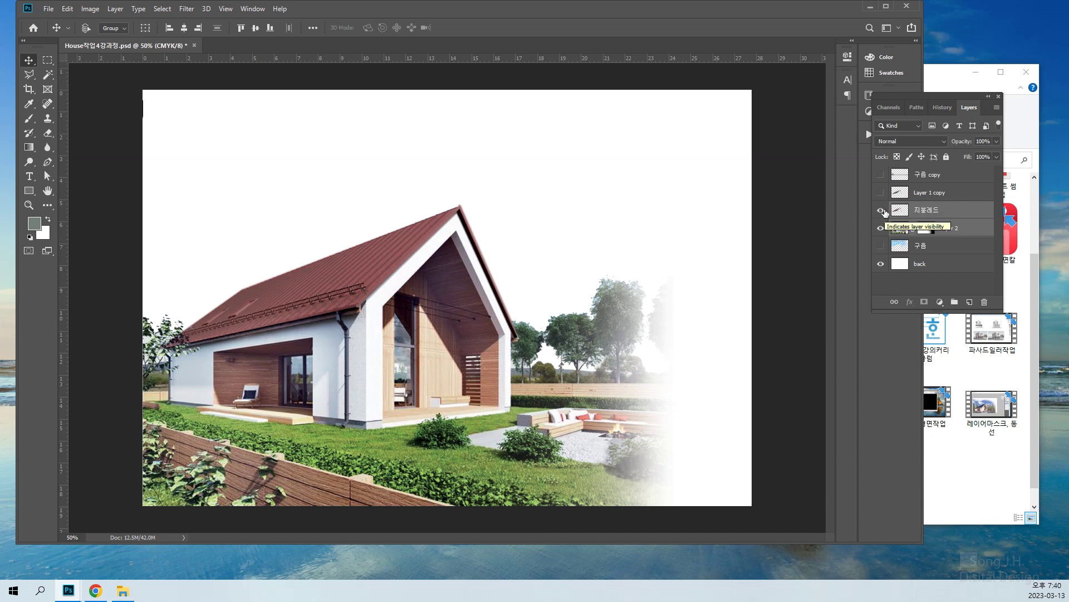
left_click(880, 175)
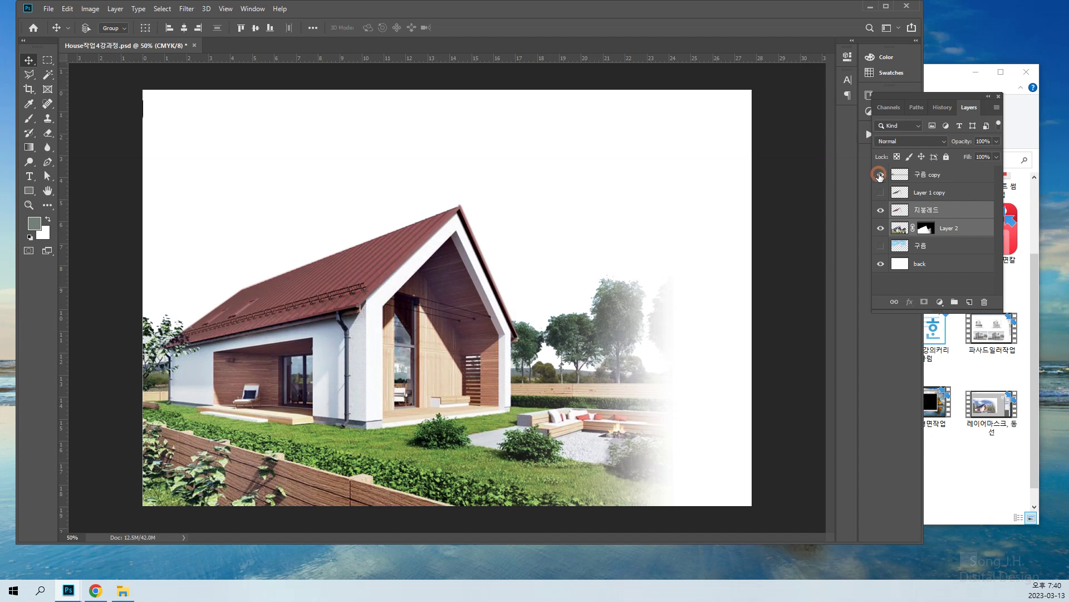
left_click(880, 210)
left_click(881, 227)
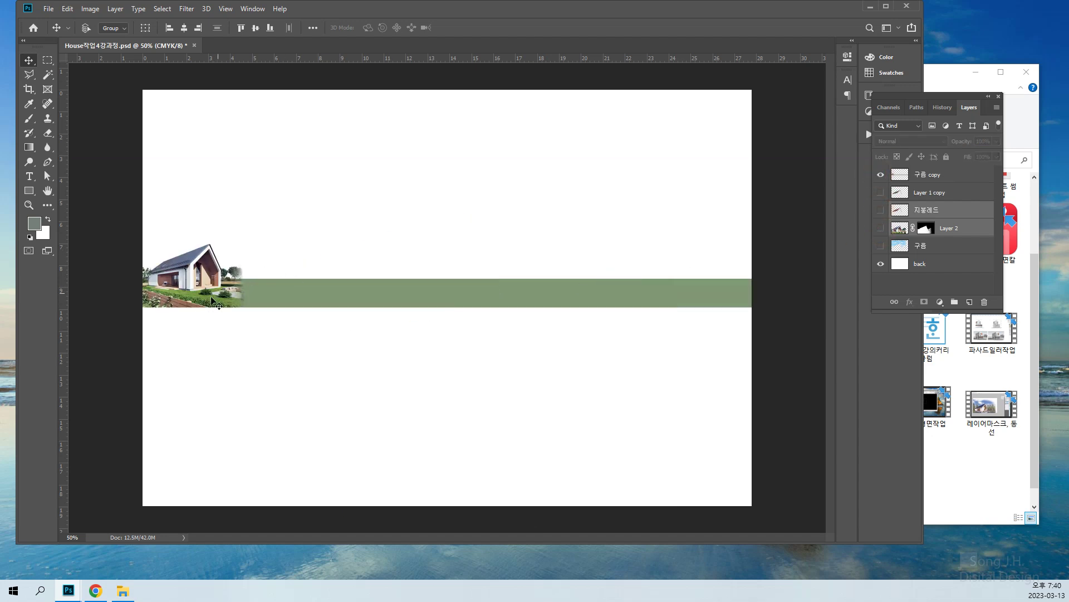
Inspect the green band example by toggling the 구름 copy layer, and leave it hidden.
left_click(881, 175)
left_click(885, 175)
left_click(886, 175)
left_click(885, 175)
left_click(881, 174)
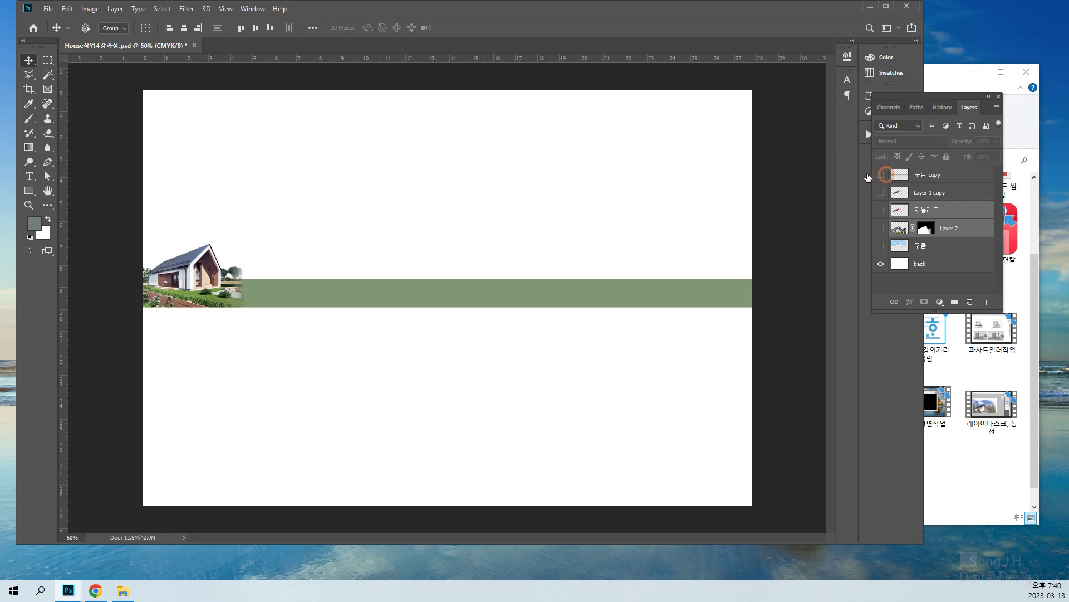
Select a narrow horizontal band across the full canvas width, just below mid-height of the upper half.
left_click(47, 62)
left_click_drag(141, 276, 751, 315)
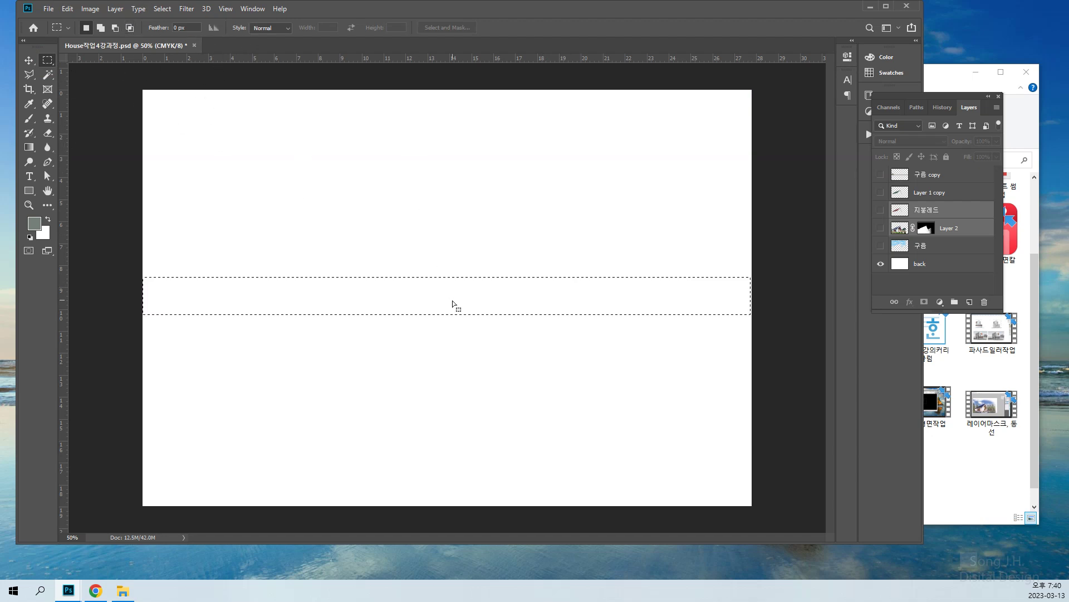
left_click(67, 9)
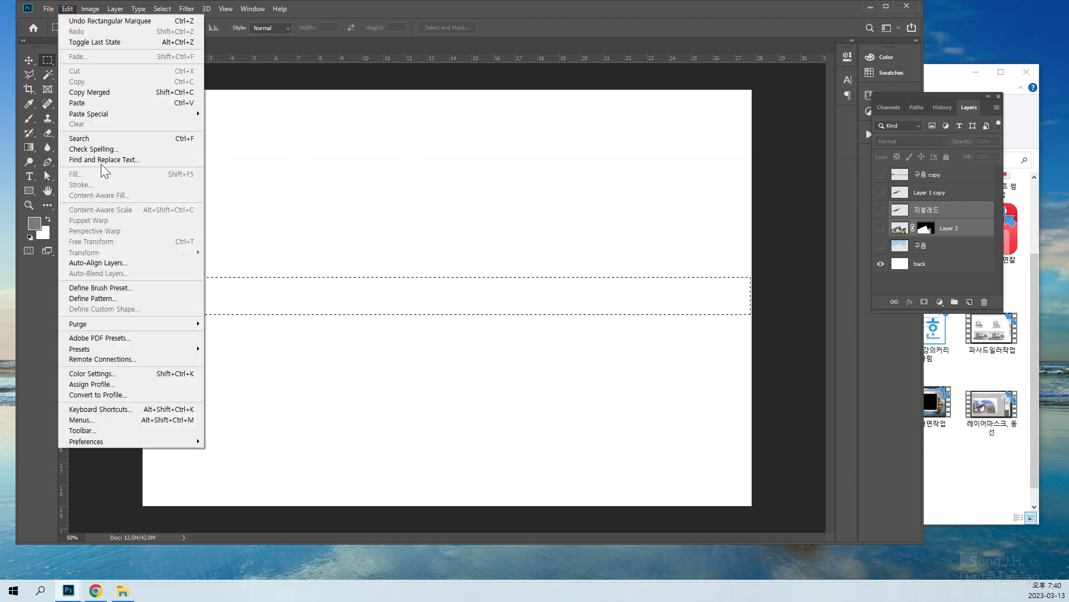
left_click(346, 155)
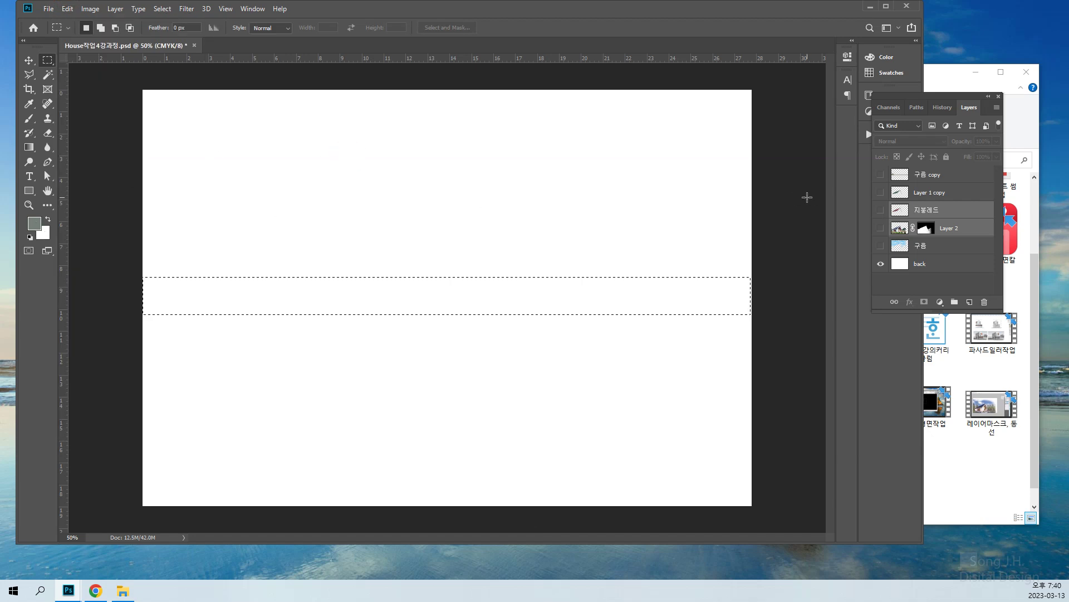
Fill the band selection with the foreground colour at 100% opacity on a new layer, and clear the selection.
left_click(969, 301)
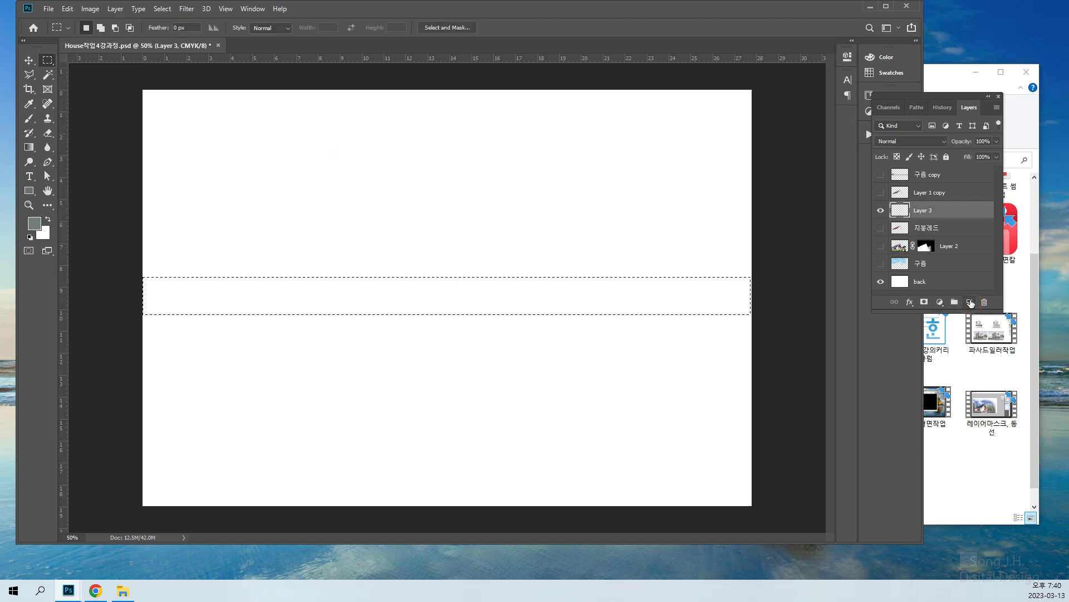
left_click(66, 9)
left_click(115, 175)
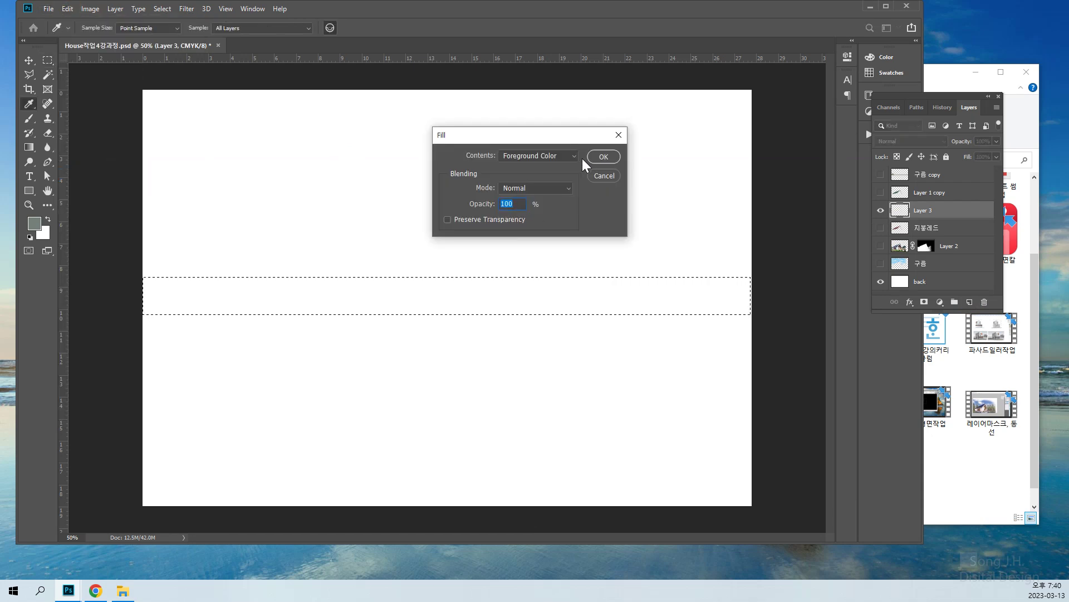
left_click(603, 155)
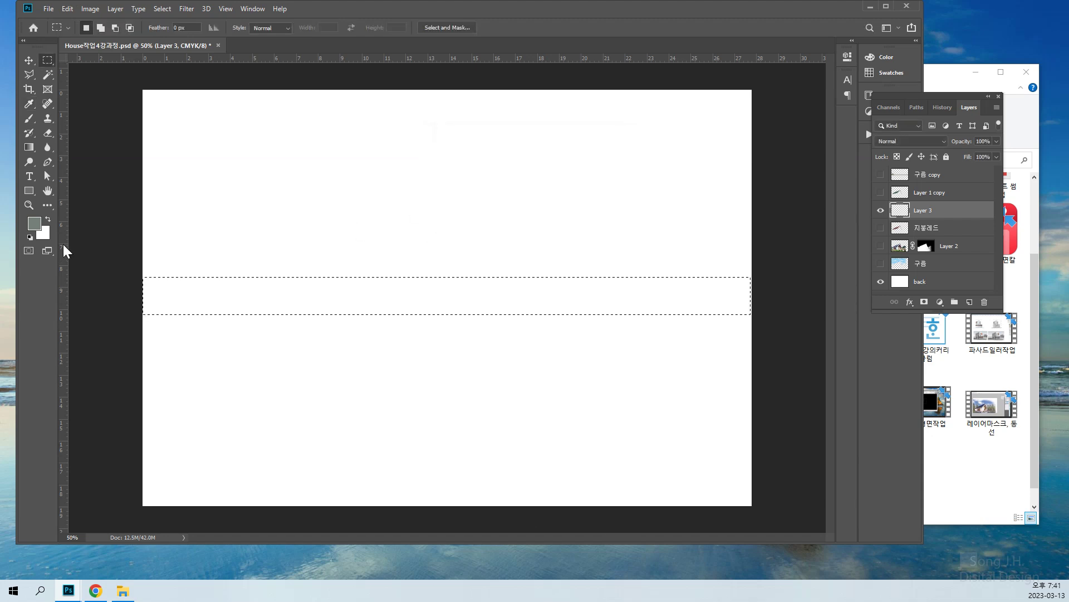
left_click(162, 8)
left_click(173, 32)
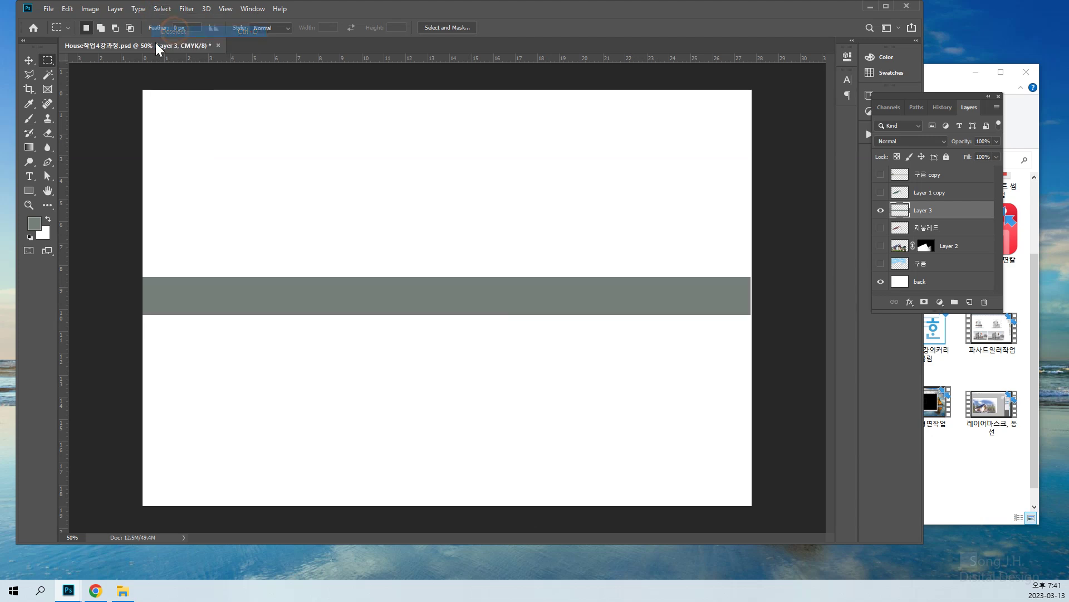
left_click(29, 60)
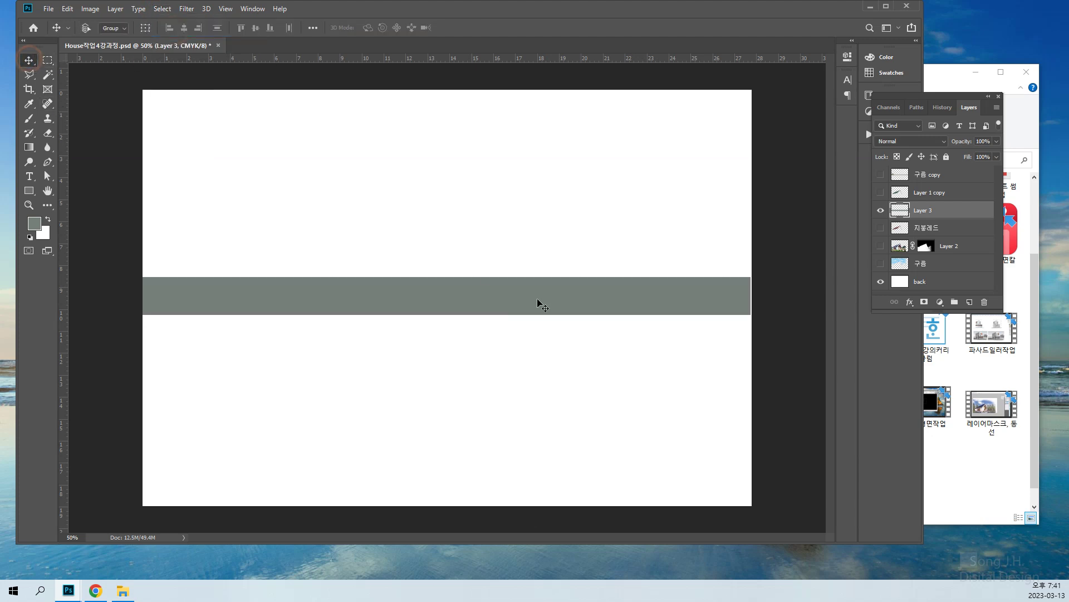
Scale the grey-green band's height down to 75% from its lower edge, keeping its full canvas width.
left_click(69, 9)
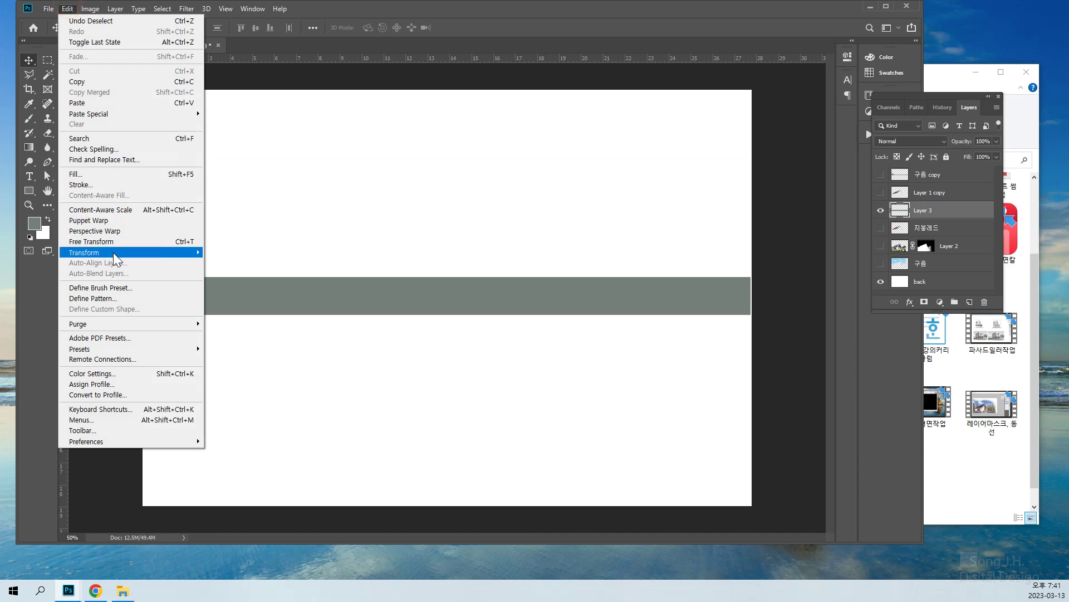
mouse_move(115, 258)
left_click(222, 262)
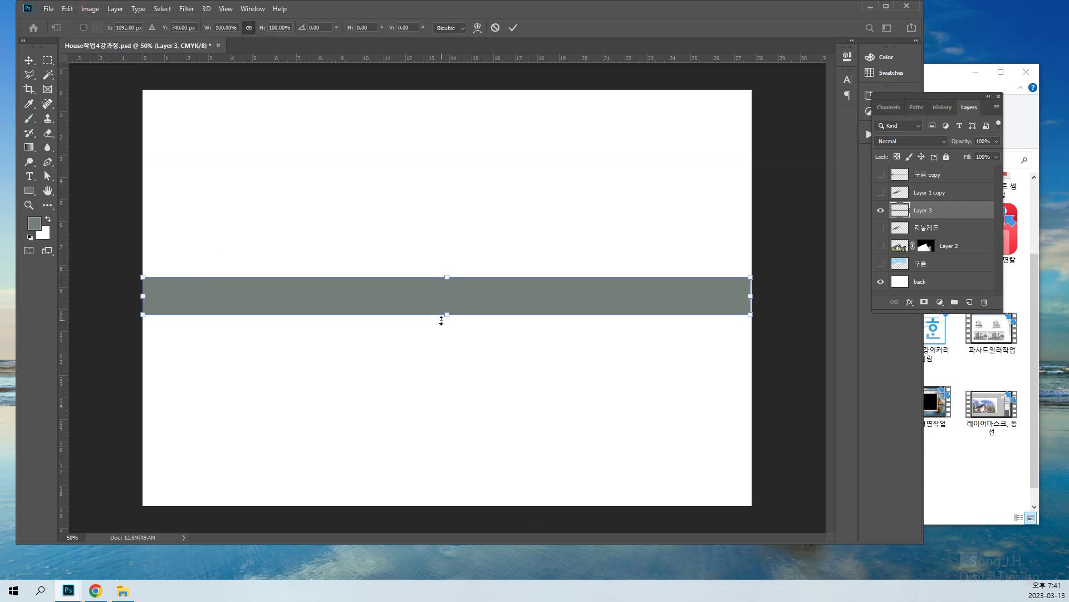
left_click_drag(445, 317, 444, 306)
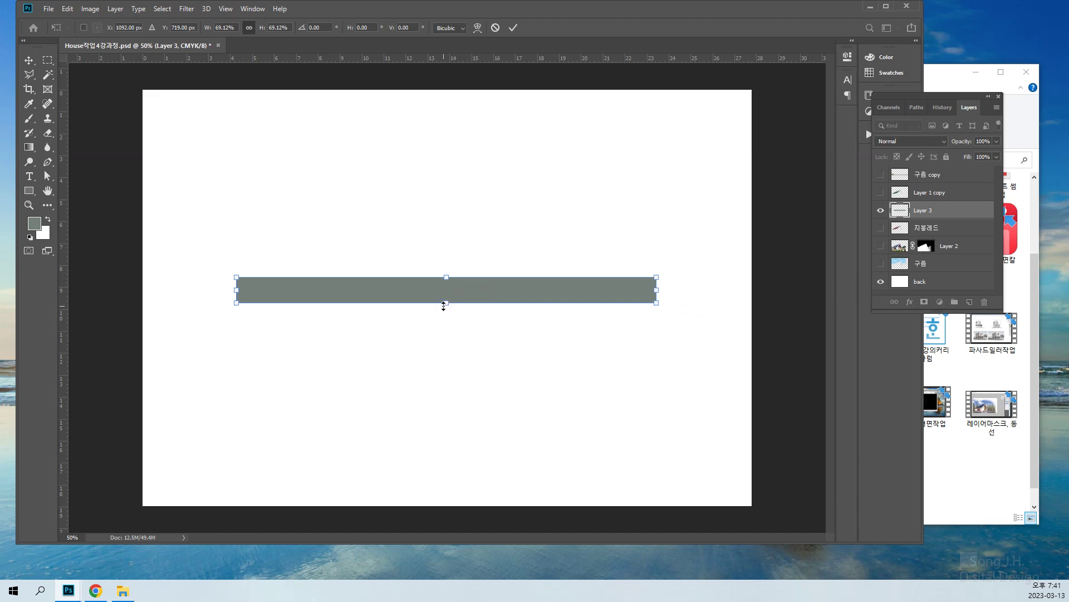
key("ctrl+z")
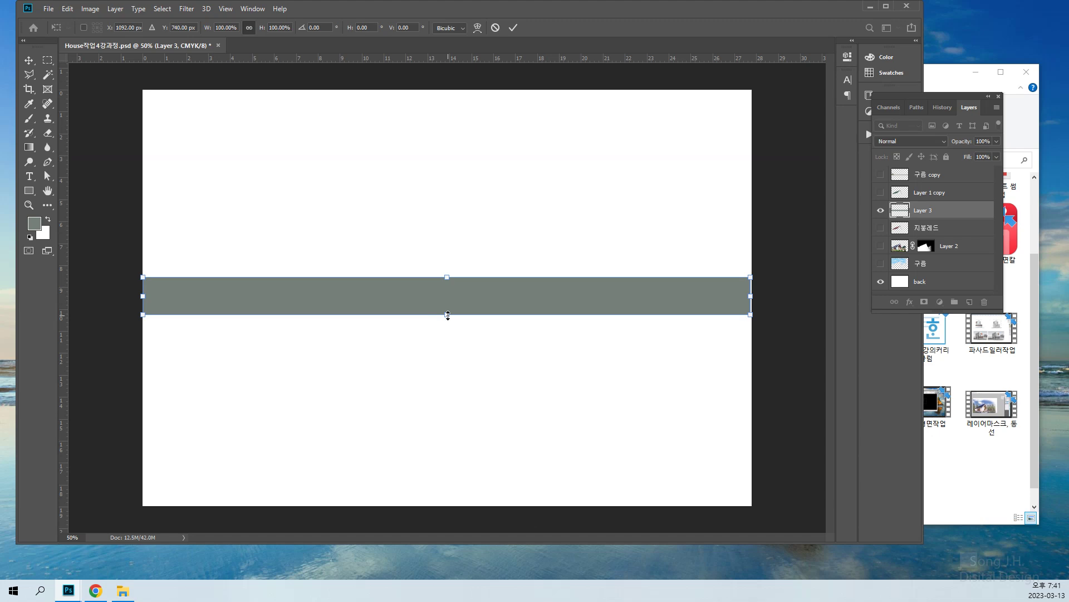
left_click_drag(449, 312, 455, 296)
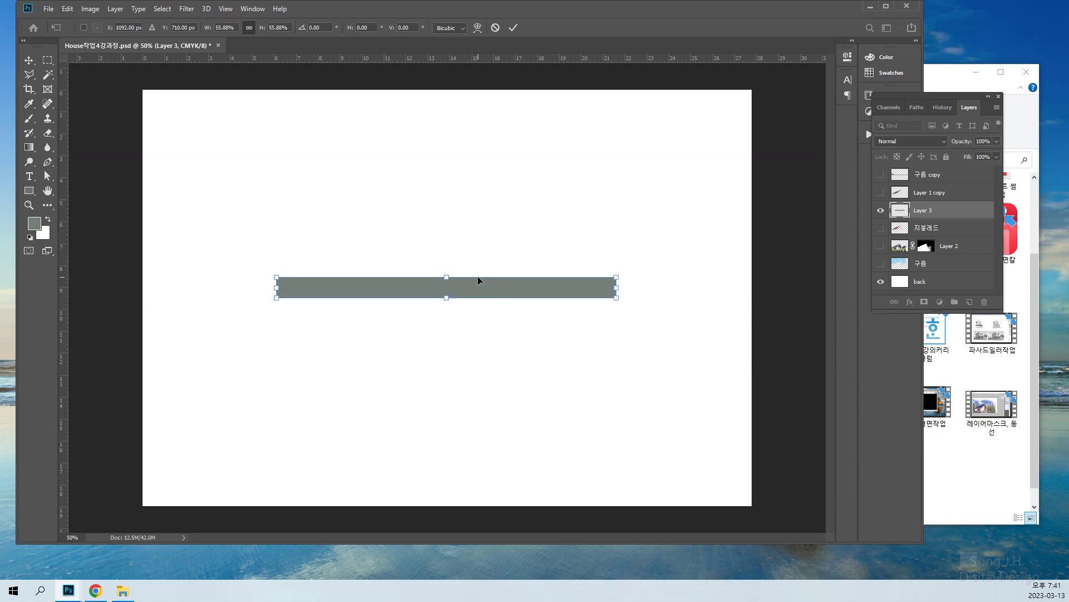
key("ctrl+z")
left_click_drag(449, 315, 449, 304)
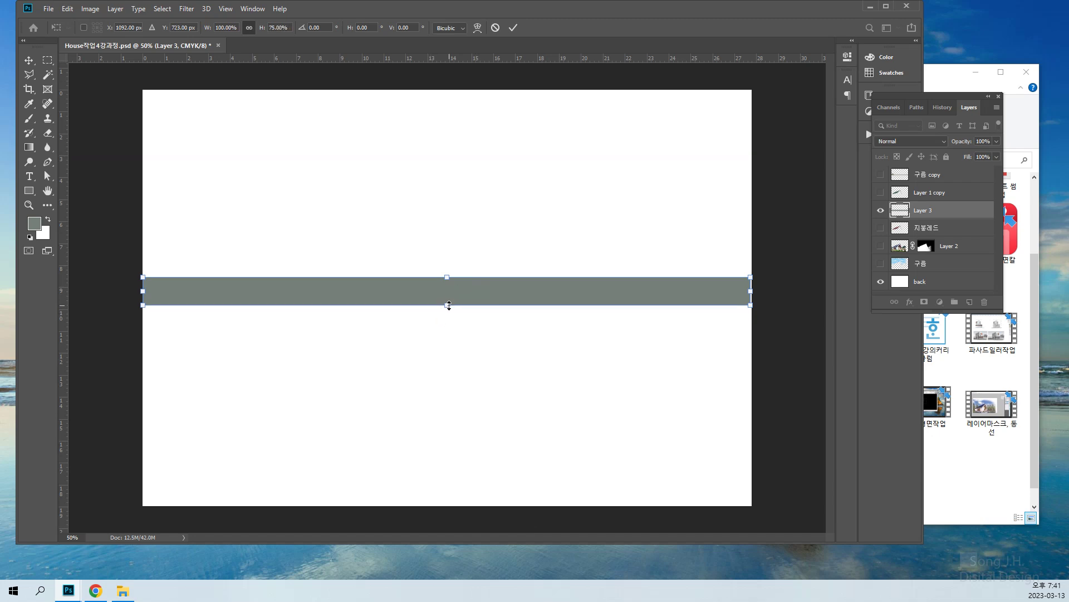
key("Return")
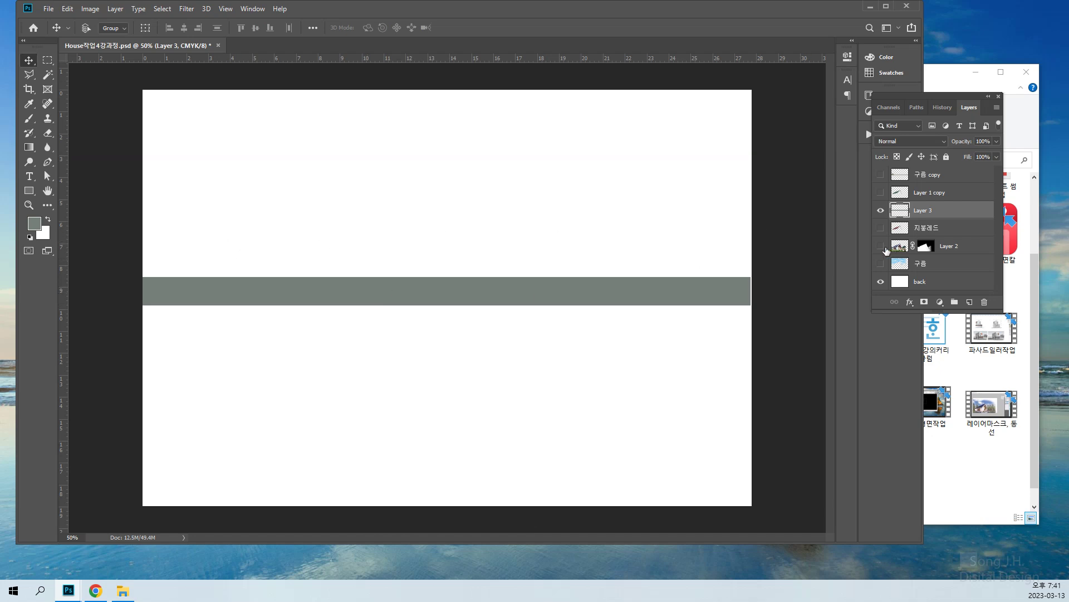
Check 지붕레드 and Layer 1 copy by toggling them, leave both hidden, and show the house on Layer 2.
left_click(880, 246)
left_click(880, 246)
left_click(878, 228)
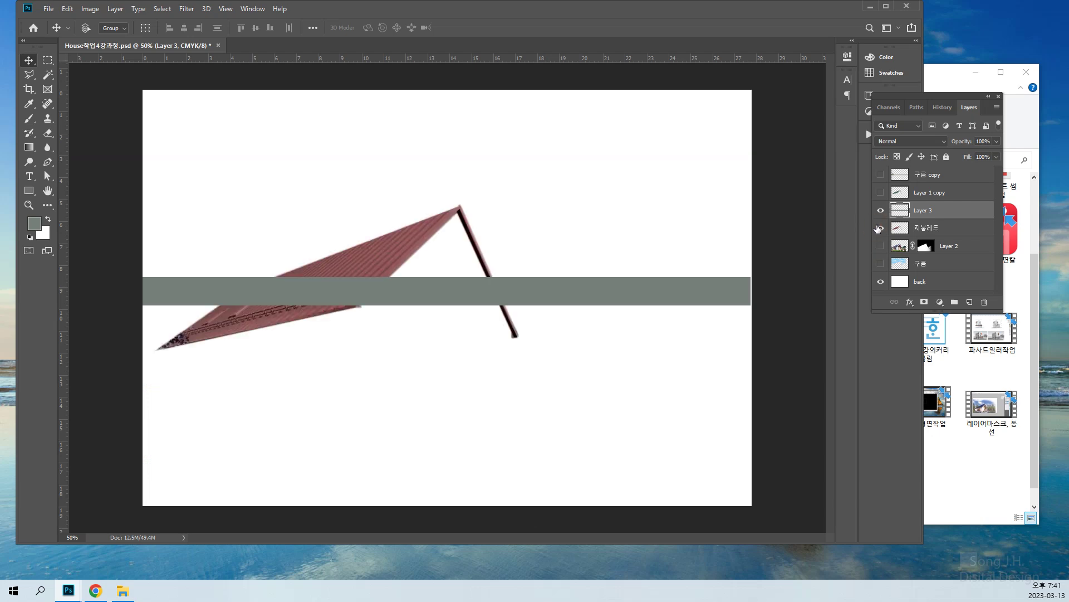
left_click(879, 228)
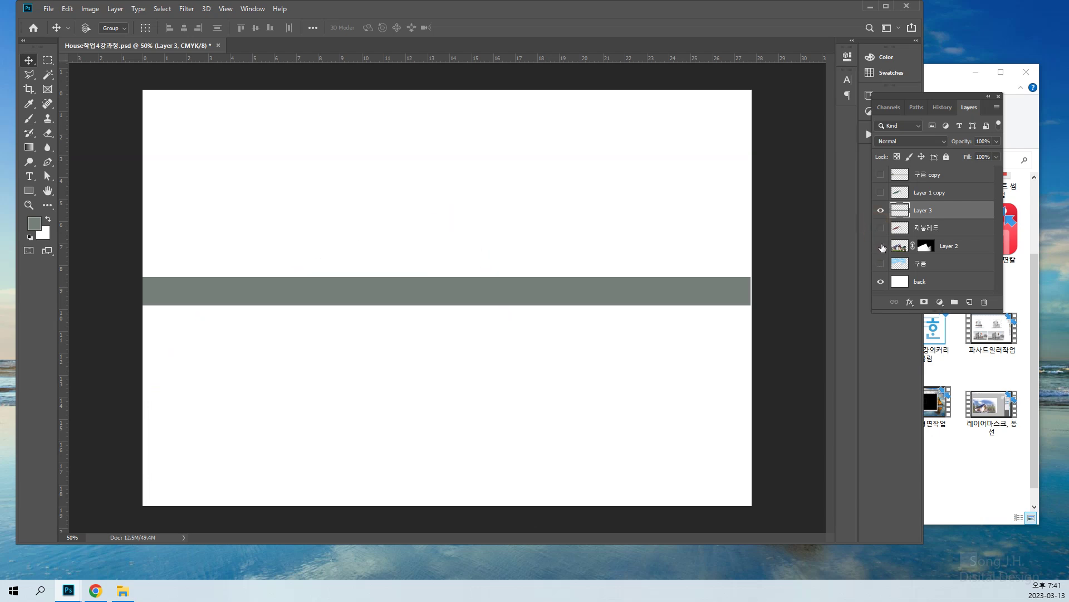
left_click(880, 193)
left_click(880, 193)
left_click(881, 247)
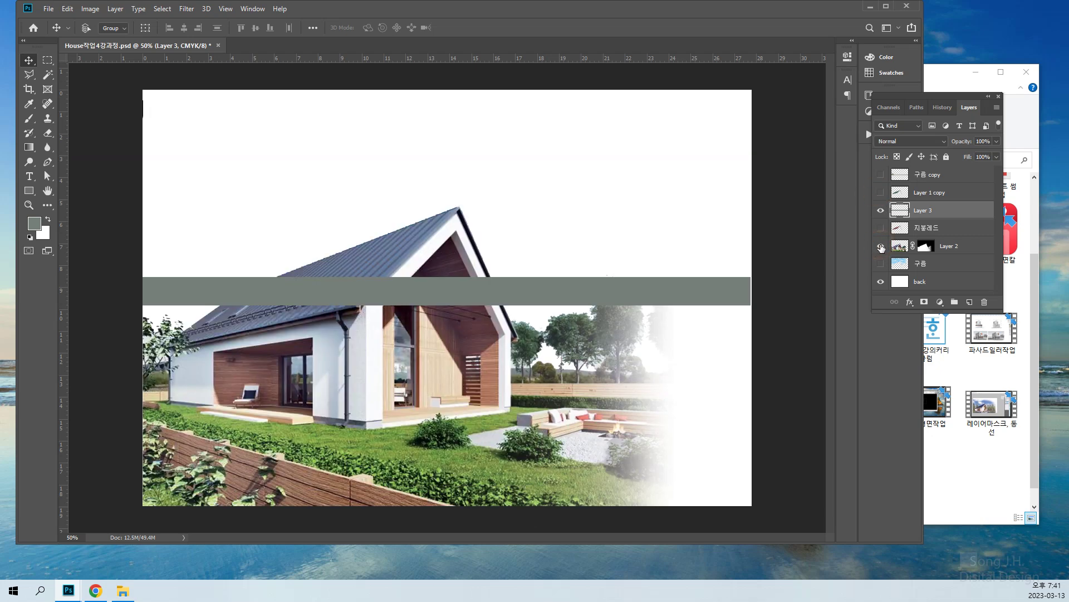
Apply the layer mask of Layer 2 permanently to the house image.
left_click(926, 245)
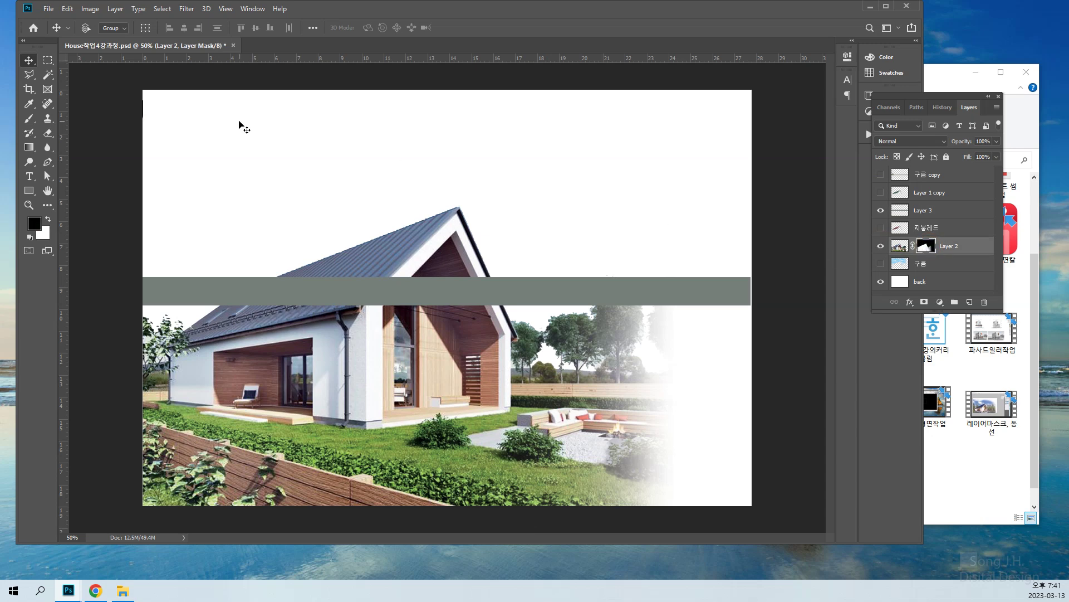
right_click(899, 249)
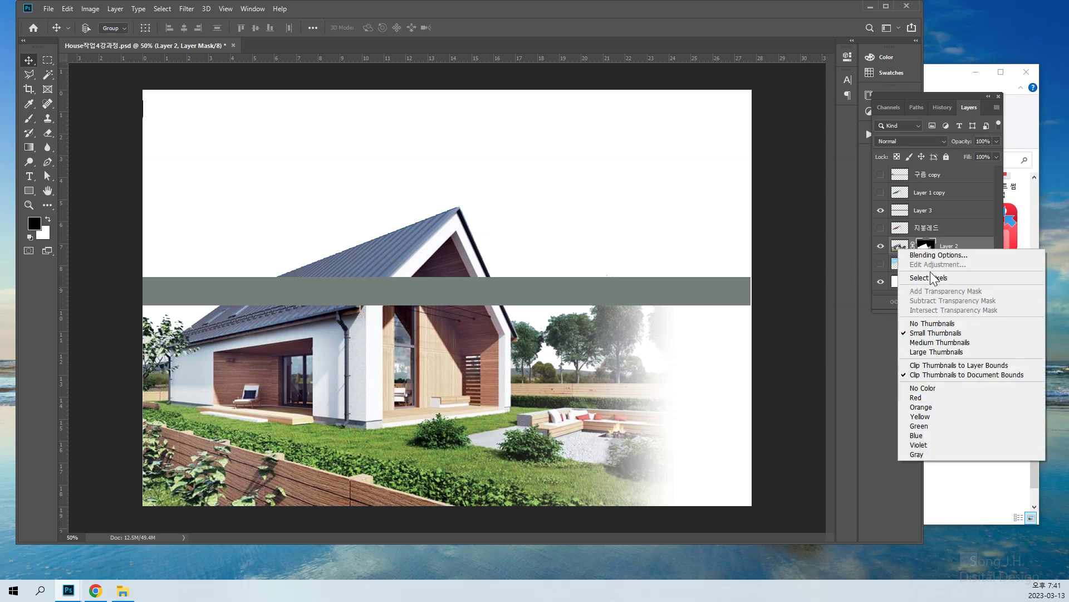
left_click(954, 245)
right_click(933, 249)
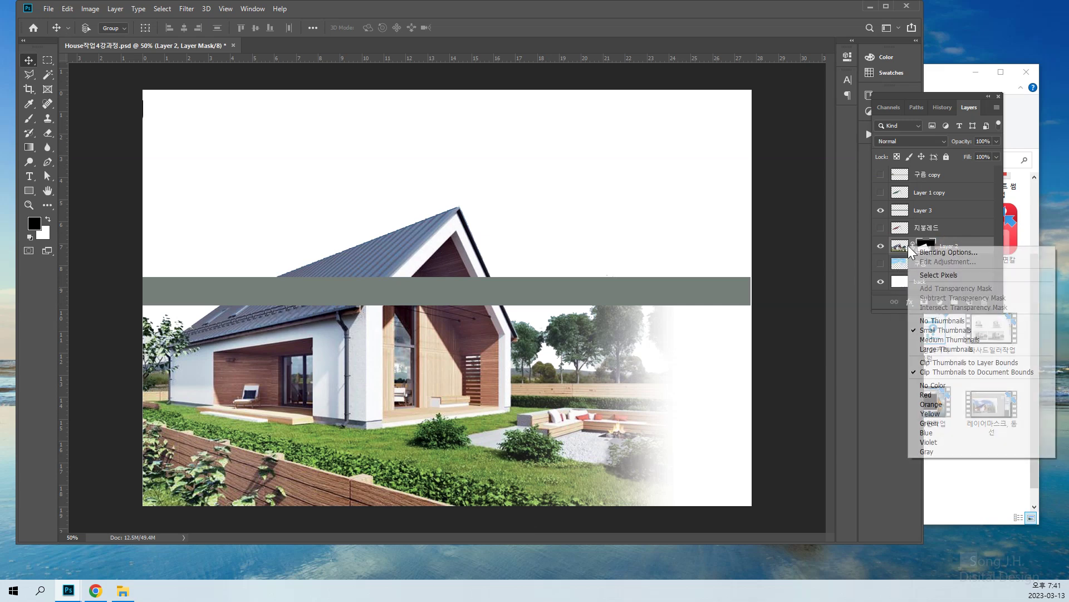
left_click(932, 245)
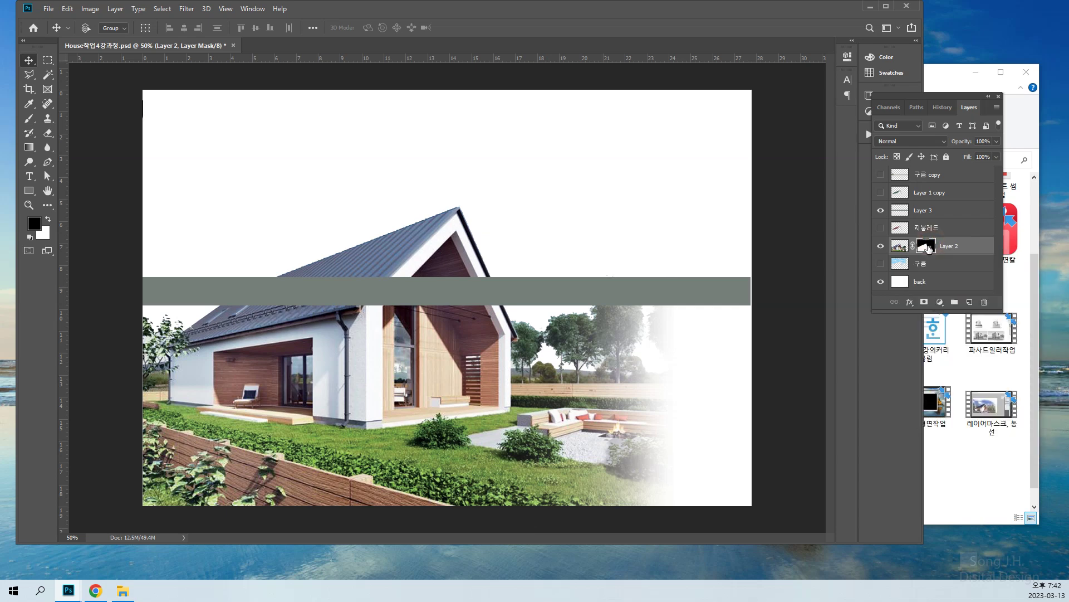
right_click(932, 246)
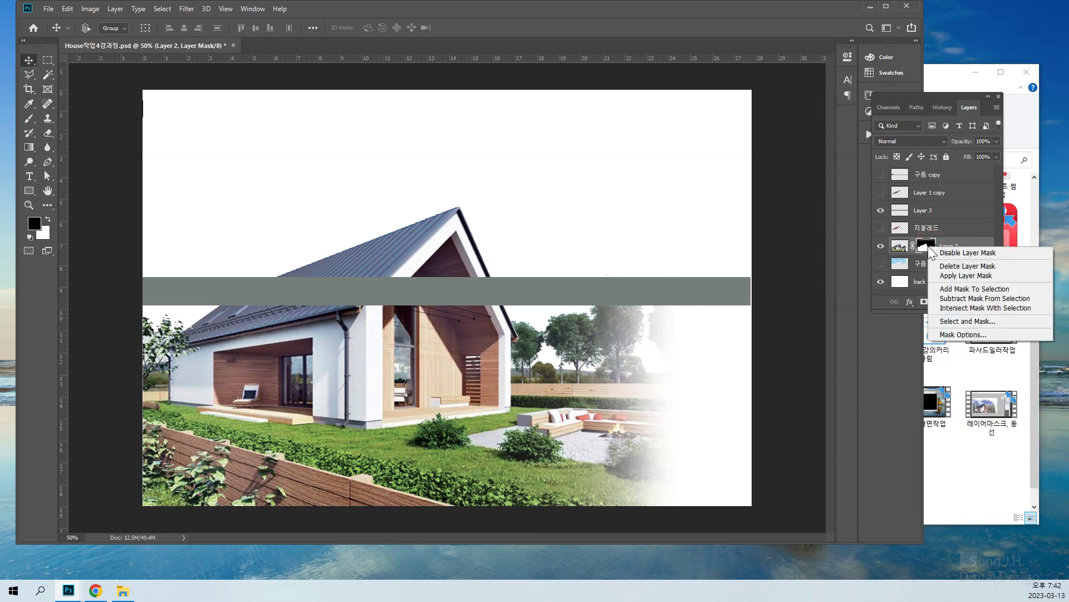
left_click(966, 275)
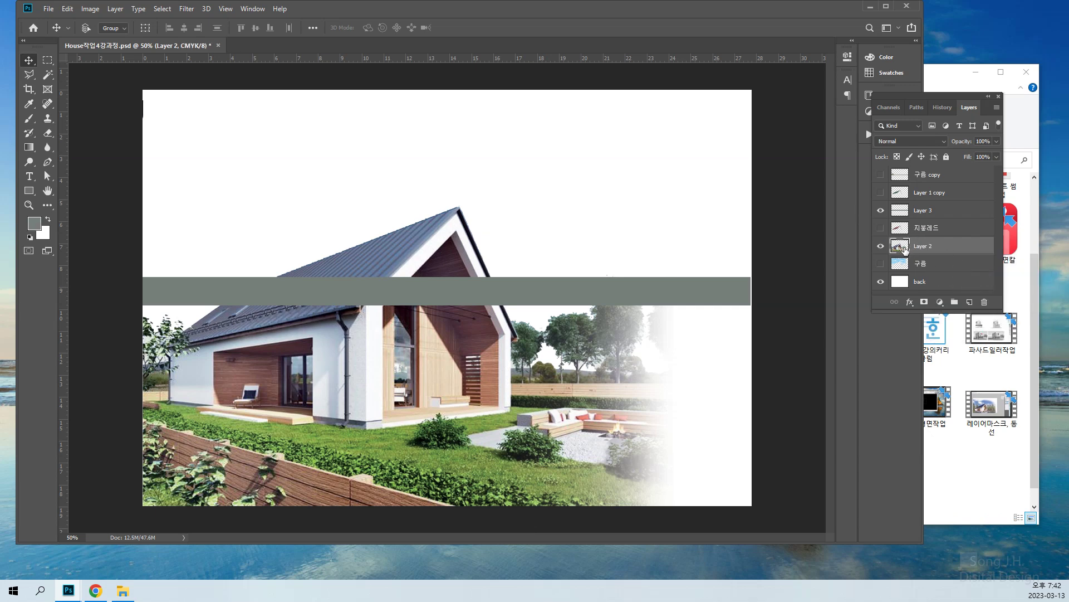
Leave 지붕레드 hidden, show the green roof on Layer 1 copy, and place it below Layer 3, directly above Layer 2.
left_click(880, 228)
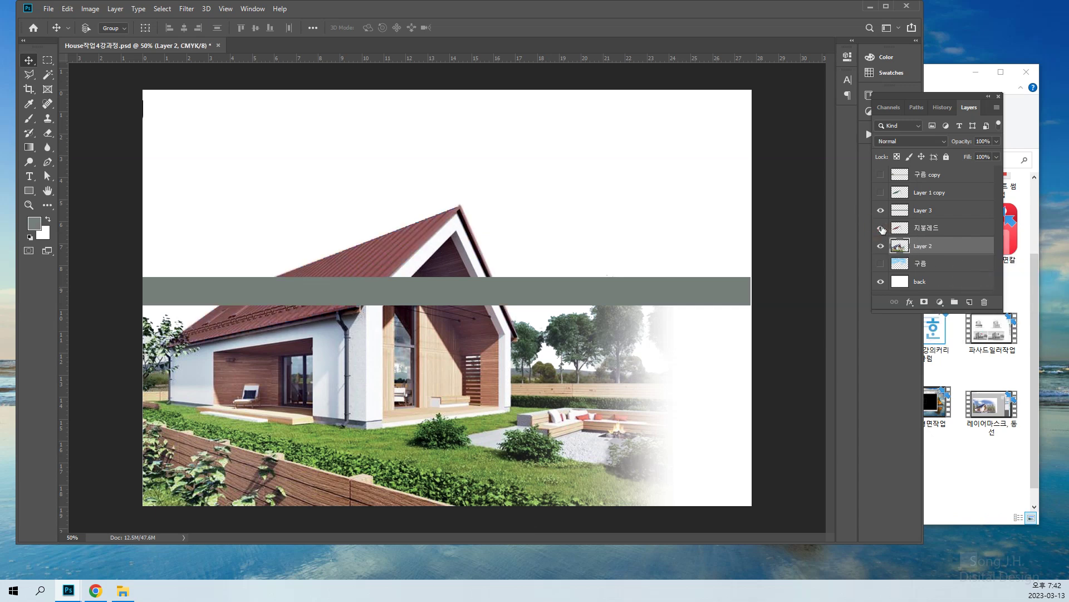
left_click(881, 228)
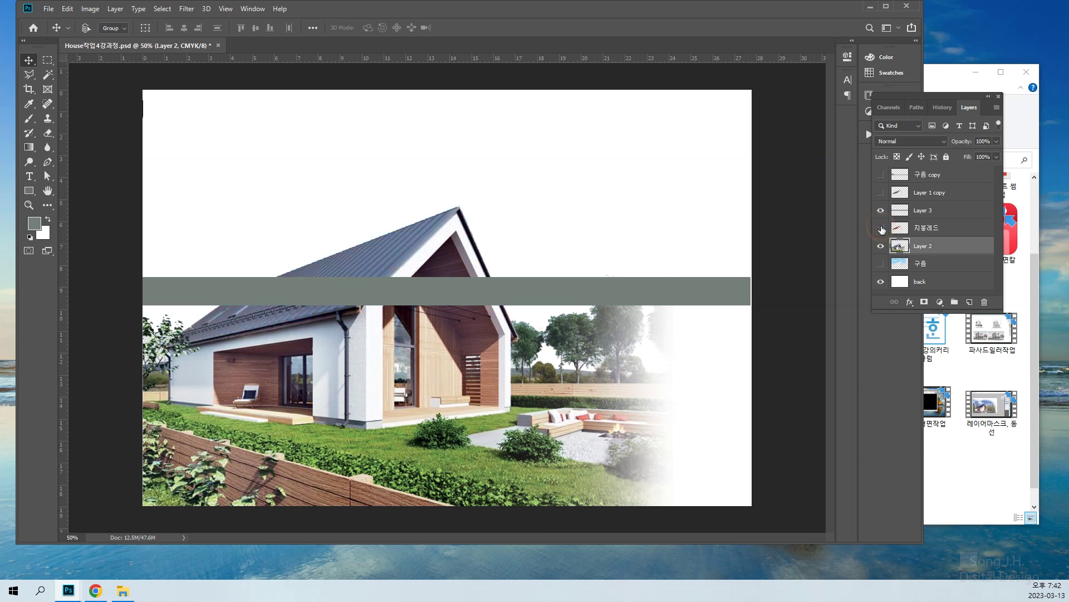
left_click(881, 192)
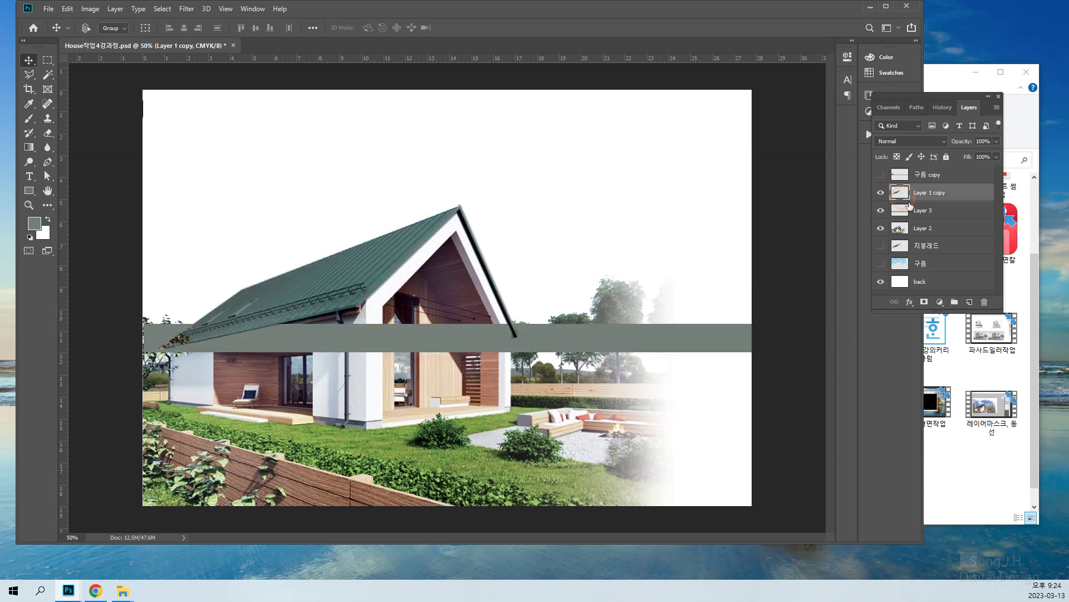
mouse_move(906, 196)
left_mouse_down()
mouse_move(909, 234)
mouse_move(899, 214)
left_mouse_up()
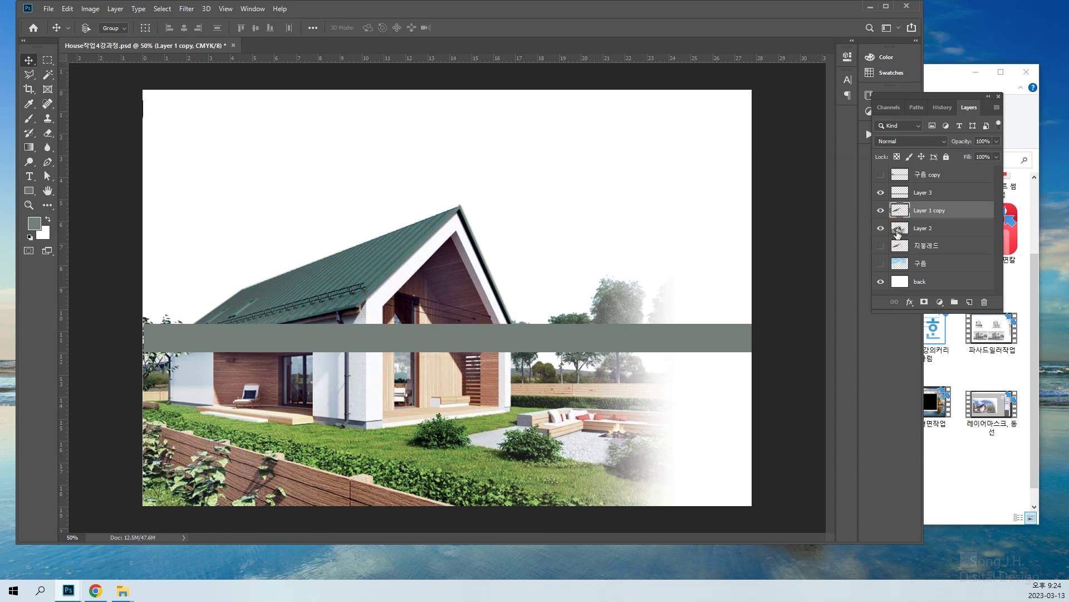
Merge the green roof on Layer 1 copy with the house on Layer 2 into one layer.
left_click(899, 232, "shift")
right_click(900, 230)
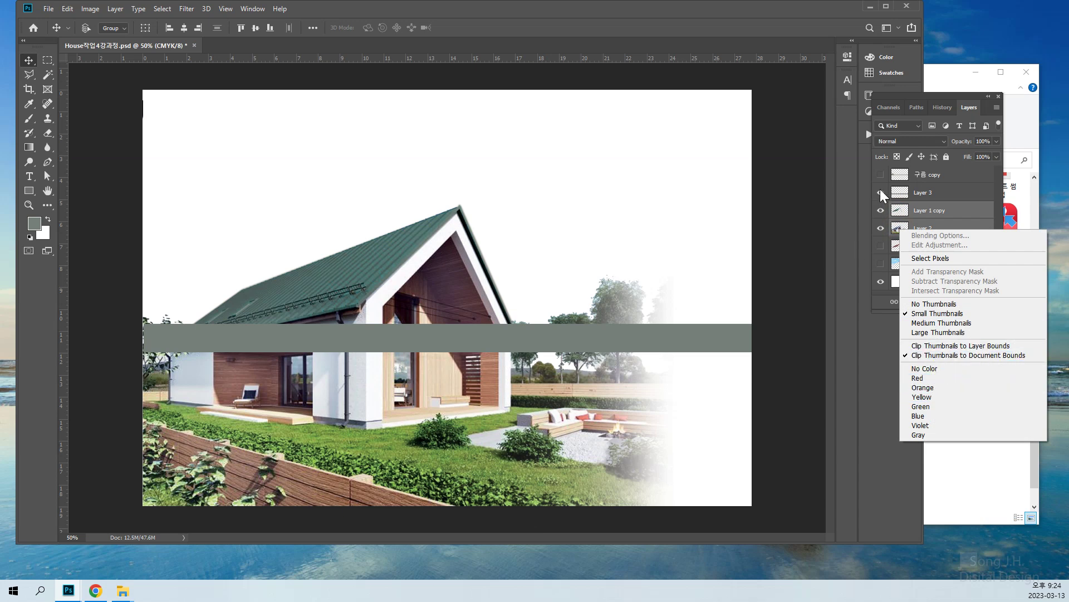
left_click(899, 191)
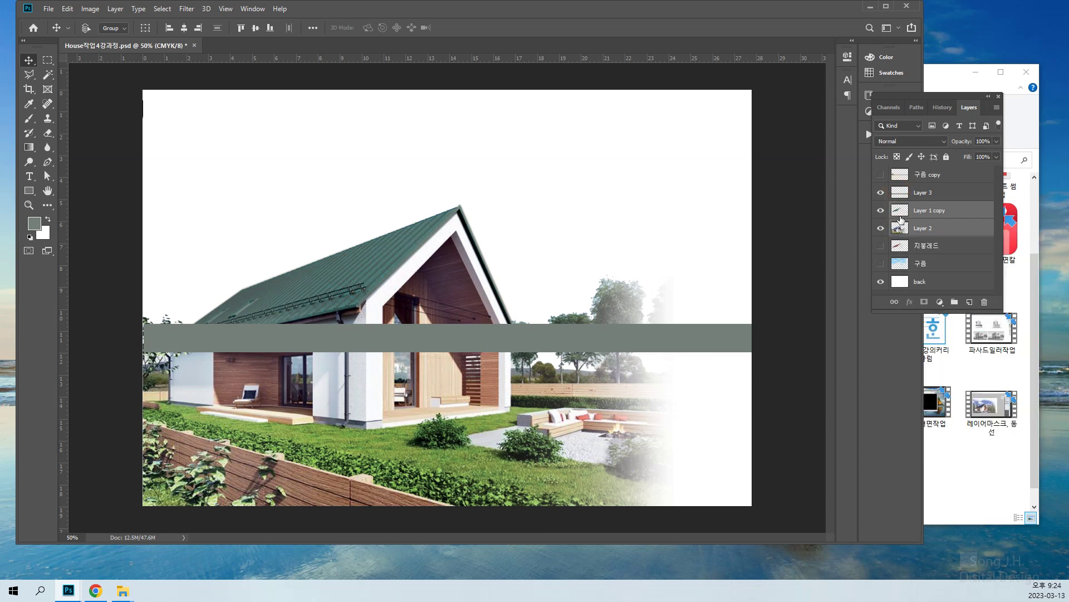
right_click(897, 211)
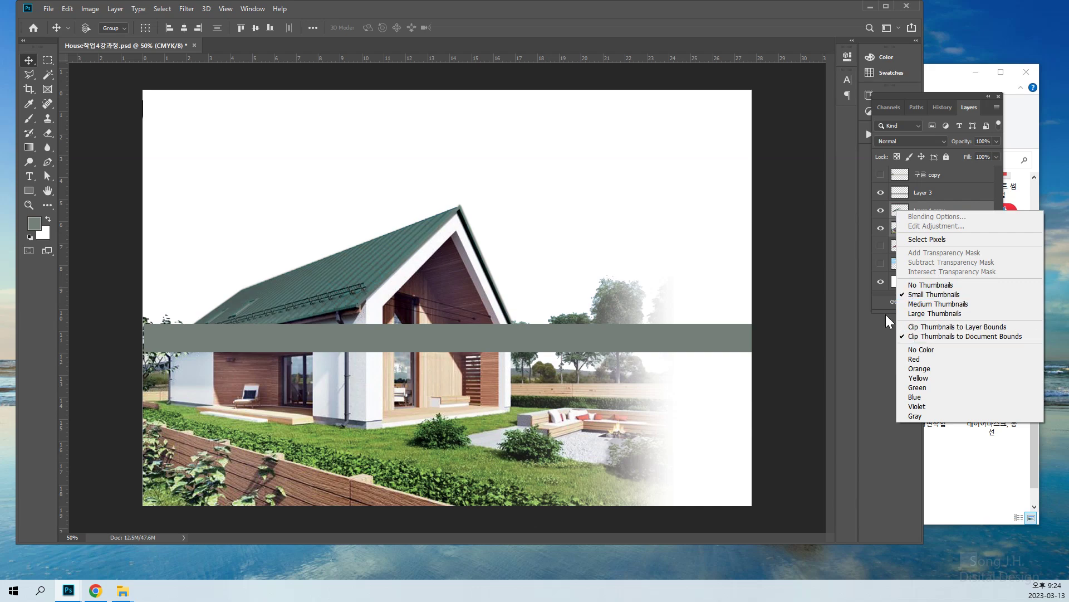
left_click(890, 215)
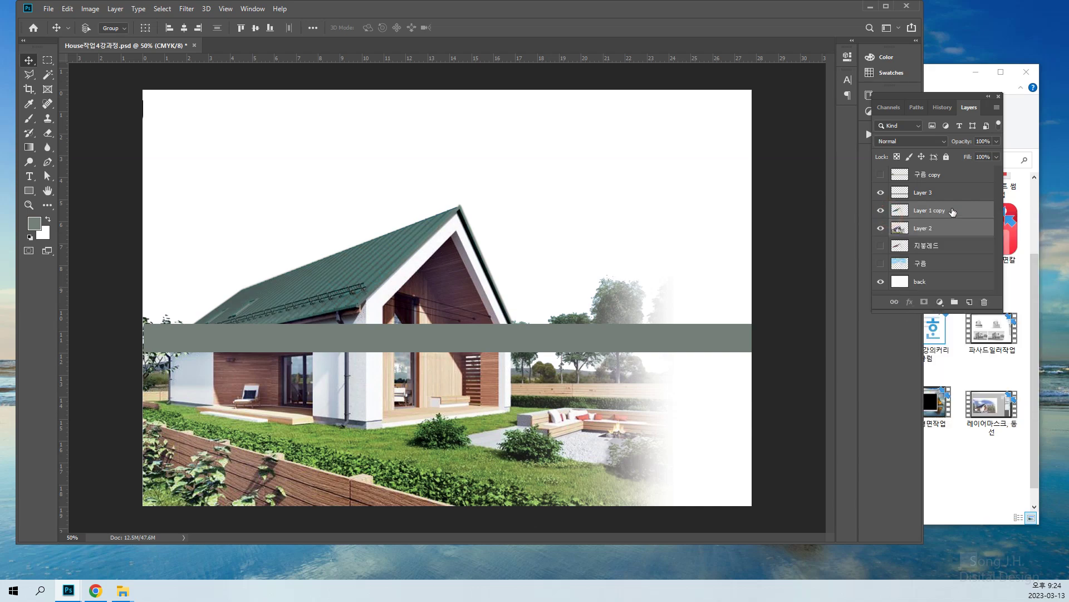
right_click(951, 210)
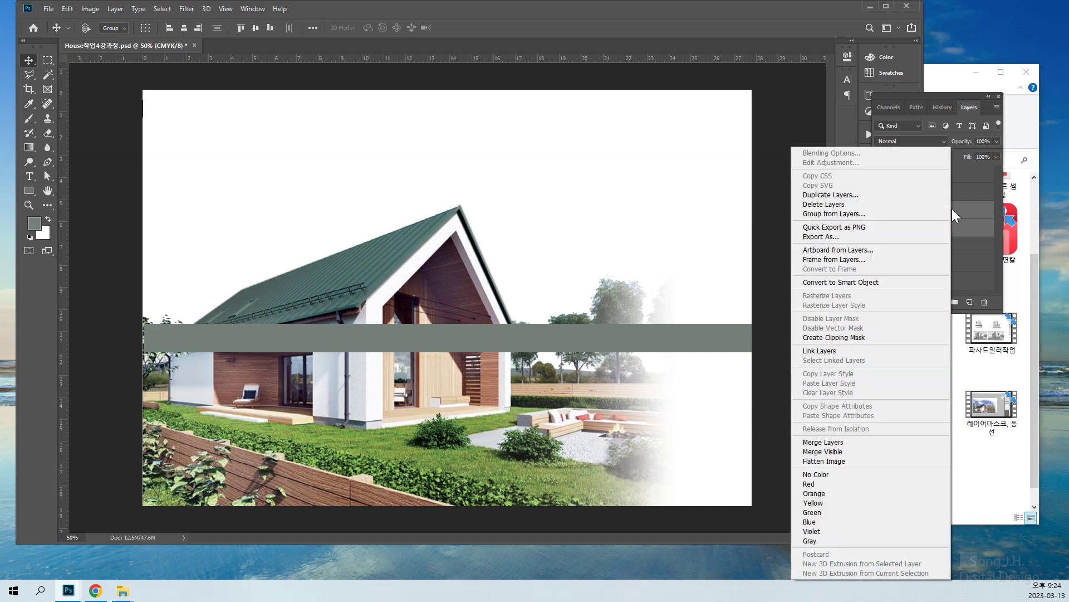
left_click(838, 442)
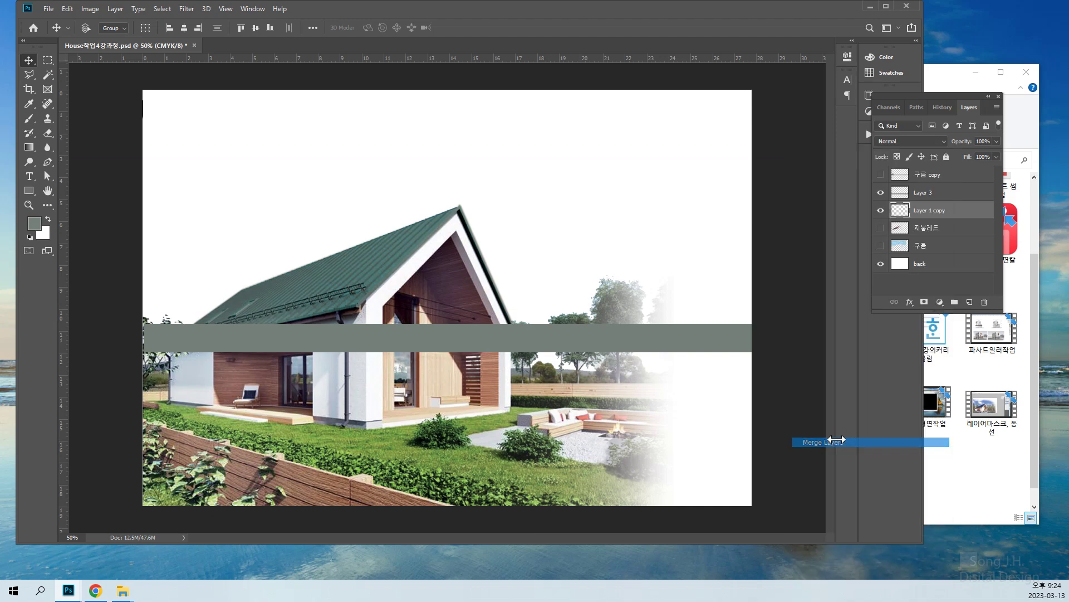
Check the merged house layer by toggling it, and move it above the band on Layer 3.
left_click(880, 210)
left_click(881, 210)
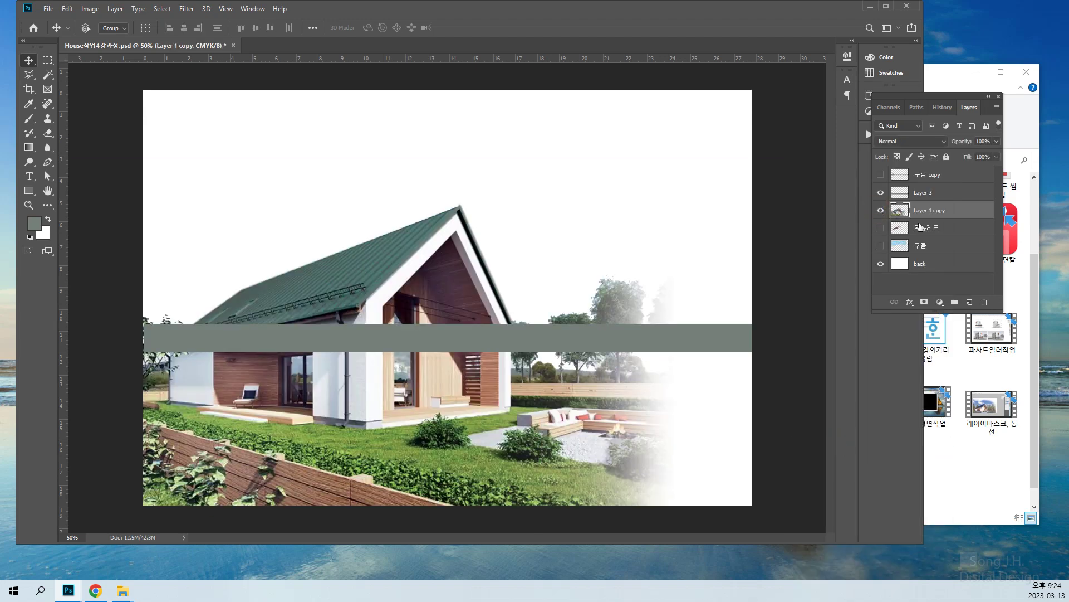
left_click_drag(908, 218, 899, 194)
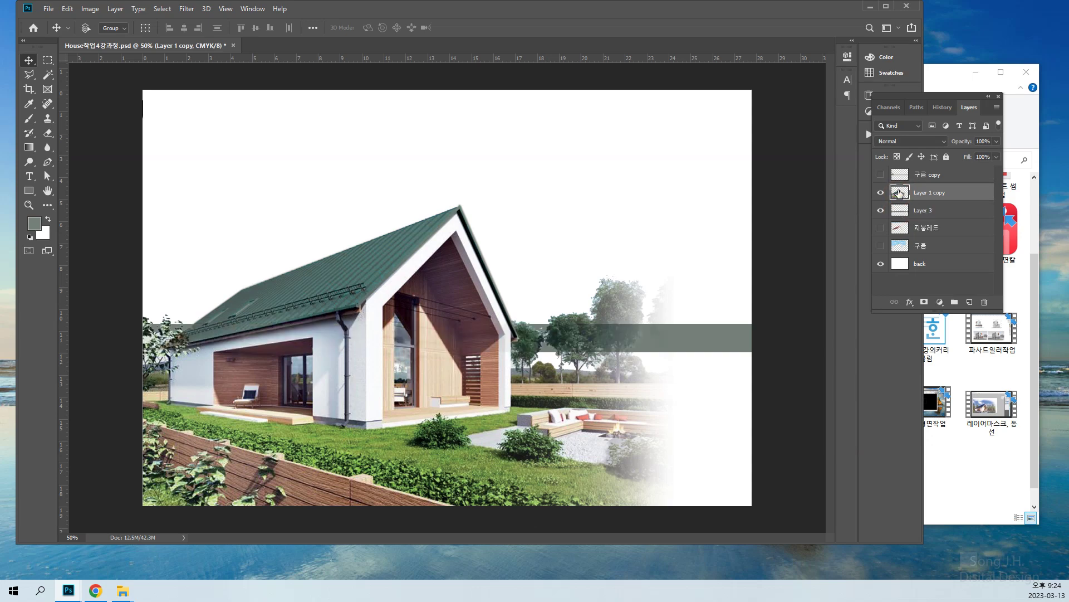
Scale the house to about a quarter size and place it at the band's left end, aligned with the band's lower edge.
left_click(65, 11)
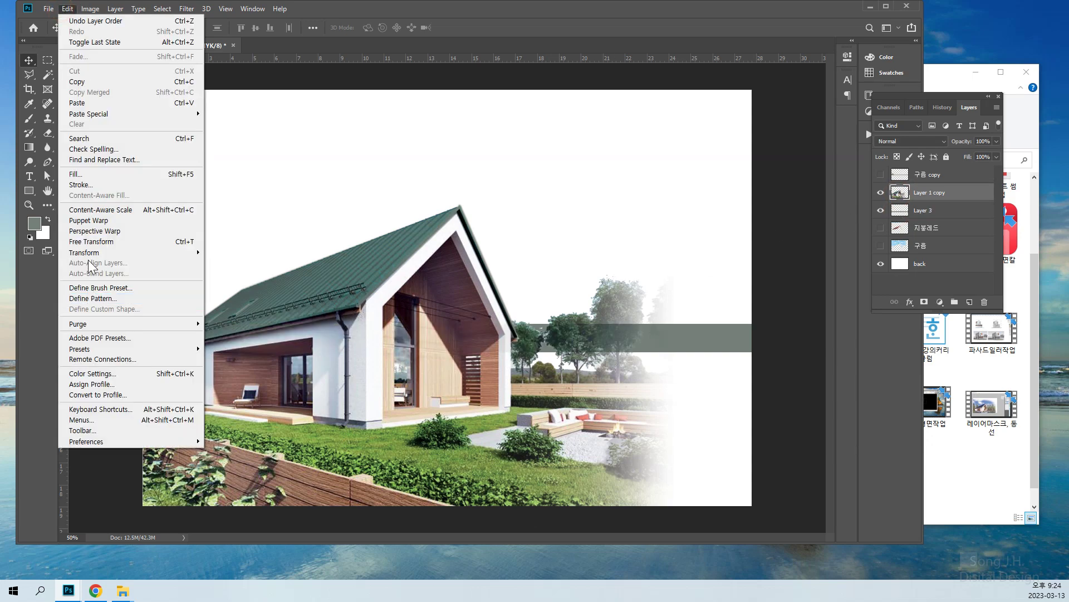
mouse_move(91, 258)
left_click(225, 267)
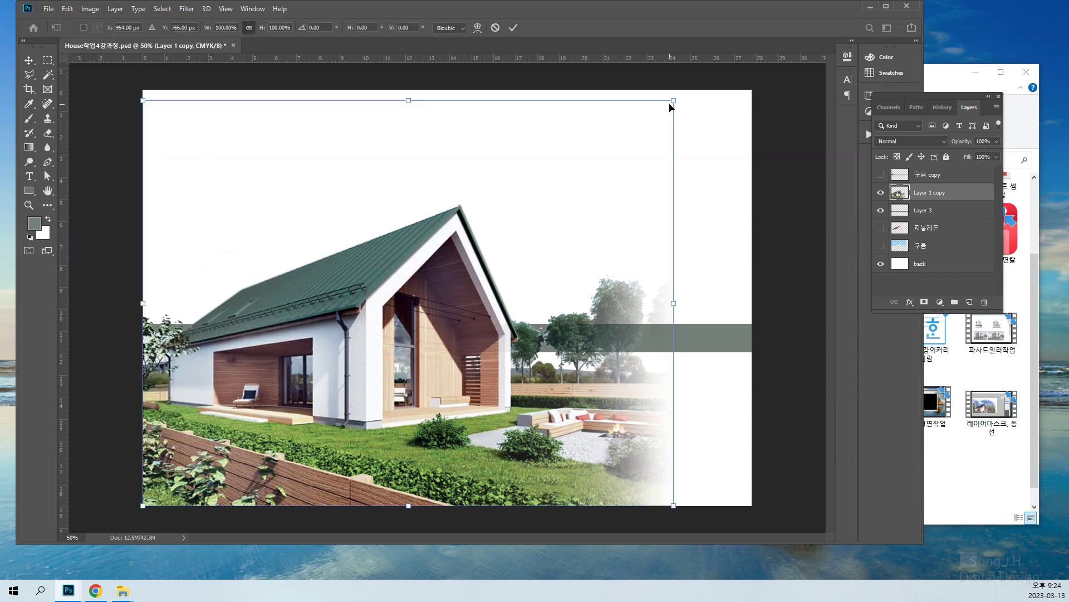
left_click_drag(672, 103, 329, 352)
left_click_drag(249, 454, 250, 304)
left_click_drag(333, 206, 292, 270)
key("Return")
left_click_drag(223, 318, 223, 319)
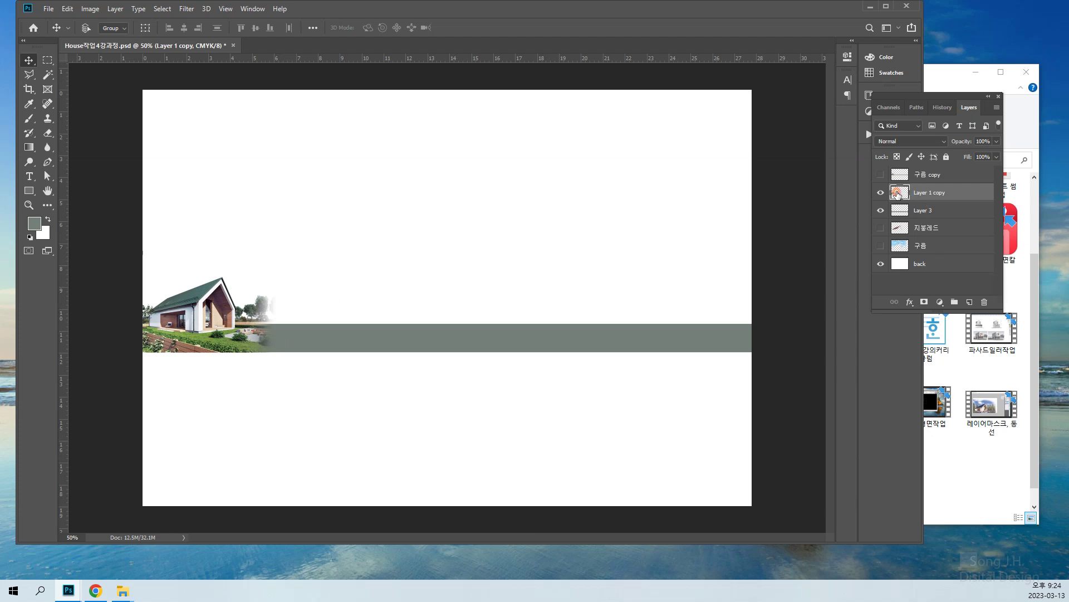
left_click(881, 193)
left_click(880, 193)
Soften the trees and haze at the small house image's right edge with the Eraser, adjusting the brush size as needed.
left_click(47, 134)
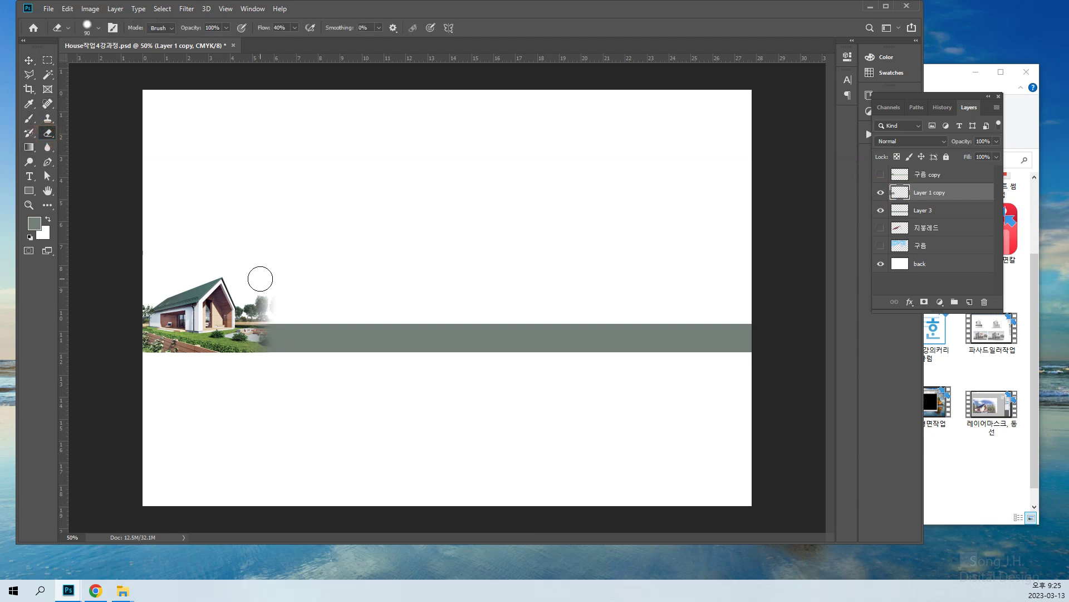
left_click(274, 298)
key("bracketleft")
key("bracketleft")
key("bracketleft")
left_click_drag(269, 302, 262, 294)
key("bracketright")
key("bracketright")
key("bracketleft")
key("bracketleft")
mouse_move(262, 294)
left_mouse_down()
mouse_move(272, 311)
mouse_move(257, 298)
left_mouse_up()
left_click(269, 302)
left_click(29, 59)
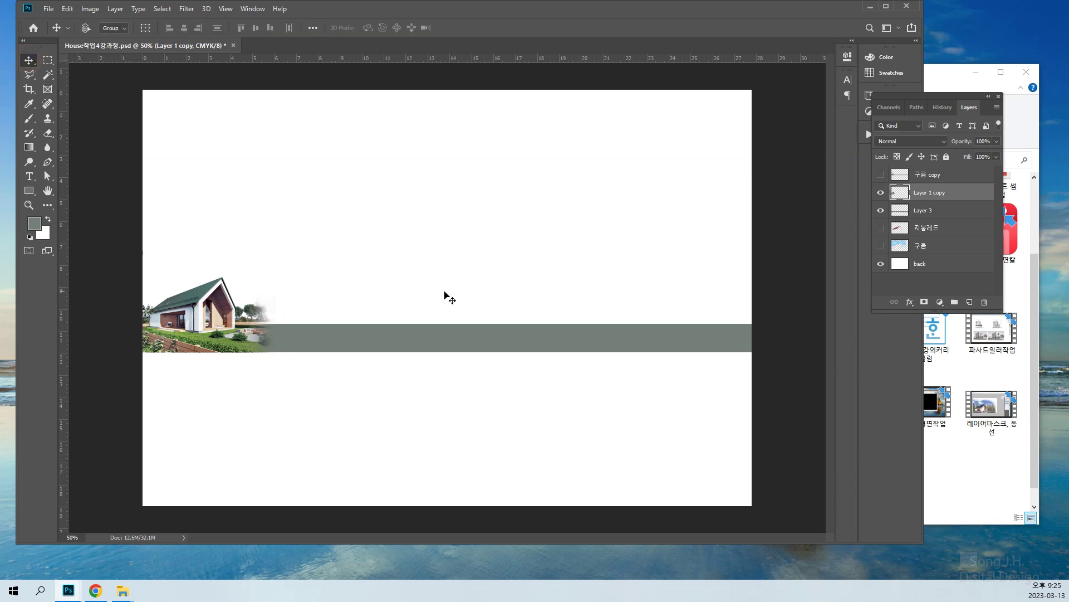
left_click(879, 193)
left_click(879, 194)
left_click_drag(141, 273, 370, 358)
key("ctrl")
key("ctrl+z")
Merge the house on Layer 1 copy with the band on Layer 3 and check the merged layer by toggling its visibility.
left_click(934, 217, "shift")
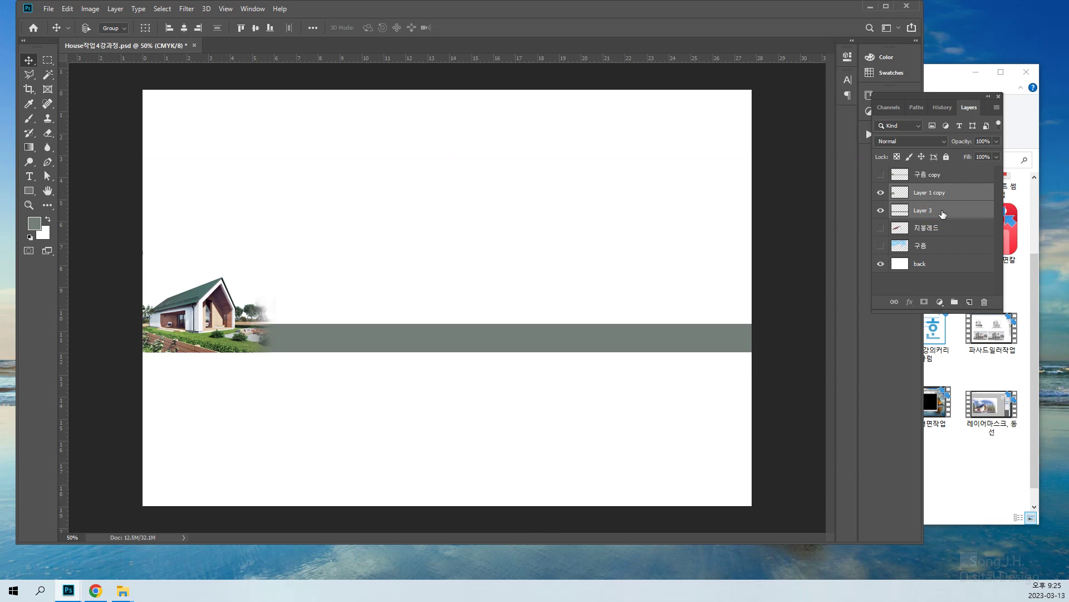
right_click(943, 214)
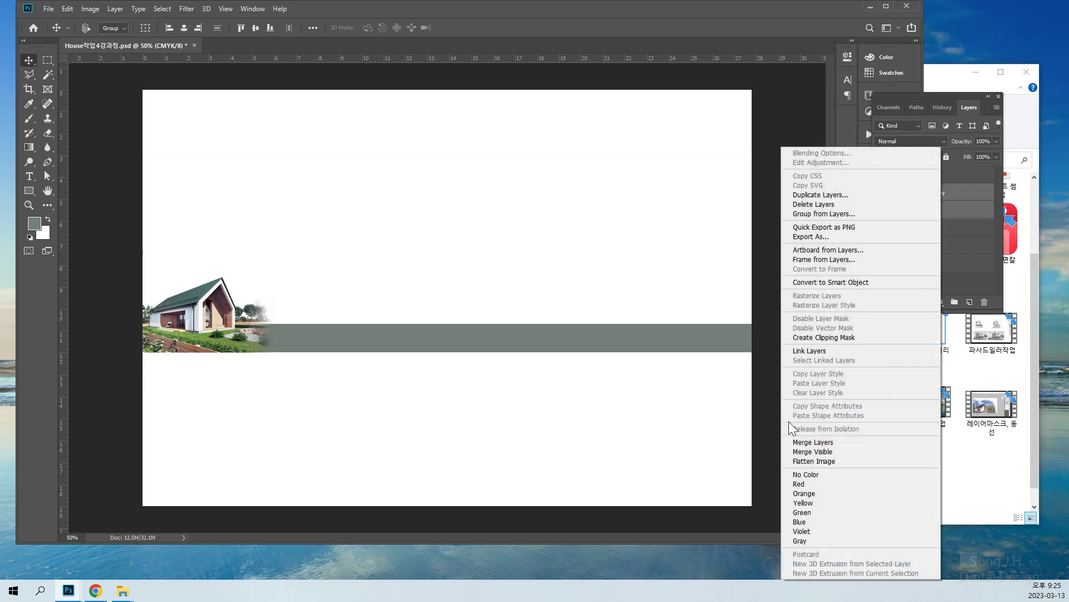
left_click(834, 443)
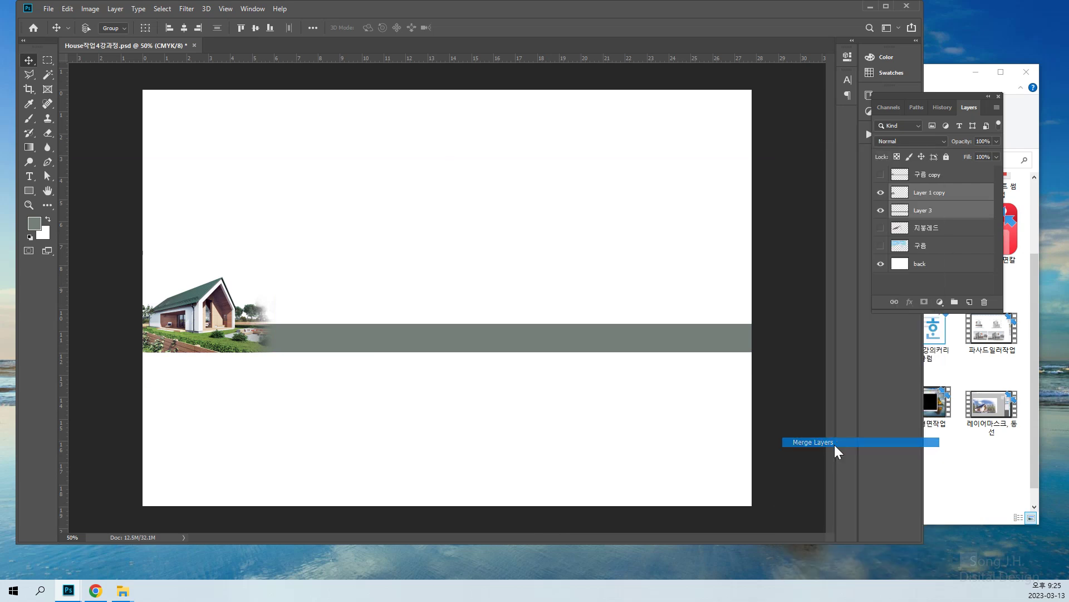
left_click(881, 192)
left_click(881, 193)
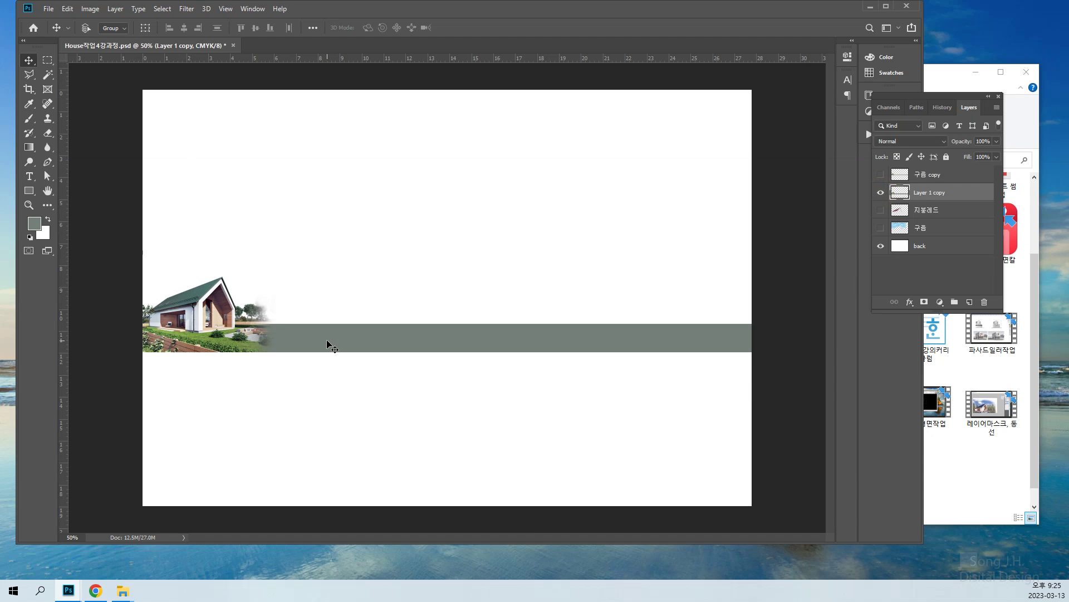
key("ctrl+comma")
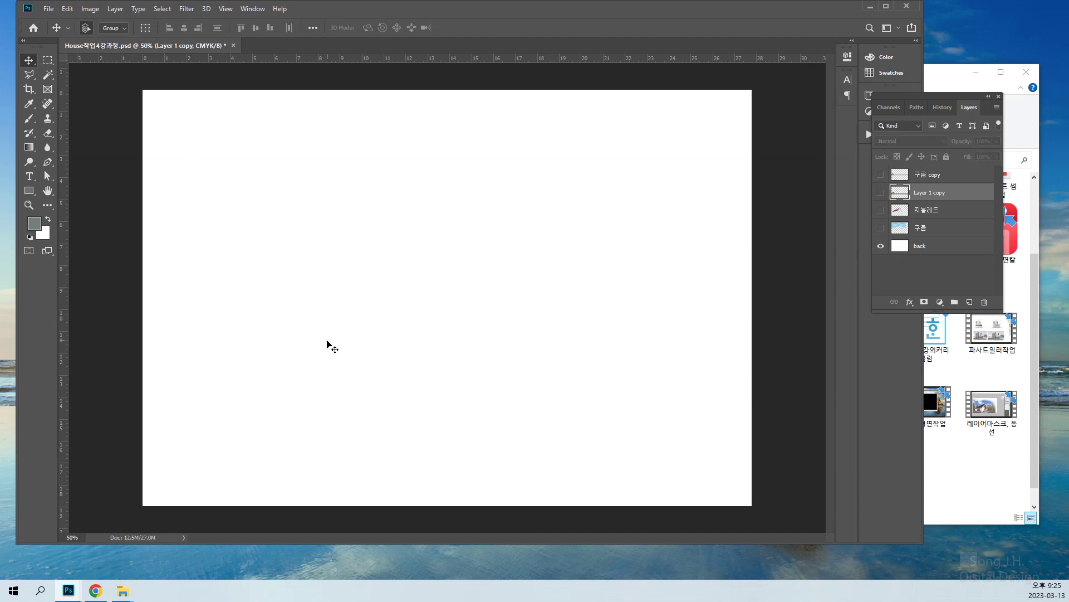
key("ctrl+comma")
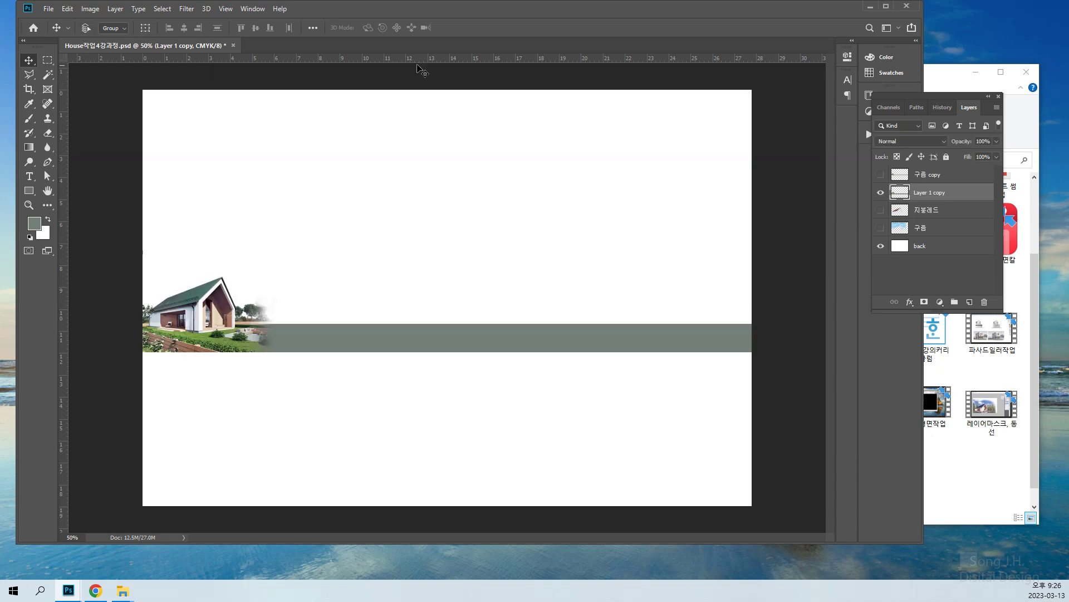
Compare the merged grey-band house layer with the green-band 구름 copy layer by toggling their visibility.
left_click(878, 193)
left_click(880, 192)
left_click(881, 174)
left_click(880, 174)
left_click(881, 192)
left_click(881, 192)
key("ctrl+comma")
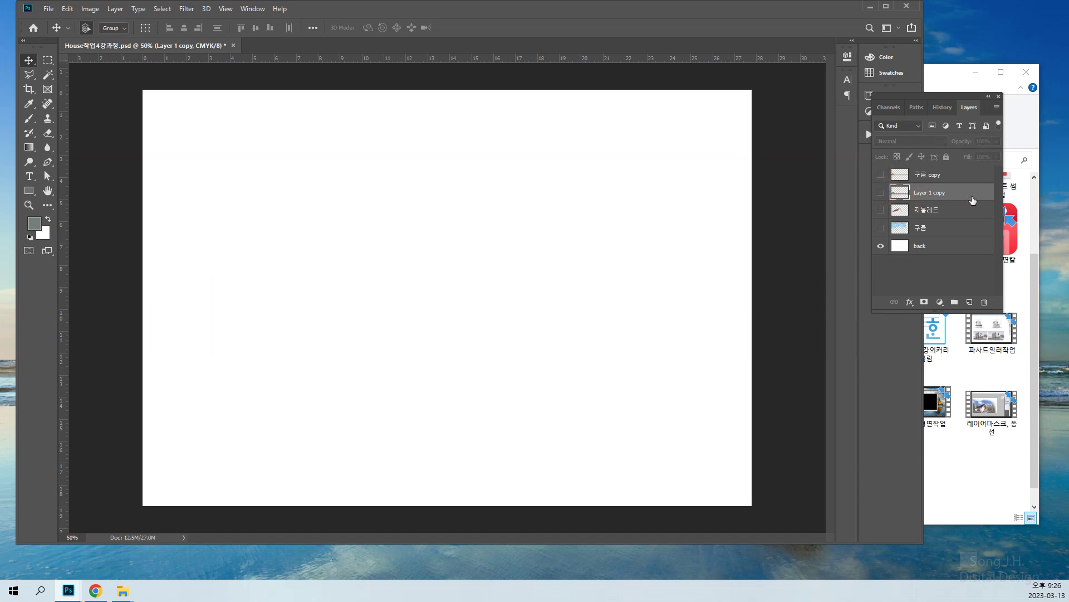
key("ctrl+comma")
key("ctrl+z")
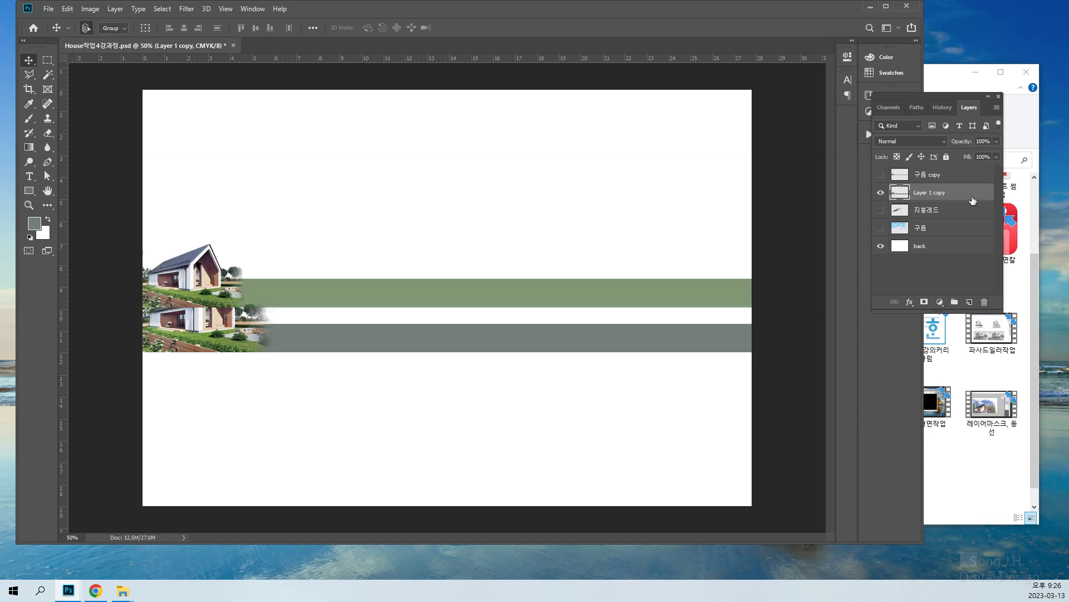
key("ctrl+shift+z")
key("ctrl+comma")
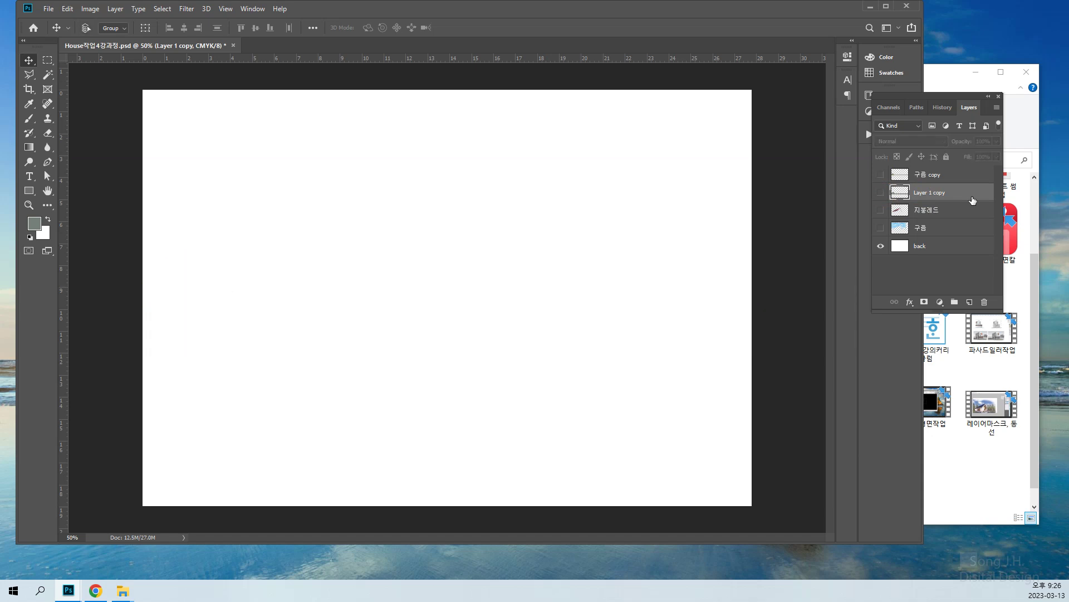
key("ctrl+comma")
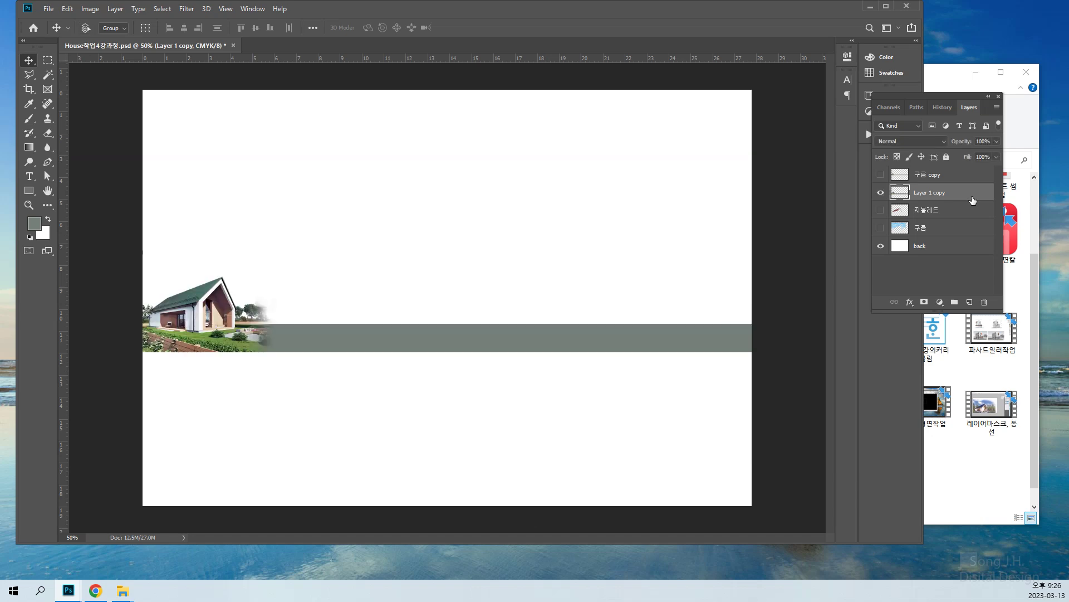
left_click(881, 191)
left_click(881, 191)
Show the 구름 copy layer and move its house and green band straight down below the grey band.
left_click(891, 175)
left_click(880, 175)
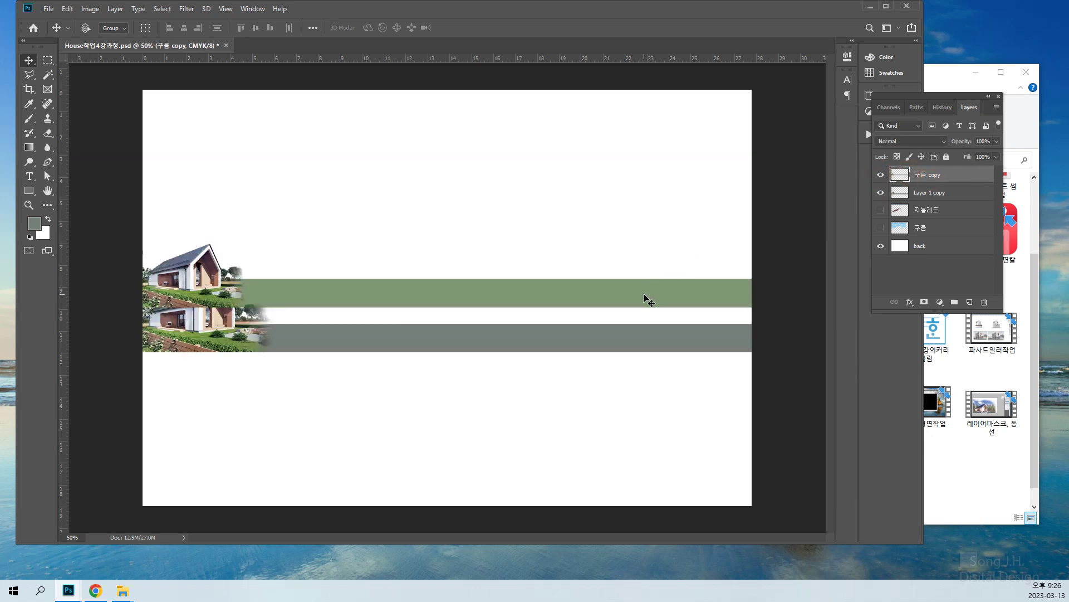
left_click_drag(644, 299, 643, 428)
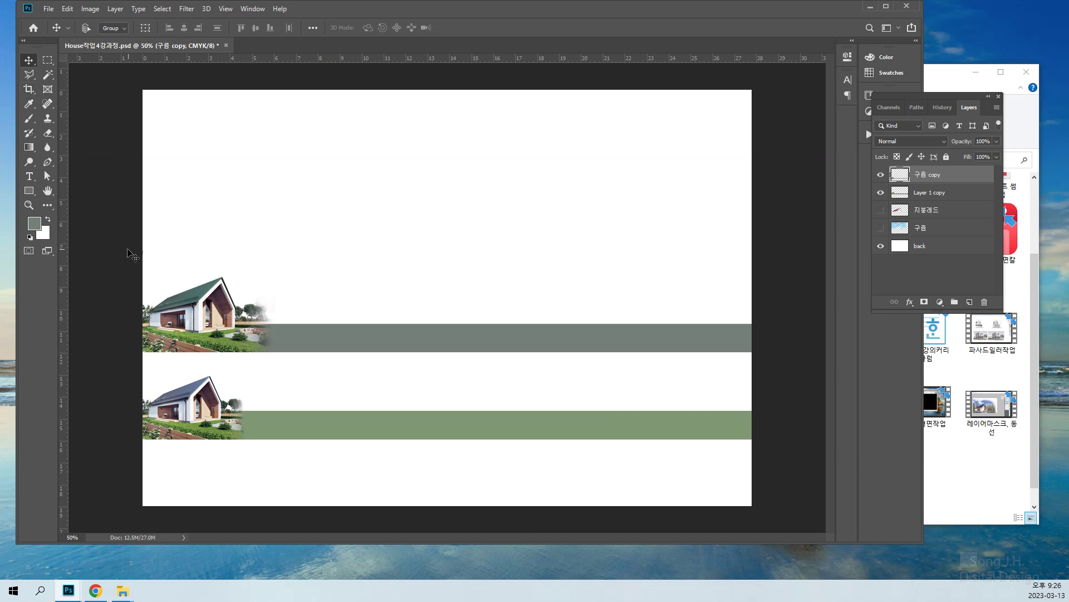
mouse_move(126, 251)
left_mouse_down()
mouse_move(494, 446)
mouse_move(210, 265)
mouse_move(120, 229)
mouse_move(134, 250)
mouse_move(122, 245)
left_mouse_up()
Crop away the empty canvas above and below the two house bands, keeping the full width.
left_click(28, 90)
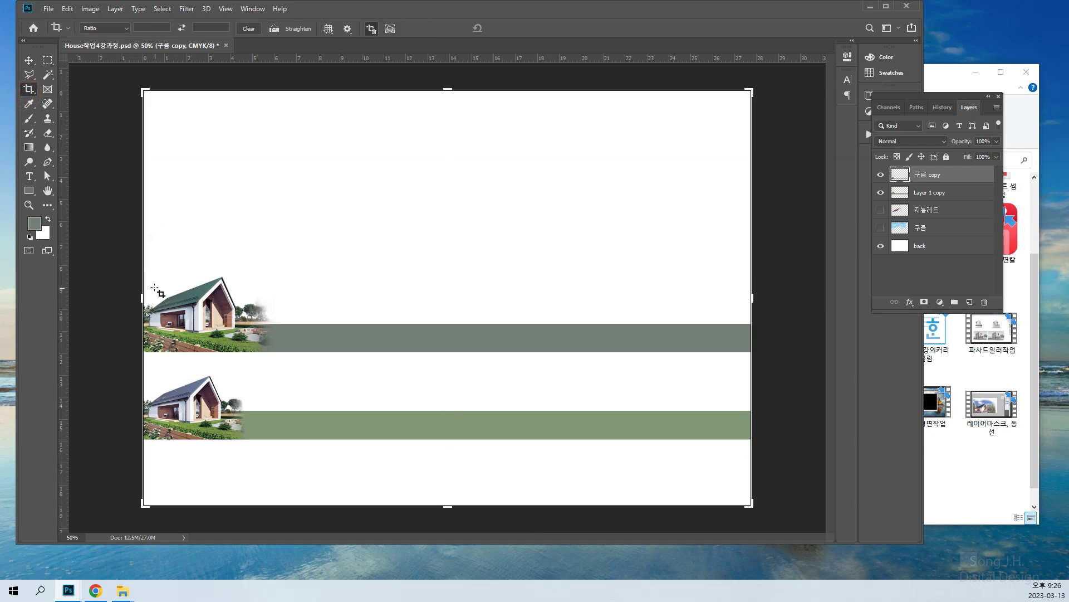
left_click_drag(448, 90, 439, 173)
mouse_move(448, 421)
left_mouse_down()
mouse_move(444, 390)
mouse_move(445, 402)
left_mouse_up()
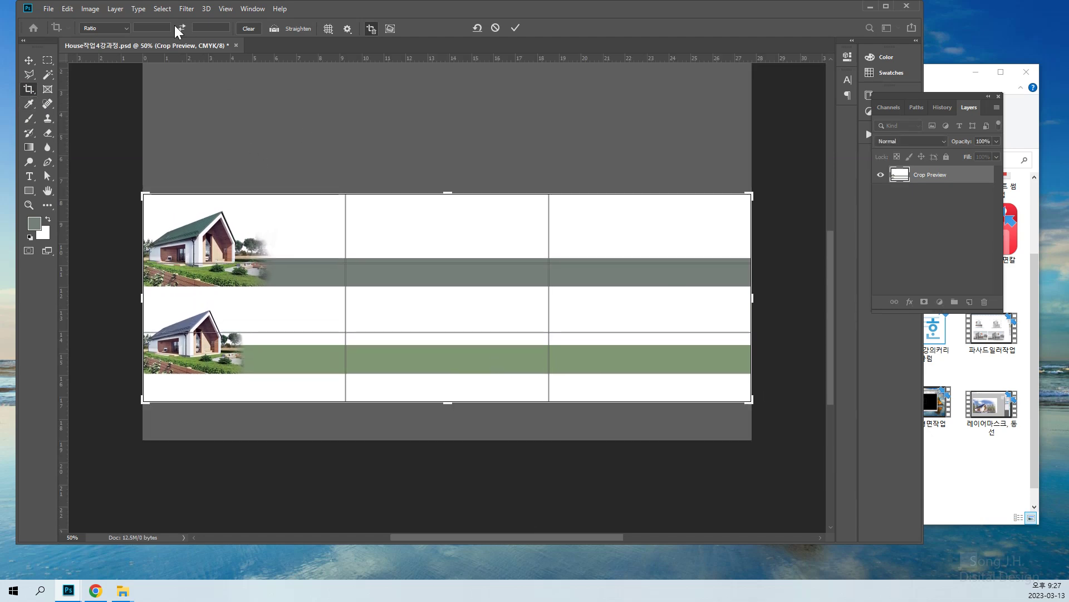
key("Return")
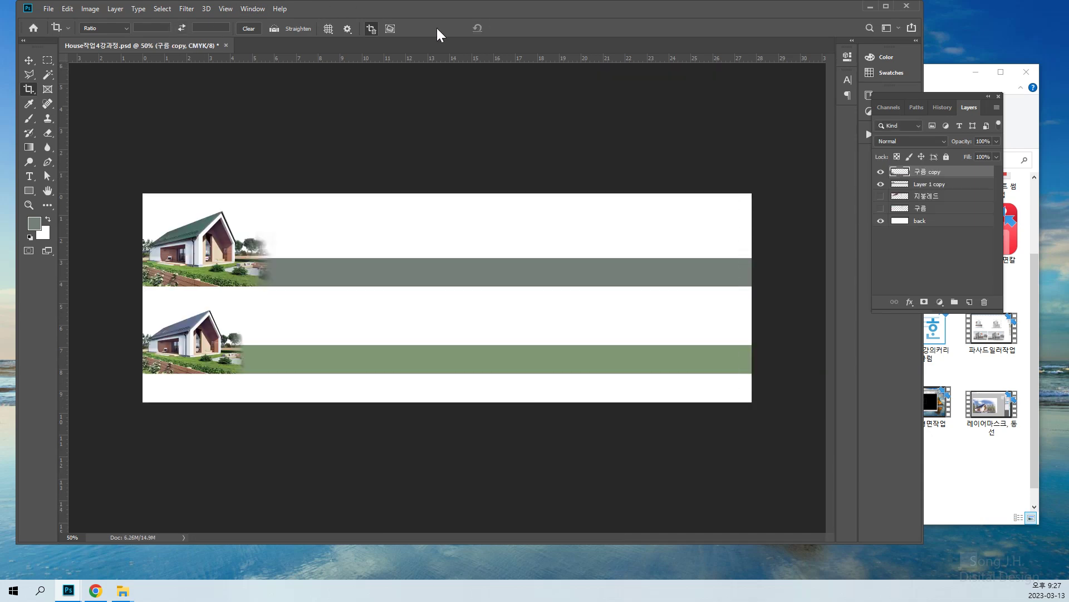
Save the cropped layout as a JPEG named PPT용 and minimise the window to reveal the project folder.
left_click(49, 9)
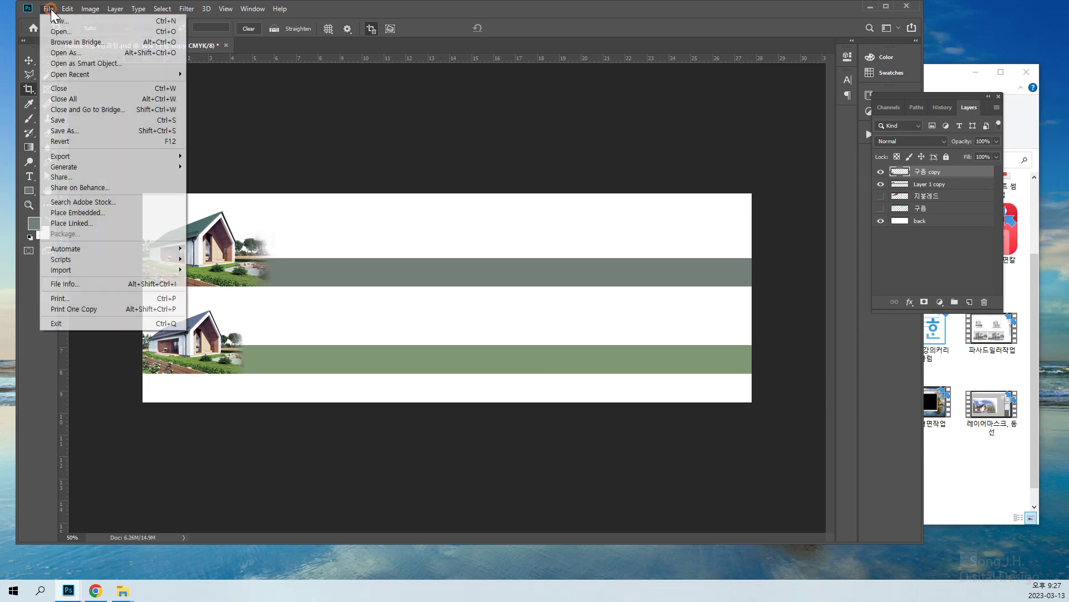
left_click(54, 132)
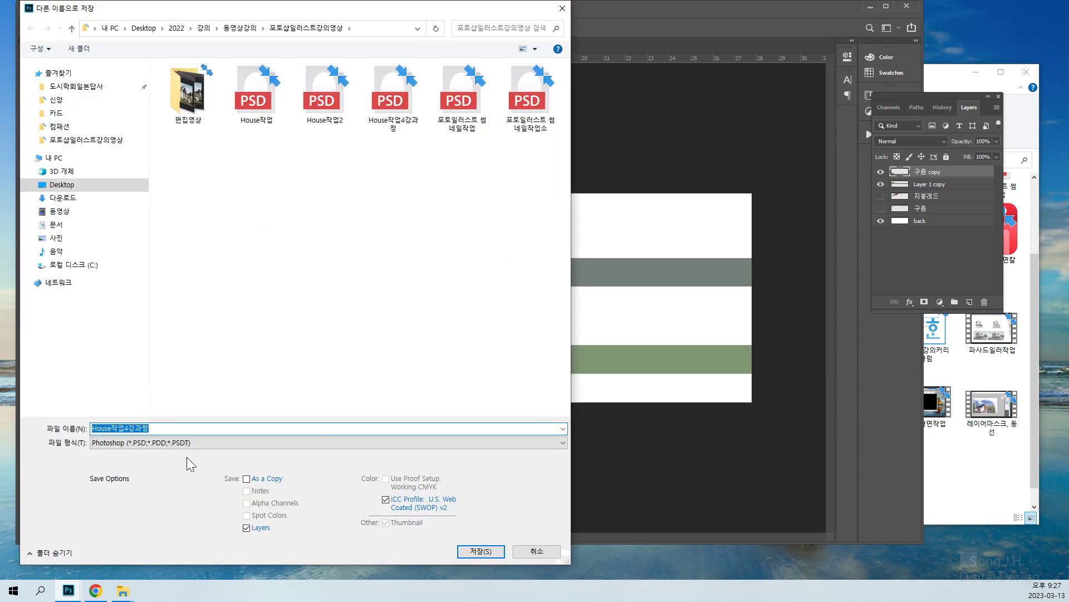
left_click(184, 443)
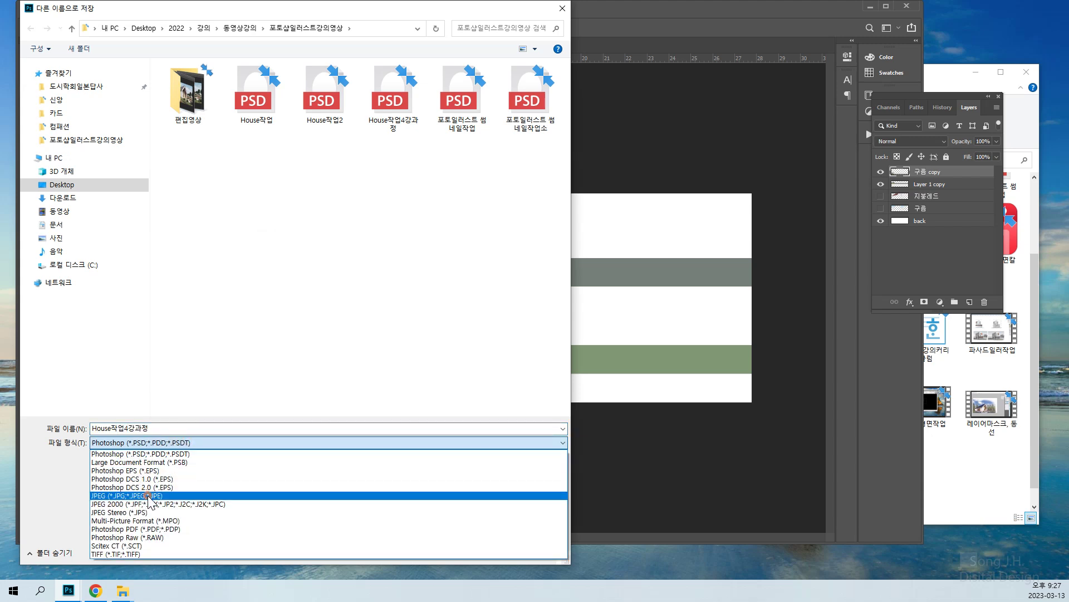
left_click(148, 496)
left_click(478, 546)
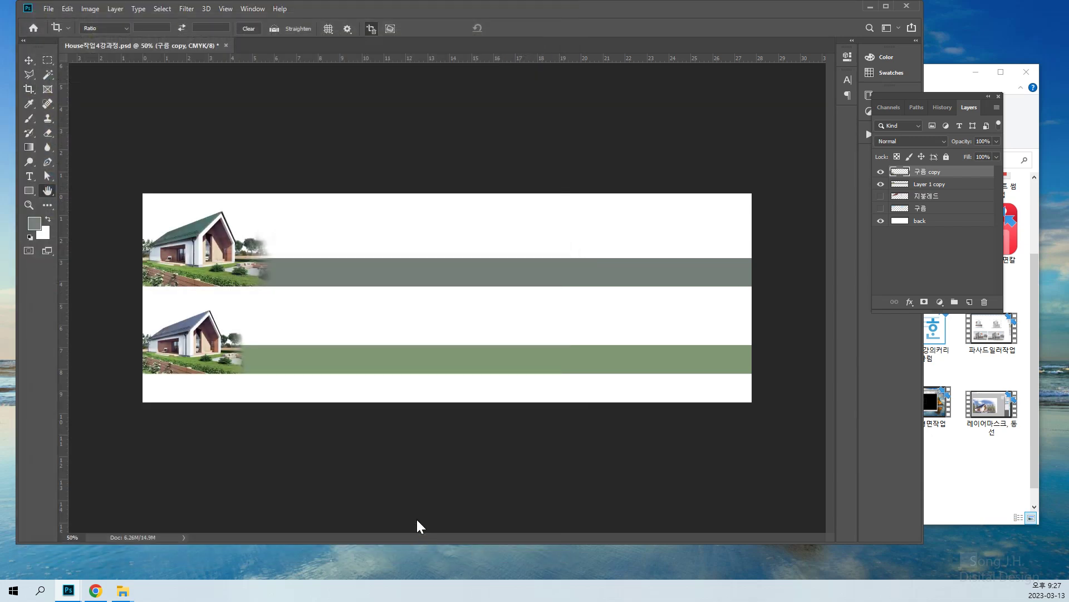
left_click(599, 146)
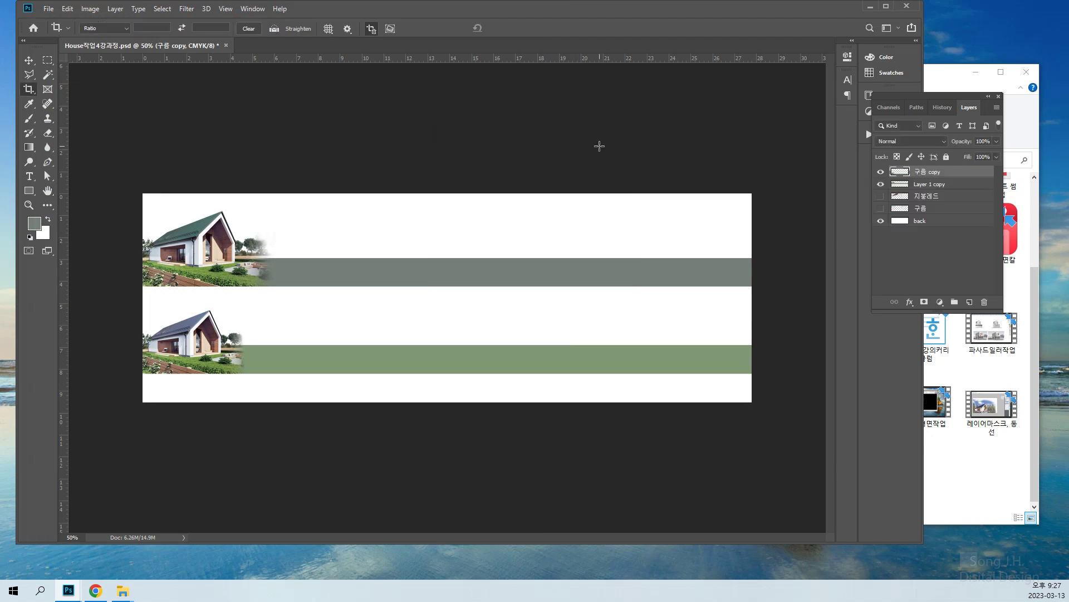
left_click(870, 7)
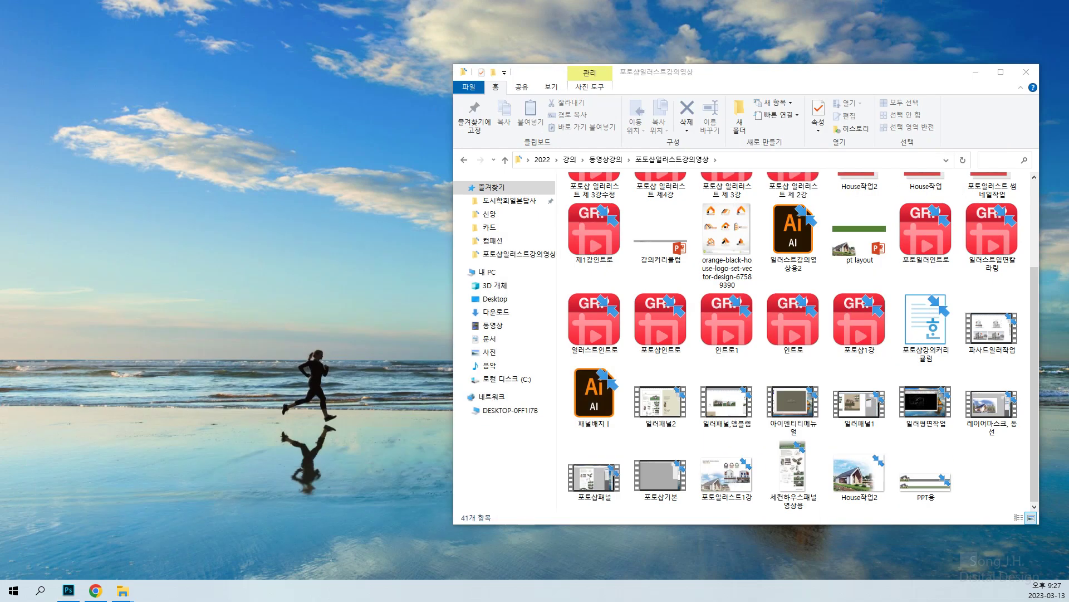